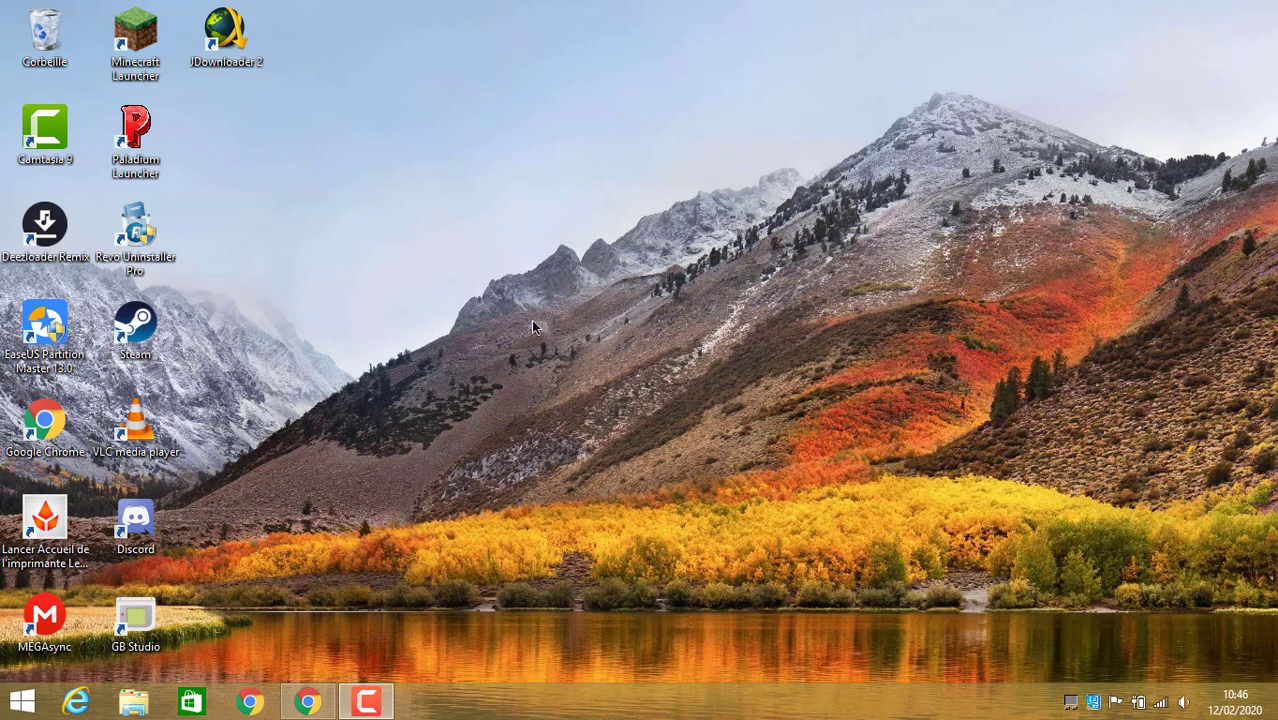
pyautogui.moveTo(296, 180); pyautogui.dragTo(642, 418)
pyautogui.moveTo(878, 579); pyautogui.dragTo(481, 330)
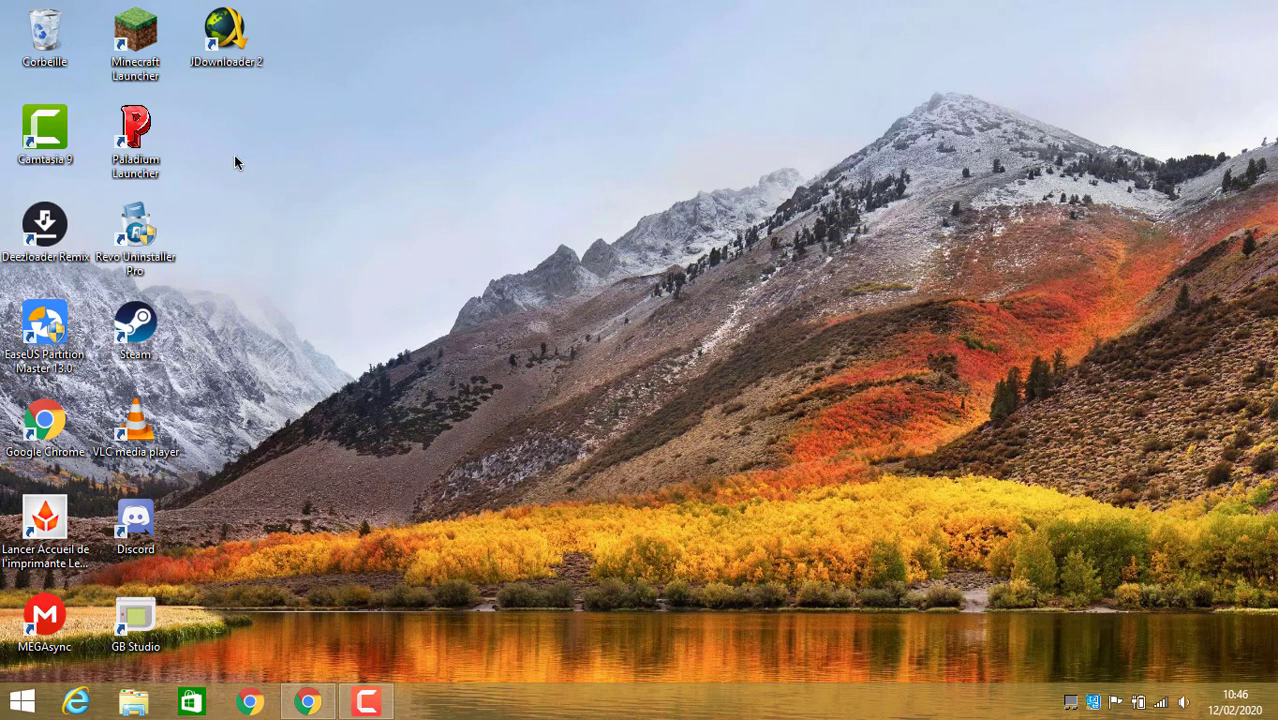
pyautogui.moveTo(234, 155); pyautogui.dragTo(771, 480)
# Switch to Google Chrome and go to the Get Bukkit website at getbukkit.org.
pyautogui.click(312, 700)
pyautogui.moveTo(452, 183); pyautogui.dragTo(500, 6)
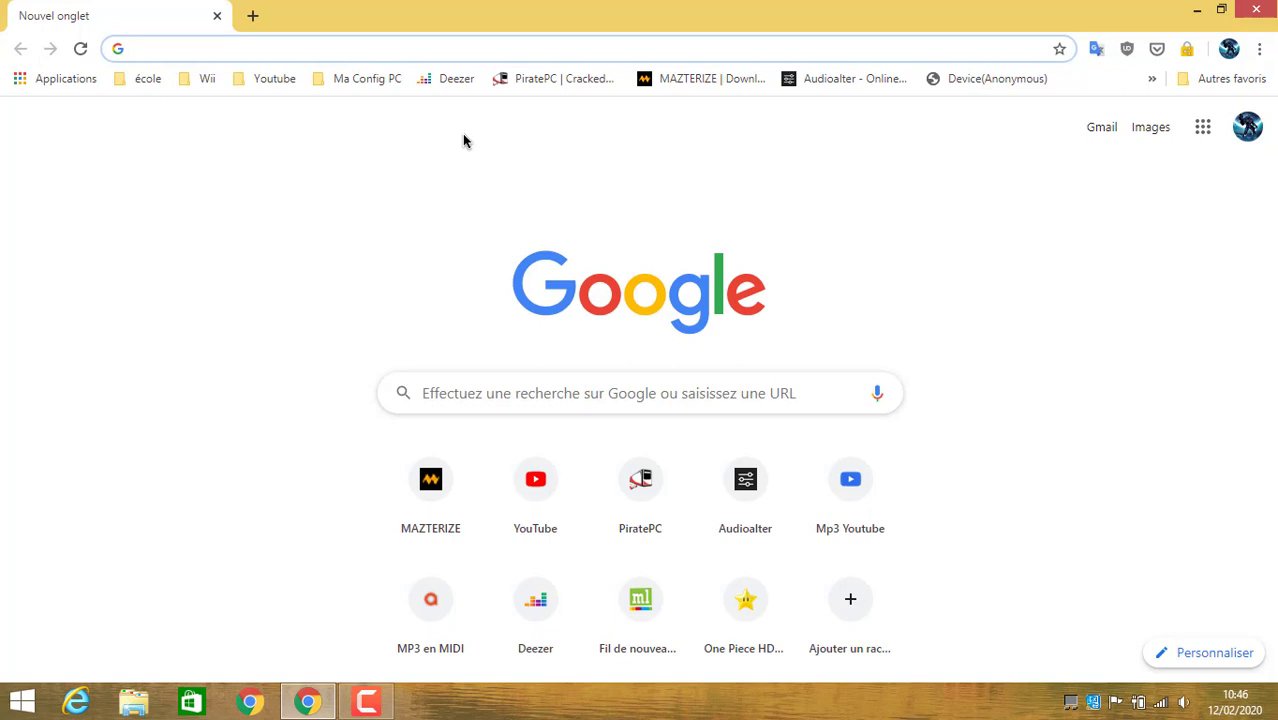
pyautogui.write('get')
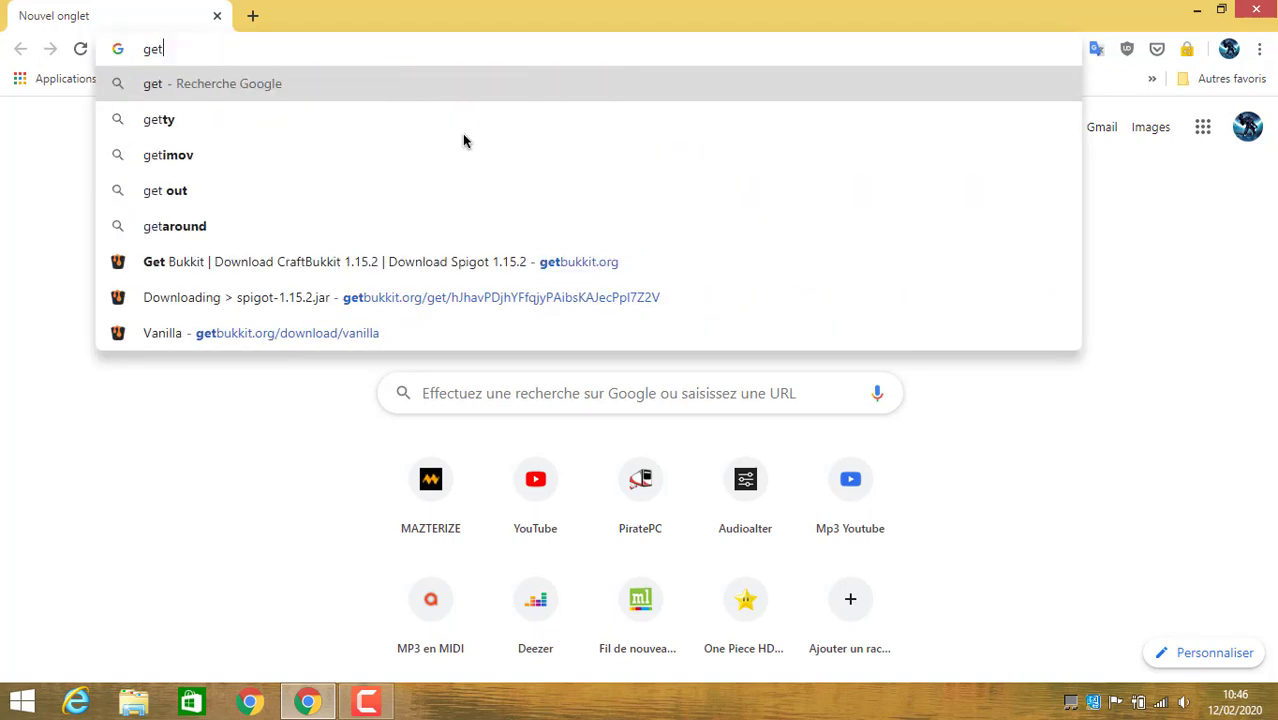
pyautogui.press('BackSpace')
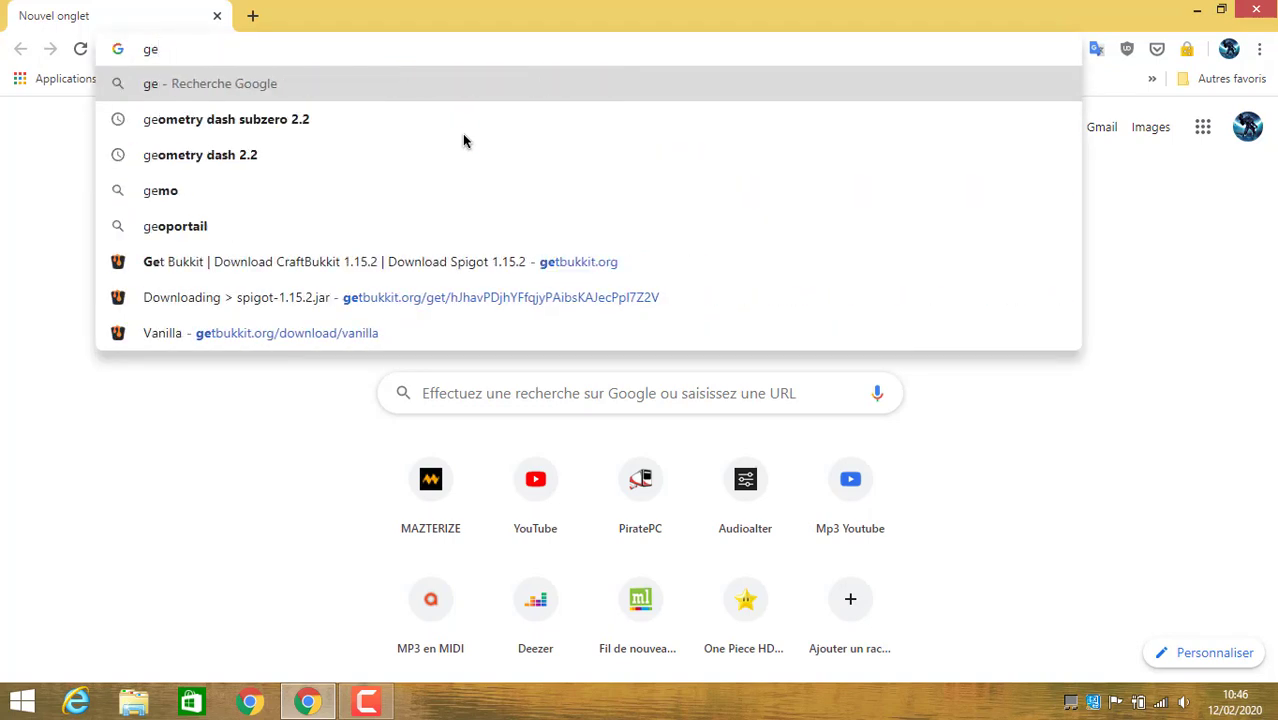
pyautogui.press('Down')
pyautogui.press('Down')
pyautogui.press('Down')
pyautogui.press('Down')
pyautogui.press('Down')
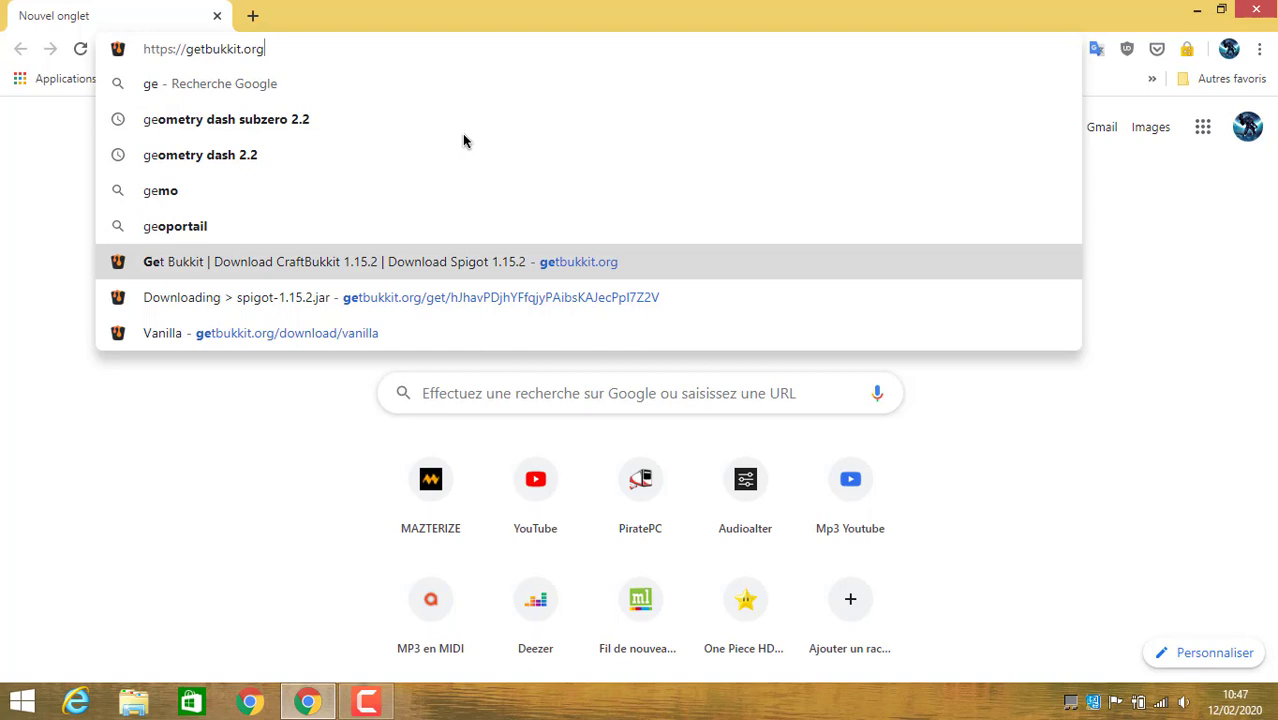
pyautogui.press('Return')
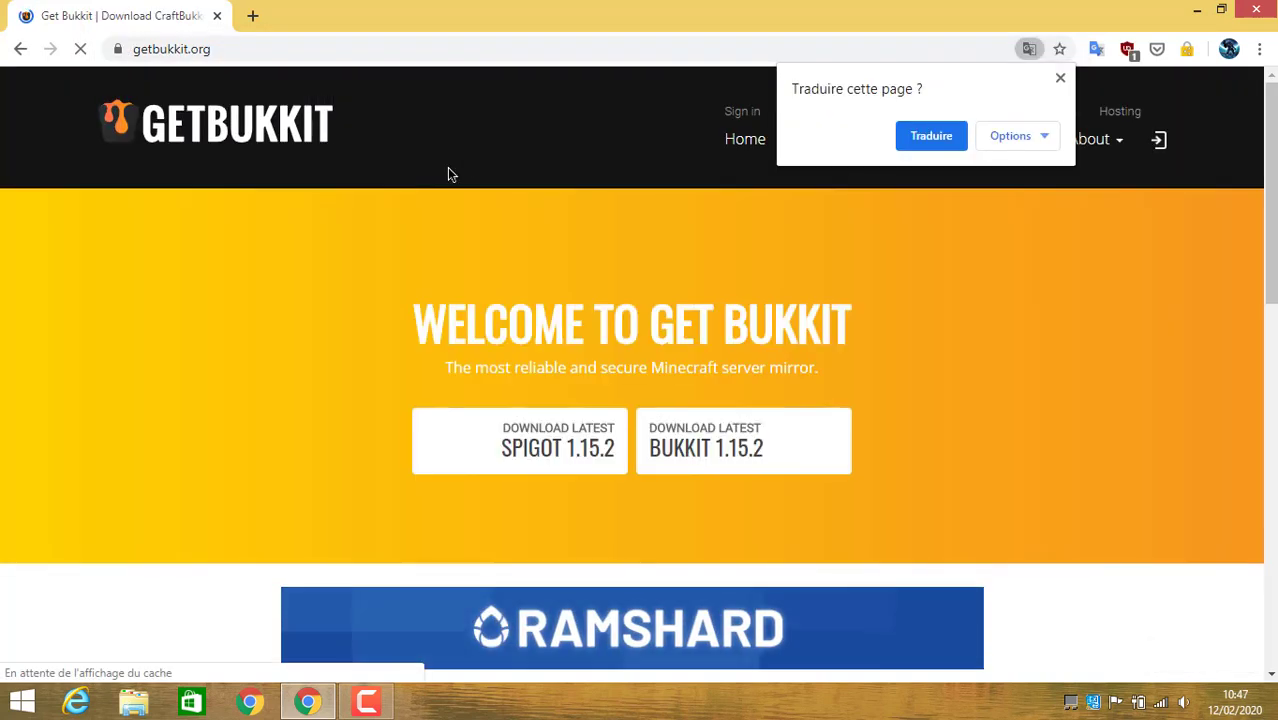
pyautogui.click(487, 459)
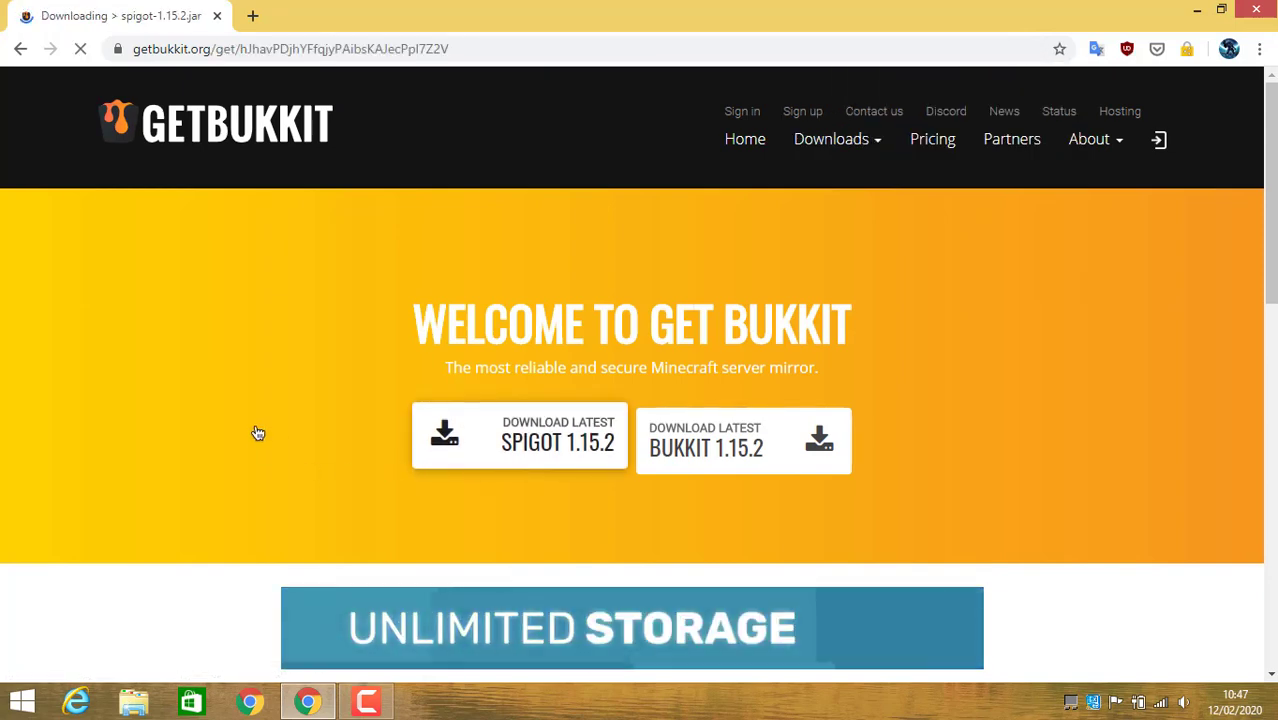
pyautogui.scroll(-10, 287, 446)
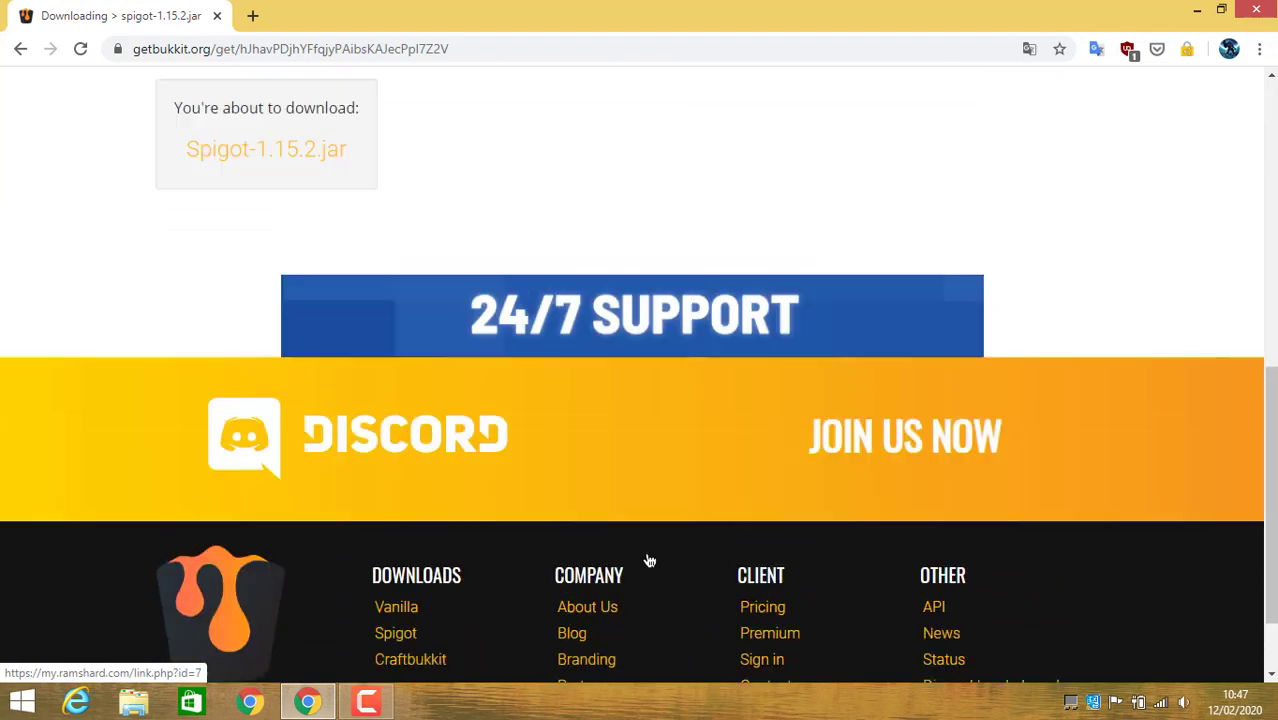
pyautogui.scroll(10, 649, 561)
# Open the list of all Spigot versions available for download on Get Bukkit.
pyautogui.click(810, 143)
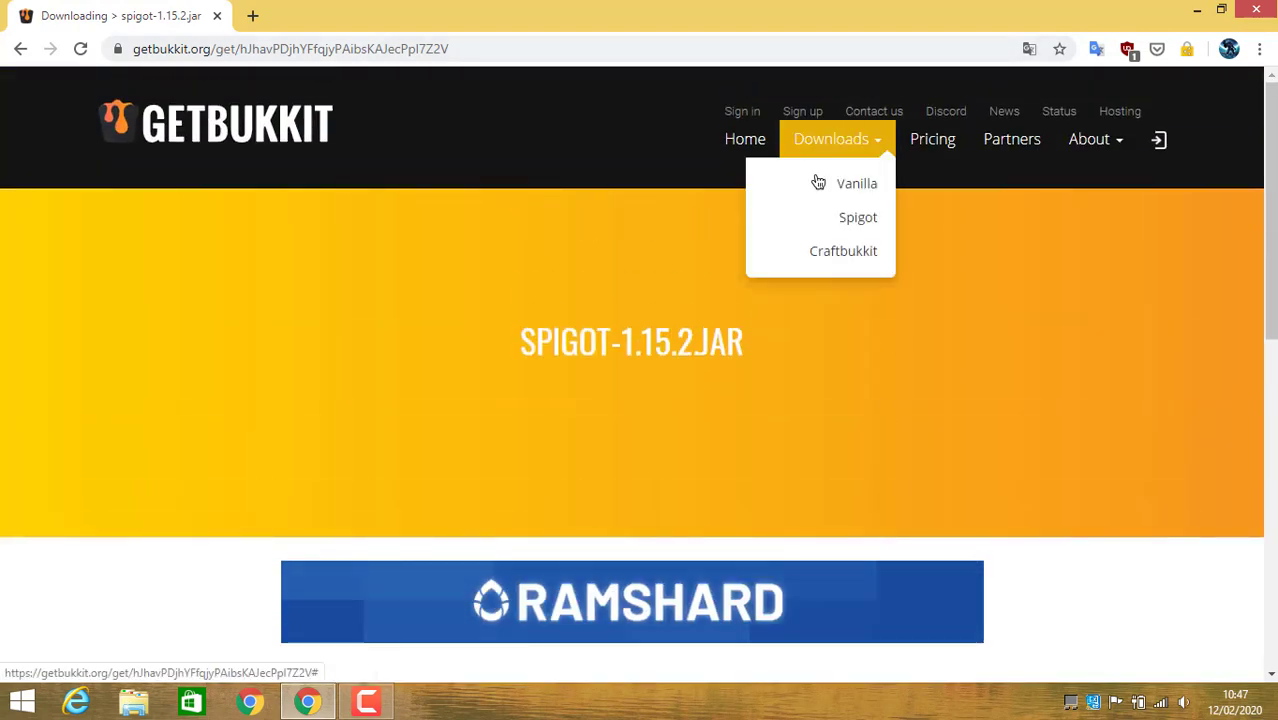
pyautogui.click(840, 220)
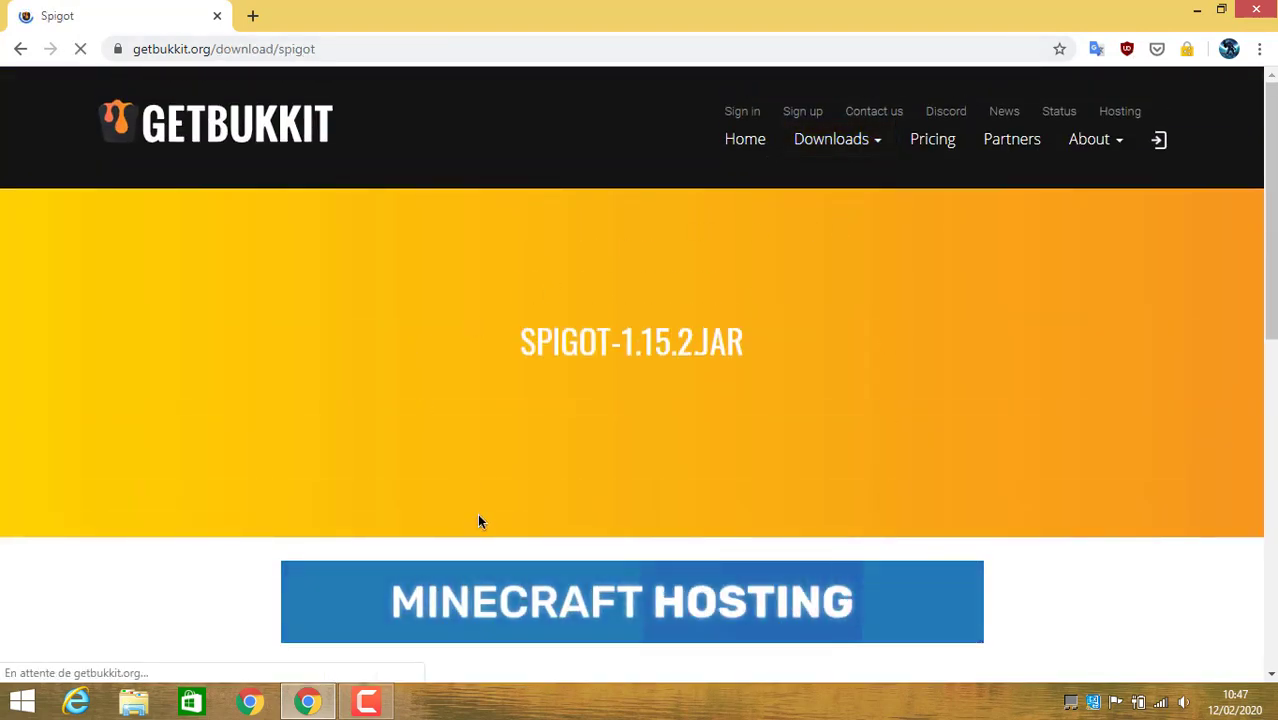
pyautogui.scroll(-5, 492, 521)
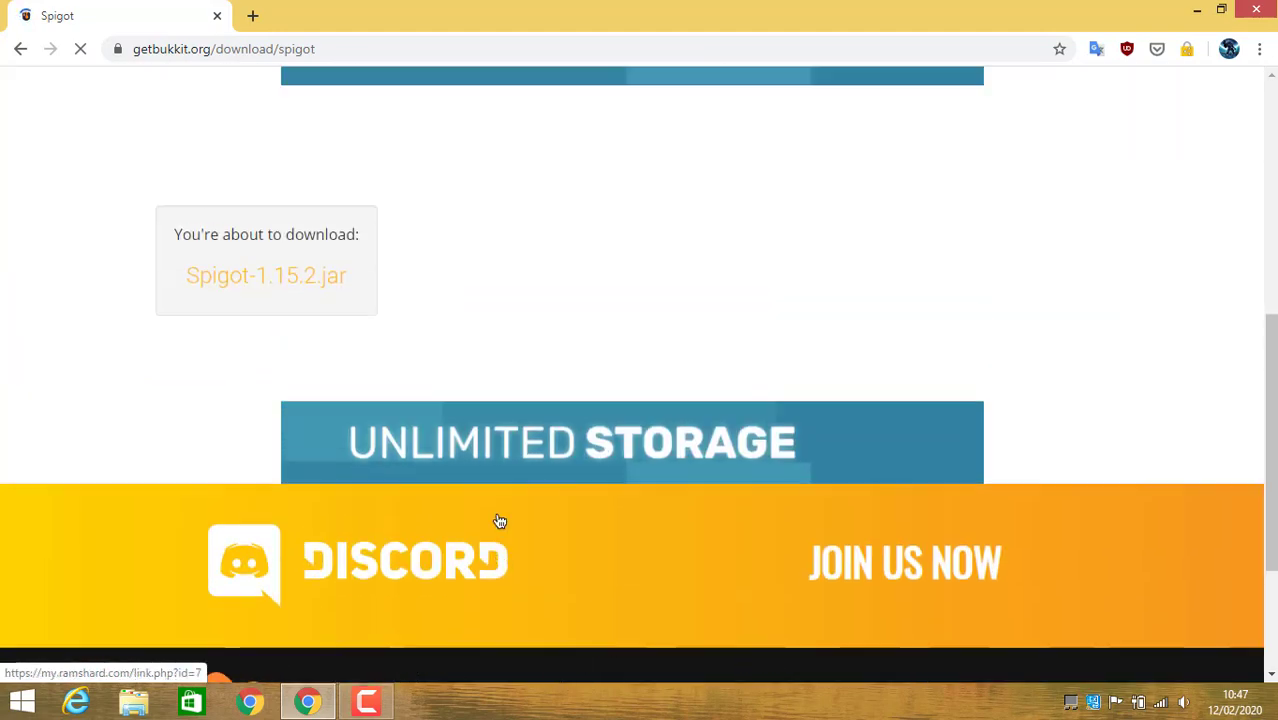
pyautogui.scroll(-8, 378, 472)
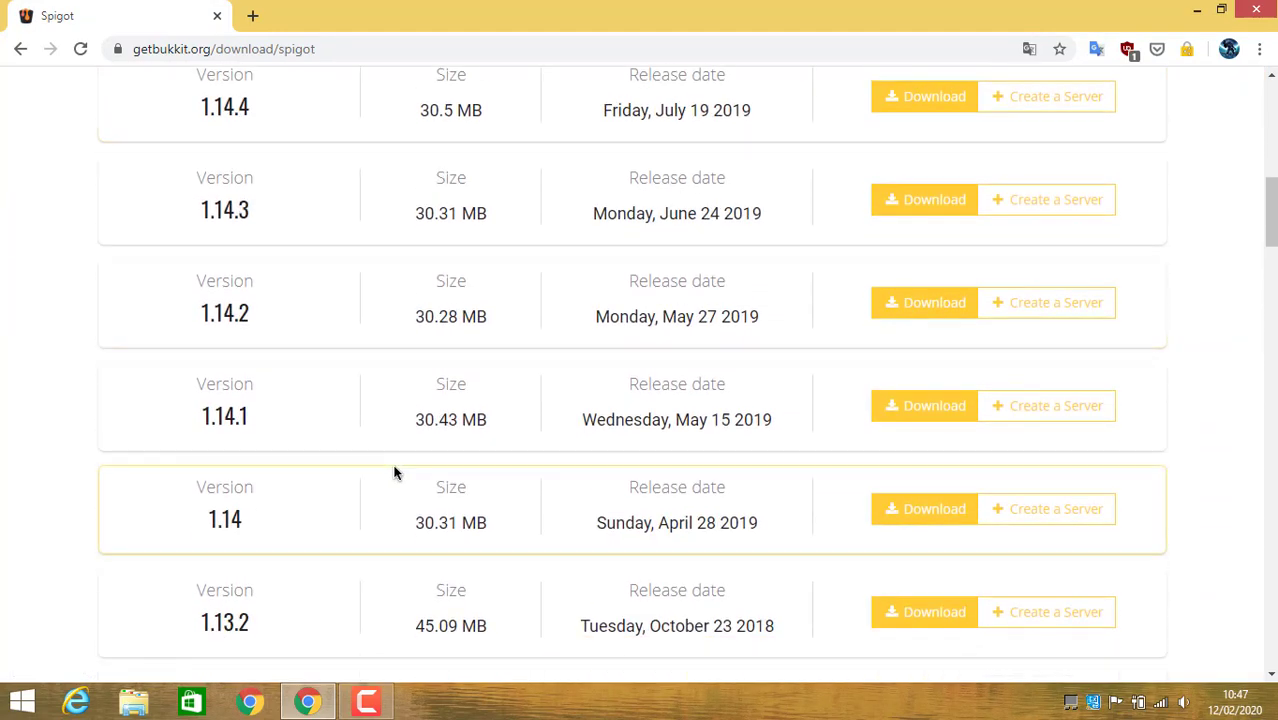
# Look through the list of Spigot server versions, from 1.15.2 down to the oldest releases.
pyautogui.scroll(-15, 396, 470)
pyautogui.scroll(5, 400, 468)
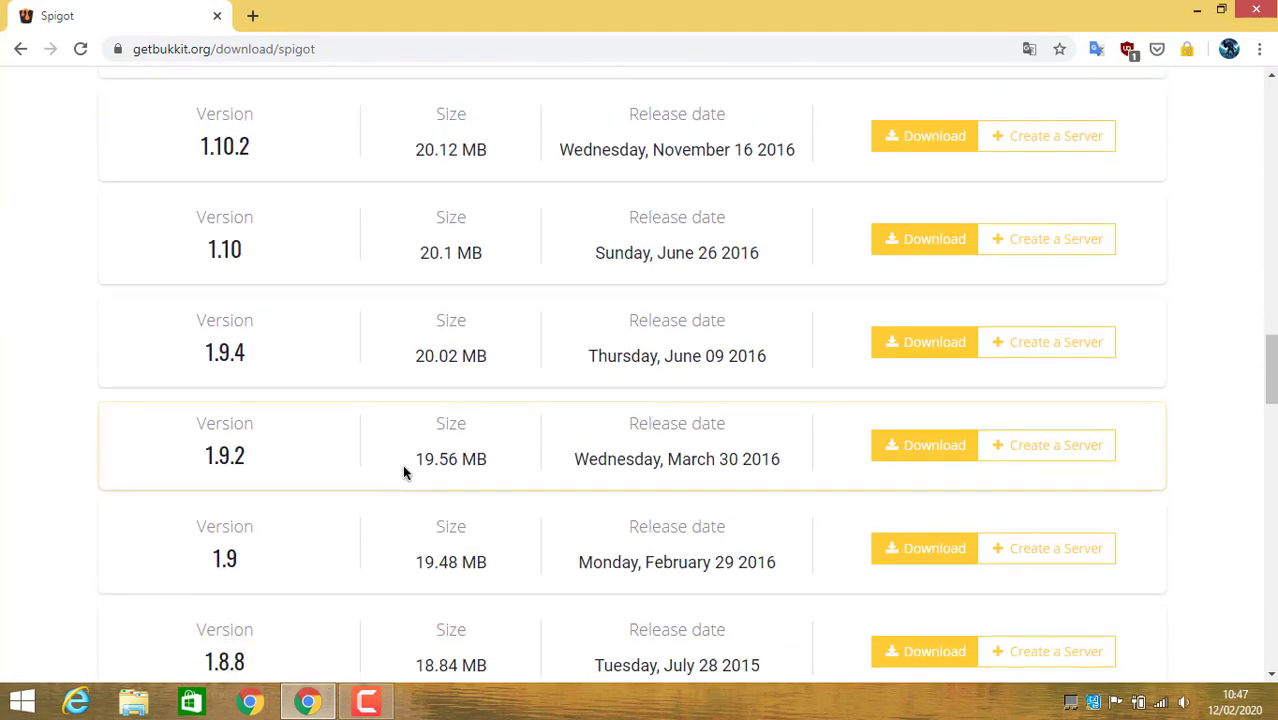
pyautogui.scroll(20, 404, 468)
pyautogui.scroll(-3, 402, 440)
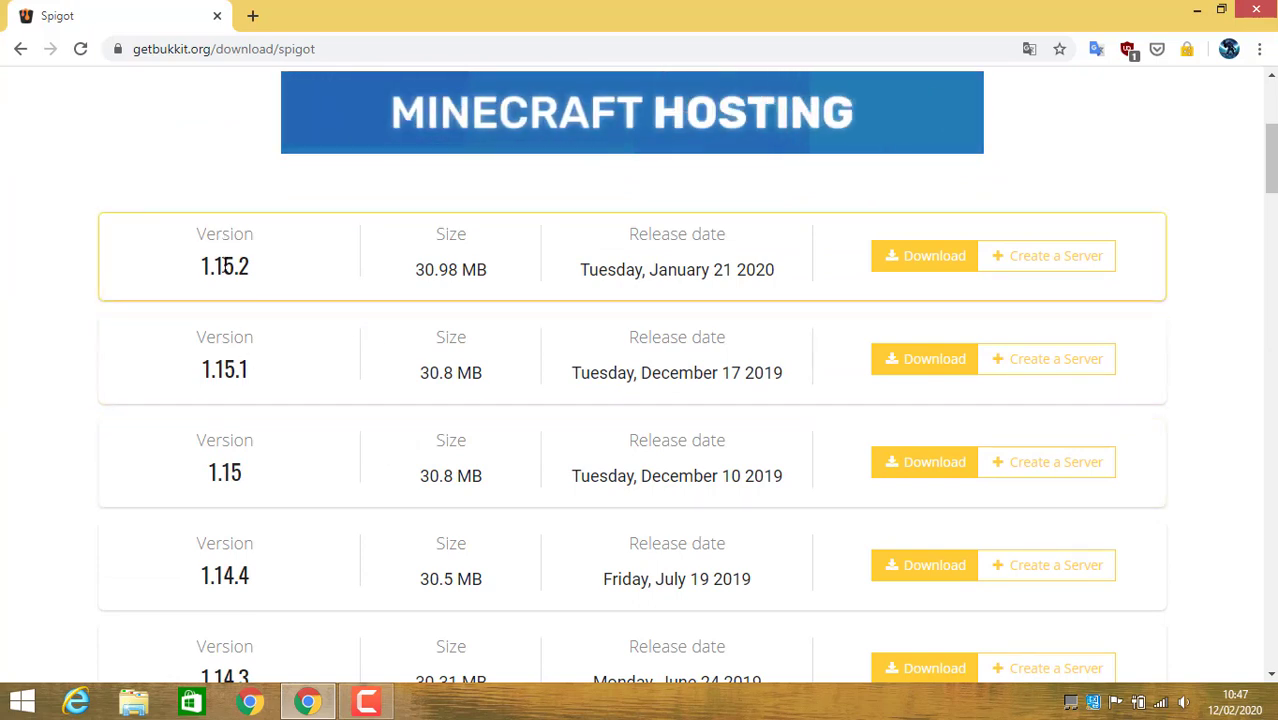
pyautogui.moveTo(194, 285); pyautogui.dragTo(285, 262)
pyautogui.click(240, 385)
pyautogui.scroll(-2, 245, 595)
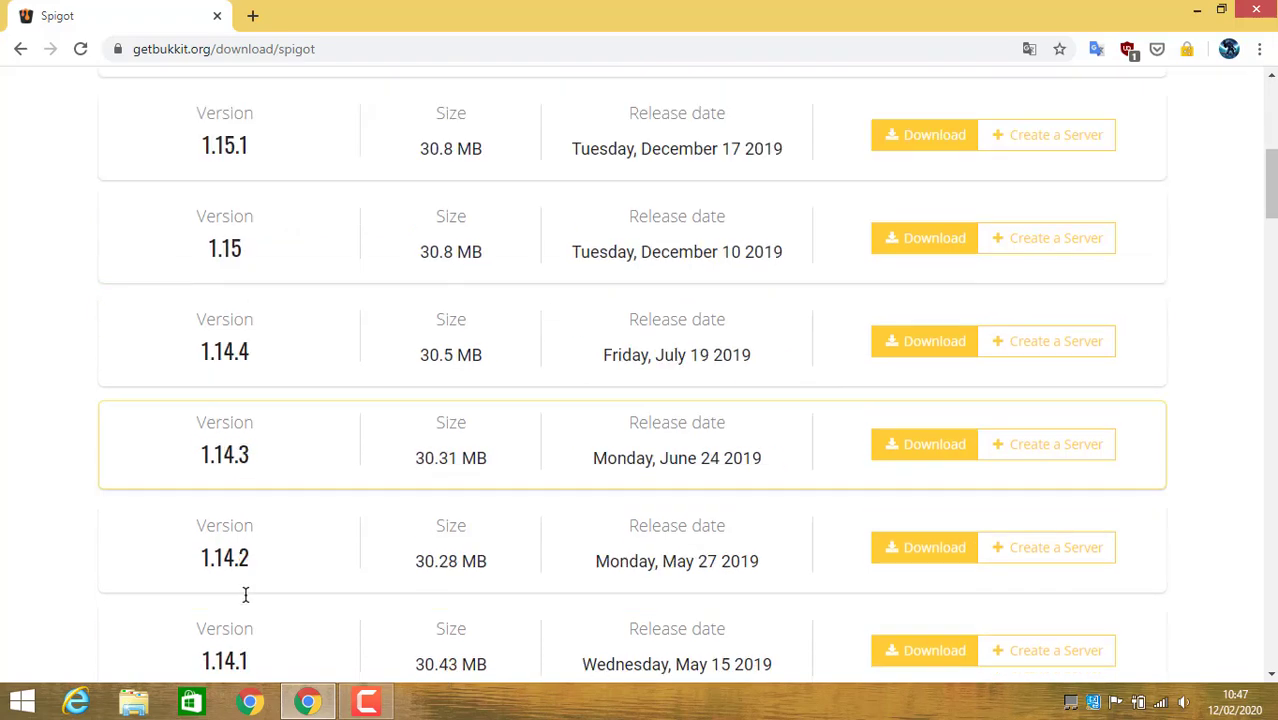
pyautogui.scroll(-20, 251, 588)
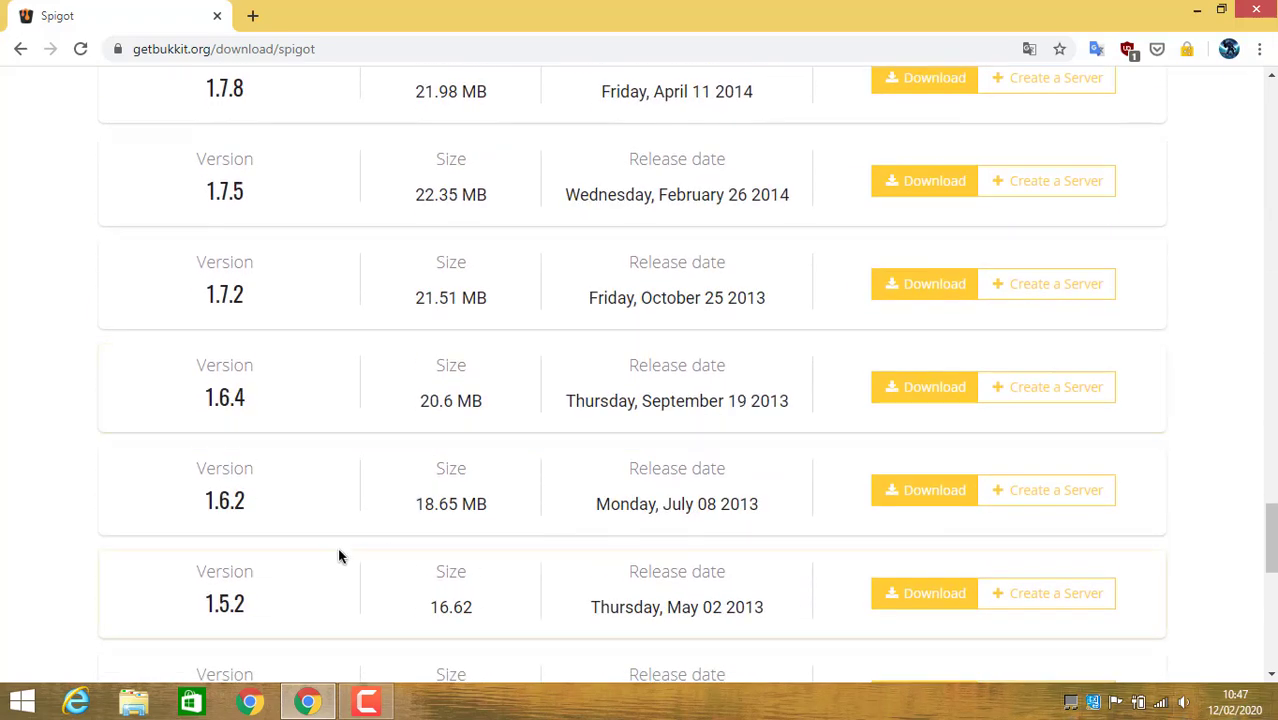
pyautogui.scroll(2, 288, 505)
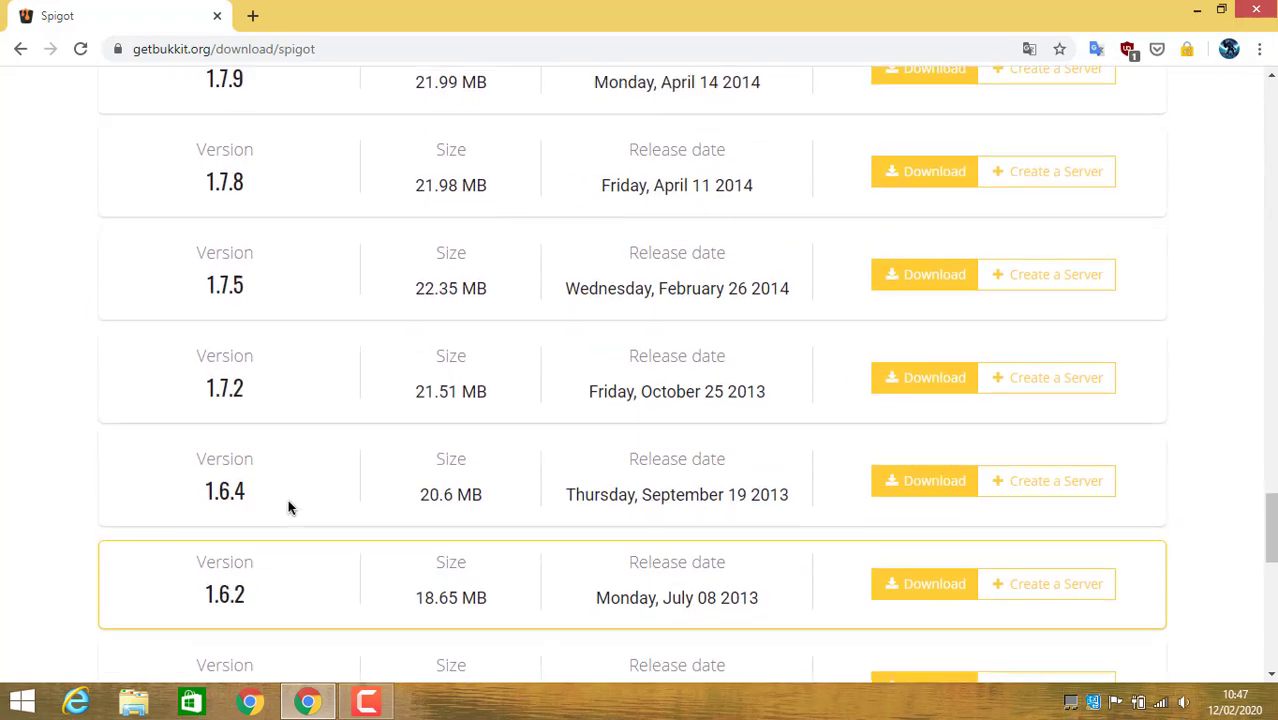
# Choose Spigot version 1.7.10 and download its jar file, spigot-1.7.10-SNAPSHOT-b1657.jar.
pyautogui.scroll(4, 286, 505)
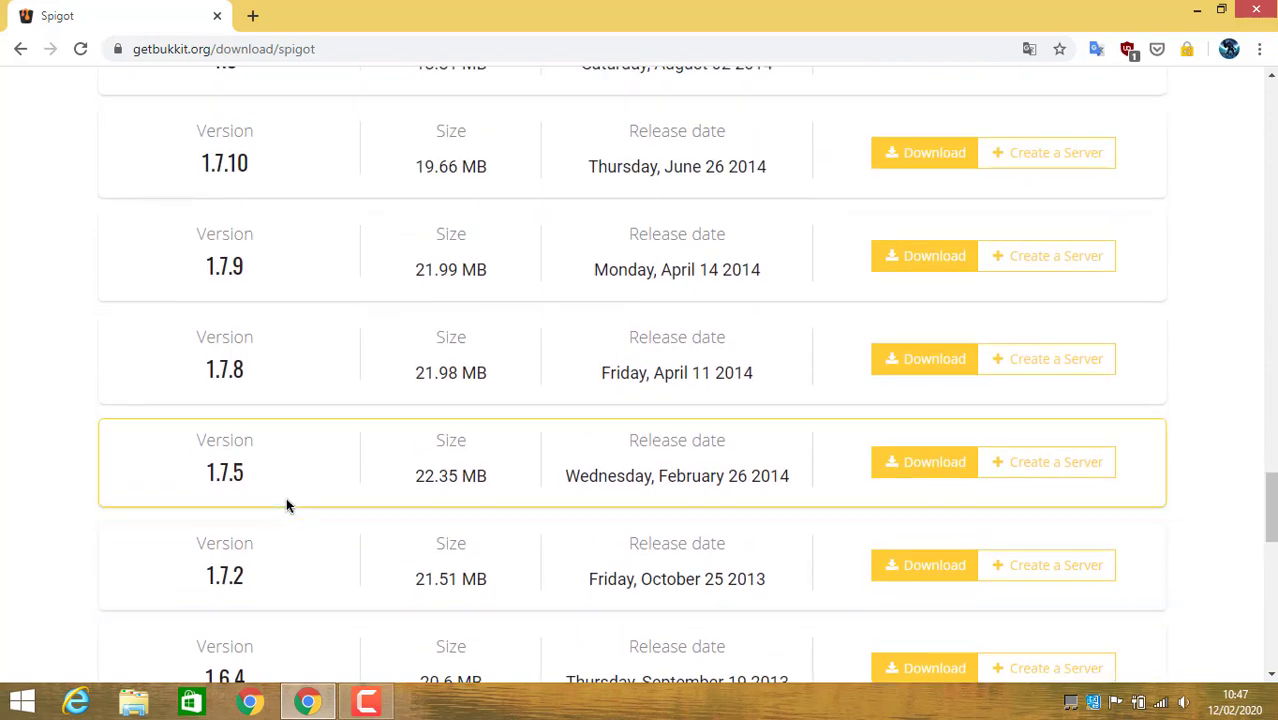
pyautogui.scroll(1, 286, 505)
pyautogui.scroll(-2, 288, 505)
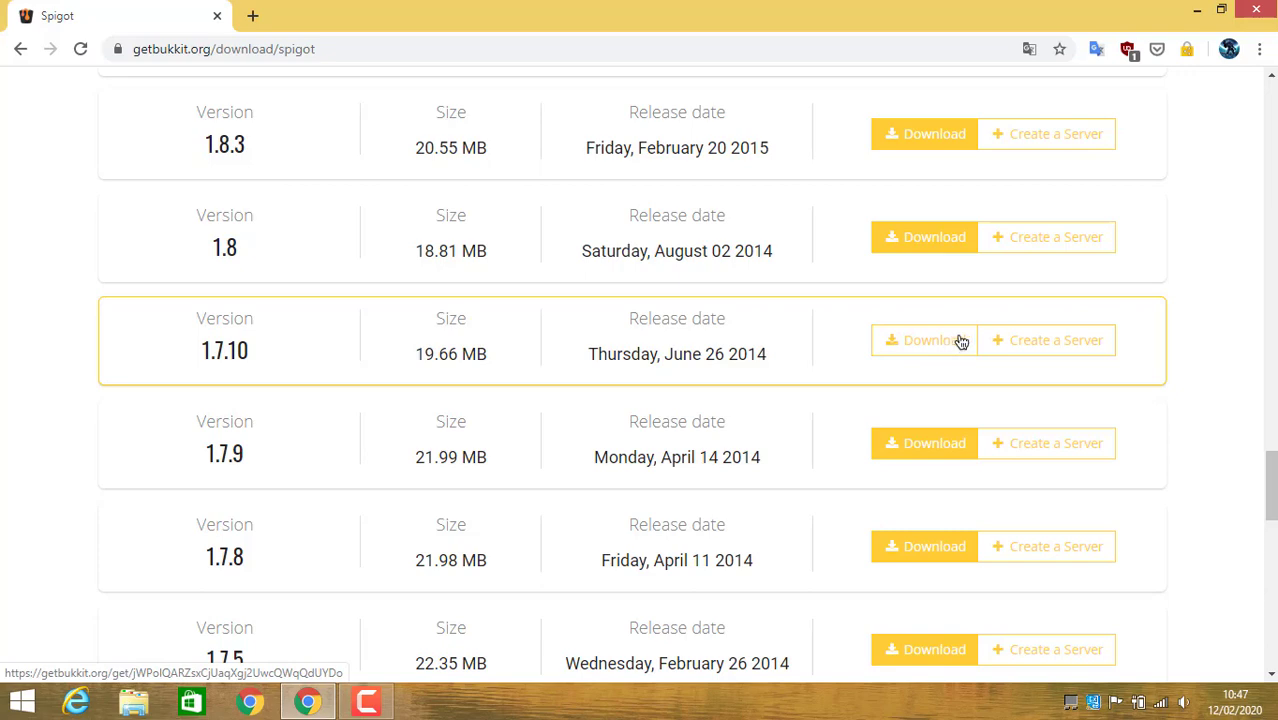
pyautogui.click(910, 343)
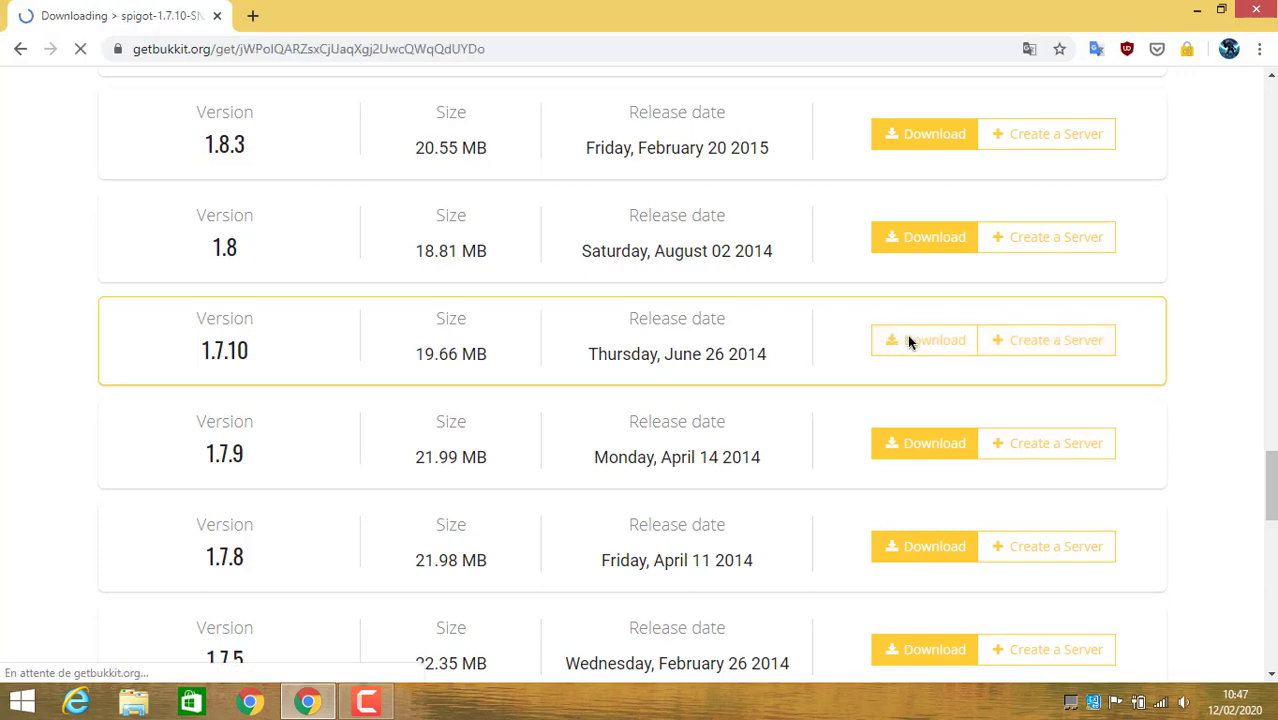
pyautogui.scroll(-5, 485, 420)
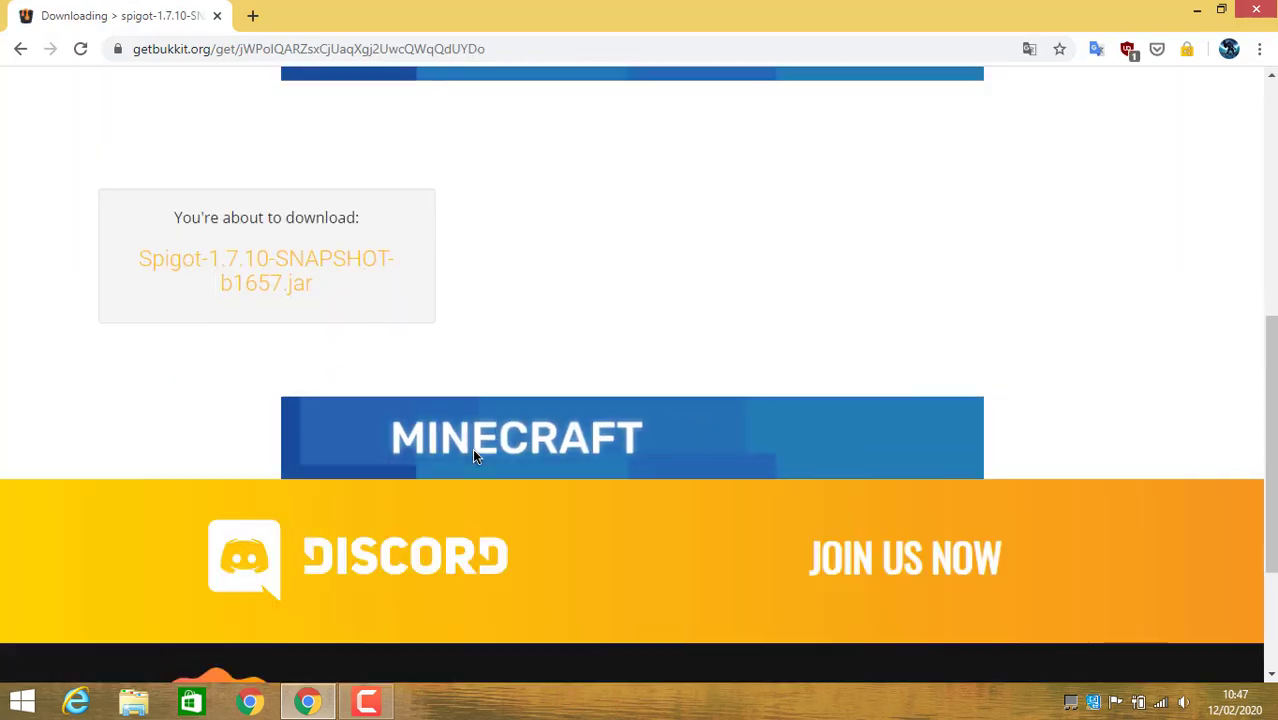
pyautogui.scroll(3, 191, 640)
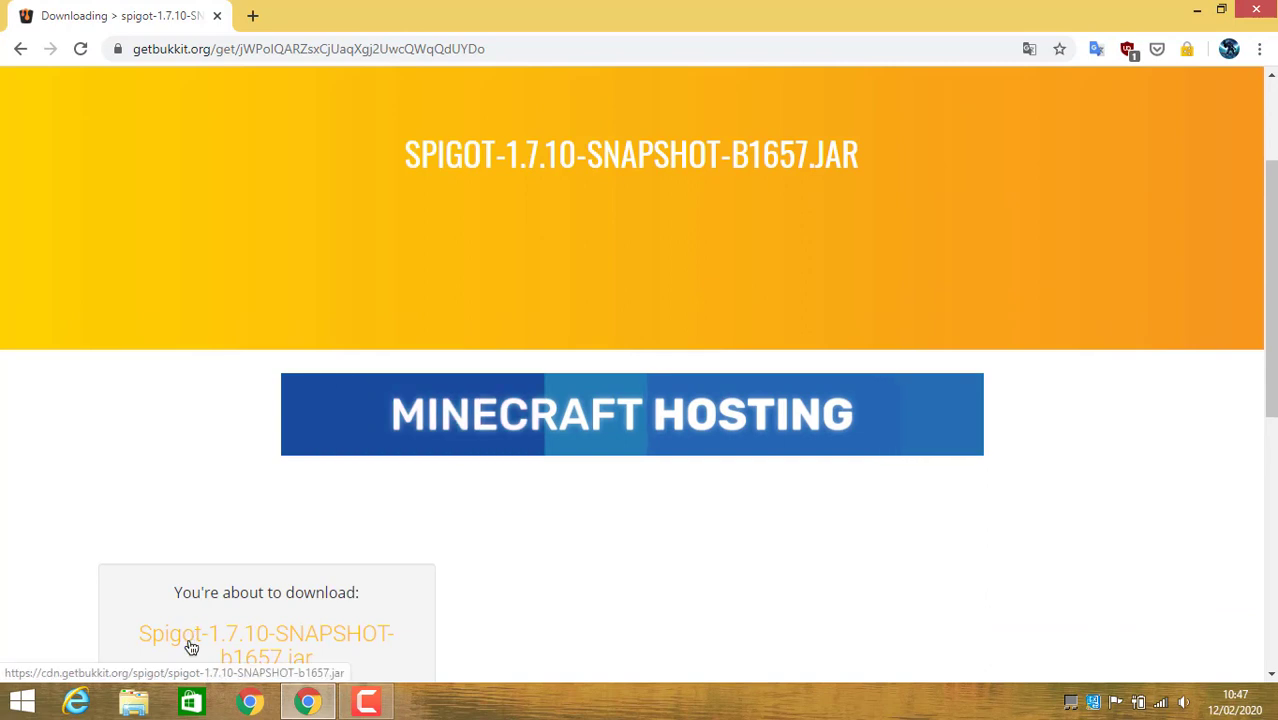
pyautogui.click(293, 640)
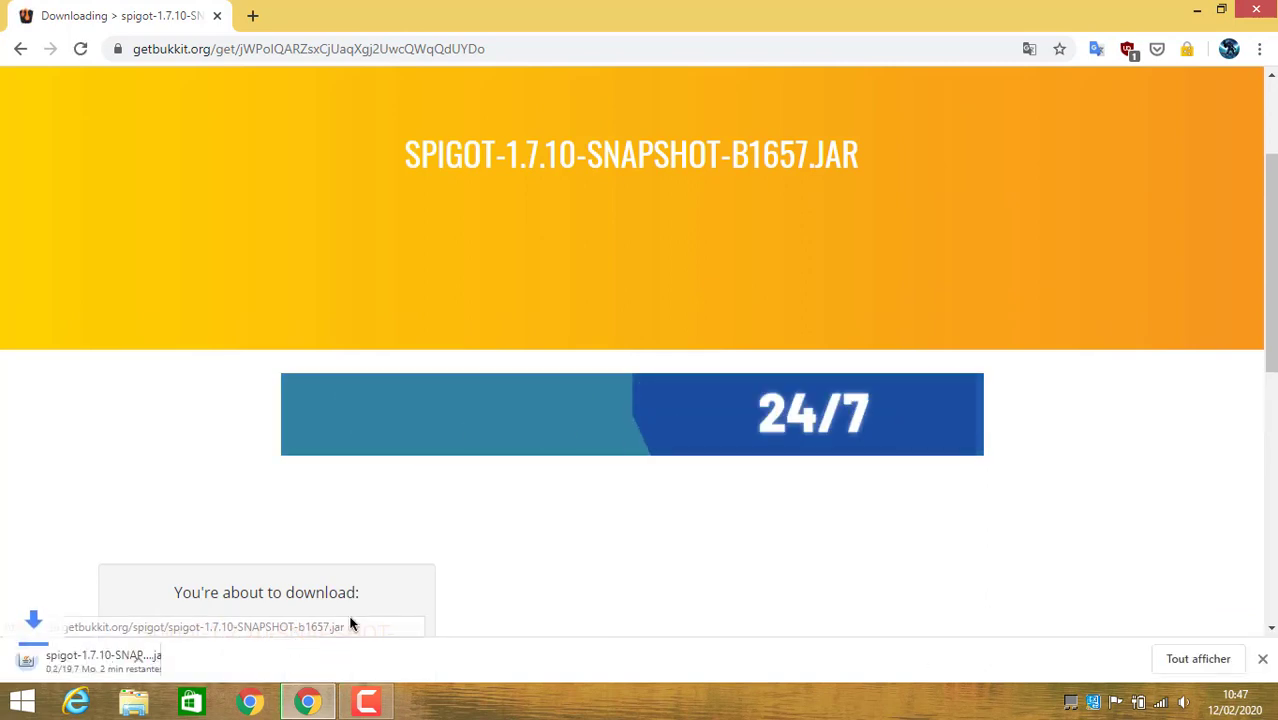
# Check the download progress of the Spigot 1.7.10 jar in the browser.
pyautogui.click(1194, 8)
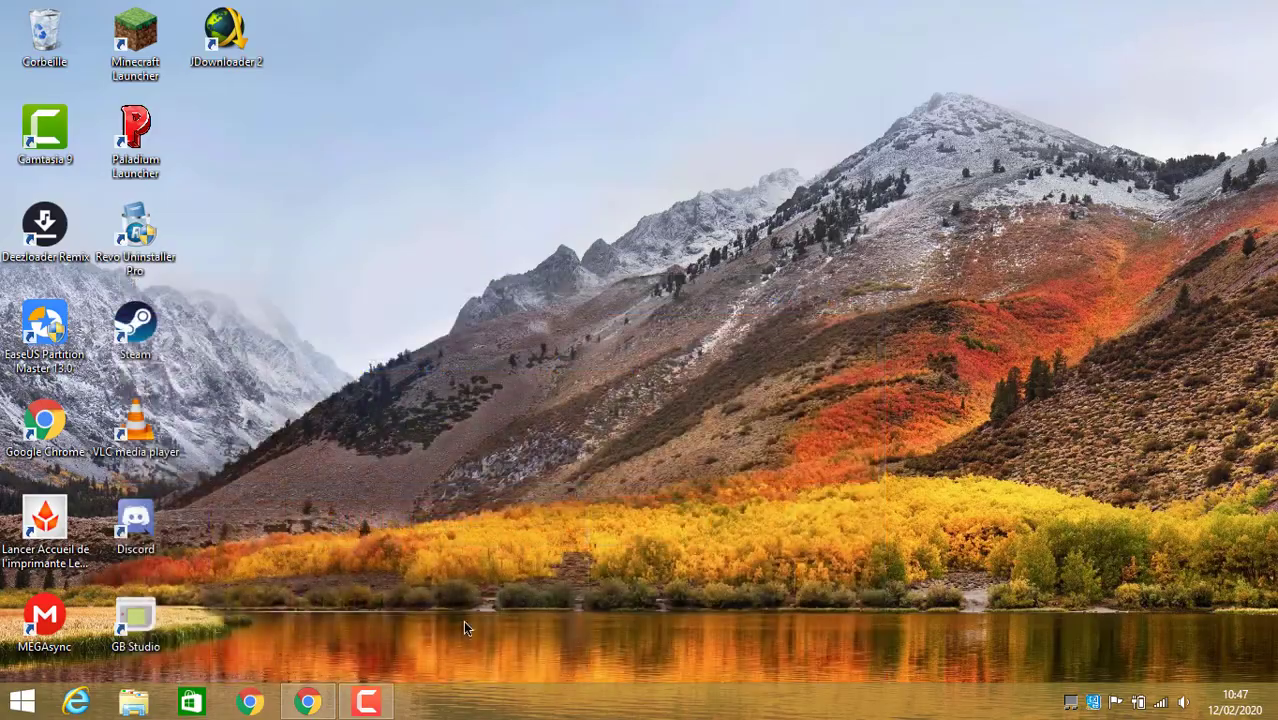
pyautogui.click(334, 696)
pyautogui.click(365, 657)
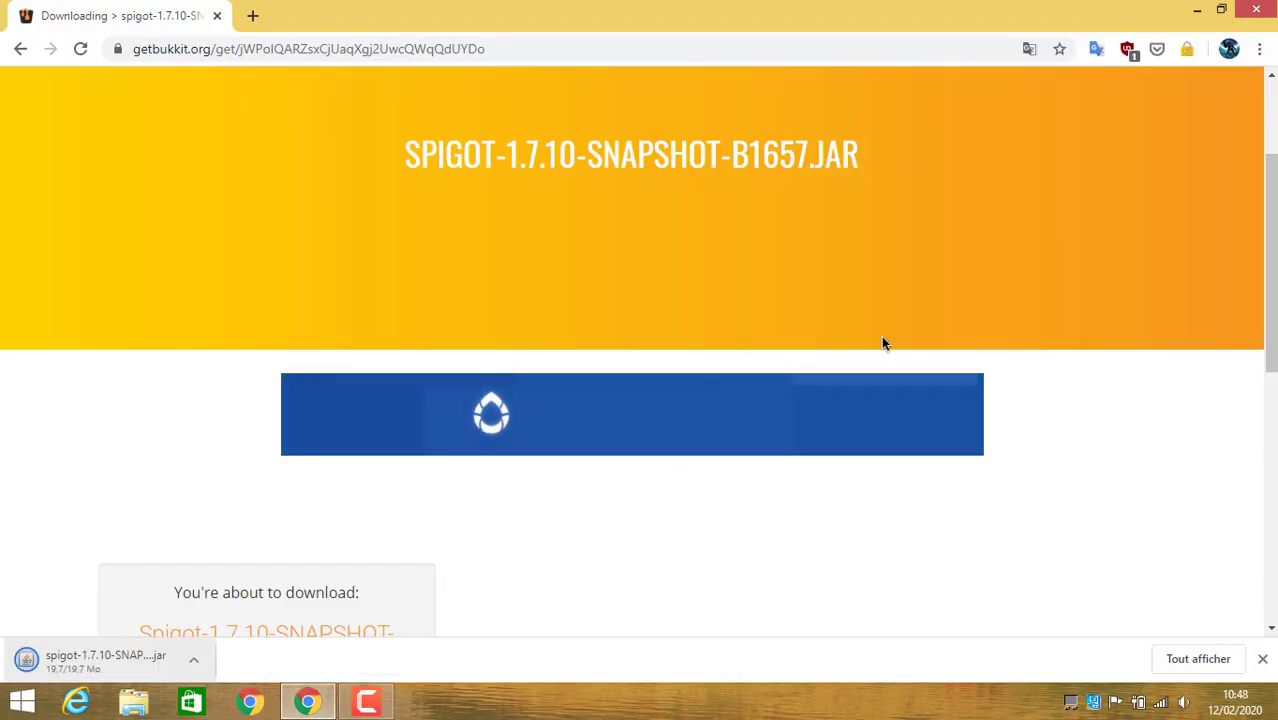
# Create a folder named "SERV tuto spigot" on the desktop and move it to the desktop's upper-right corner.
pyautogui.click(1195, 9)
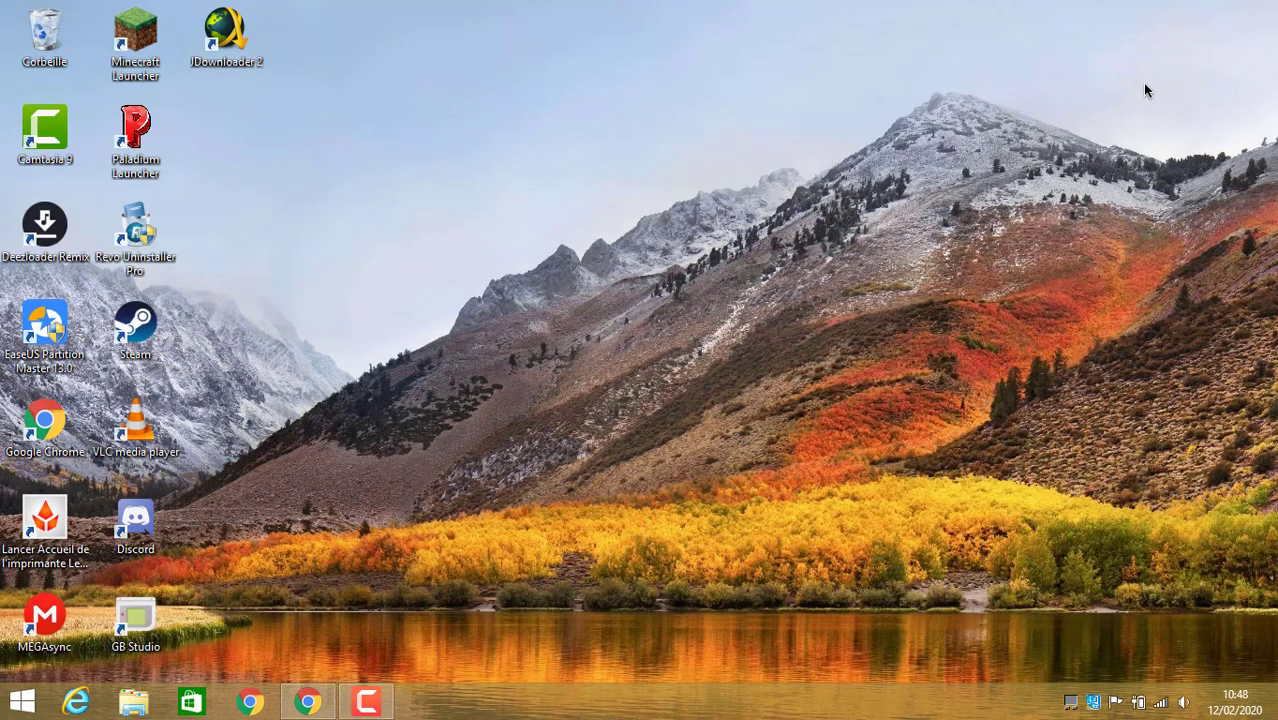
pyautogui.rightClick(1060, 133)
pyautogui.moveTo(1126, 262)
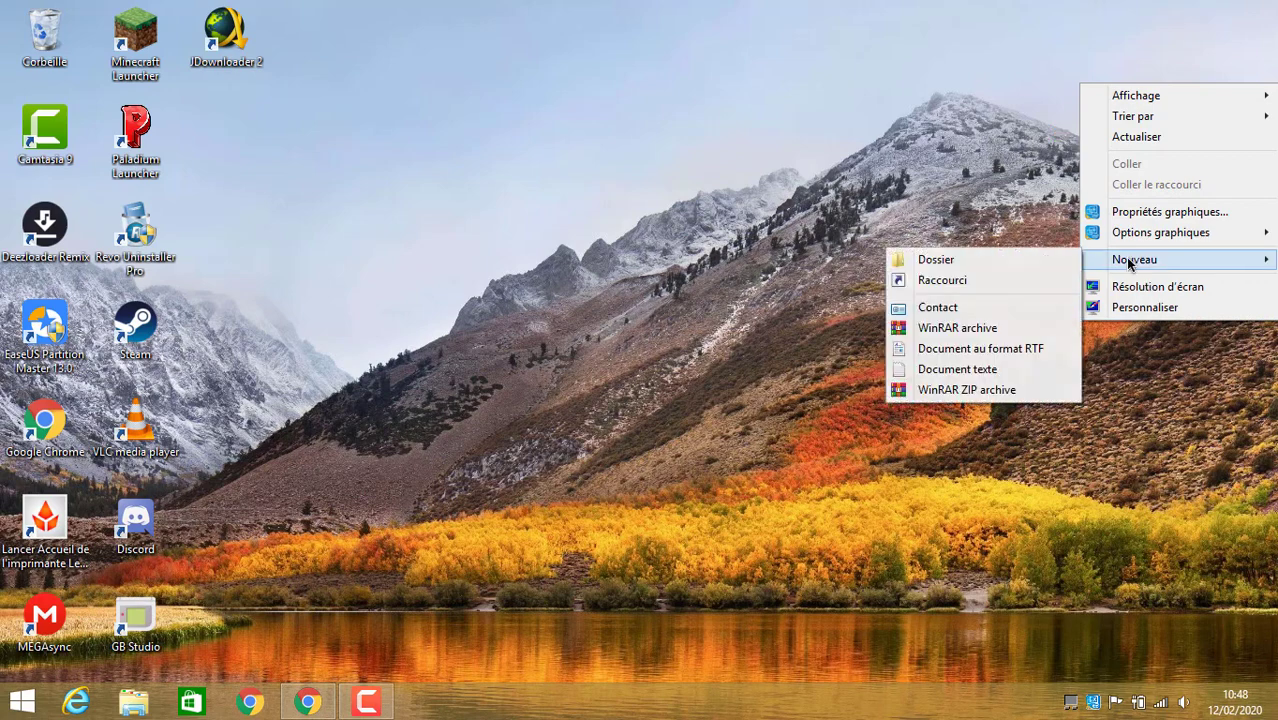
pyautogui.click(1011, 257)
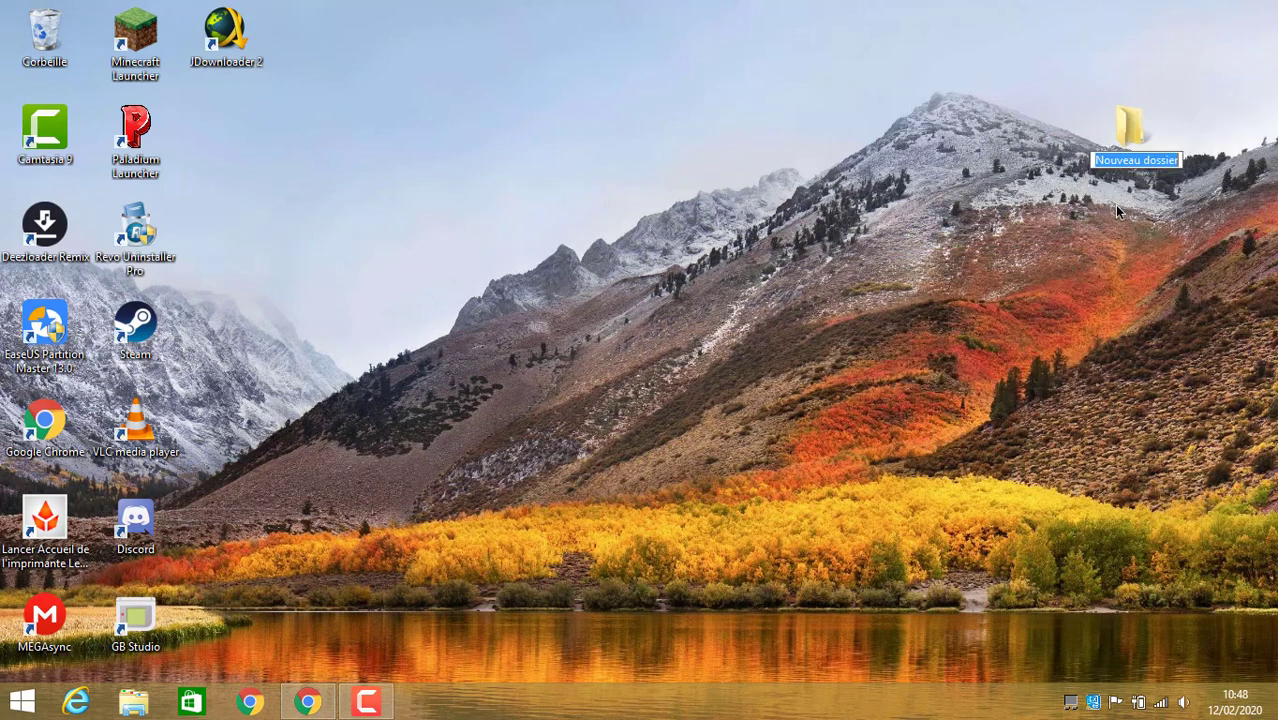
pyautogui.write('SERv')
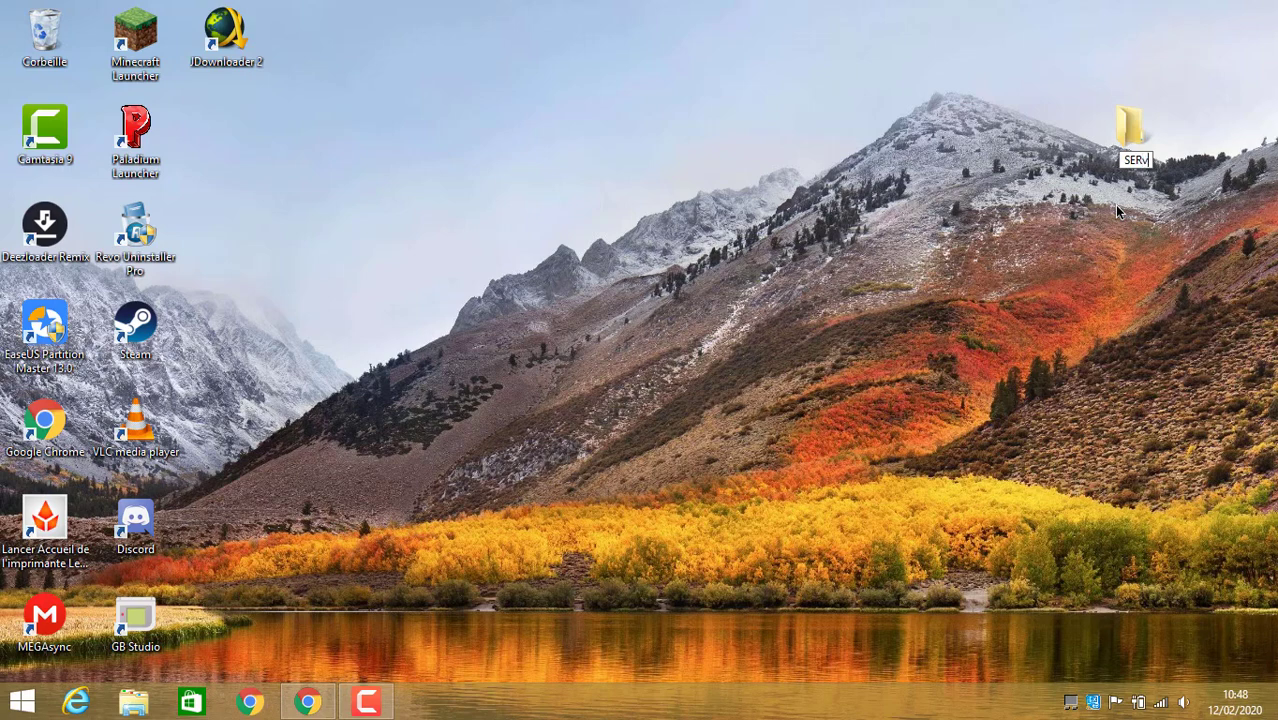
pyautogui.press('BackSpace')
pyautogui.write('V tuto s')
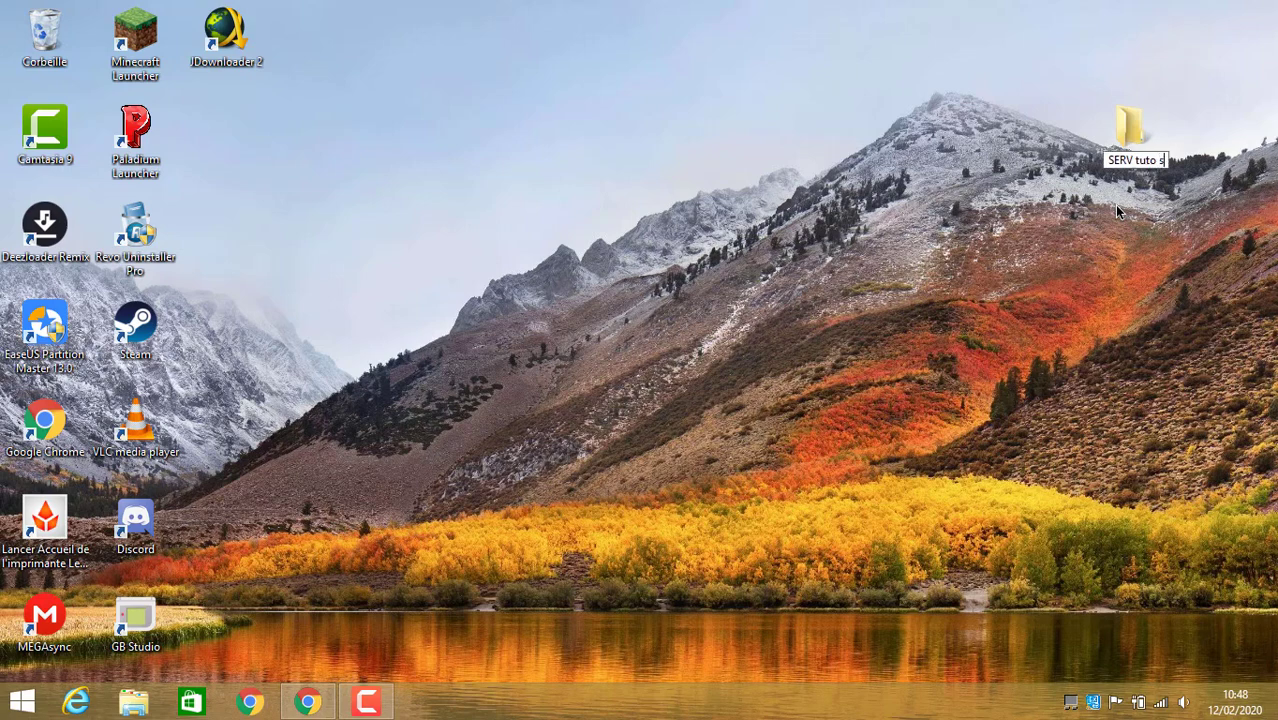
pyautogui.write('pigot')
pyautogui.press('Return')
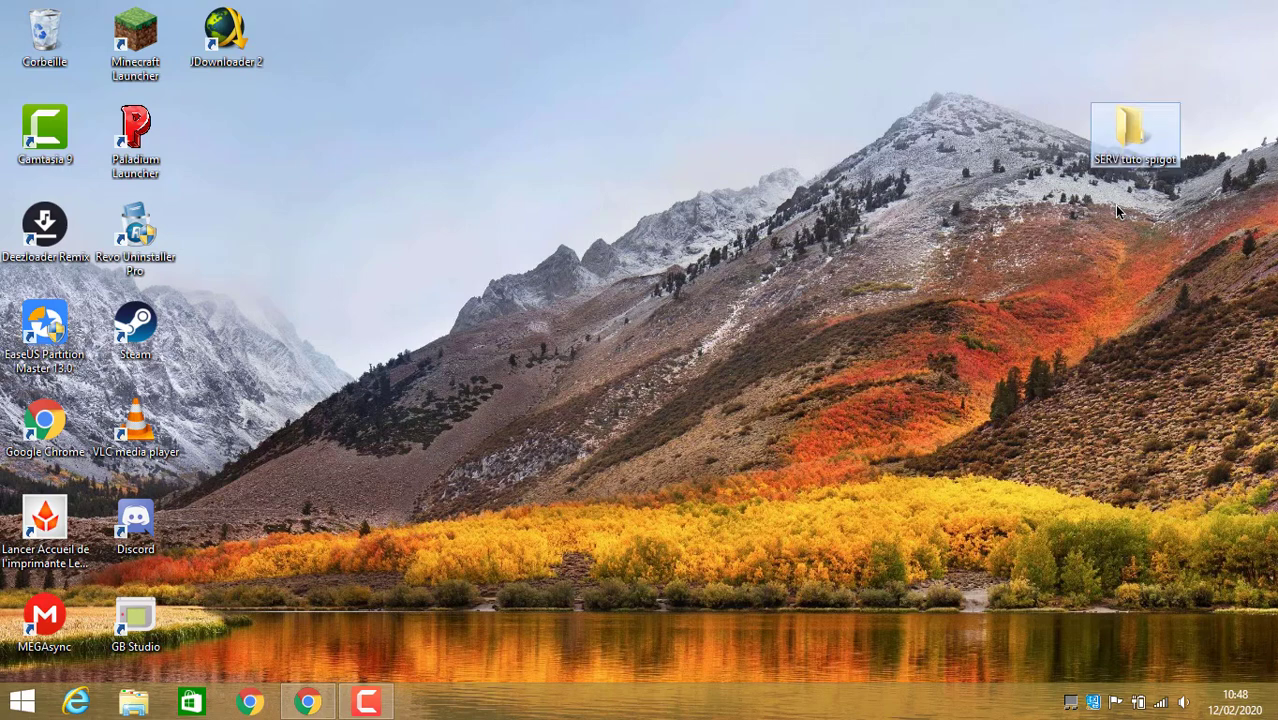
pyautogui.moveTo(1111, 153); pyautogui.dragTo(1201, 56)
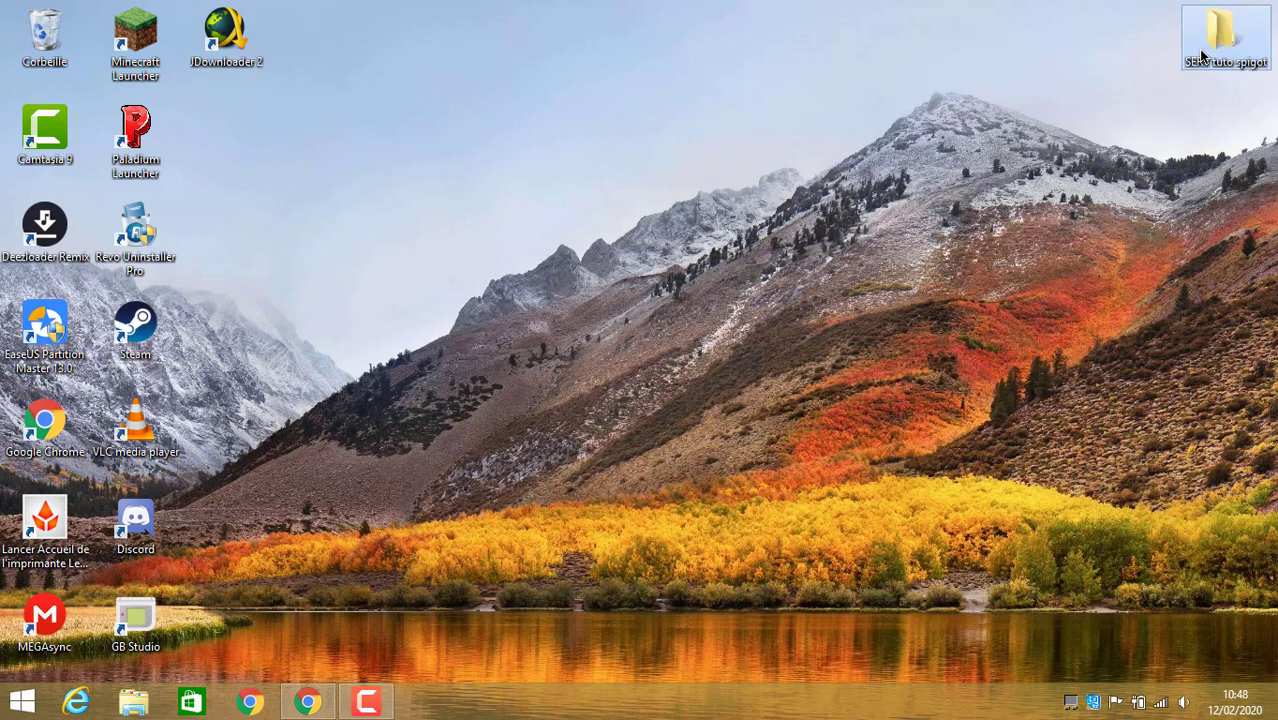
# Open the "SERV tuto spigot" folder and open the Downloads folder (Téléchargements) in a separate window.
pyautogui.doubleClick(1201, 56)
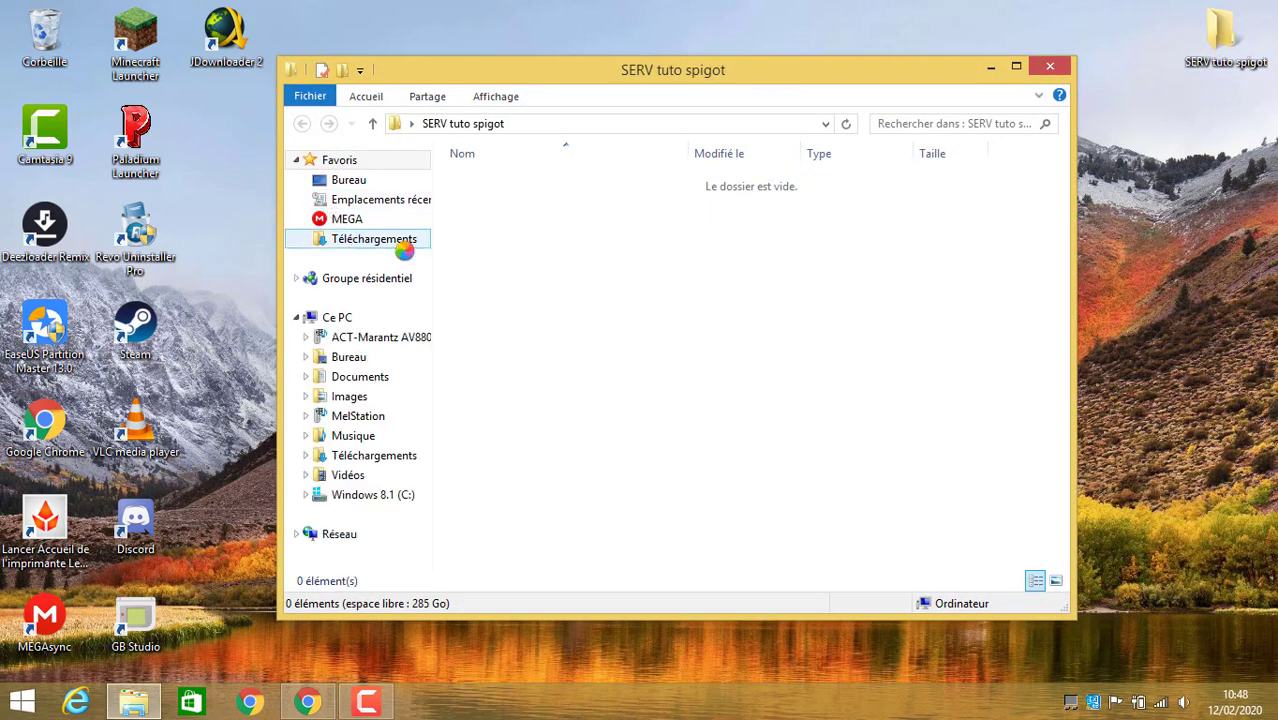
pyautogui.rightClick(412, 253)
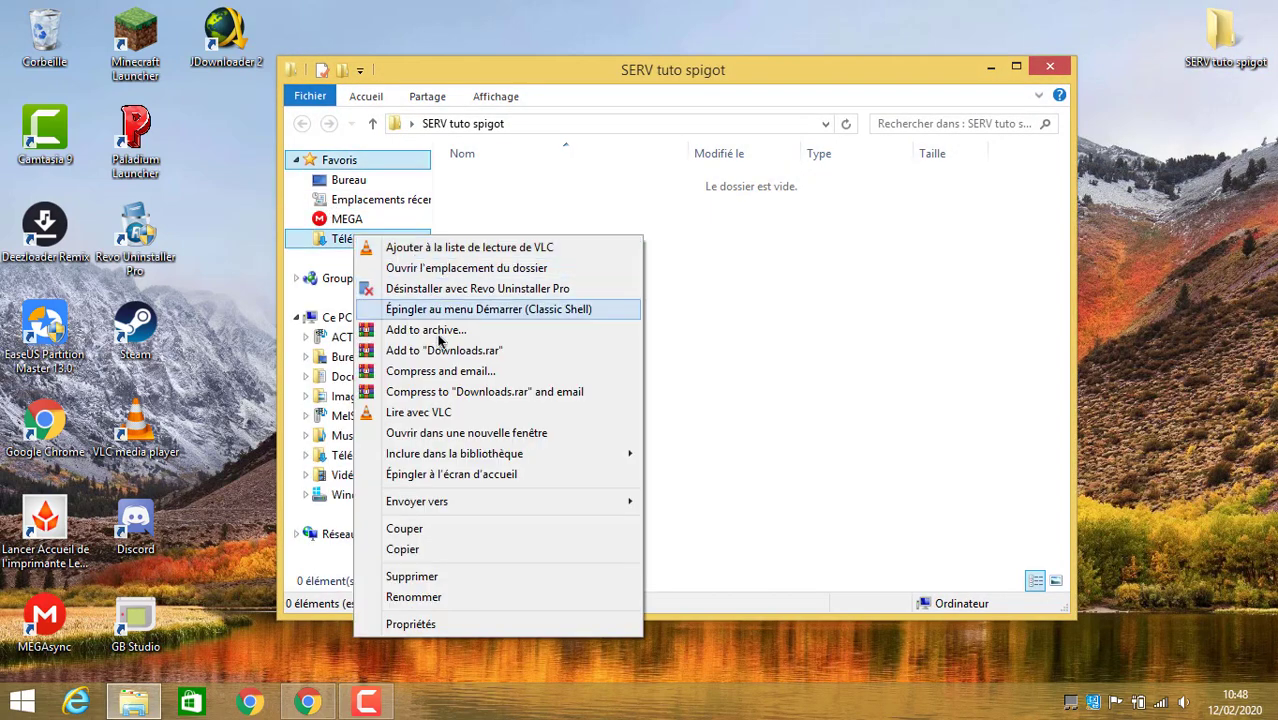
pyautogui.click(443, 434)
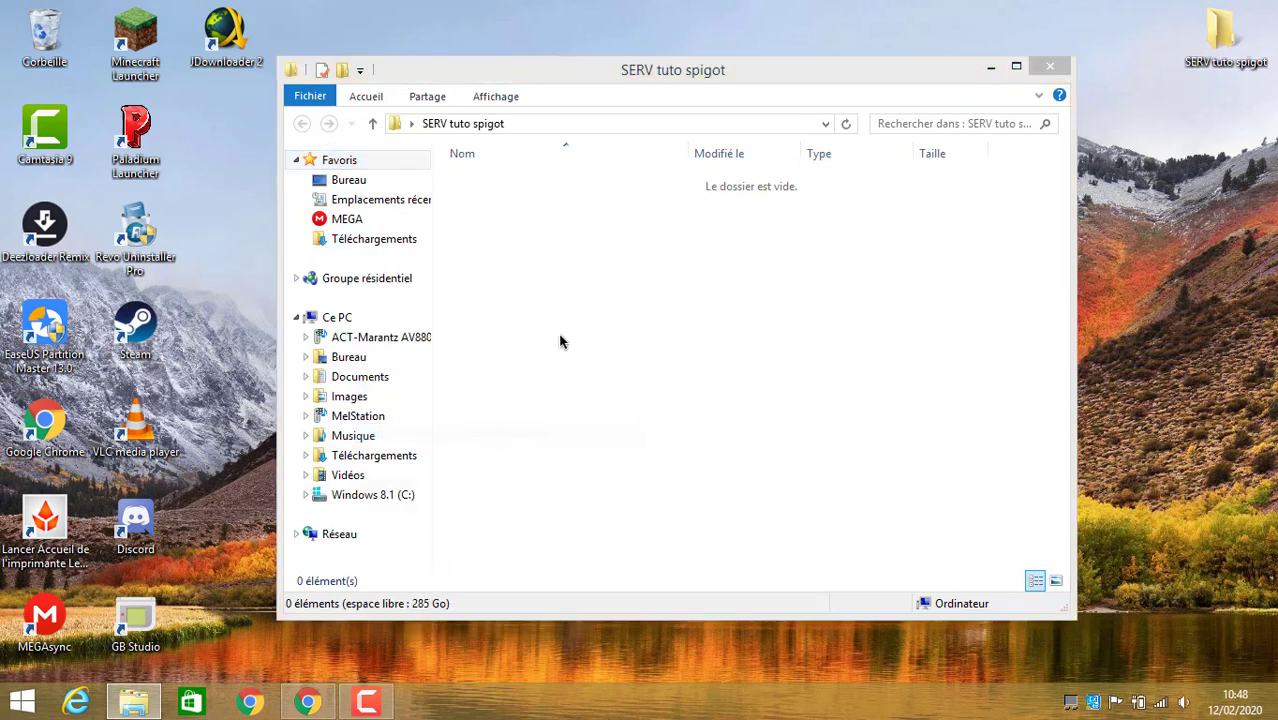
# Move the spigot-1.7.10-SNAPSHOT-b1657 jar from the Downloads folder into "SERV tuto spigot" and close the Downloads window.
pyautogui.moveTo(543, 101); pyautogui.dragTo(863, 135)
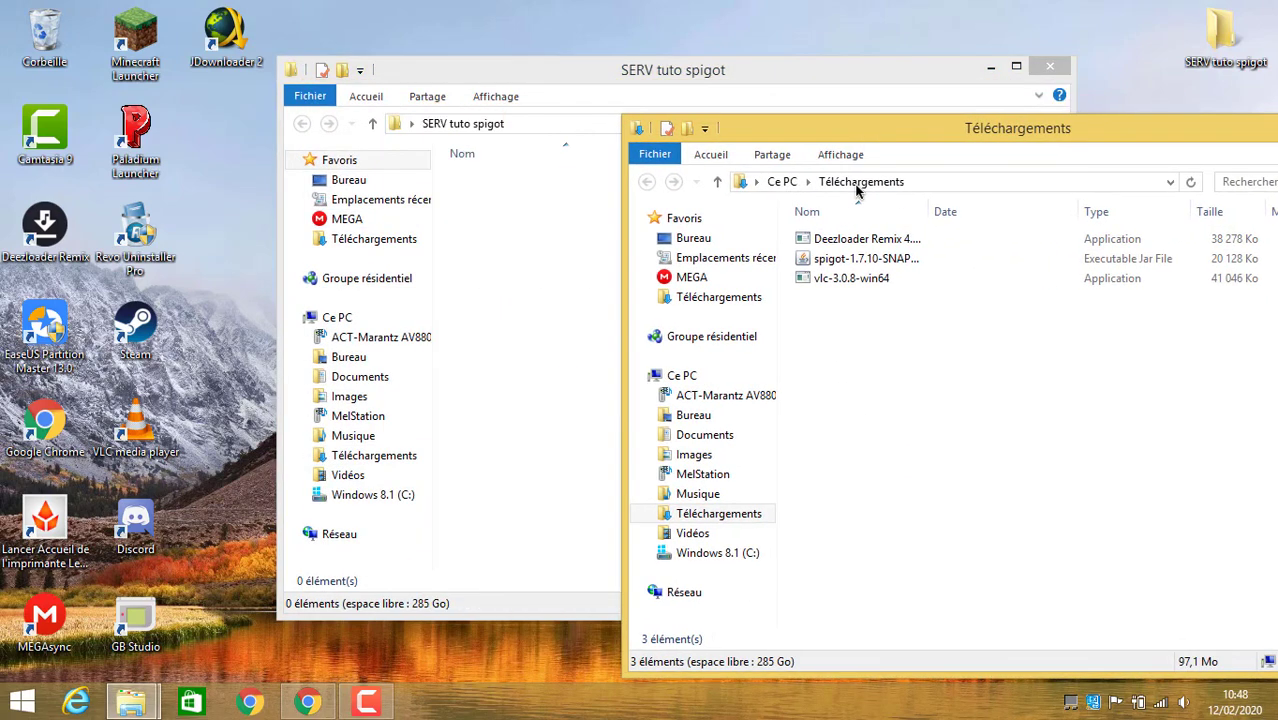
pyautogui.click(845, 280)
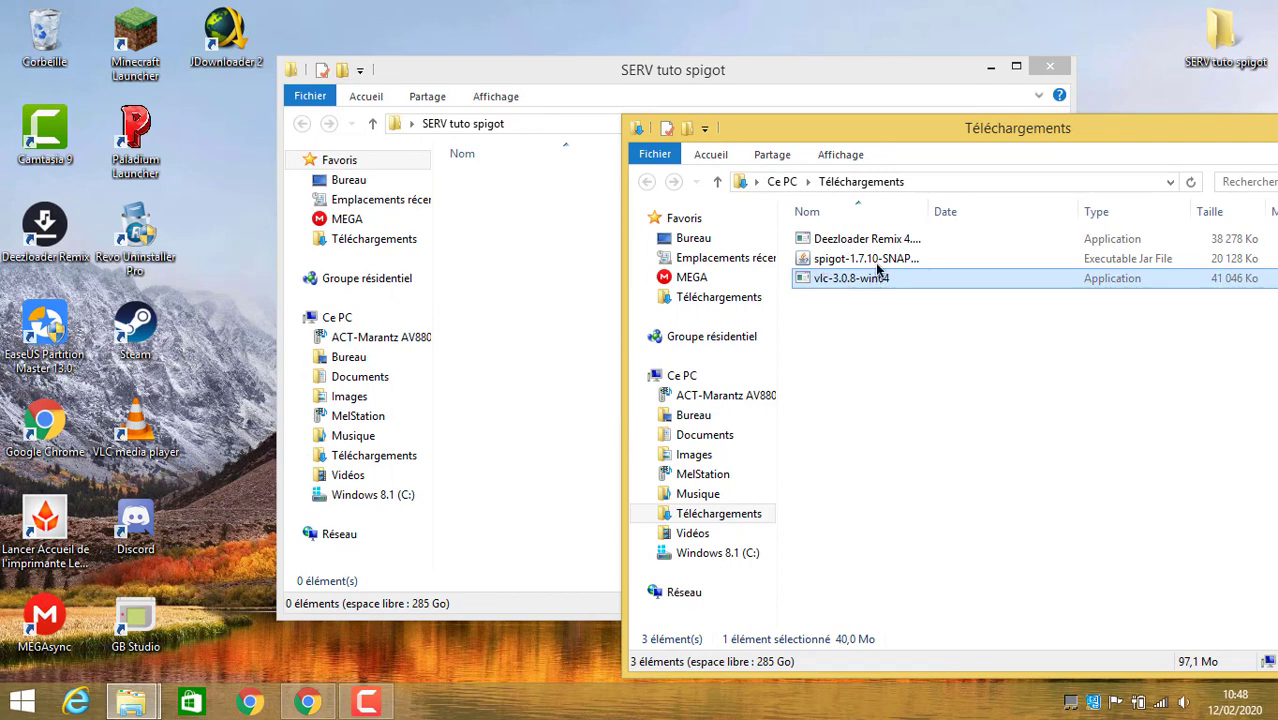
pyautogui.press('Delete')
pyautogui.moveTo(806, 262); pyautogui.dragTo(538, 302)
pyautogui.moveTo(1140, 130); pyautogui.dragTo(662, 233)
pyautogui.click(908, 229)
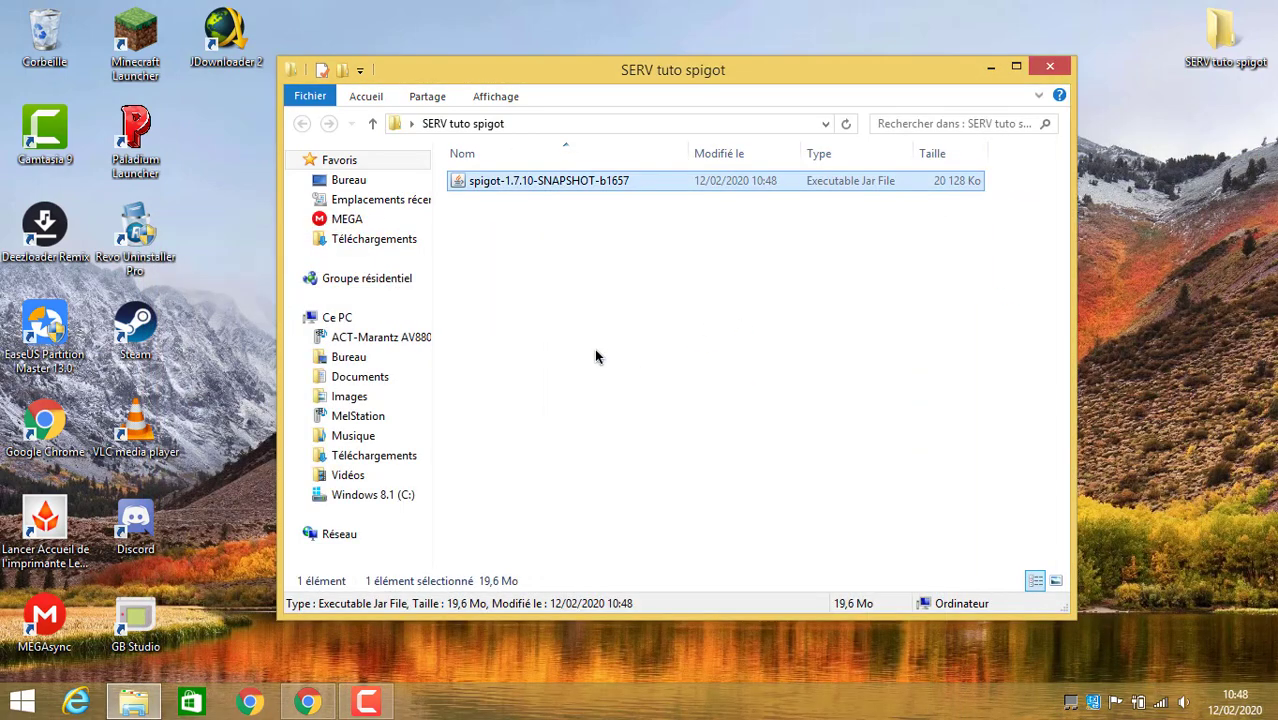
pyautogui.rightClick(543, 330)
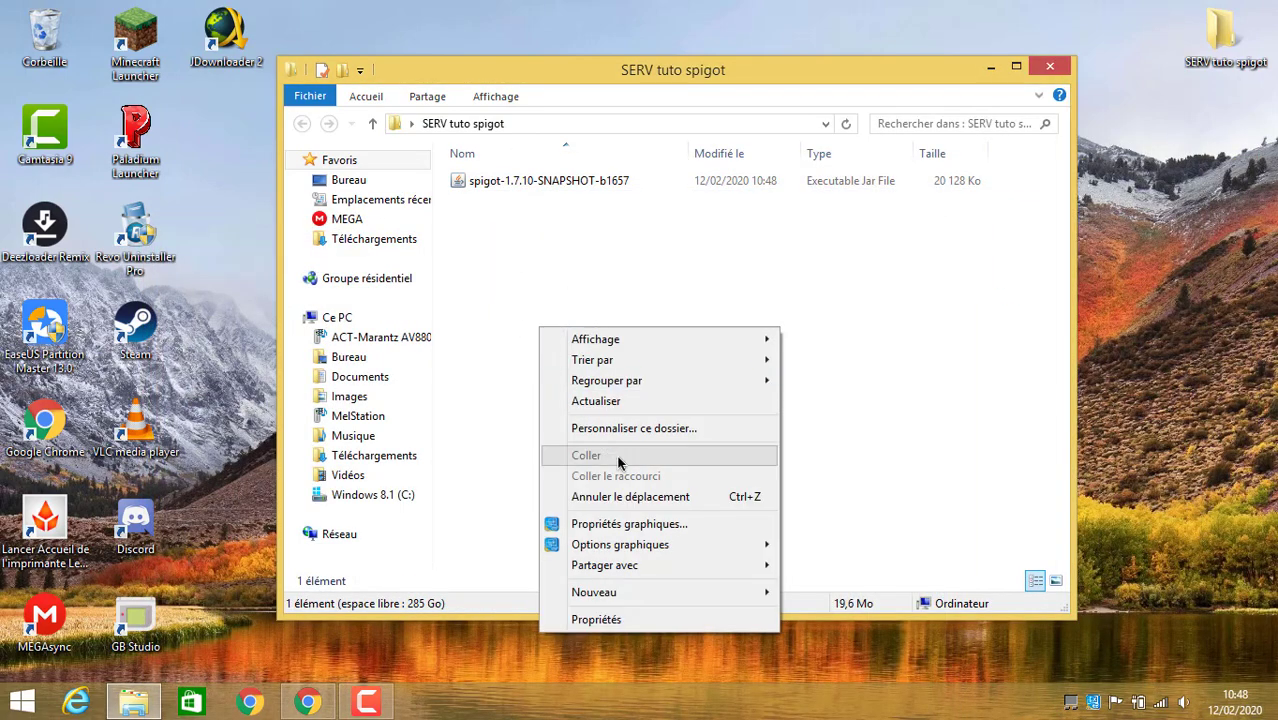
pyautogui.moveTo(652, 596)
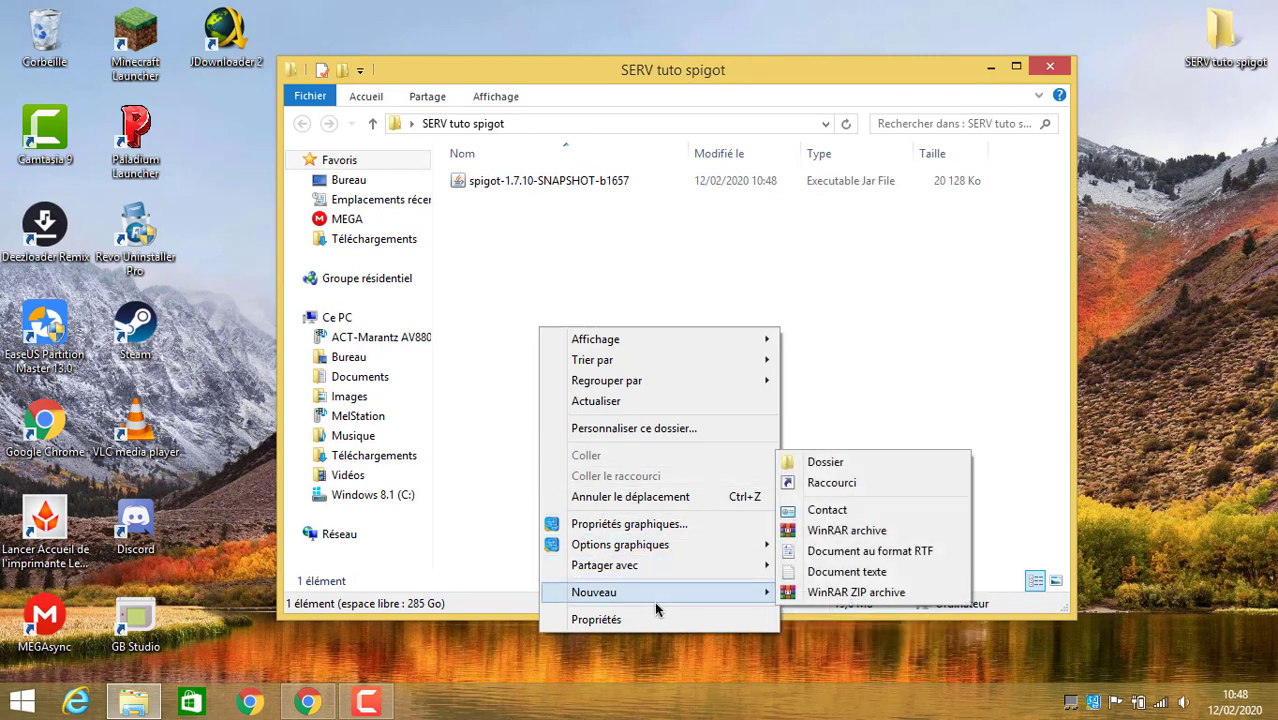
pyautogui.click(860, 571)
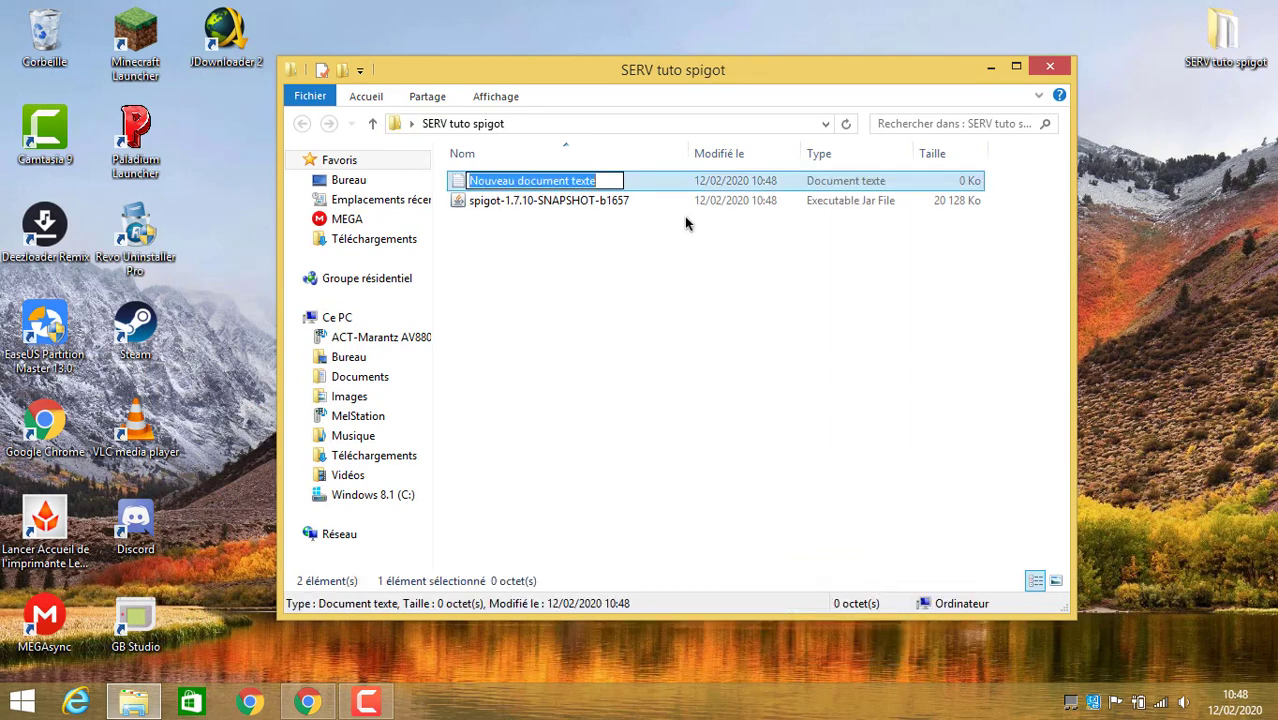
pyautogui.press('Return')
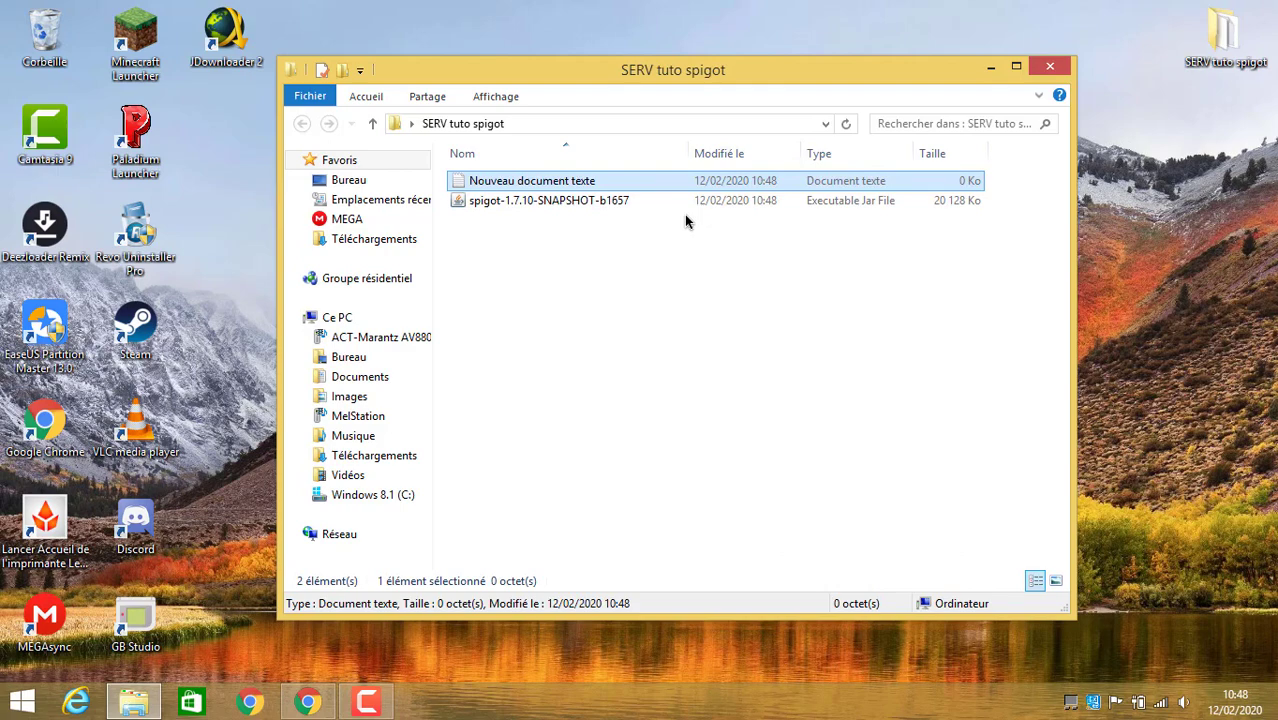
pyautogui.write('@ECHO OFF java -Xms1024M -Xmx1024M -jar fichiertelechargé.jar -o true PAUSE')
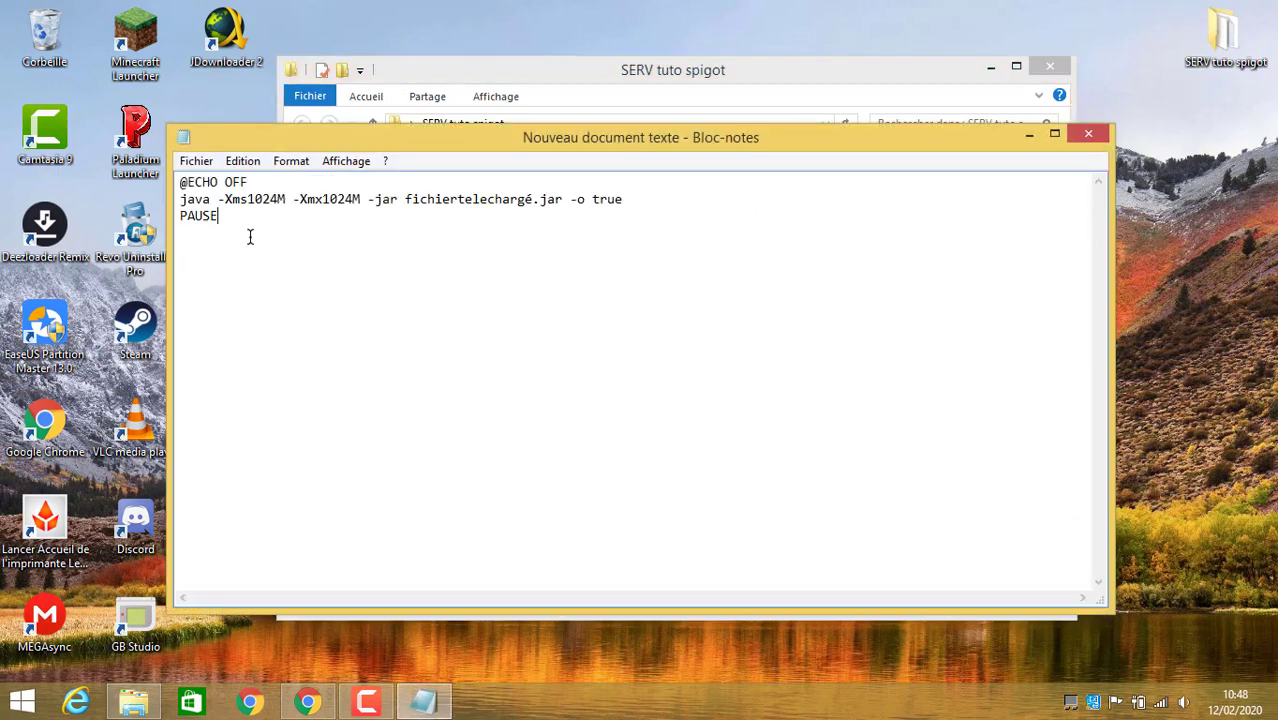
pyautogui.moveTo(239, 231); pyautogui.dragTo(174, 172)
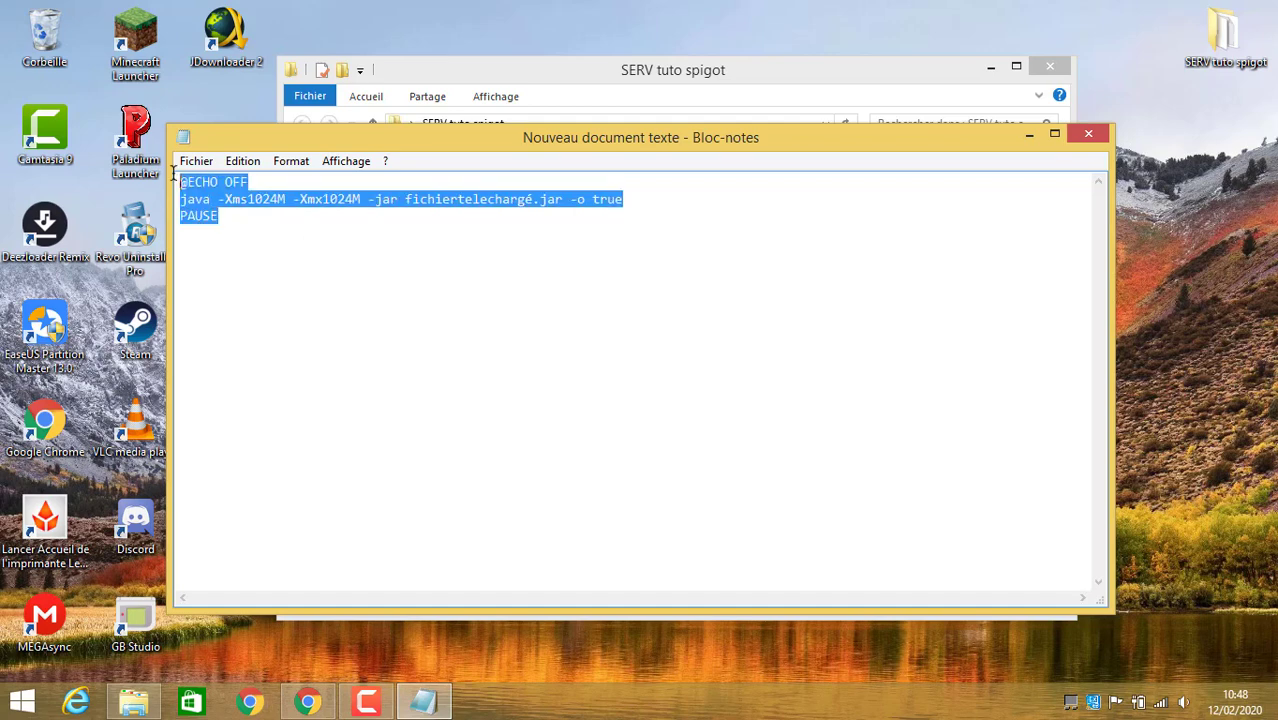
pyautogui.click(231, 228)
# Replace the placeholder "fichiertelechargé" in the script with the copied jar file name, spigot-1.7.10-SNAPSHOT-b1657, keeping the .jar extension.
pyautogui.moveTo(437, 138); pyautogui.dragTo(587, 322)
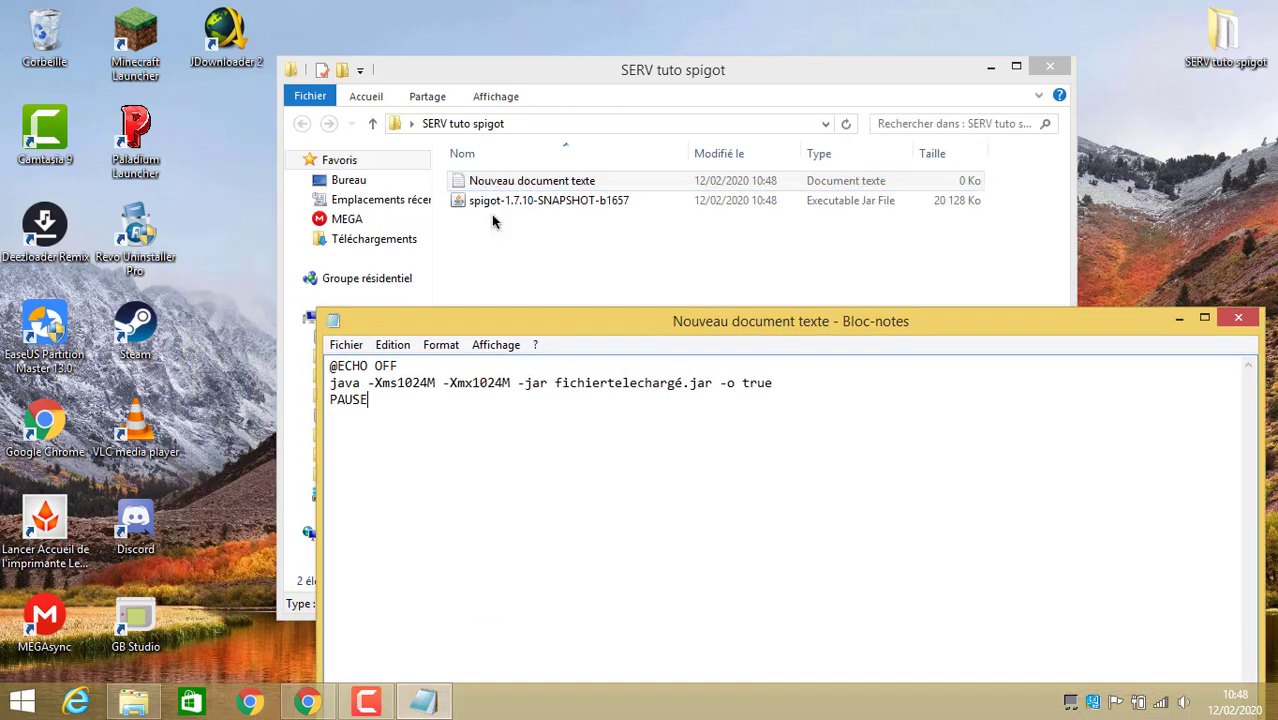
pyautogui.moveTo(555, 383); pyautogui.dragTo(708, 383)
pyautogui.click(522, 204)
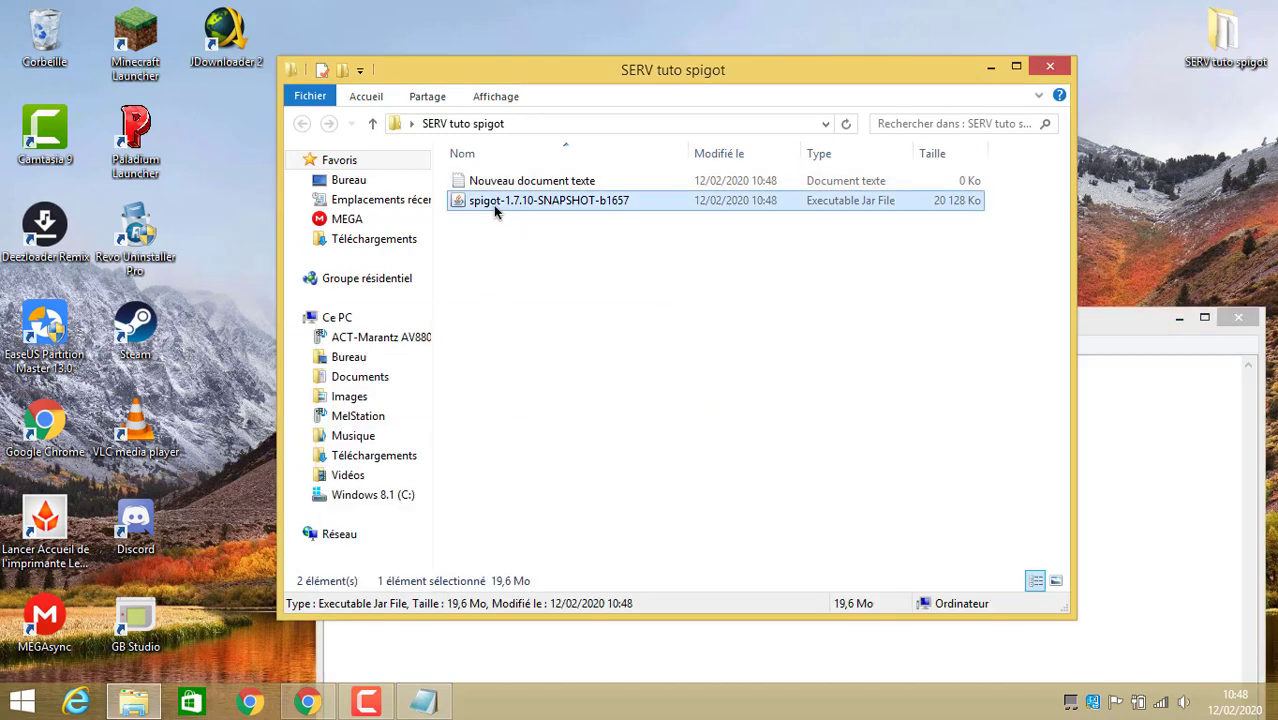
pyautogui.click(493, 202)
pyautogui.rightClick(493, 202)
pyautogui.hotkey('ctrl', 'c')
pyautogui.click(543, 265)
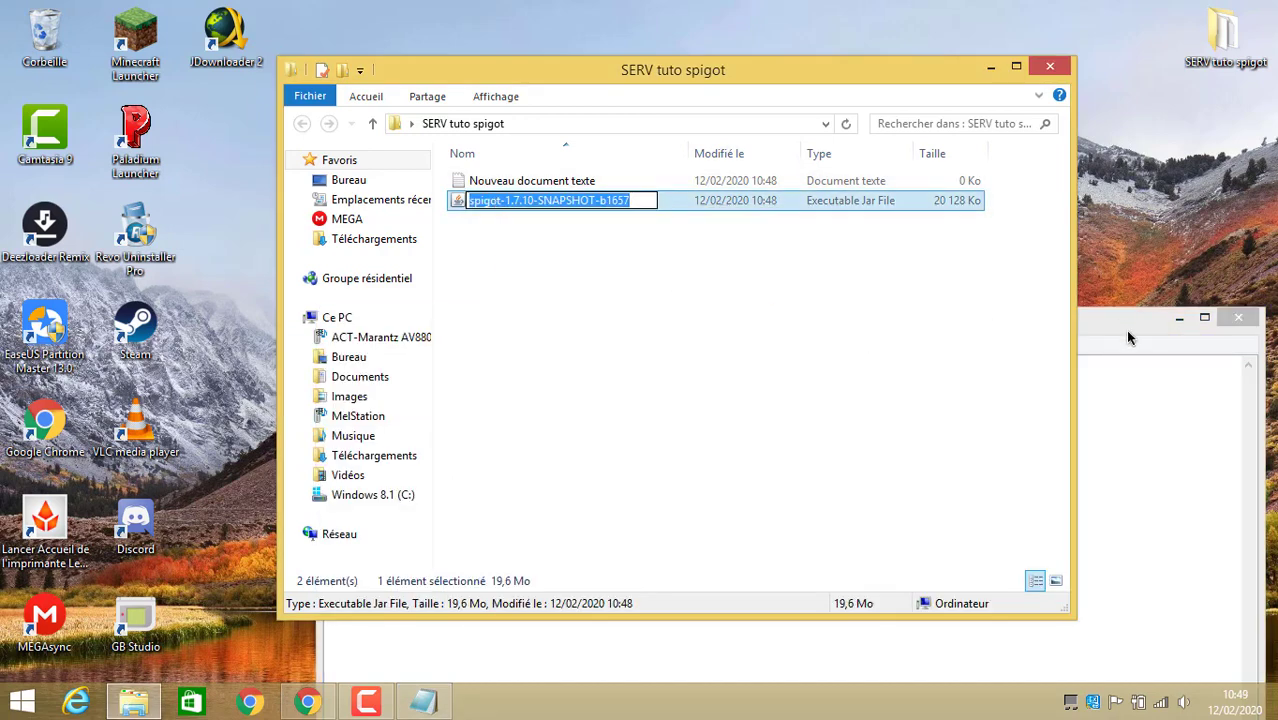
pyautogui.click(1125, 338)
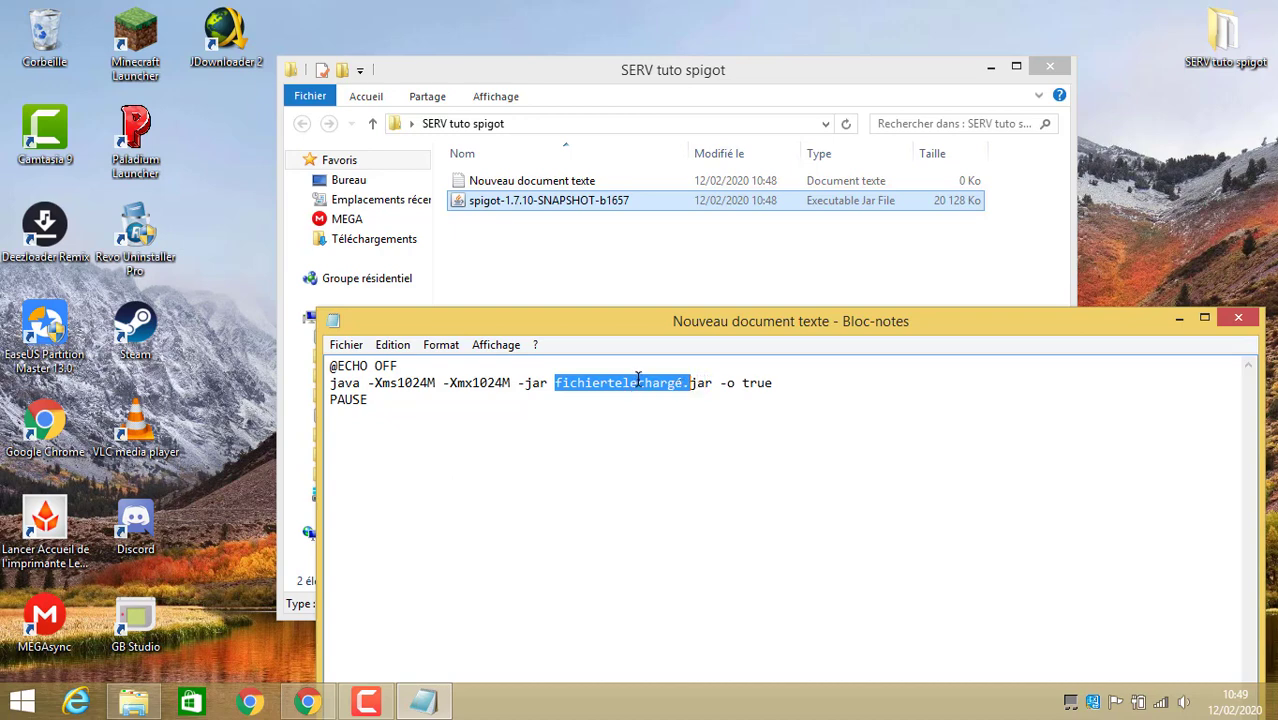
pyautogui.hotkey('ctrl', 'v')
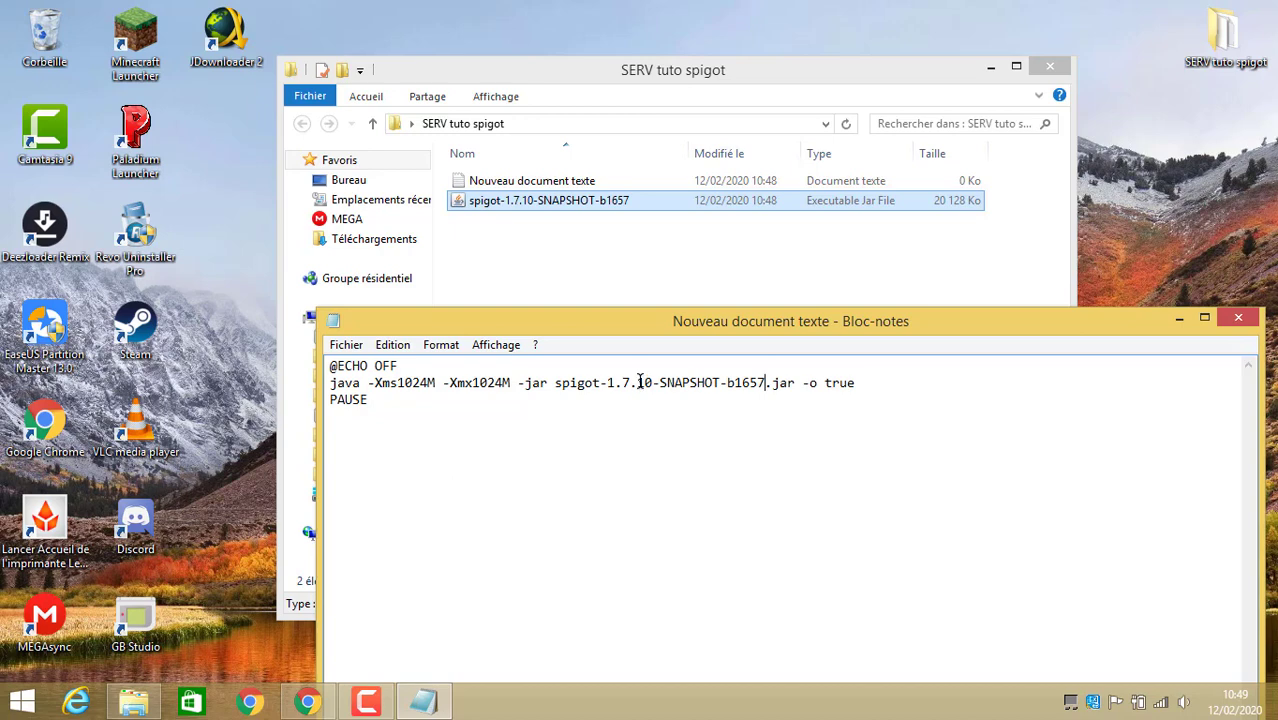
# Check the computer's installed RAM in its system properties to judge the script's memory values.
pyautogui.moveTo(372, 382); pyautogui.dragTo(523, 388)
pyautogui.click(390, 383)
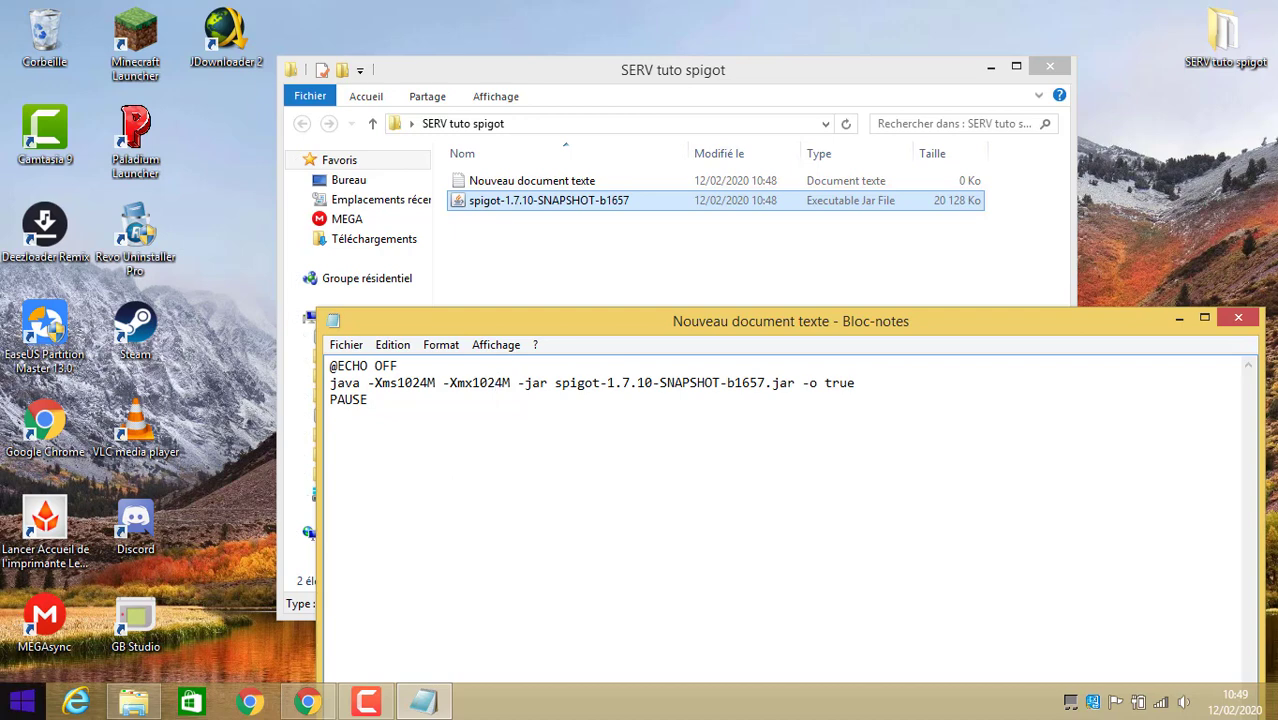
pyautogui.click(22, 700)
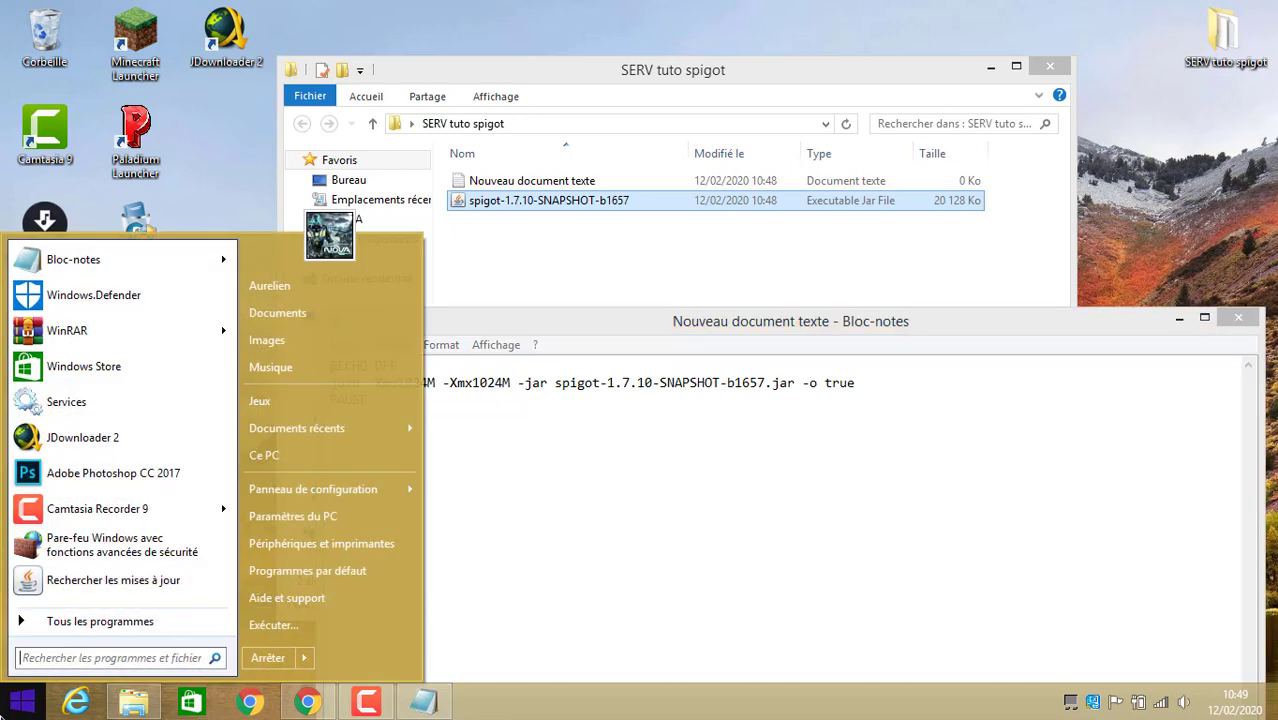
pyautogui.click(612, 318)
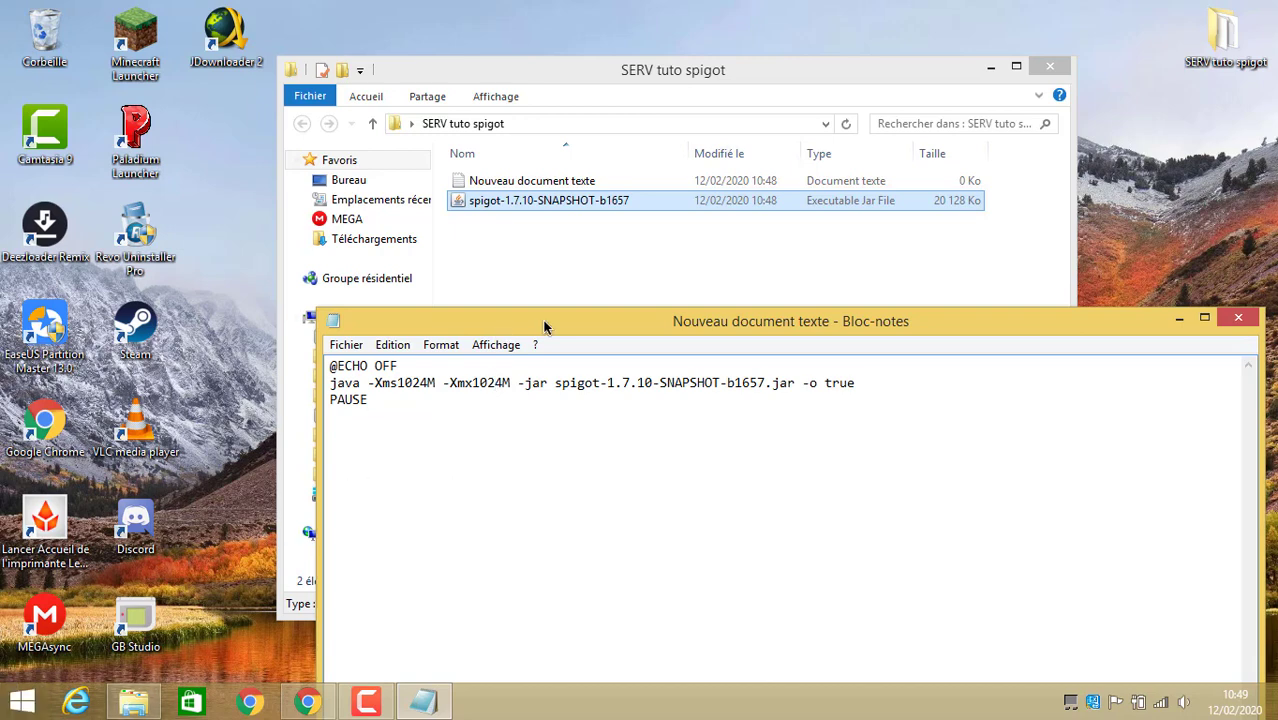
pyautogui.moveTo(479, 326); pyautogui.dragTo(644, 264)
pyautogui.click(533, 91)
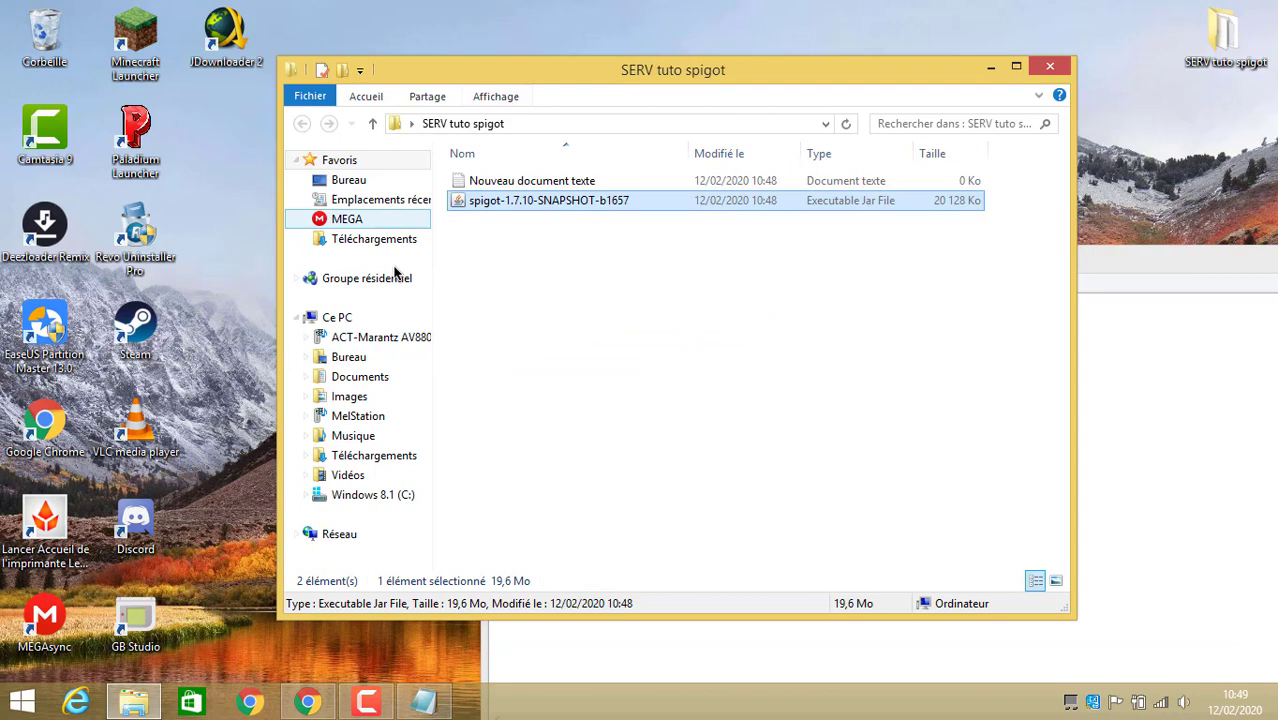
pyautogui.rightClick(353, 318)
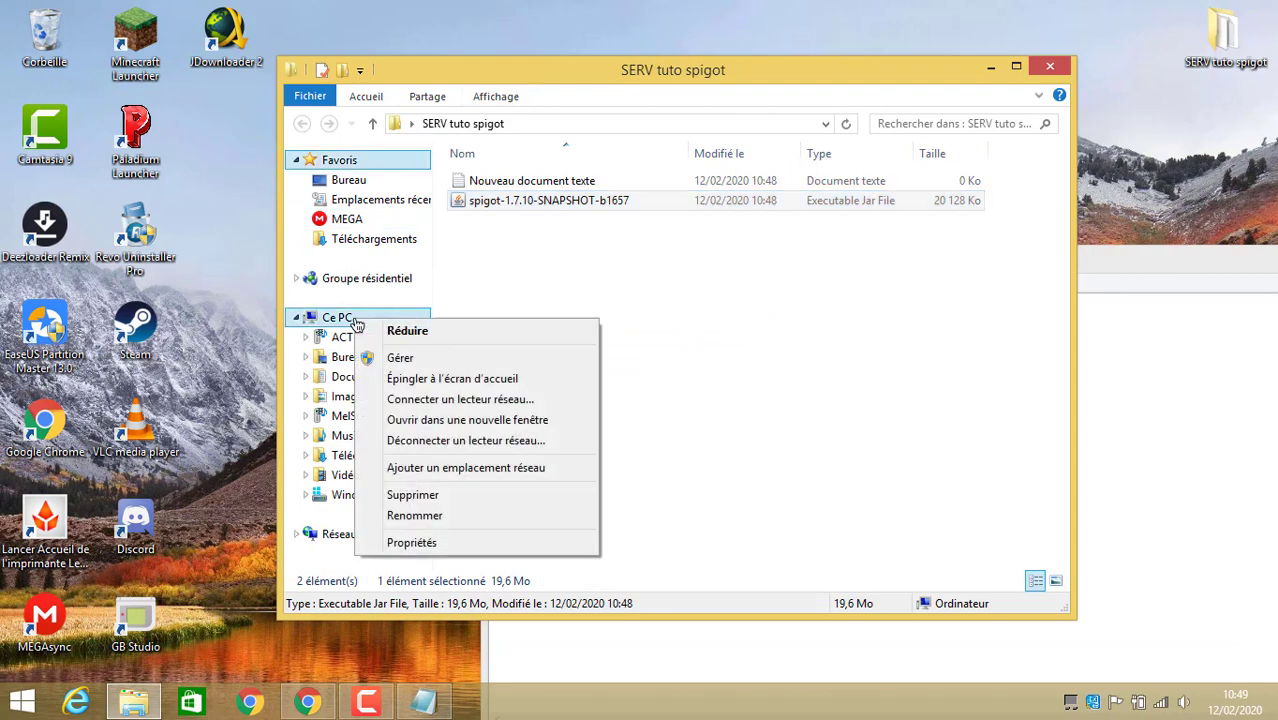
pyautogui.click(418, 543)
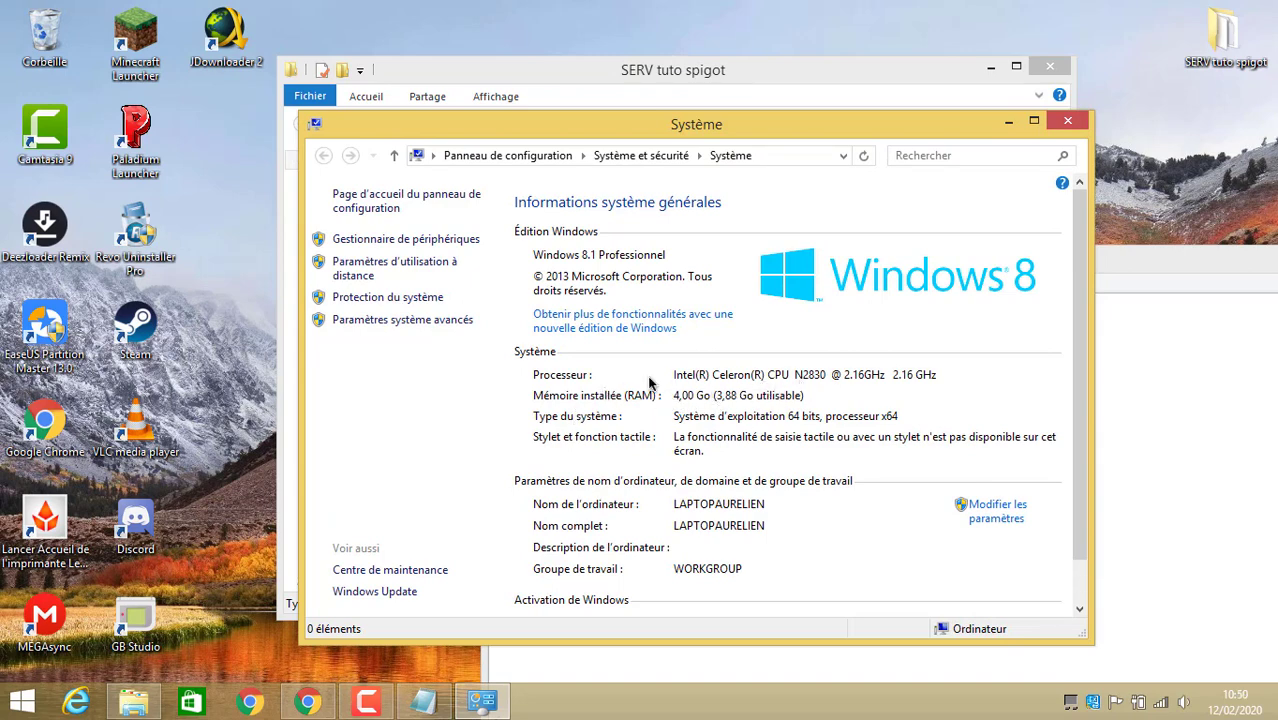
pyautogui.click(1054, 126)
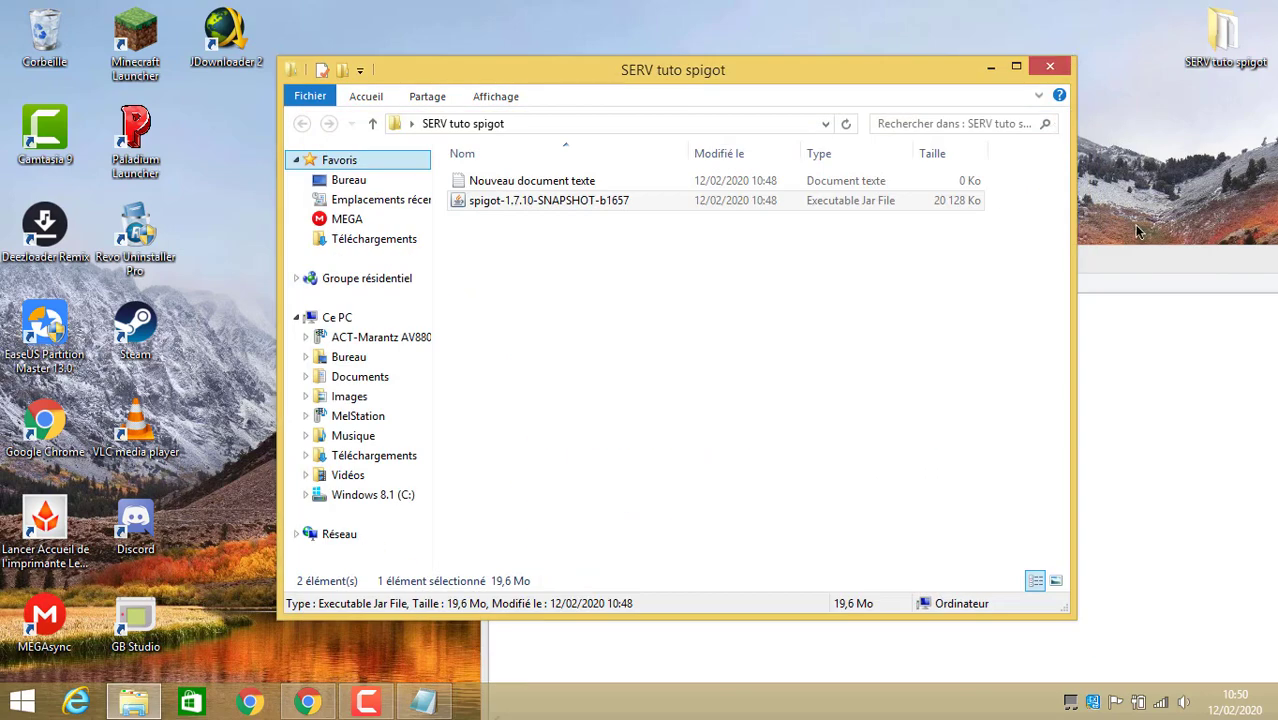
# Return to the script and examine its -Xms1024M and -Xmx1024M memory arguments.
pyautogui.moveTo(1117, 264); pyautogui.dragTo(848, 123)
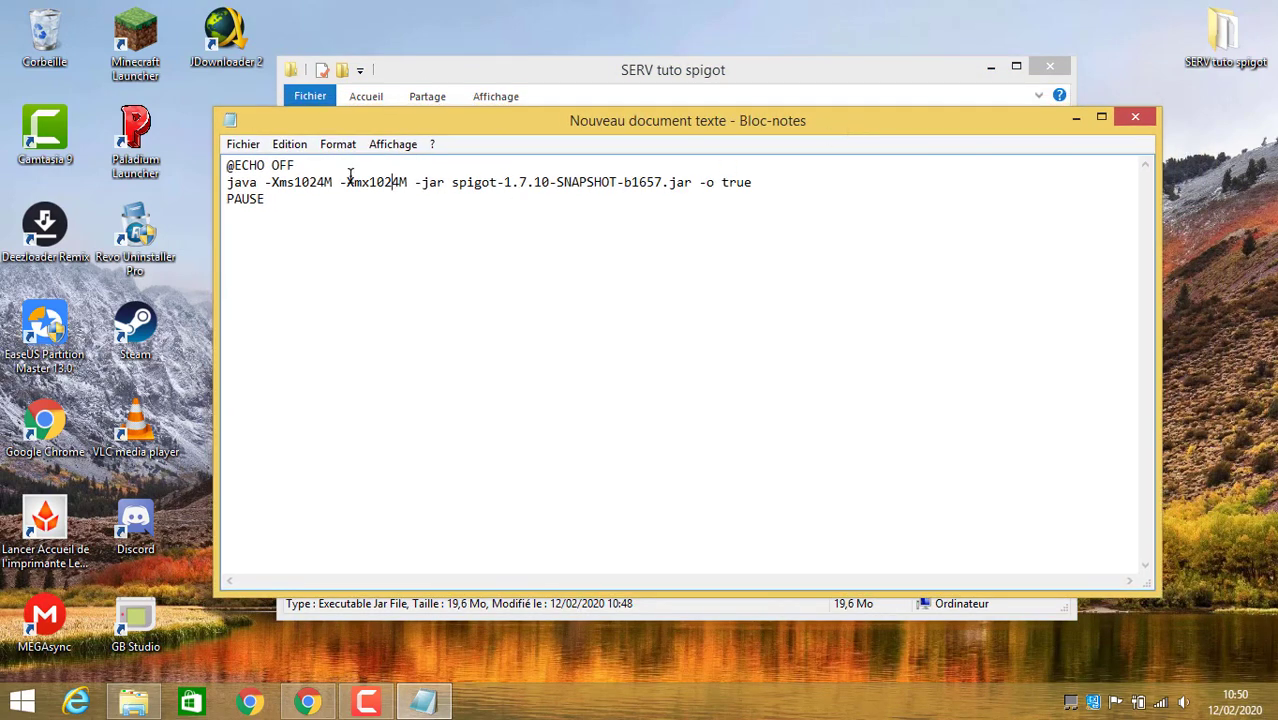
pyautogui.moveTo(361, 182); pyautogui.dragTo(498, 183)
pyautogui.moveTo(752, 182); pyautogui.dragTo(306, 181)
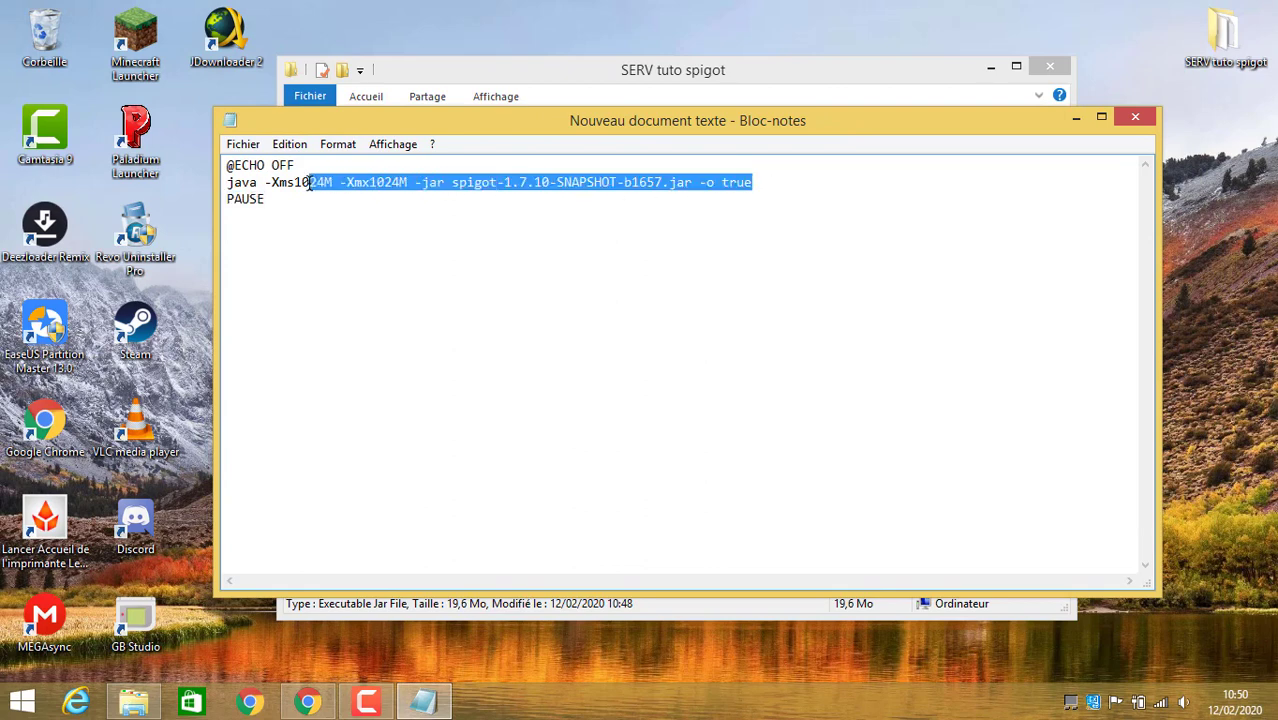
pyautogui.click(309, 182)
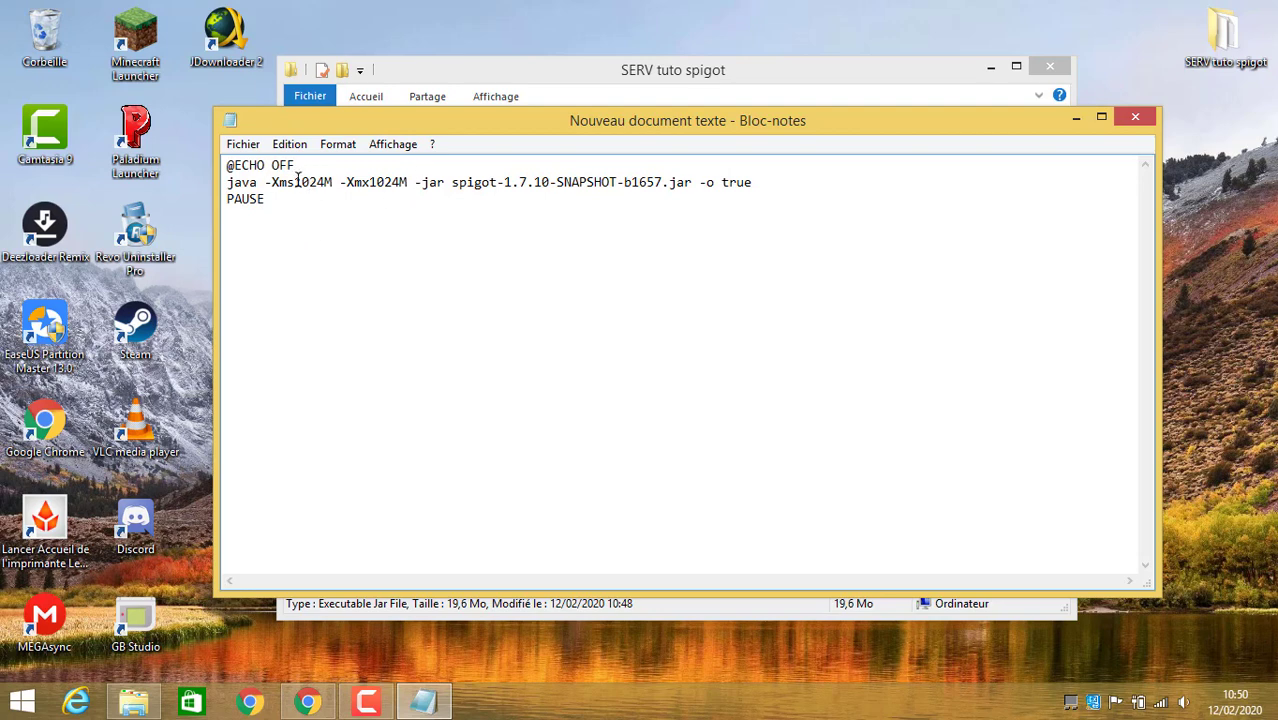
pyautogui.moveTo(301, 183); pyautogui.dragTo(331, 186)
# Save the script in the server folder as start.bat with the file type "Tous les fichiers", and close the text editor.
pyautogui.click(258, 145)
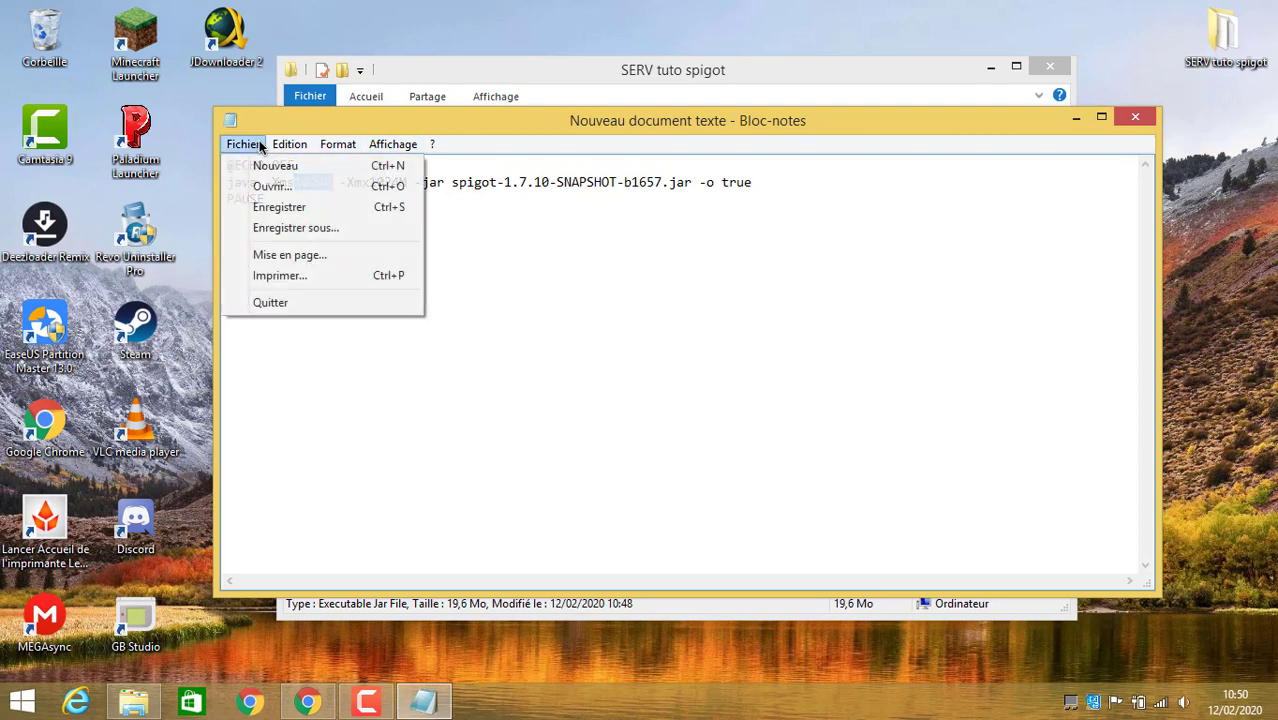
pyautogui.click(282, 229)
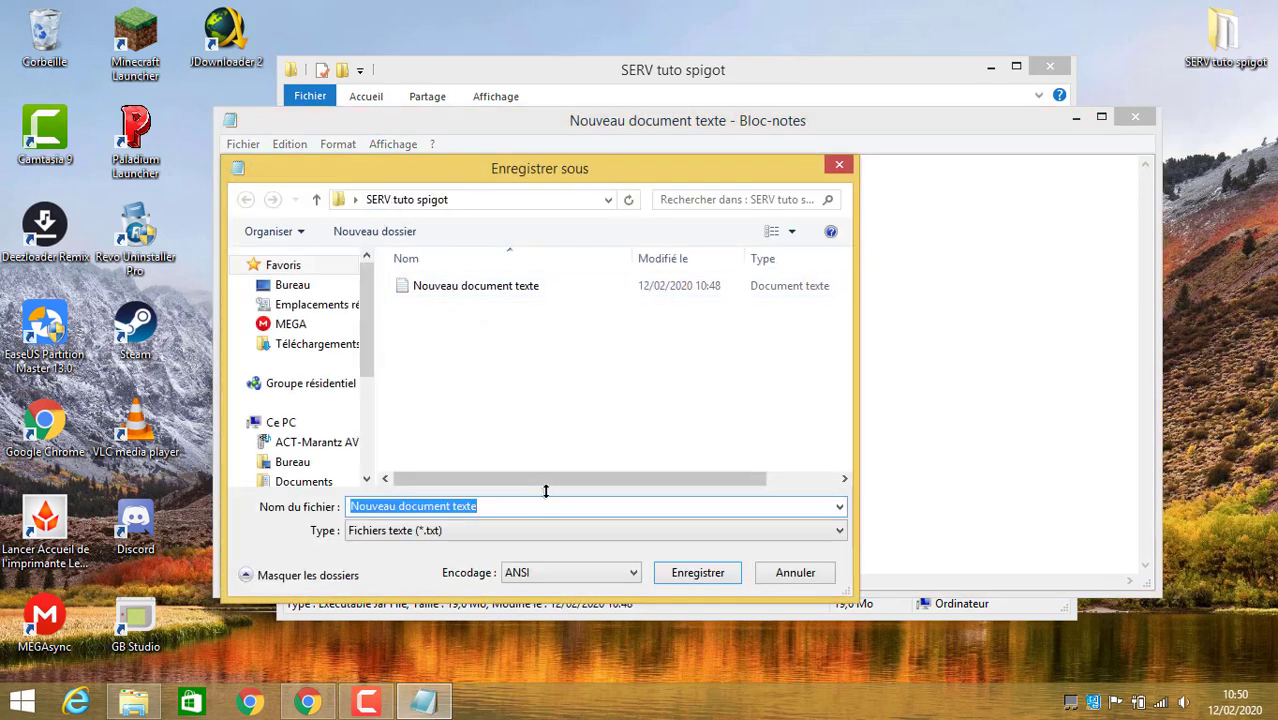
pyautogui.write('start')
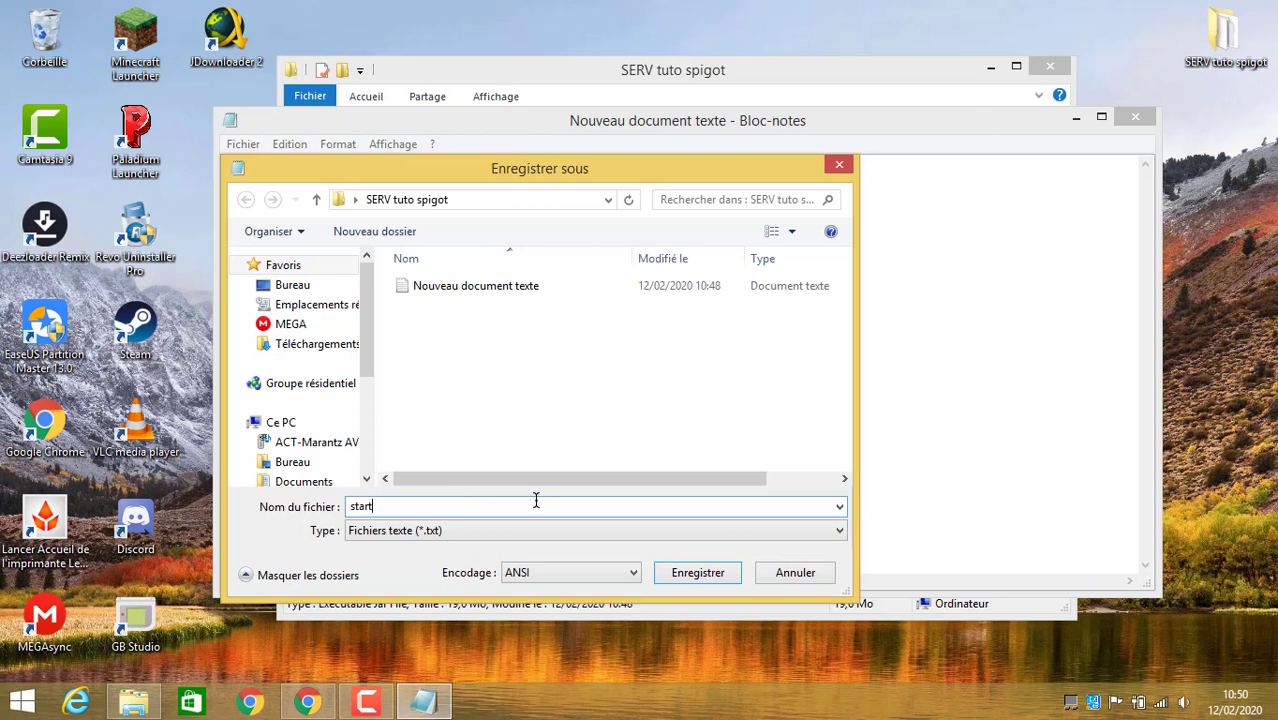
pyautogui.write('.bat')
pyautogui.click(468, 535)
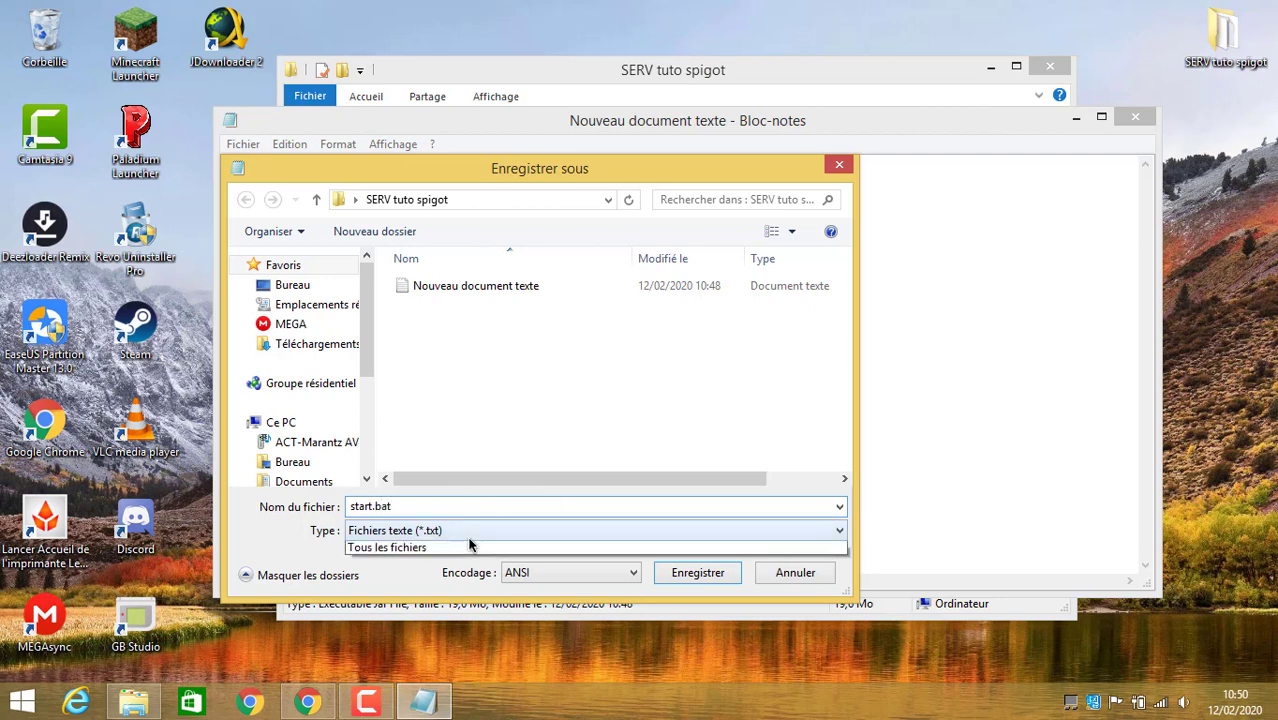
pyautogui.click(447, 566)
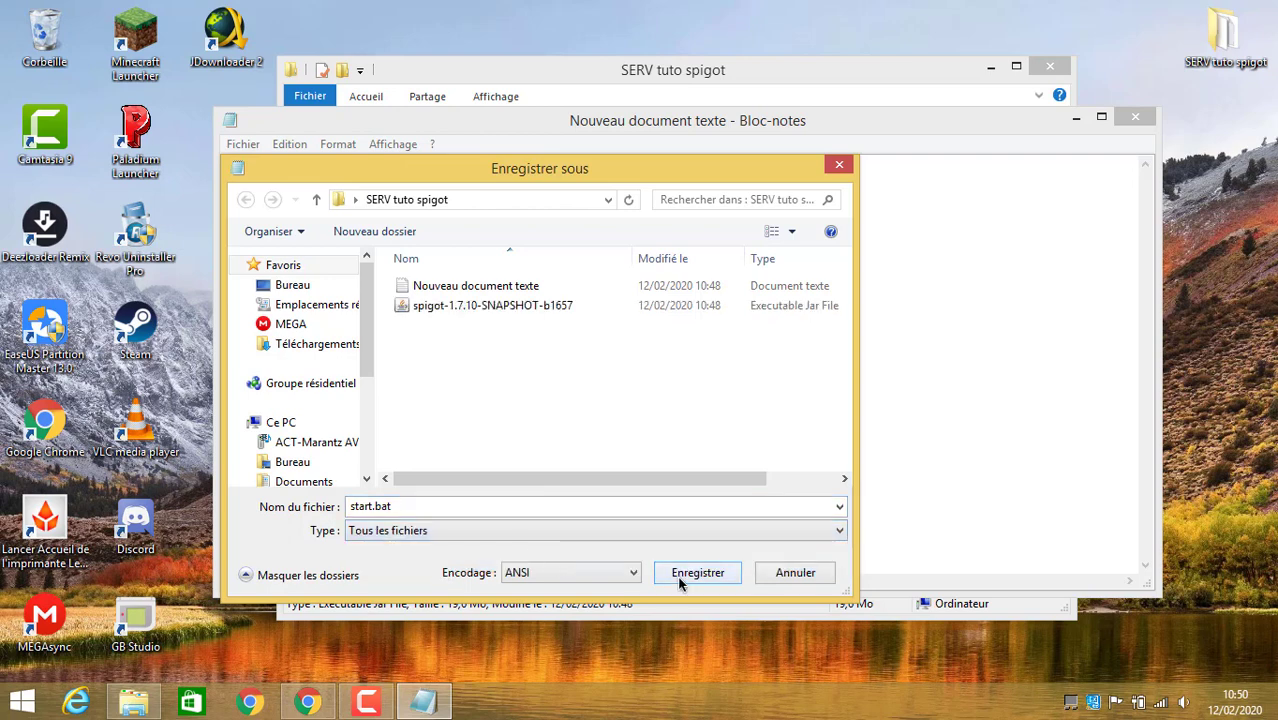
pyautogui.click(380, 532)
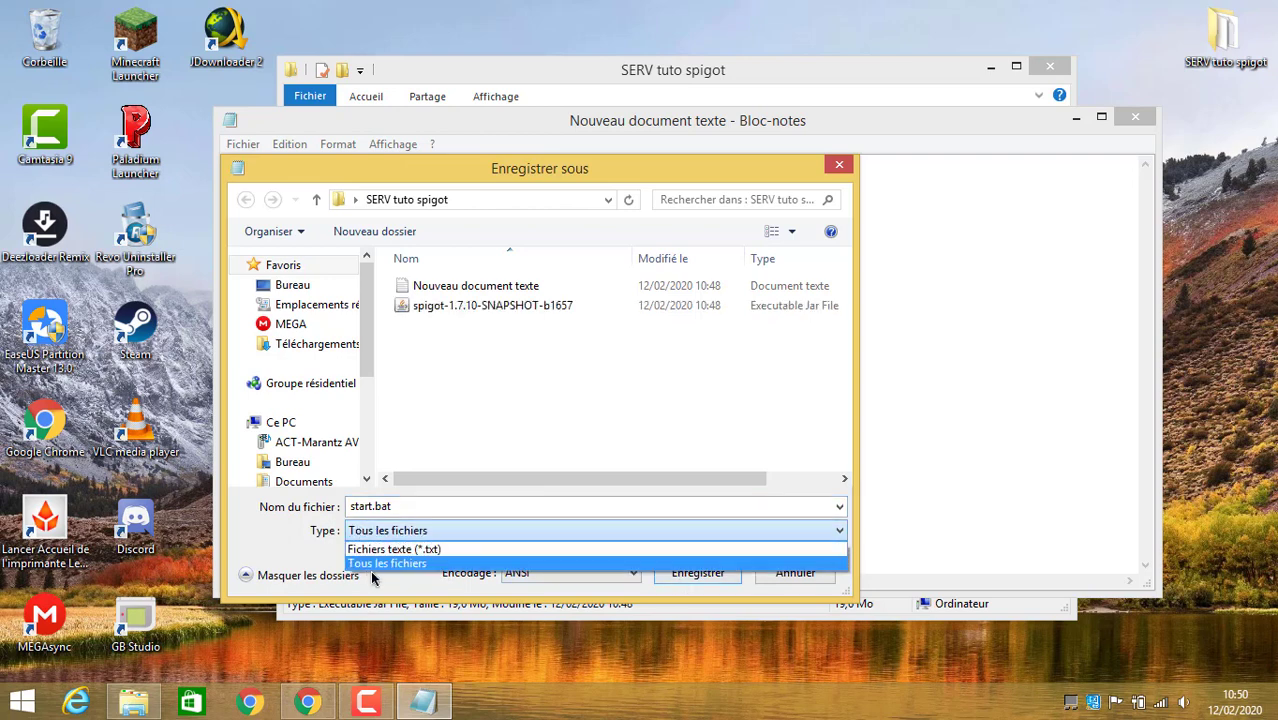
pyautogui.click(368, 563)
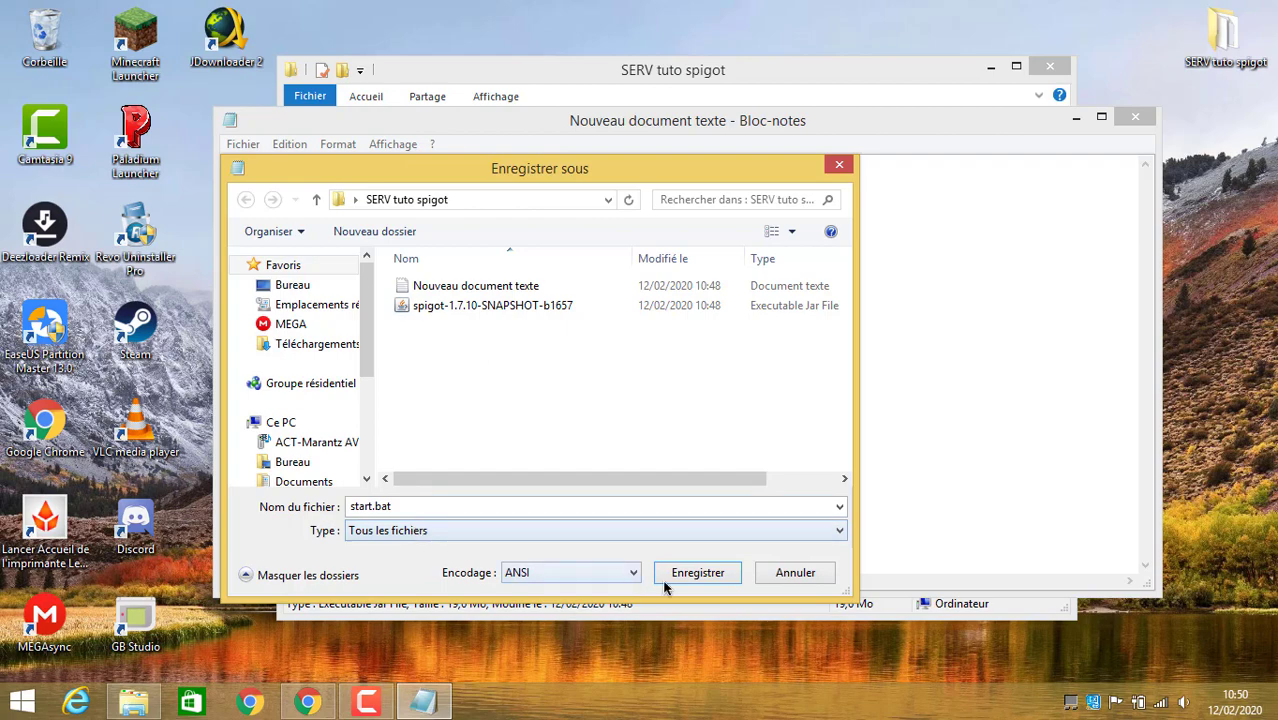
pyautogui.click(697, 576)
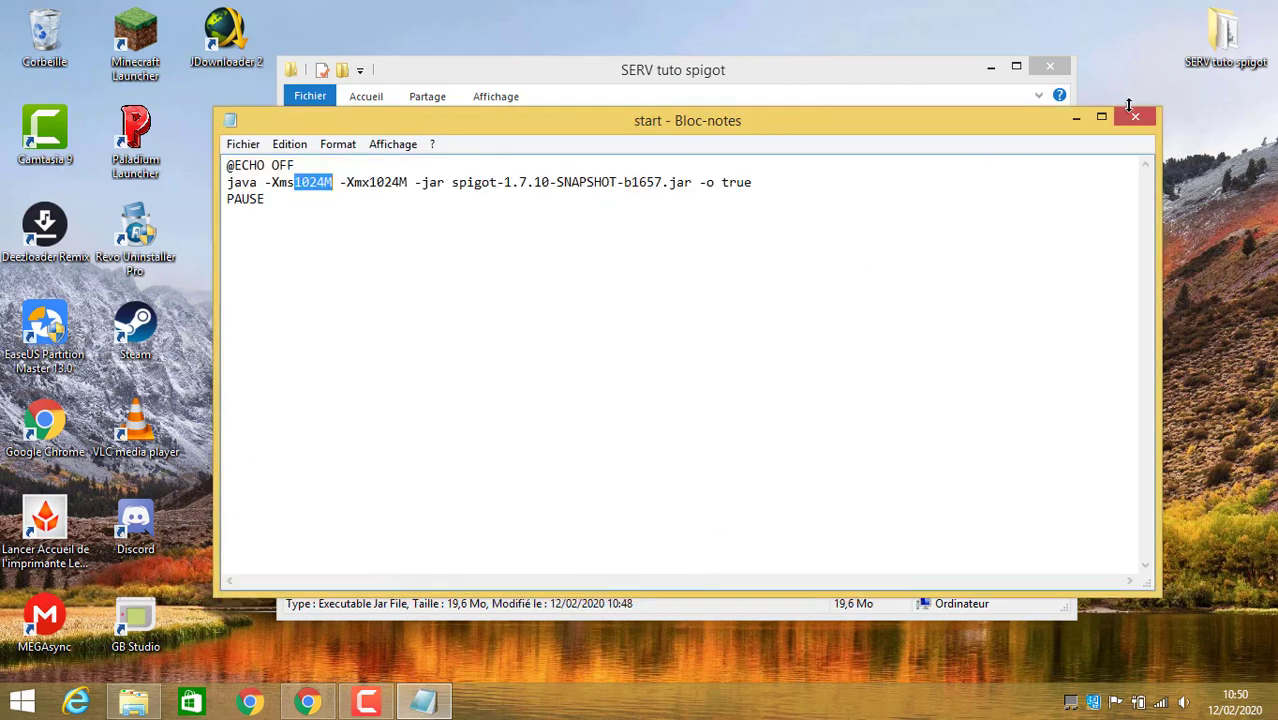
pyautogui.click(1135, 118)
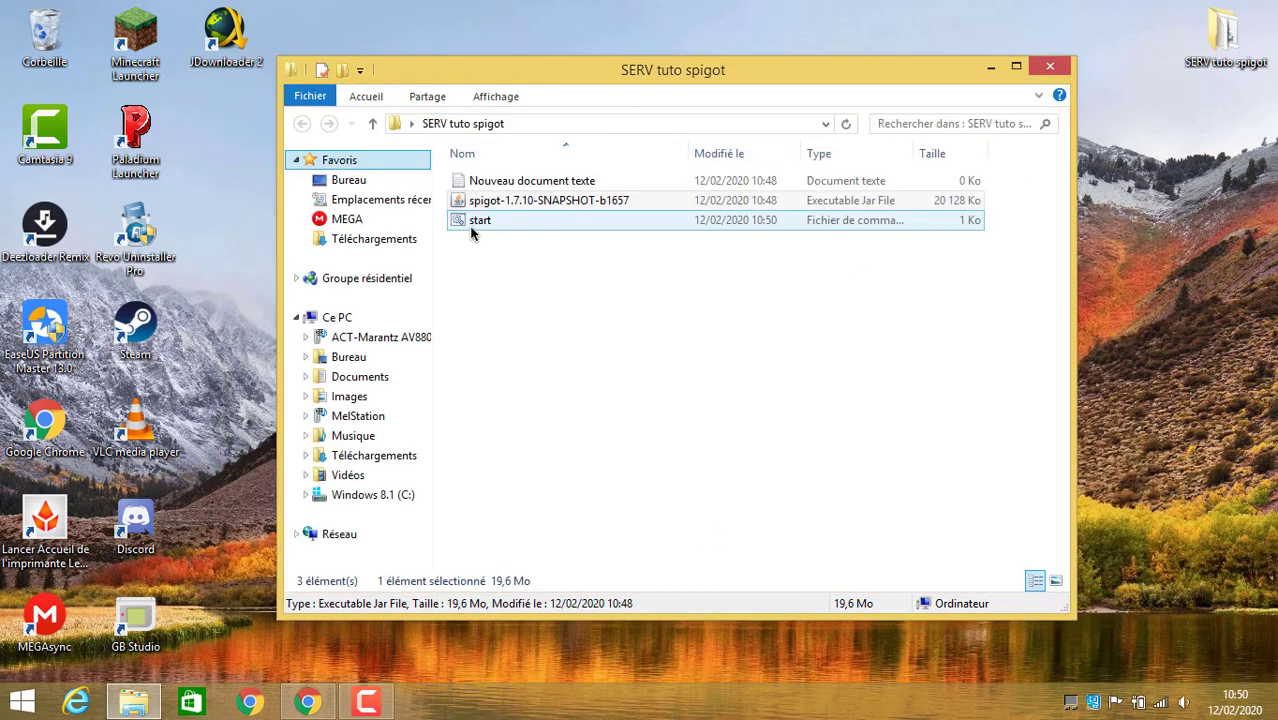
# Delete the empty "Nouveau document texte" file from the server folder and run the start batch file.
pyautogui.click(505, 185)
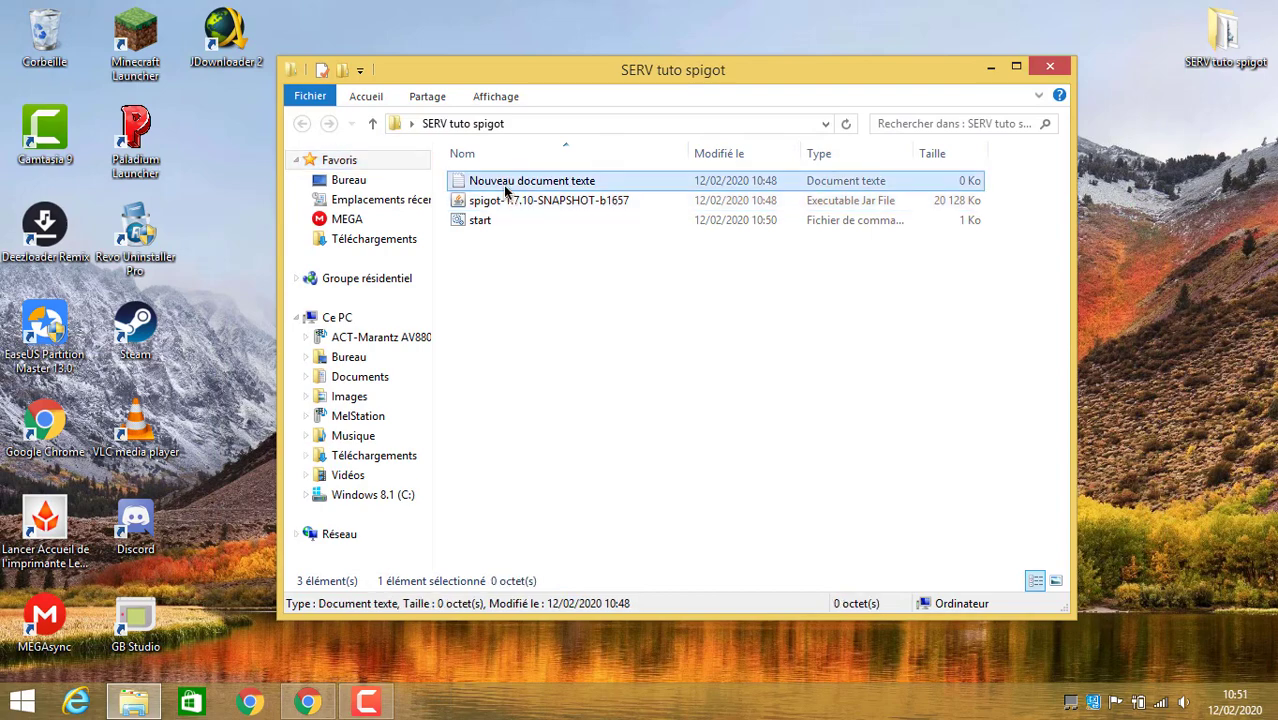
pyautogui.press('Delete')
pyautogui.doubleClick(522, 204)
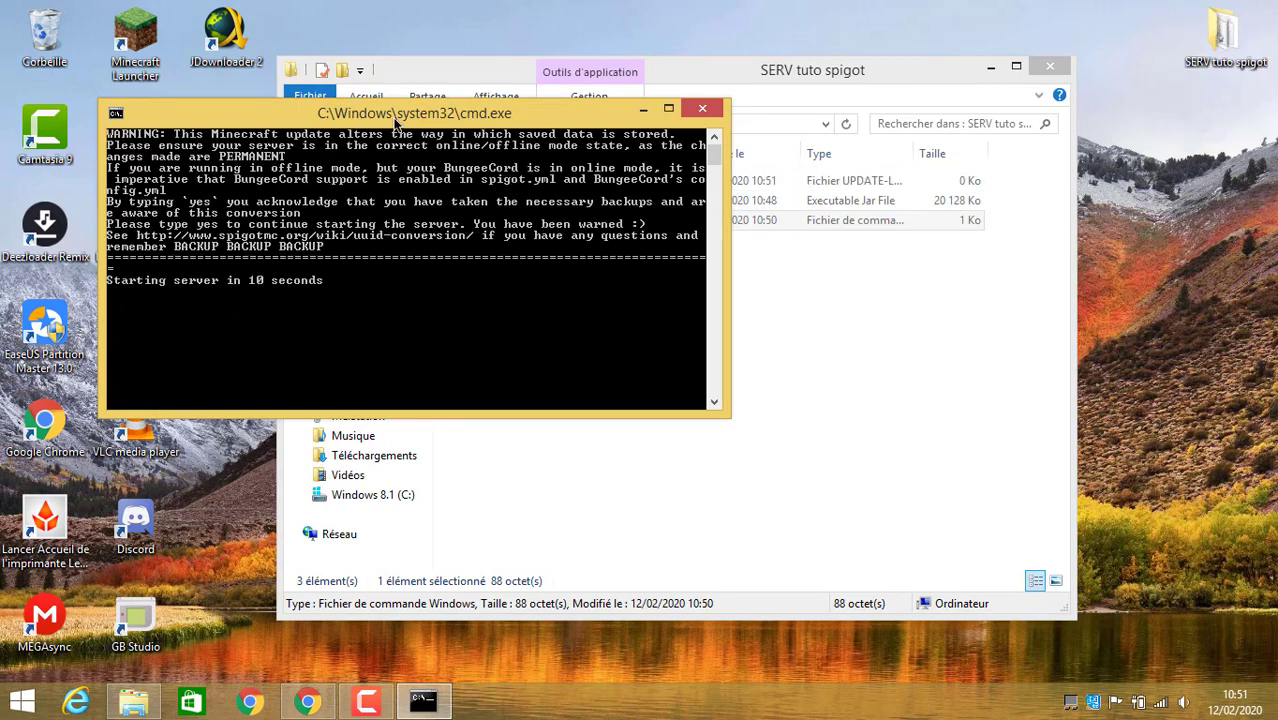
# Dismiss the finished server console and set eula=true in the server folder's eula file, saving and closing it.
pyautogui.moveTo(387, 120); pyautogui.dragTo(733, 290)
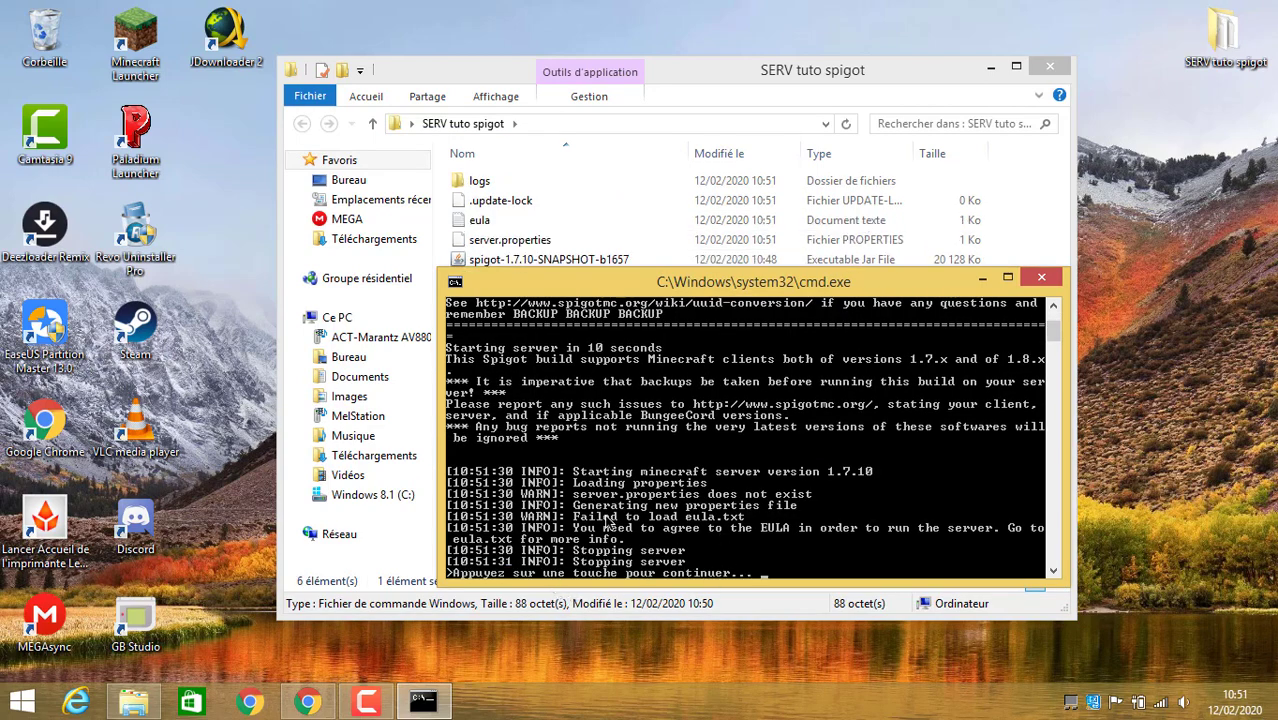
pyautogui.press('Return')
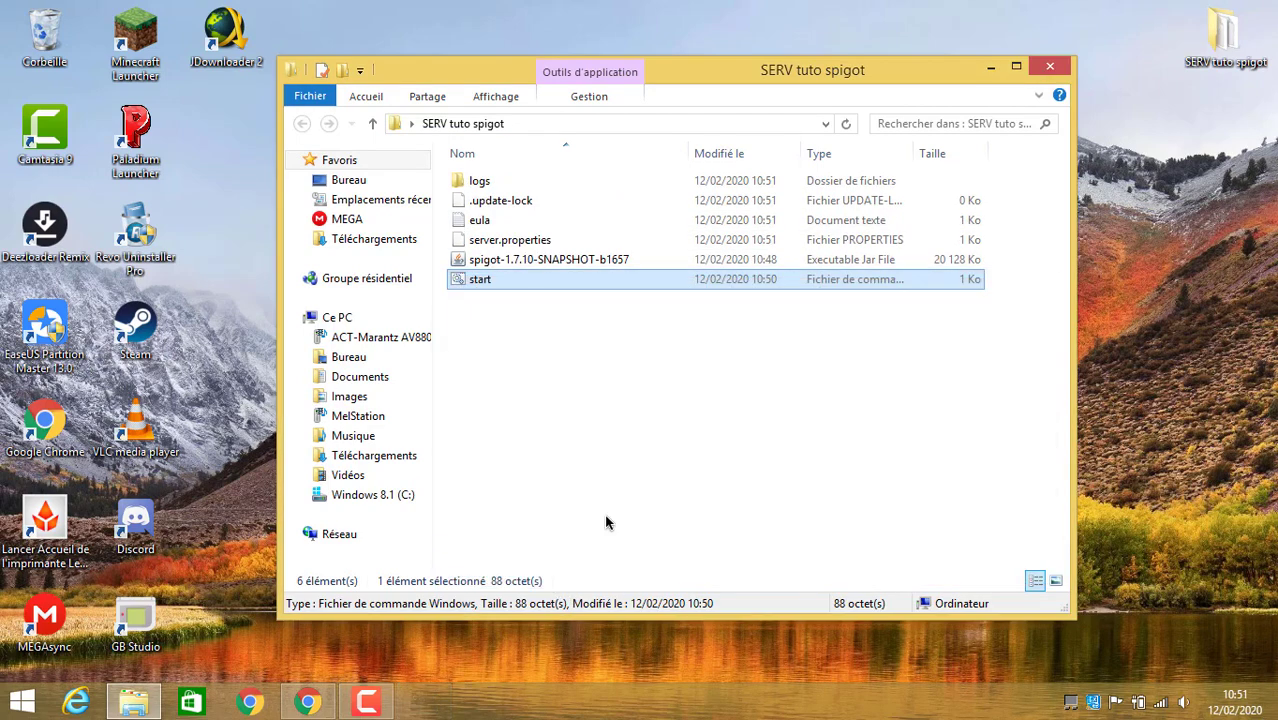
pyautogui.doubleClick(476, 222)
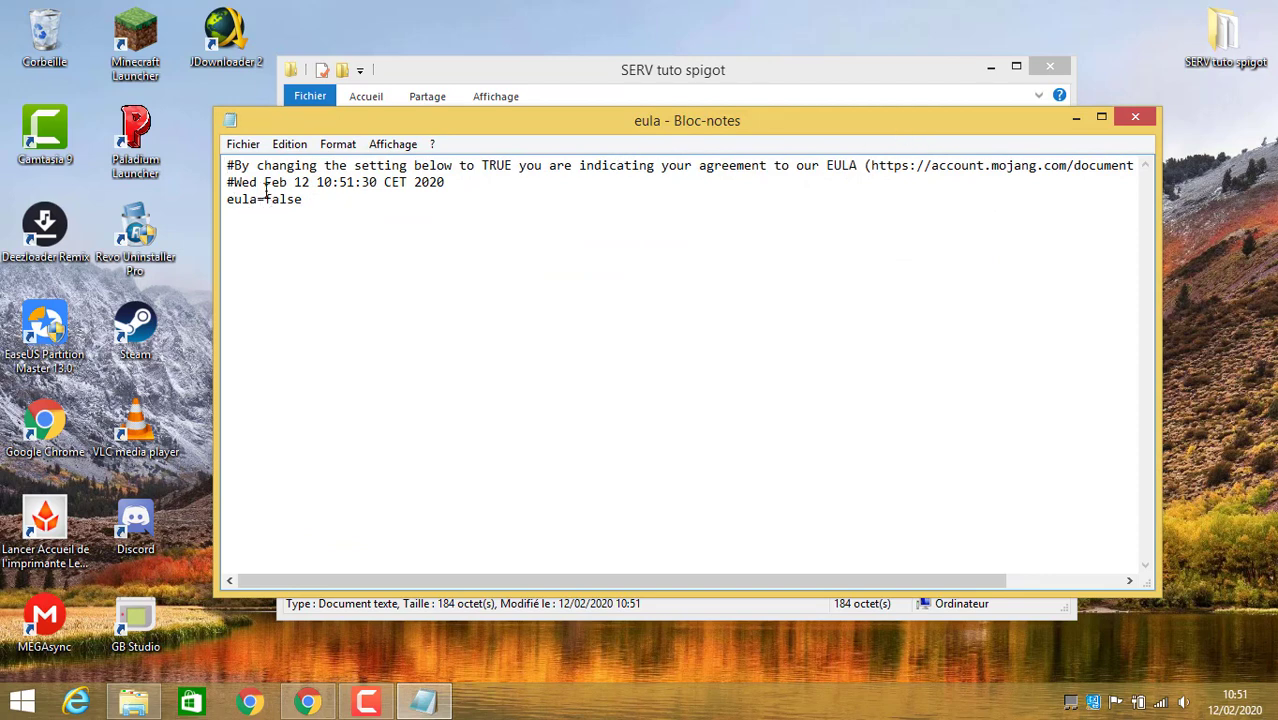
pyautogui.moveTo(265, 199); pyautogui.dragTo(314, 199)
pyautogui.write('t')
pyautogui.write('rue')
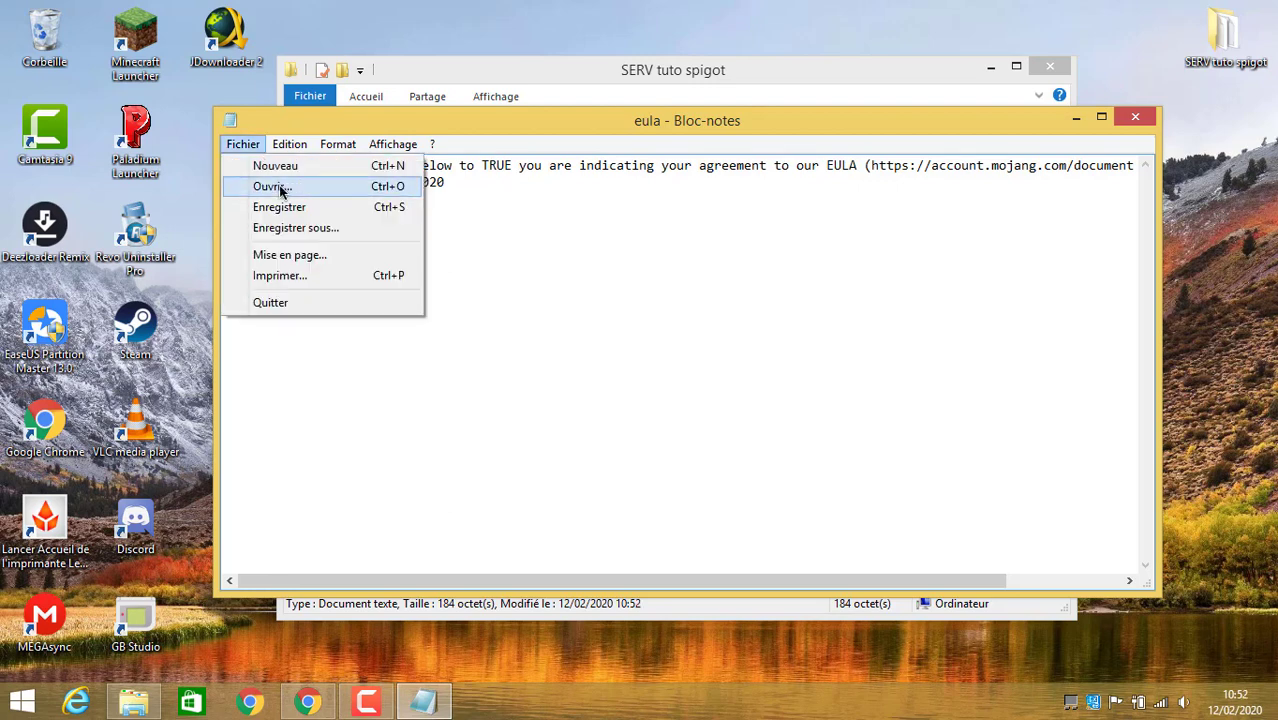
pyautogui.click(280, 206)
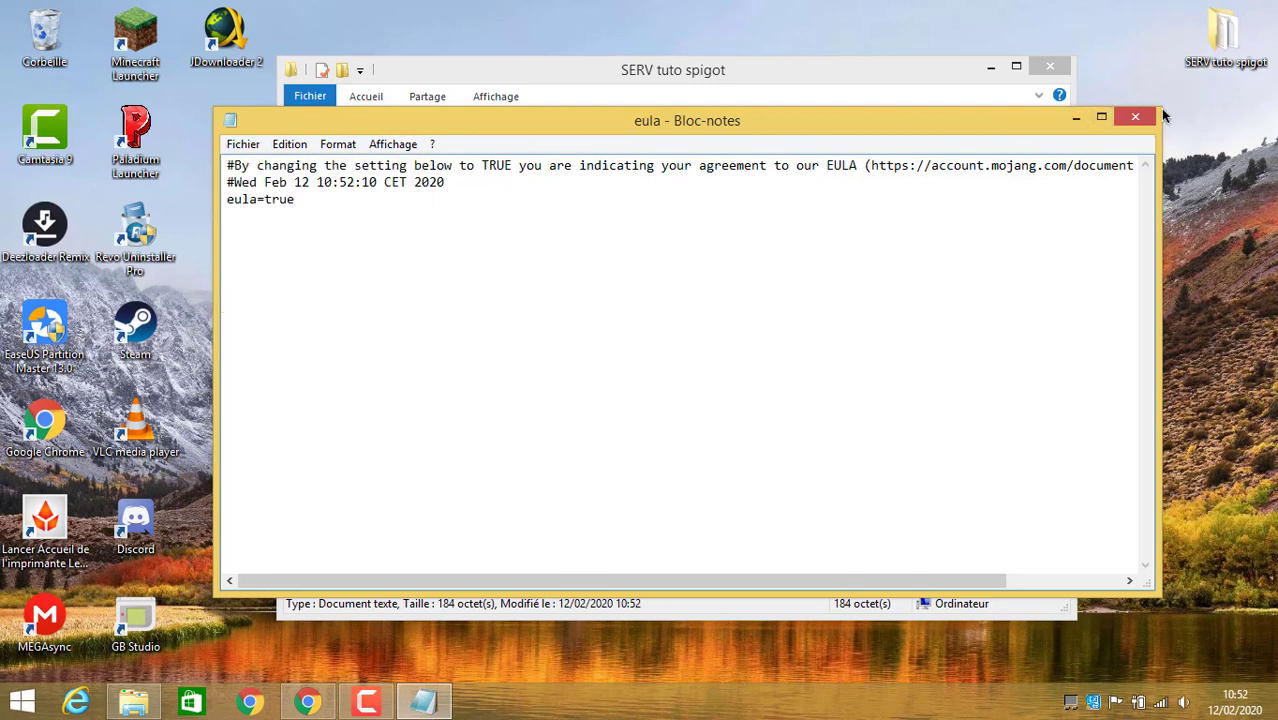
pyautogui.click(1135, 117)
# Run the start batch file again and allow Java through the Windows firewall on both private and public networks.
pyautogui.doubleClick(460, 279)
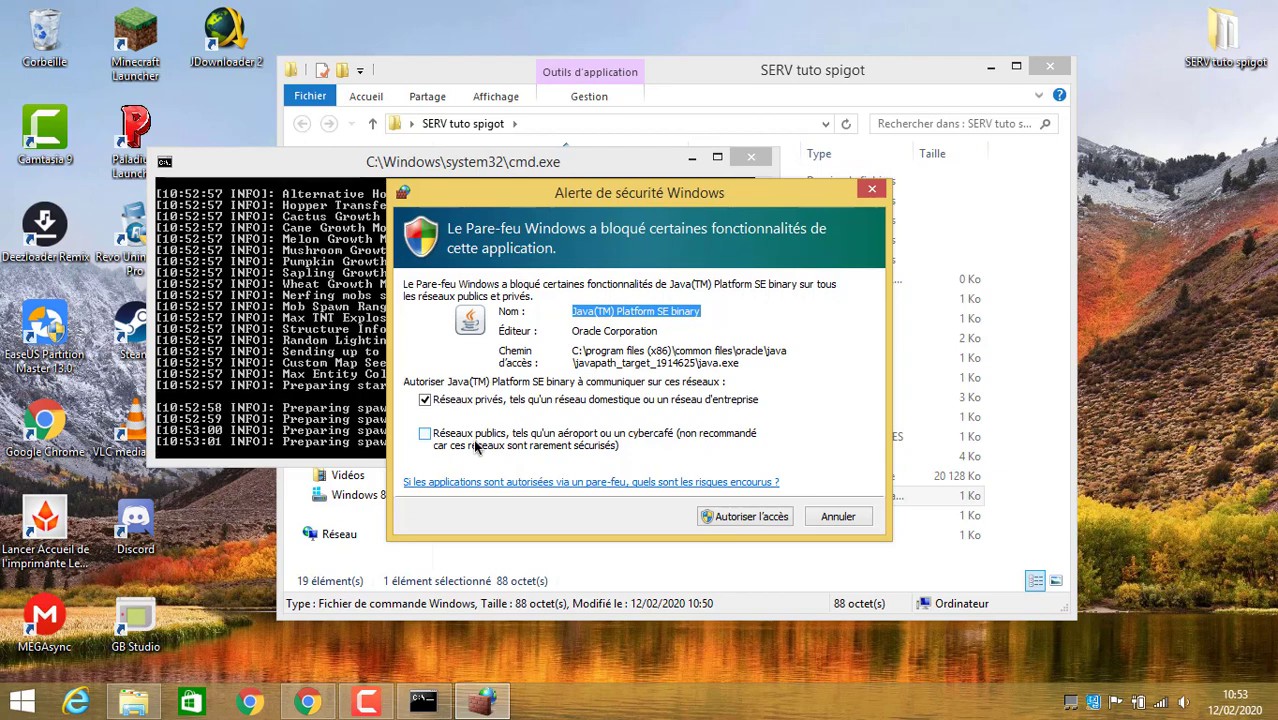
pyautogui.click(476, 446)
pyautogui.click(741, 516)
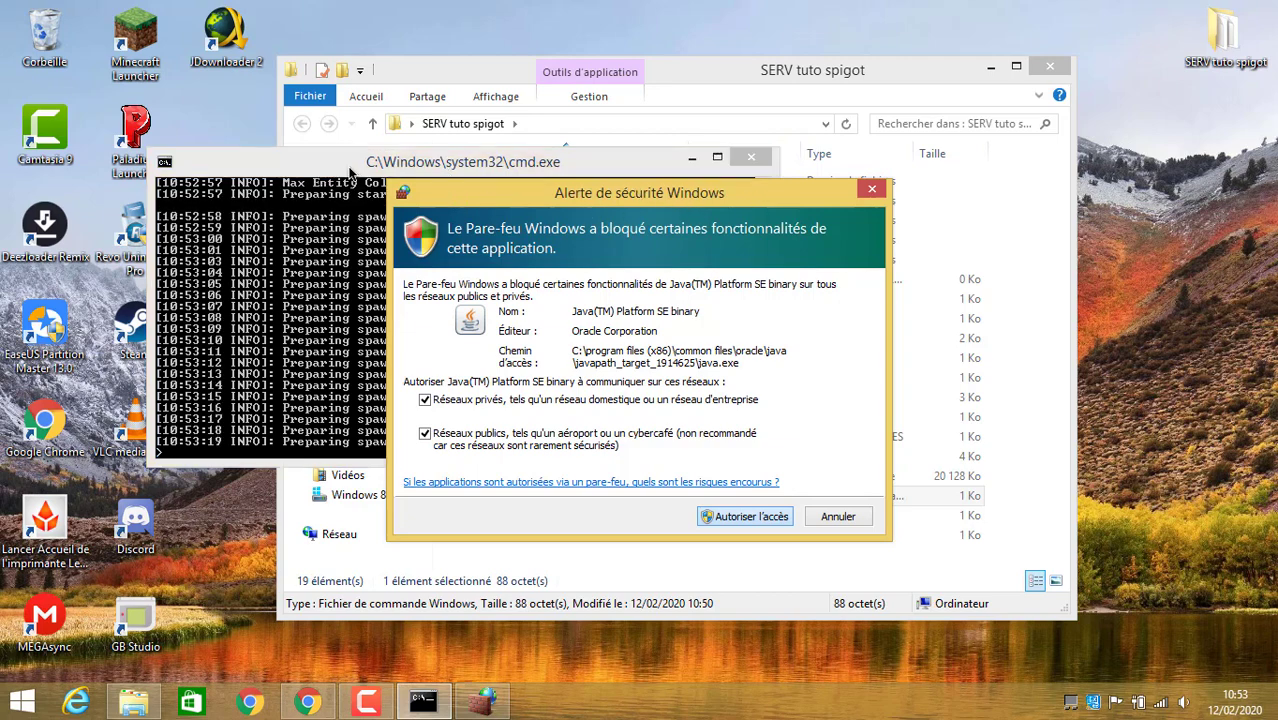
pyautogui.moveTo(350, 170); pyautogui.dragTo(119, 152)
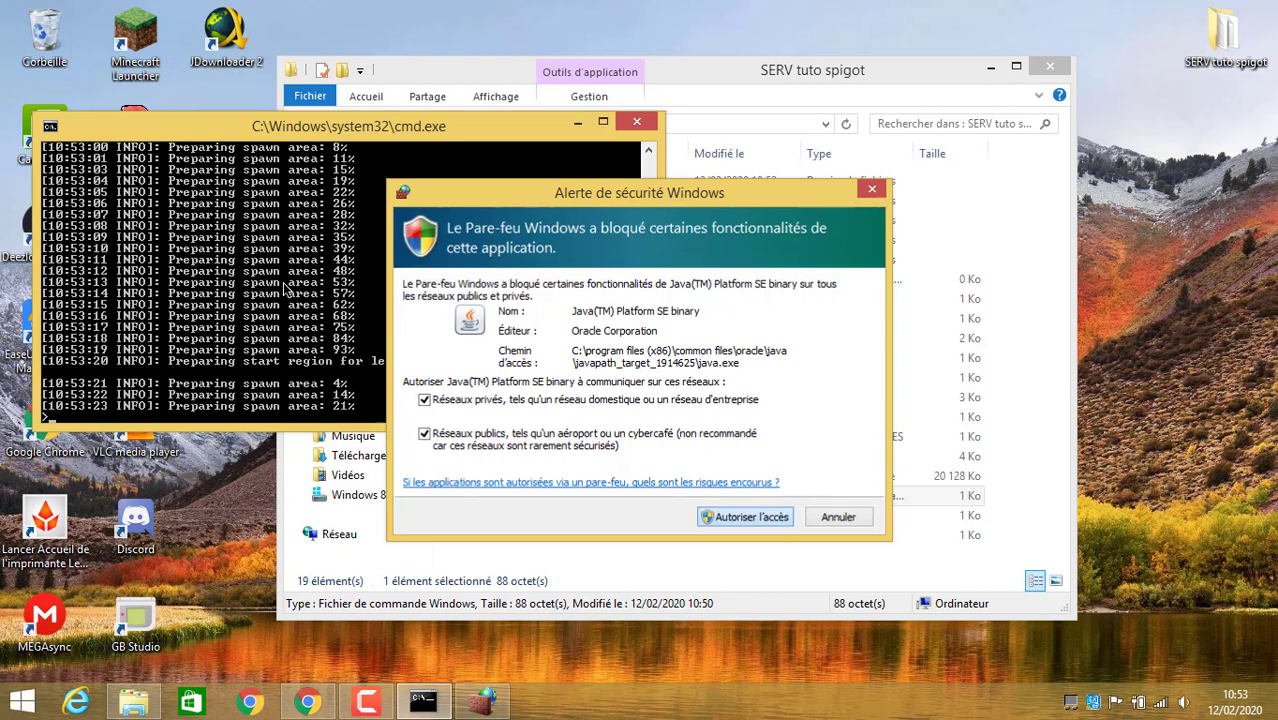
pyautogui.moveTo(283, 145); pyautogui.dragTo(385, 145)
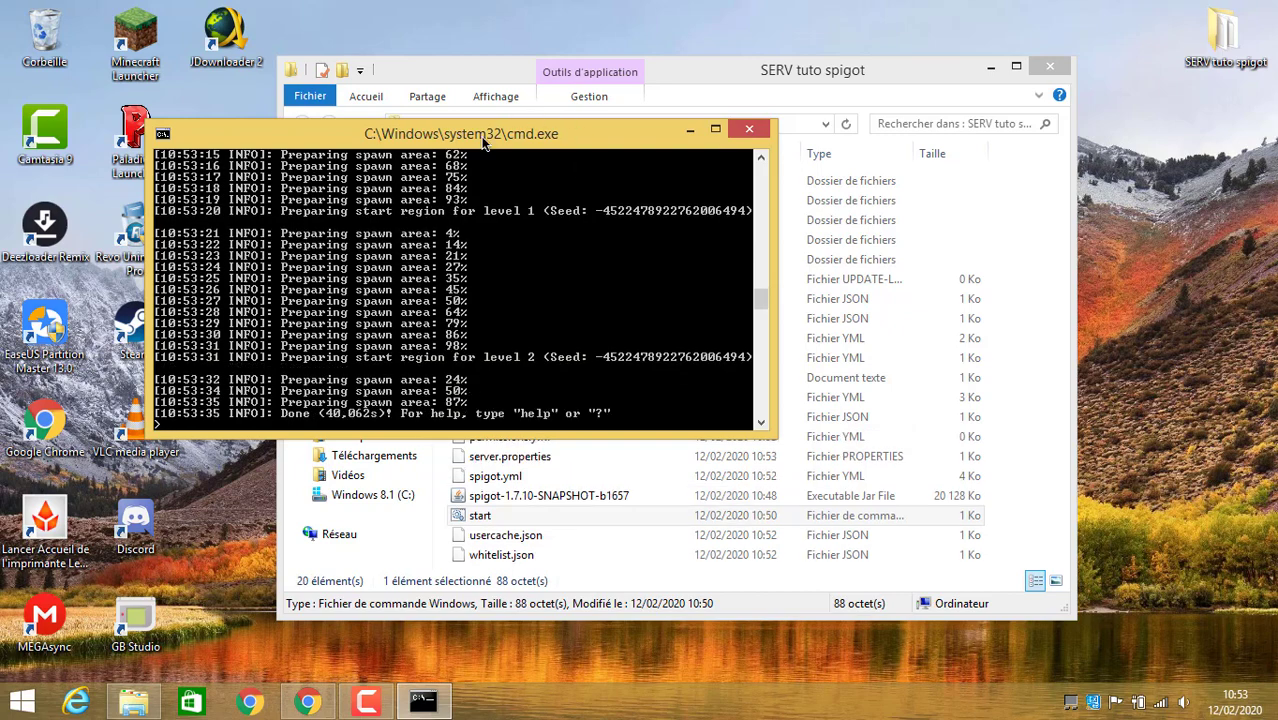
# Shut down the running server with the stop command and dismiss its console.
pyautogui.moveTo(478, 135); pyautogui.dragTo(940, 104)
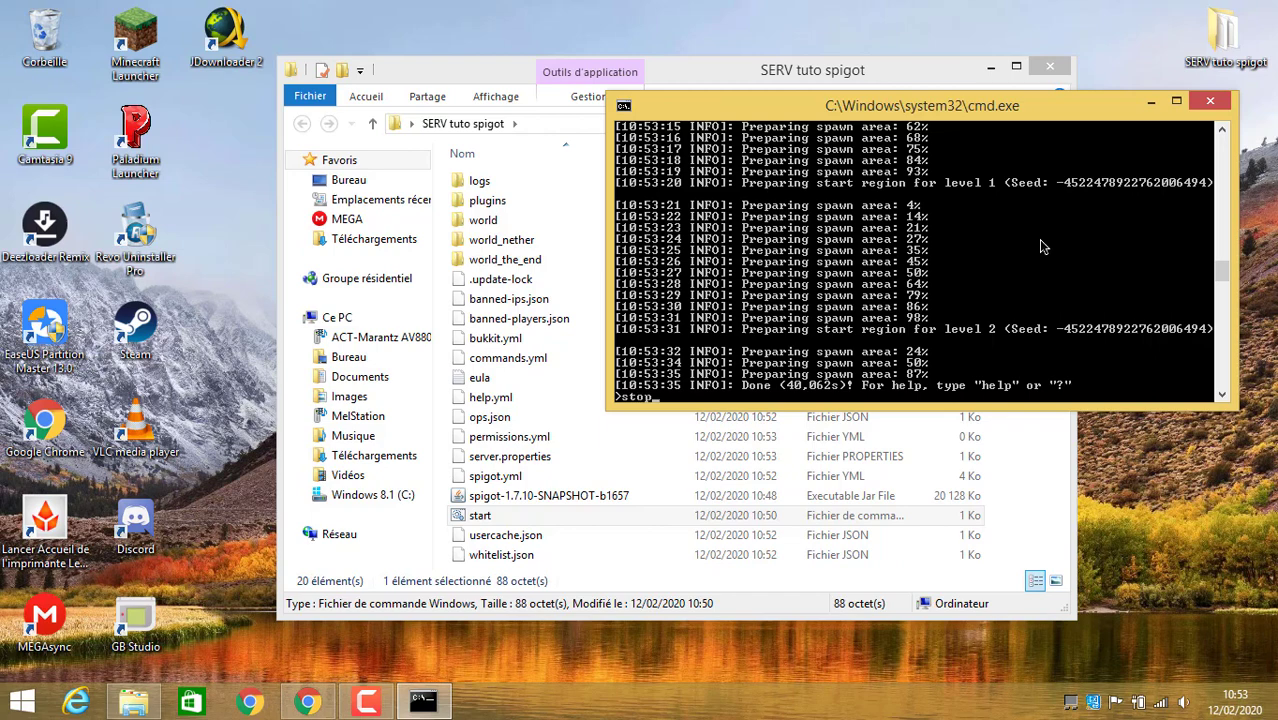
pyautogui.press('Return')
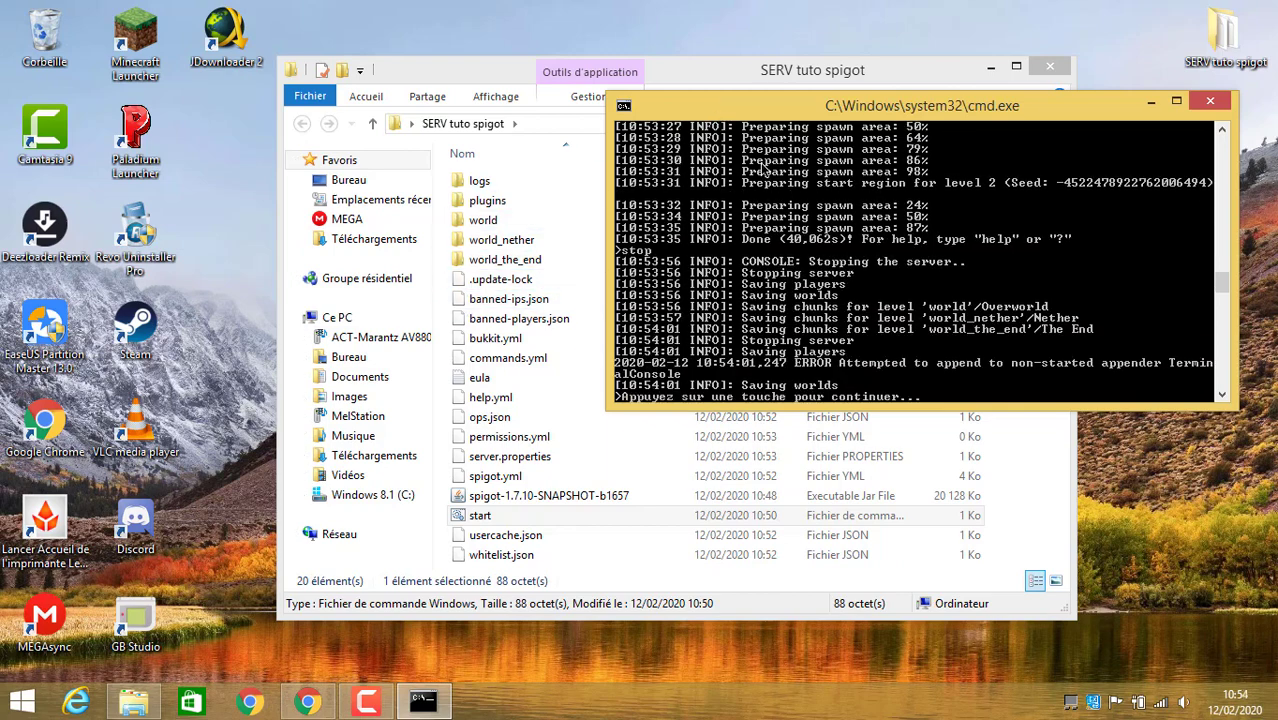
pyautogui.press('Return')
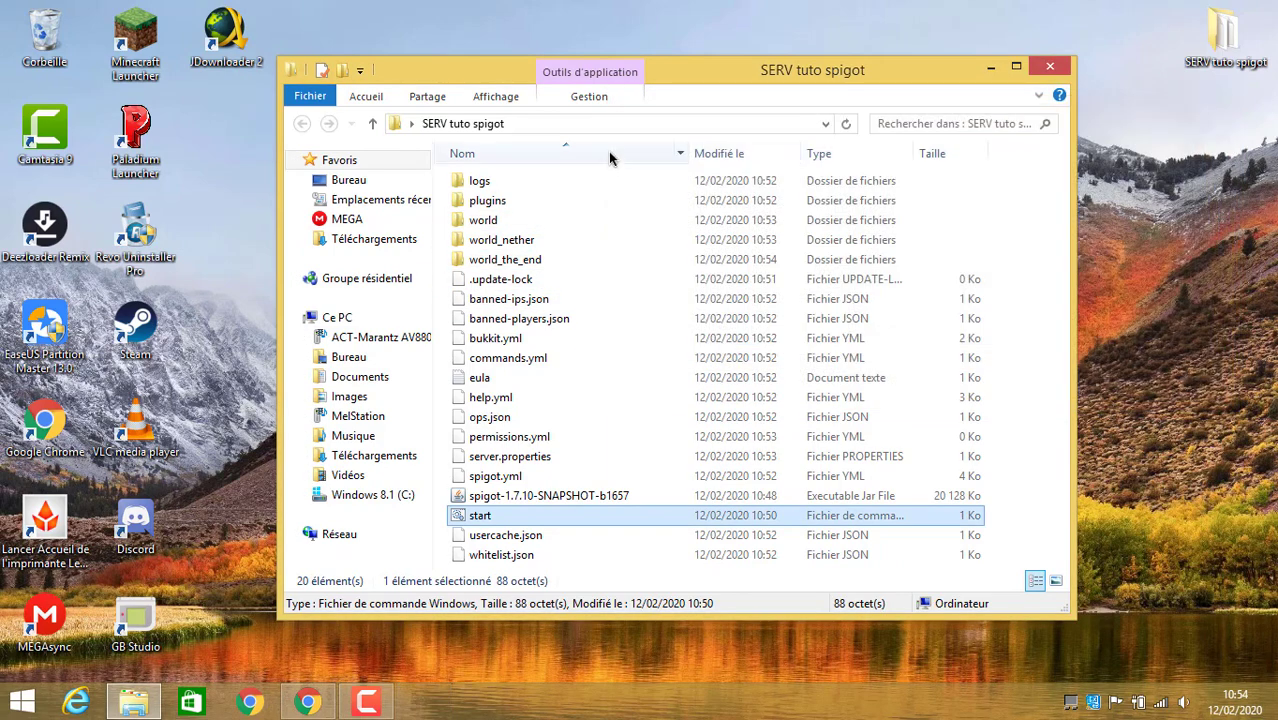
# Maximize the SERV tuto spigot folder window and look over the full set of generated server files.
pyautogui.doubleClick(696, 84)
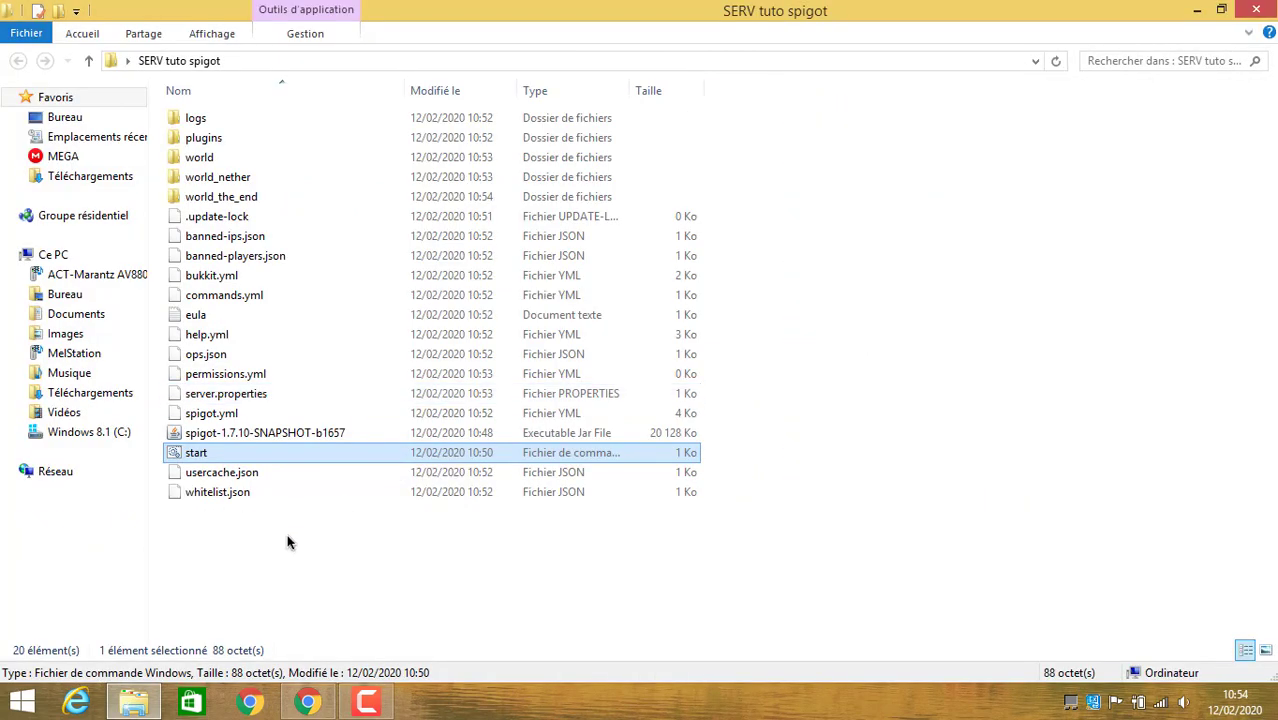
pyautogui.moveTo(245, 578); pyautogui.dragTo(222, 63)
pyautogui.click(625, 563)
pyautogui.moveTo(544, 558); pyautogui.dragTo(215, 110)
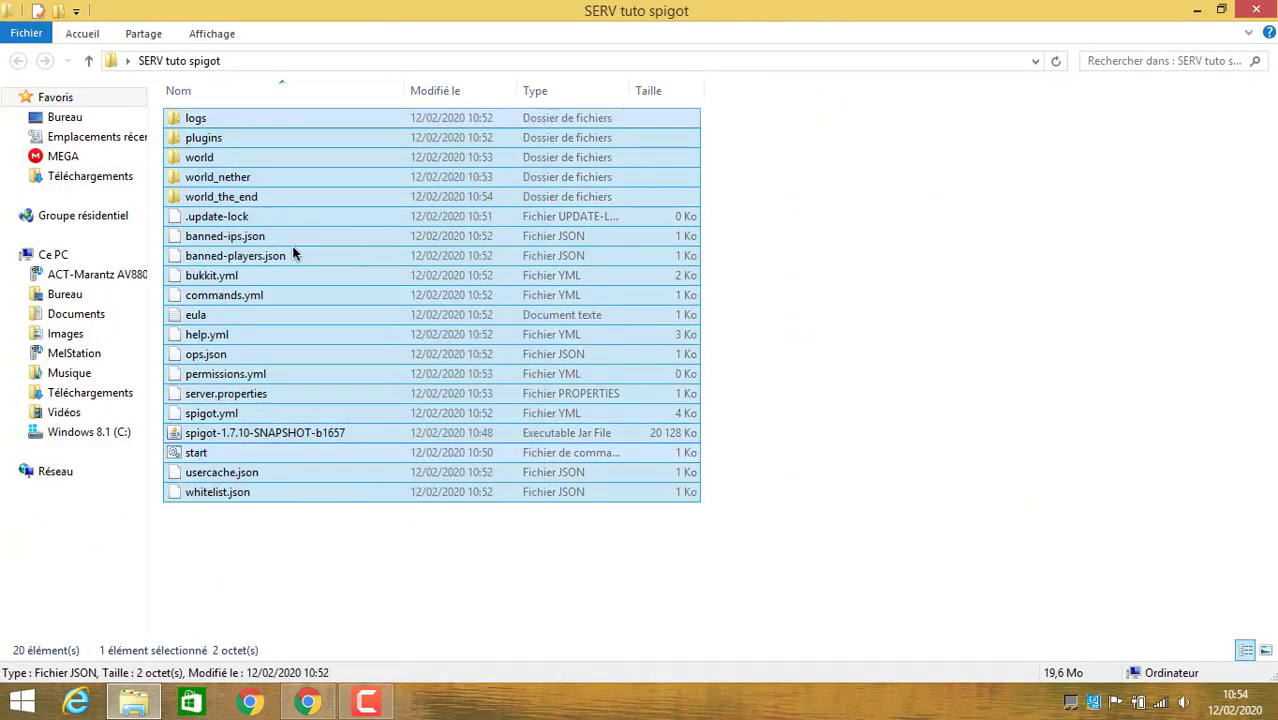
pyautogui.click(365, 591)
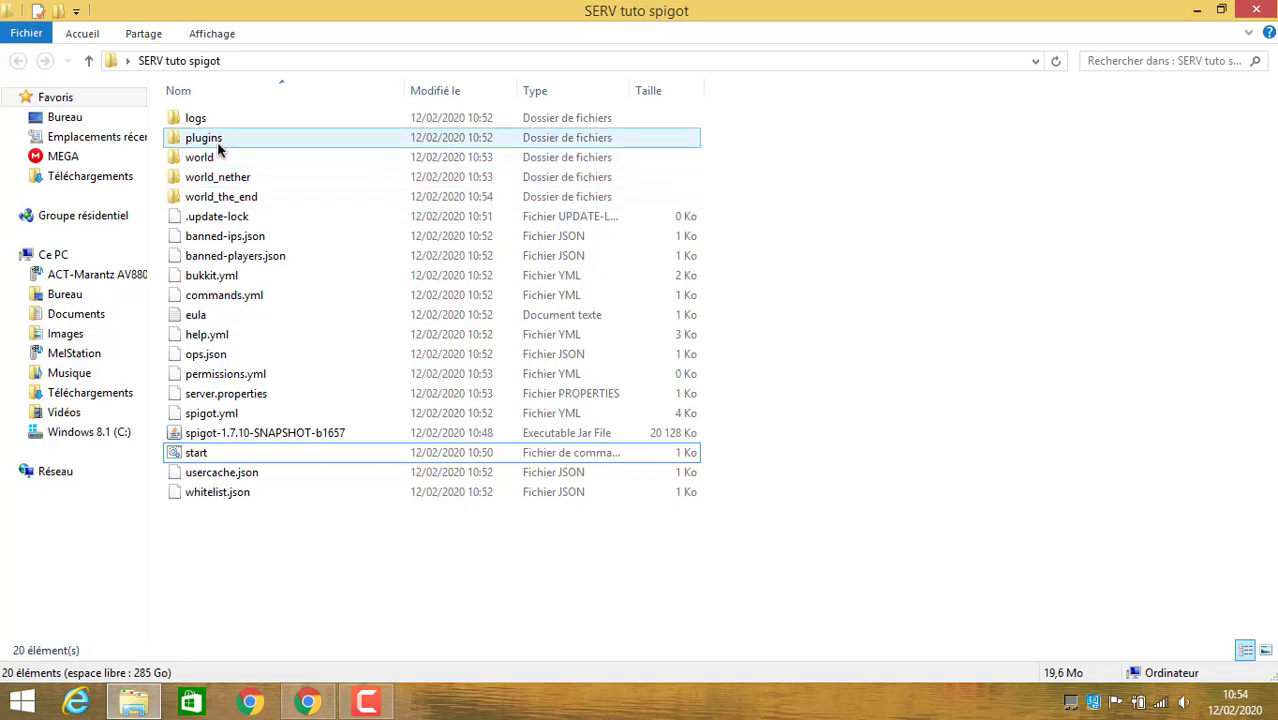
# Look inside the plugins folder and its PluginMetrics subfolder, and return to the main server folder.
pyautogui.doubleClick(219, 140)
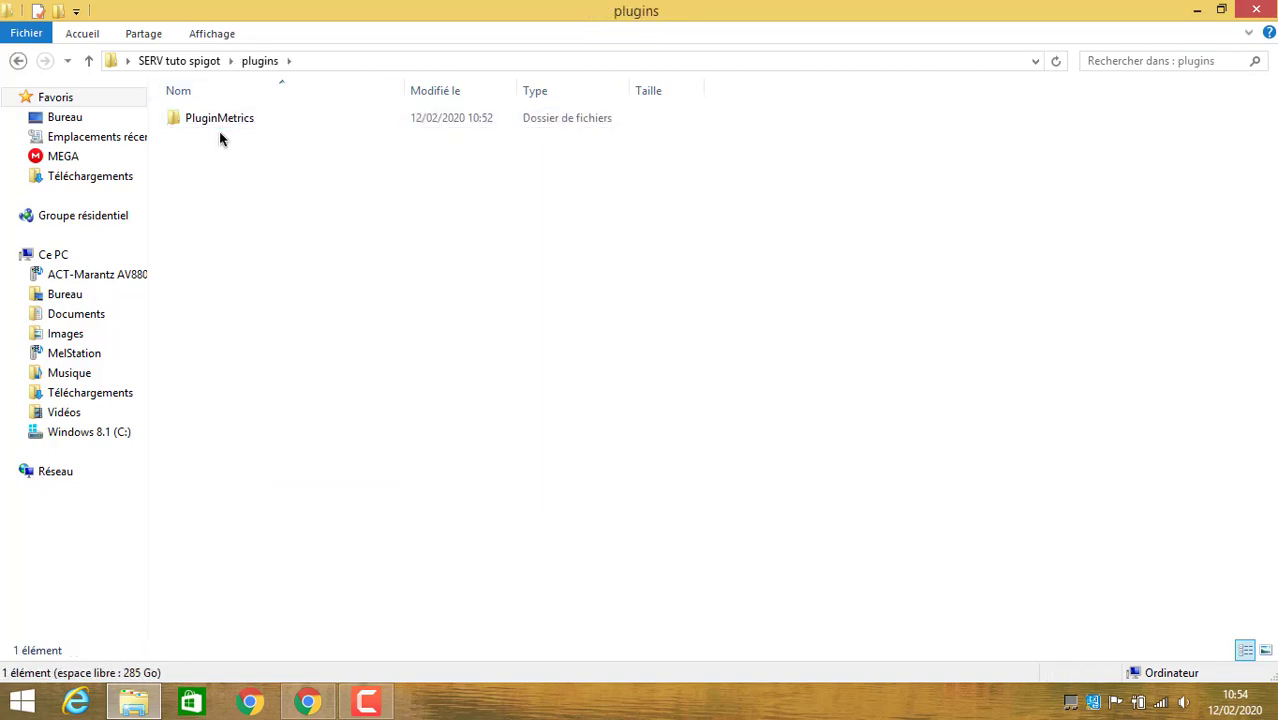
pyautogui.doubleClick(220, 131)
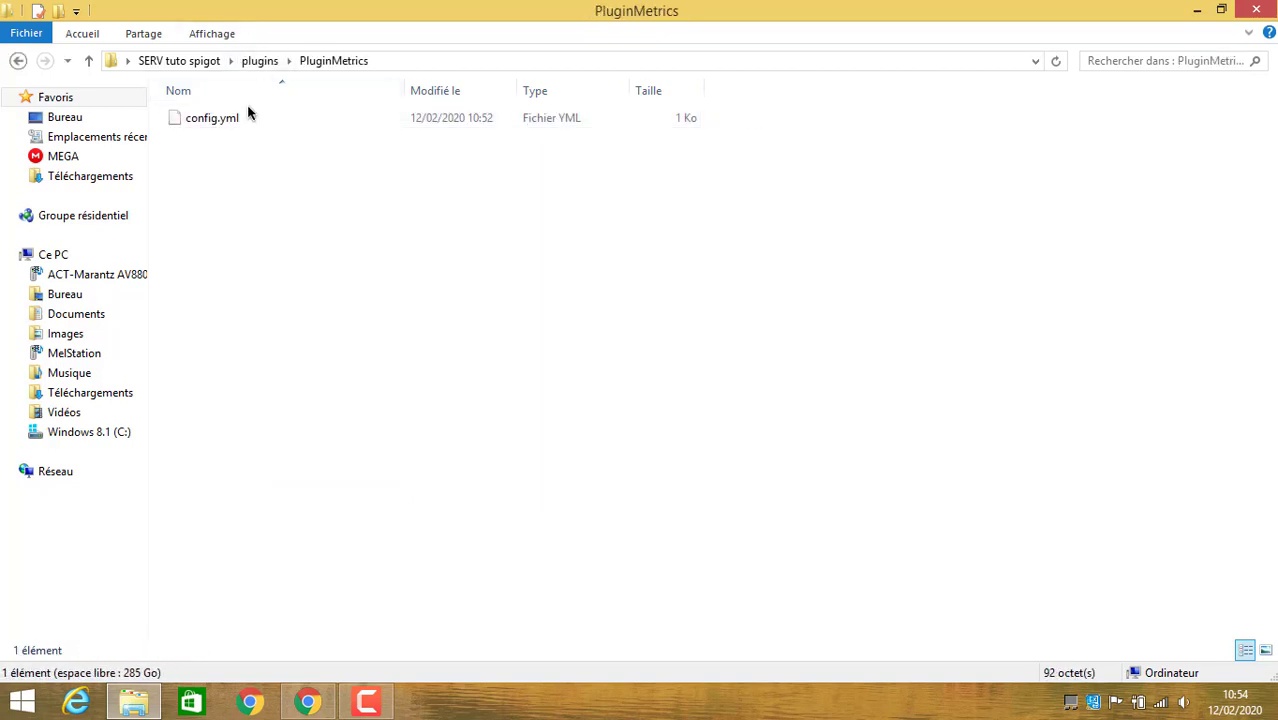
pyautogui.click(255, 60)
pyautogui.moveTo(163, 174); pyautogui.dragTo(658, 680)
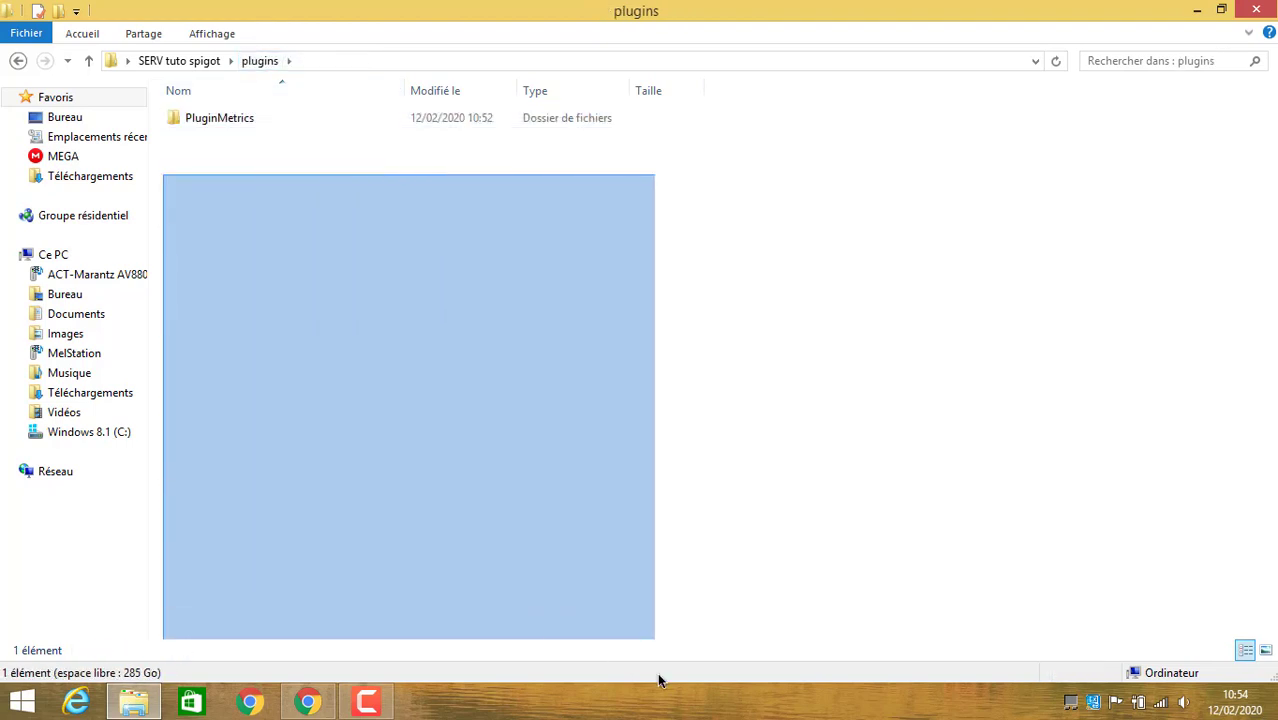
pyautogui.click(186, 61)
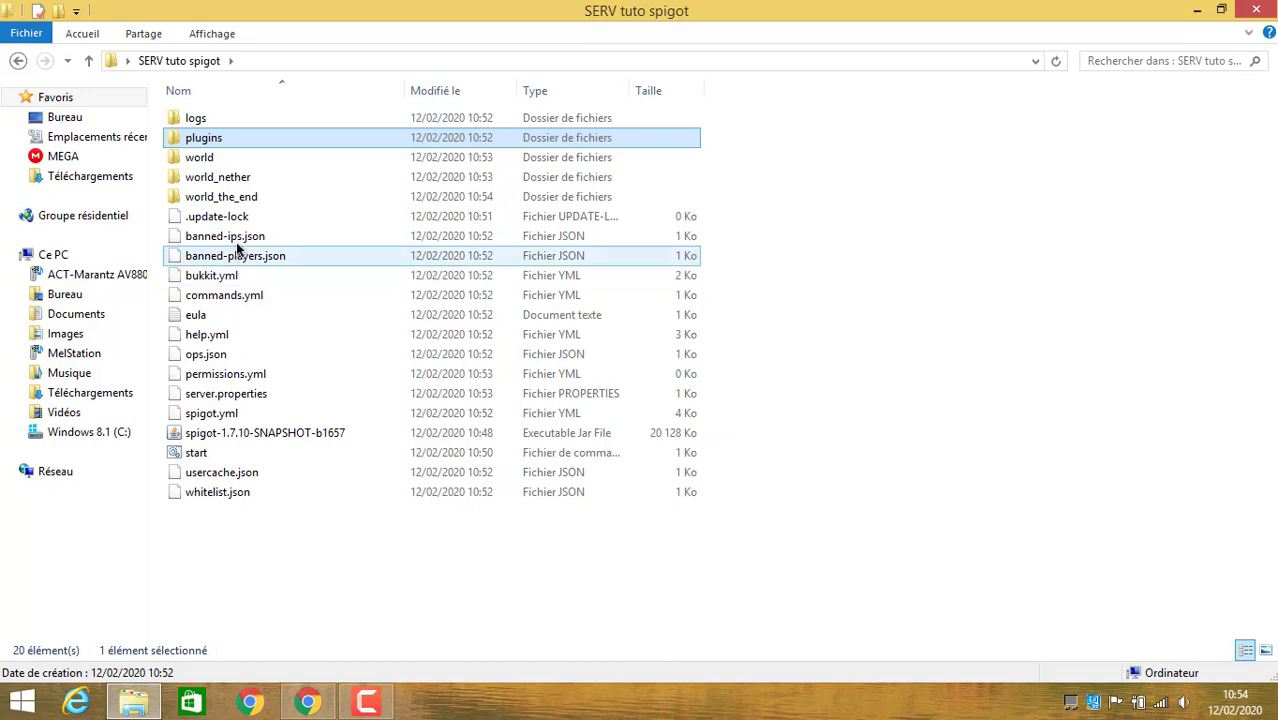
# Review the world folders, the banned-ips and banned-players lists, and the bukkit, commands, help, ops and permissions files.
pyautogui.click(228, 180)
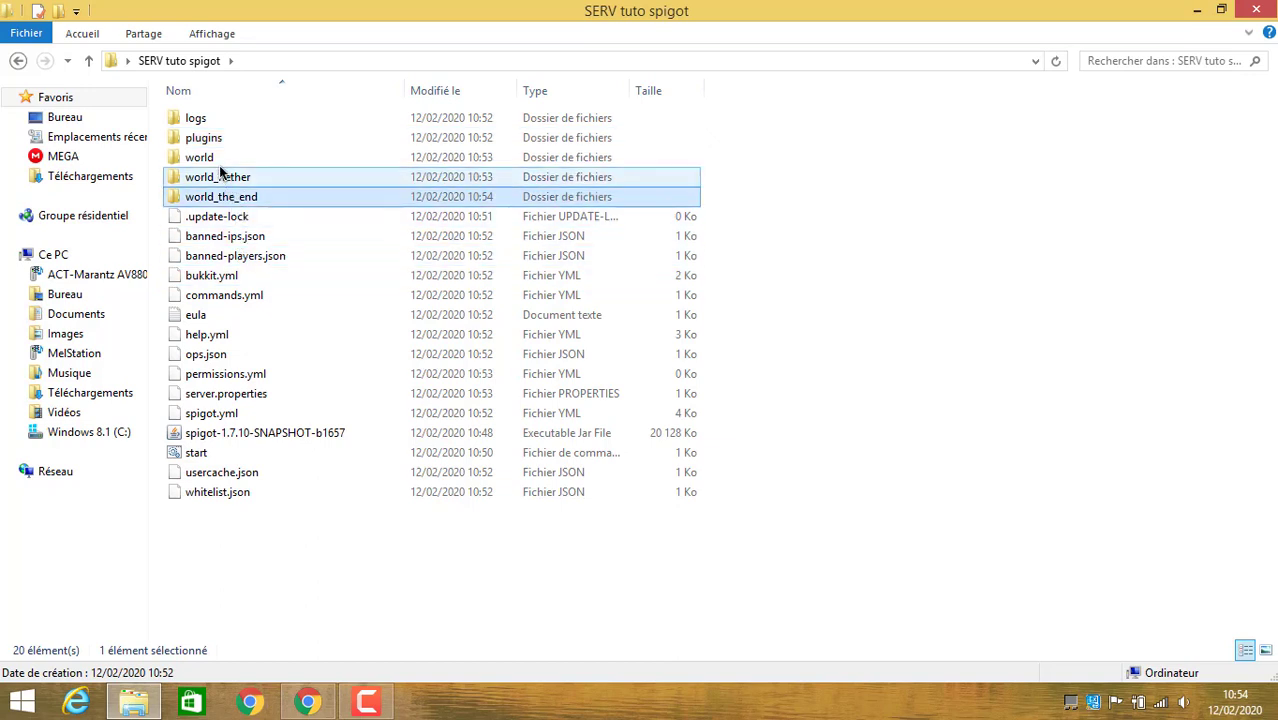
pyautogui.press('Up')
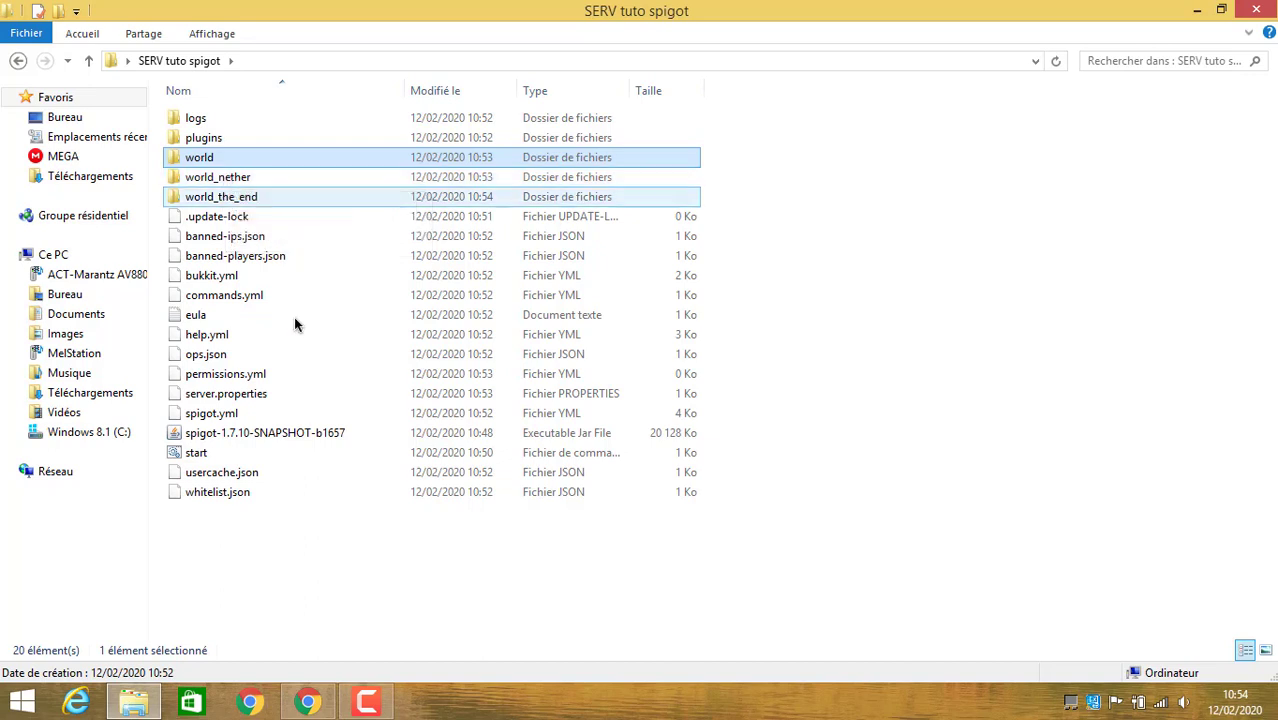
pyautogui.click(238, 236)
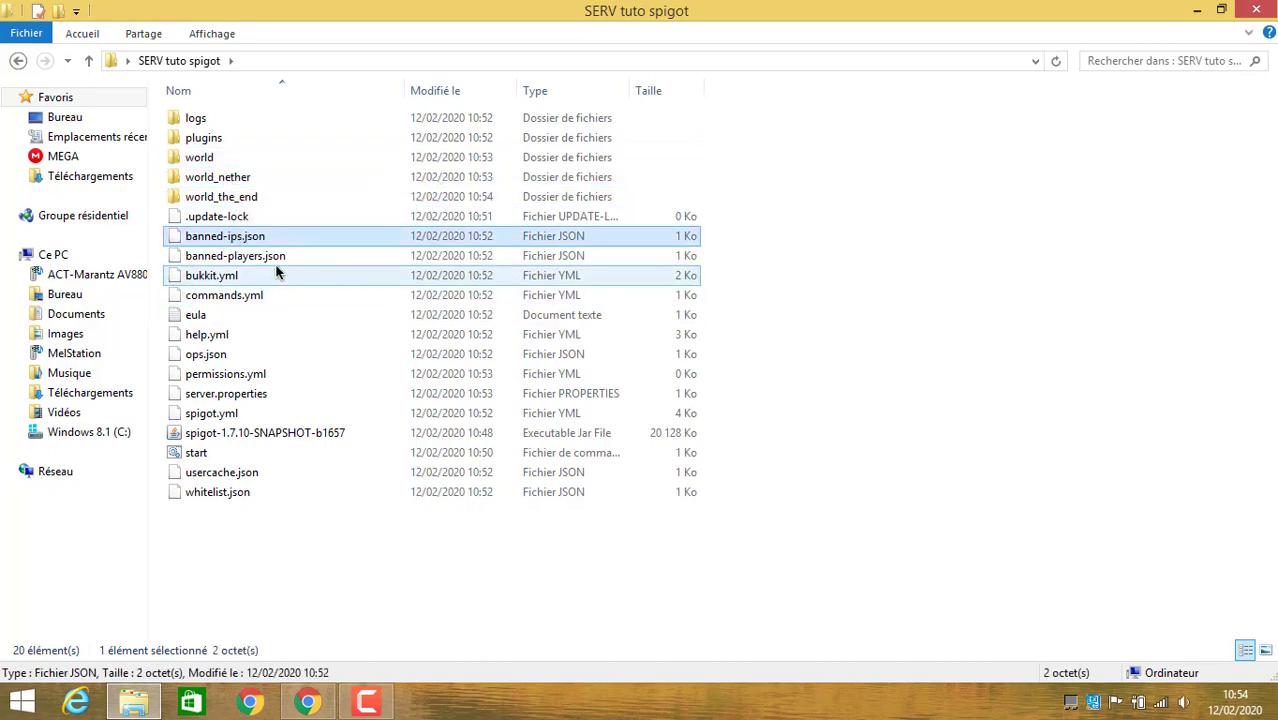
pyautogui.click(261, 262)
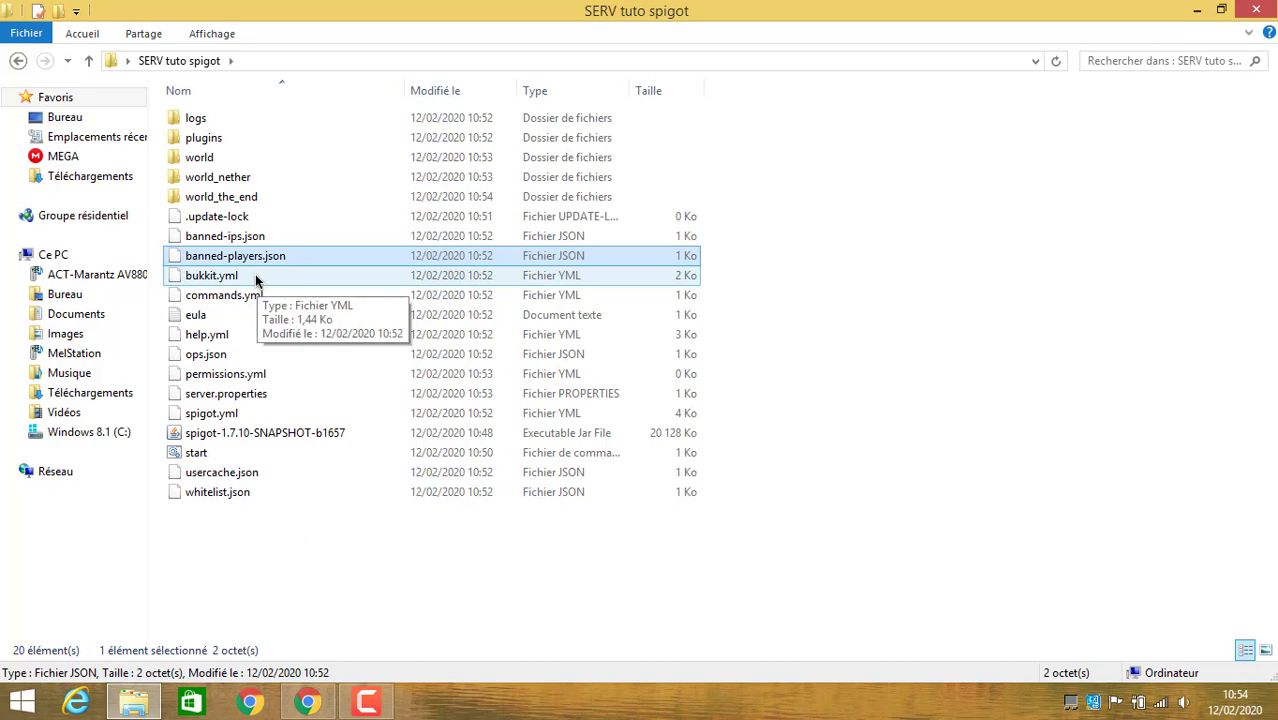
pyautogui.click(222, 296)
pyautogui.click(211, 283)
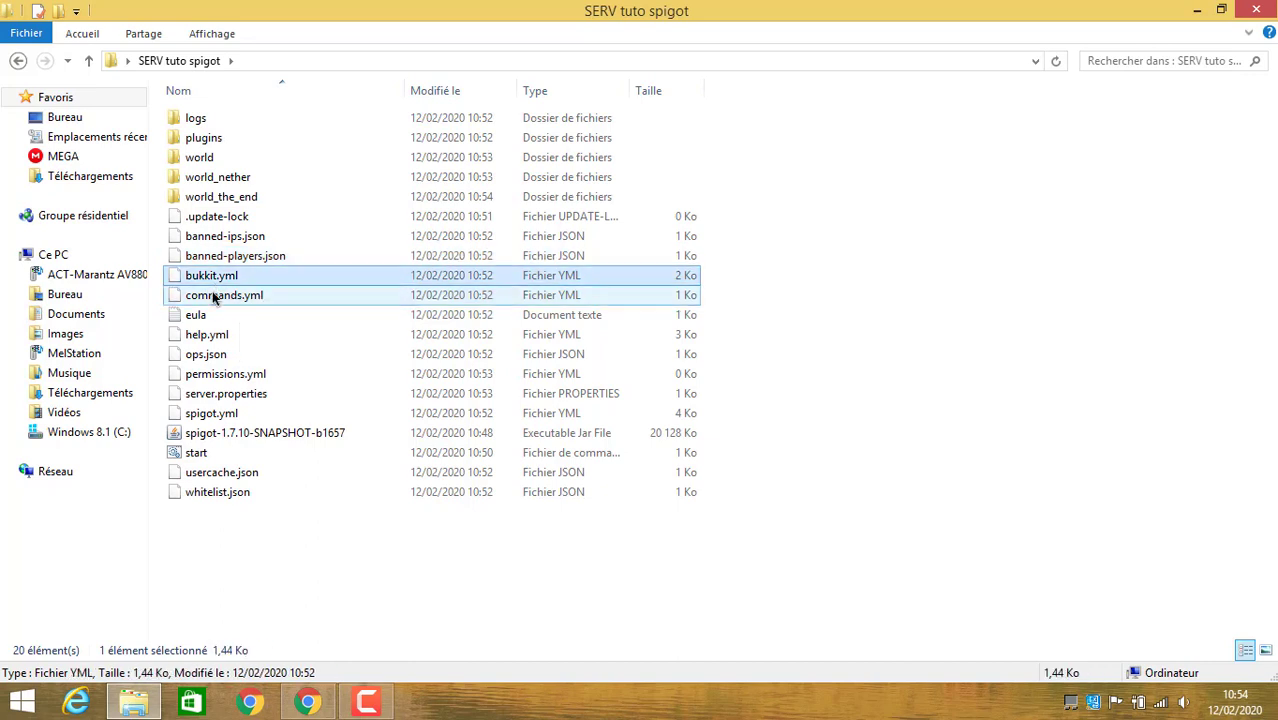
pyautogui.click(213, 296)
pyautogui.click(213, 281)
pyautogui.click(228, 335)
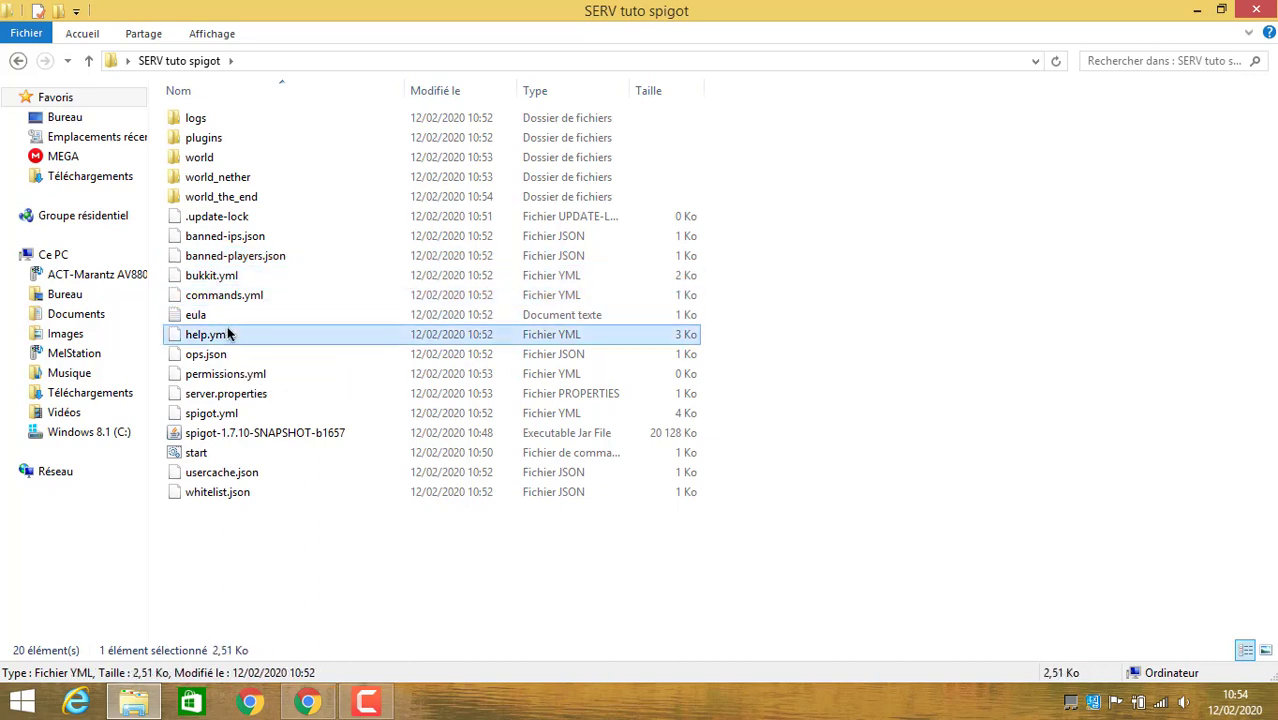
pyautogui.click(243, 358)
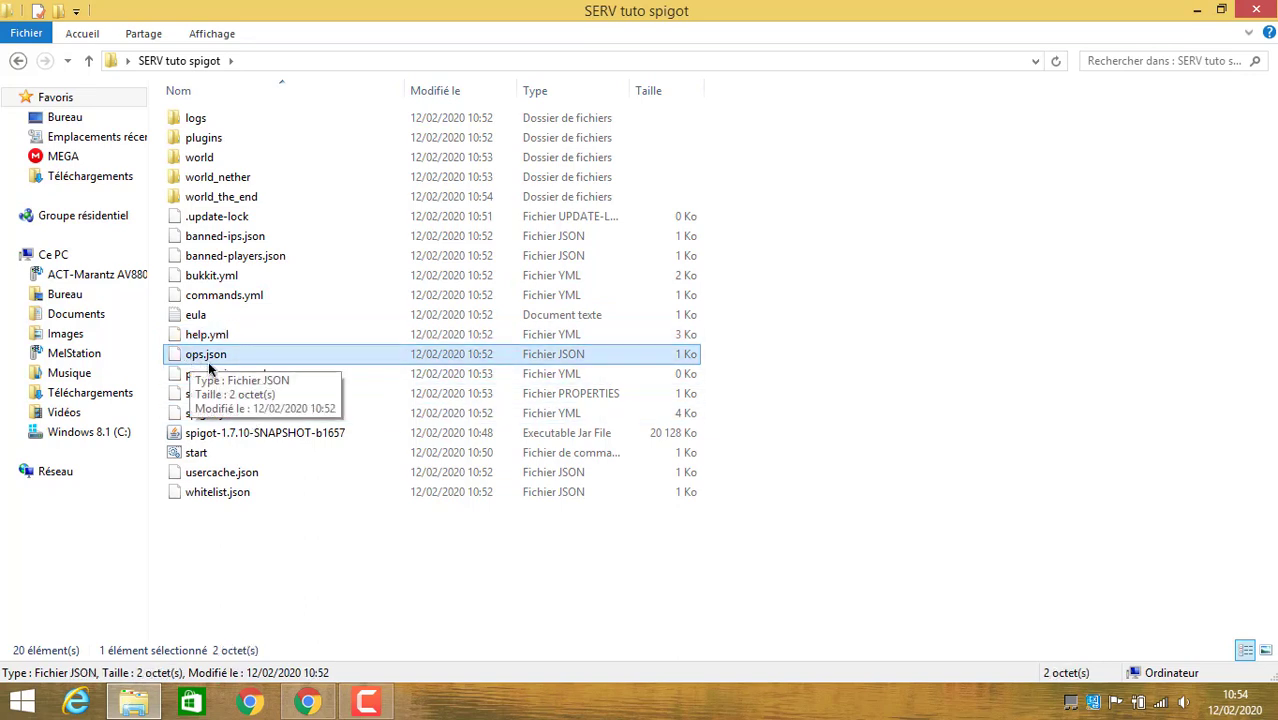
pyautogui.click(232, 380)
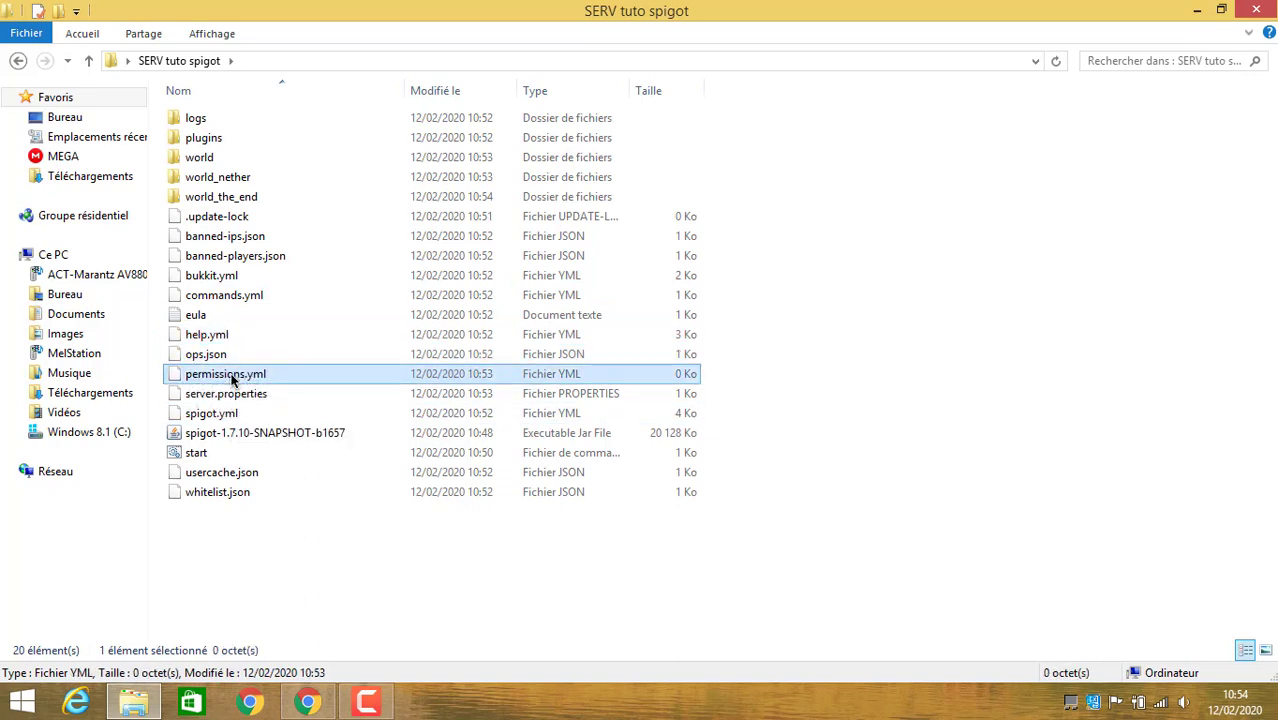
# Review the server.properties, spigot.yml and whitelist.json files among the server folder's contents.
pyautogui.click(240, 397)
pyautogui.rightClick(247, 401)
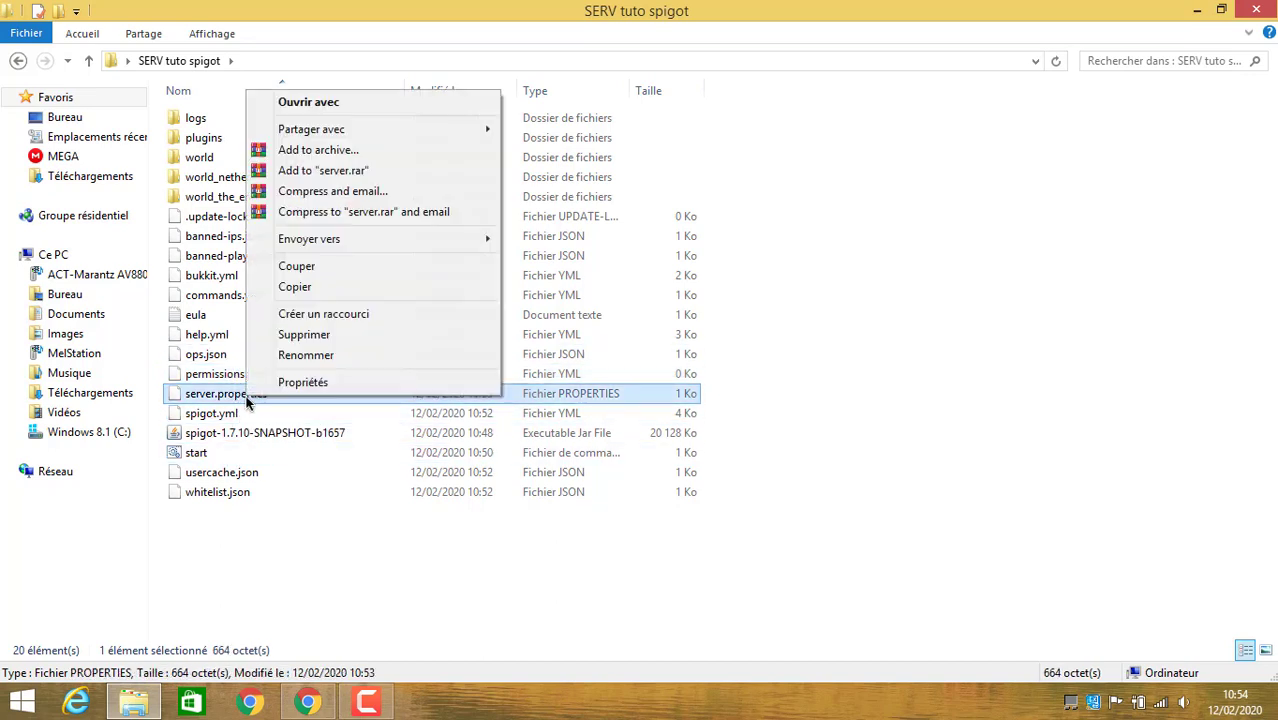
pyautogui.click(195, 417)
pyautogui.click(195, 415)
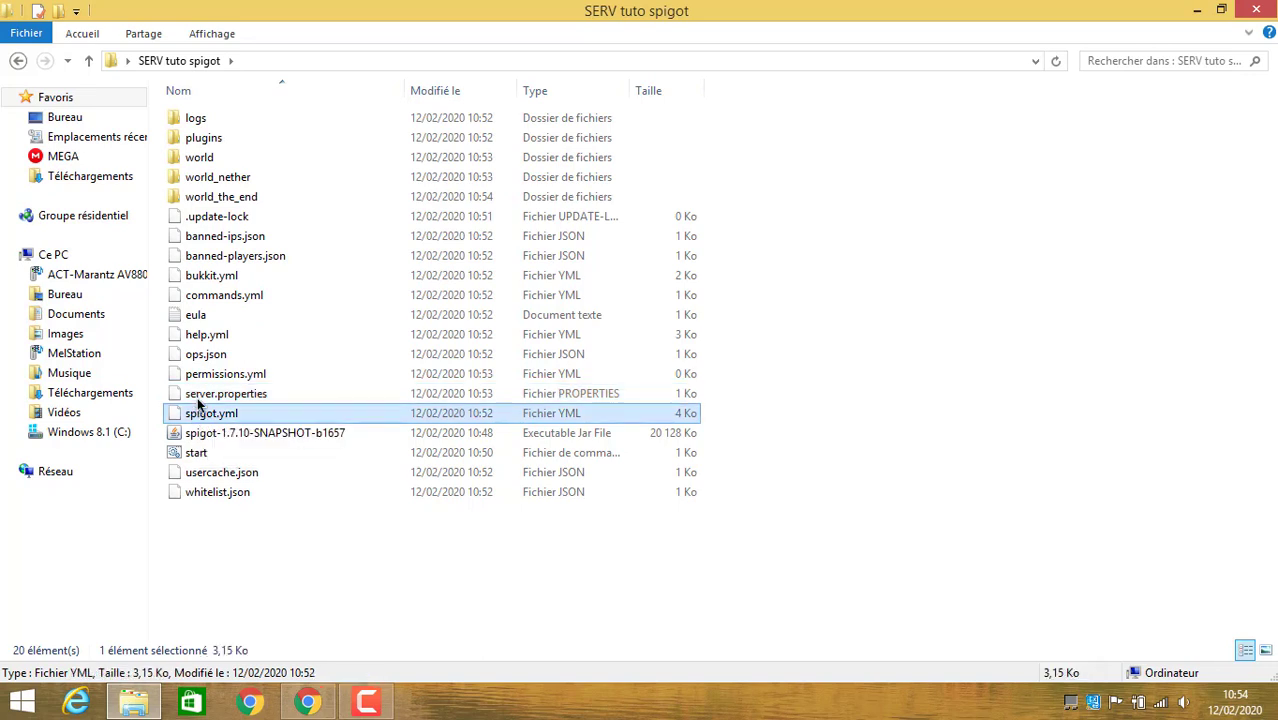
pyautogui.click(185, 396)
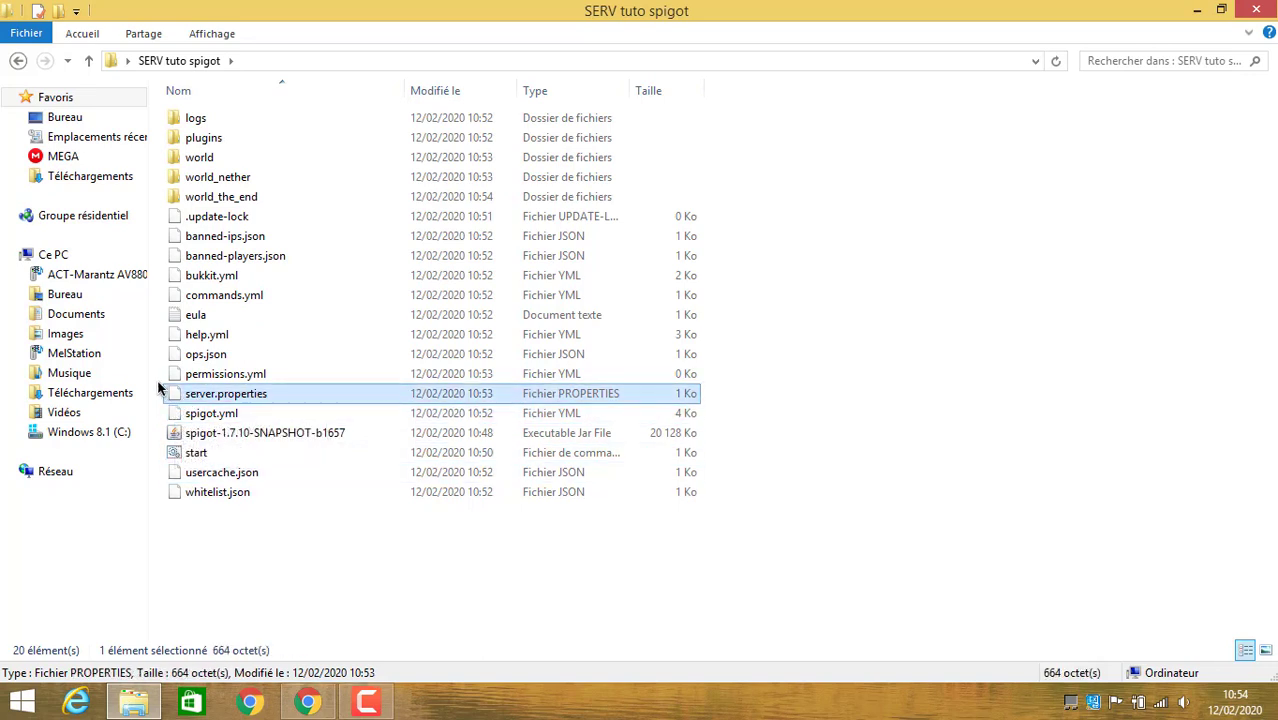
pyautogui.moveTo(160, 378); pyautogui.dragTo(162, 418)
pyautogui.click(353, 392)
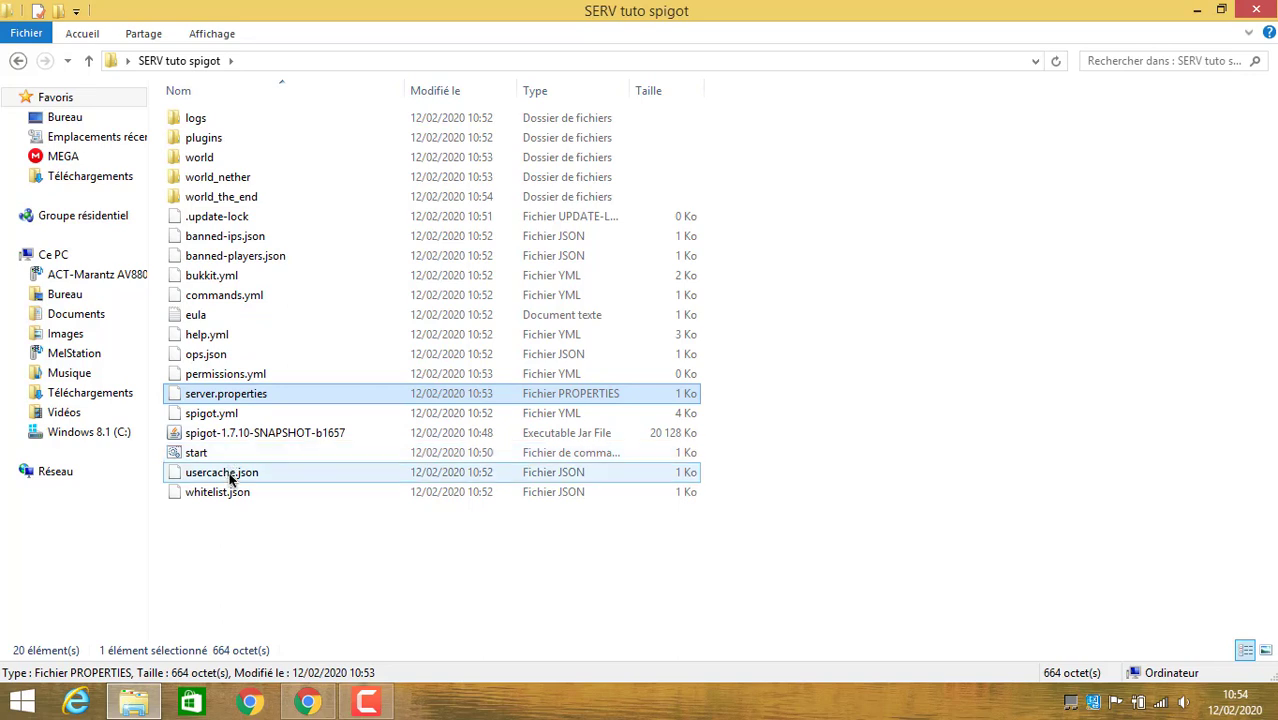
pyautogui.click(228, 498)
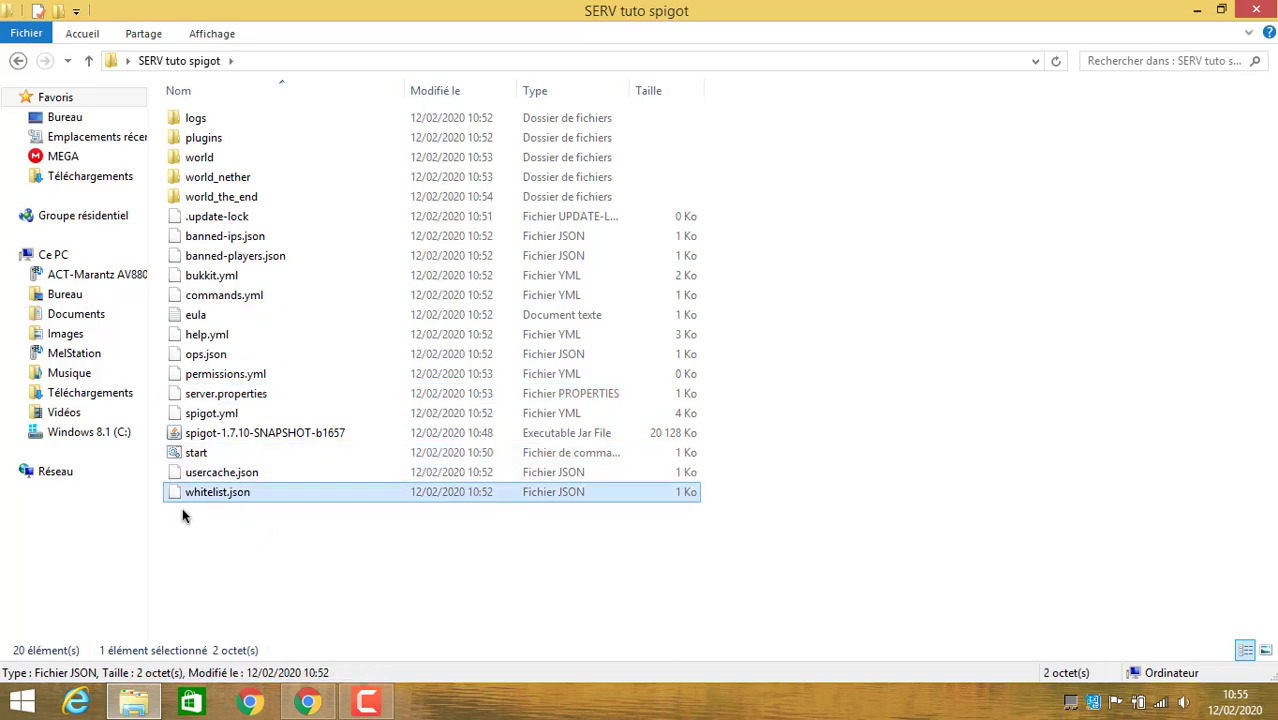
pyautogui.click(227, 400)
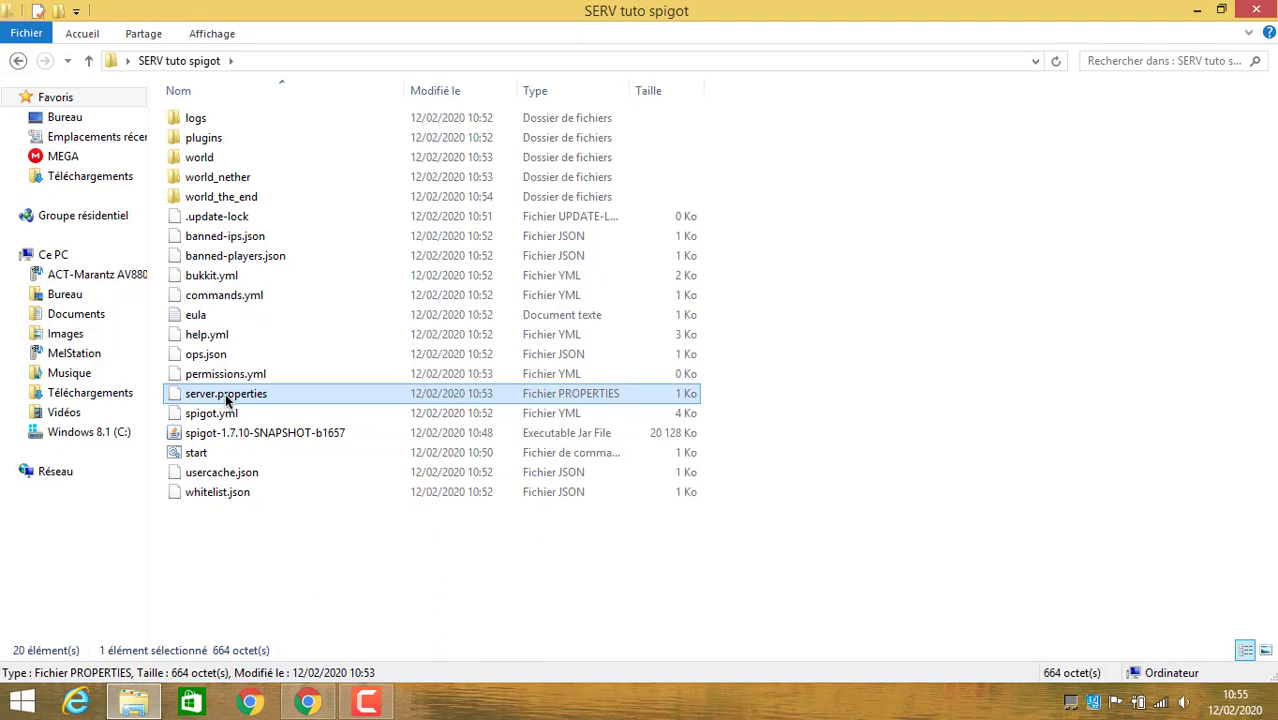
pyautogui.rightClick(228, 400)
pyautogui.click(727, 608)
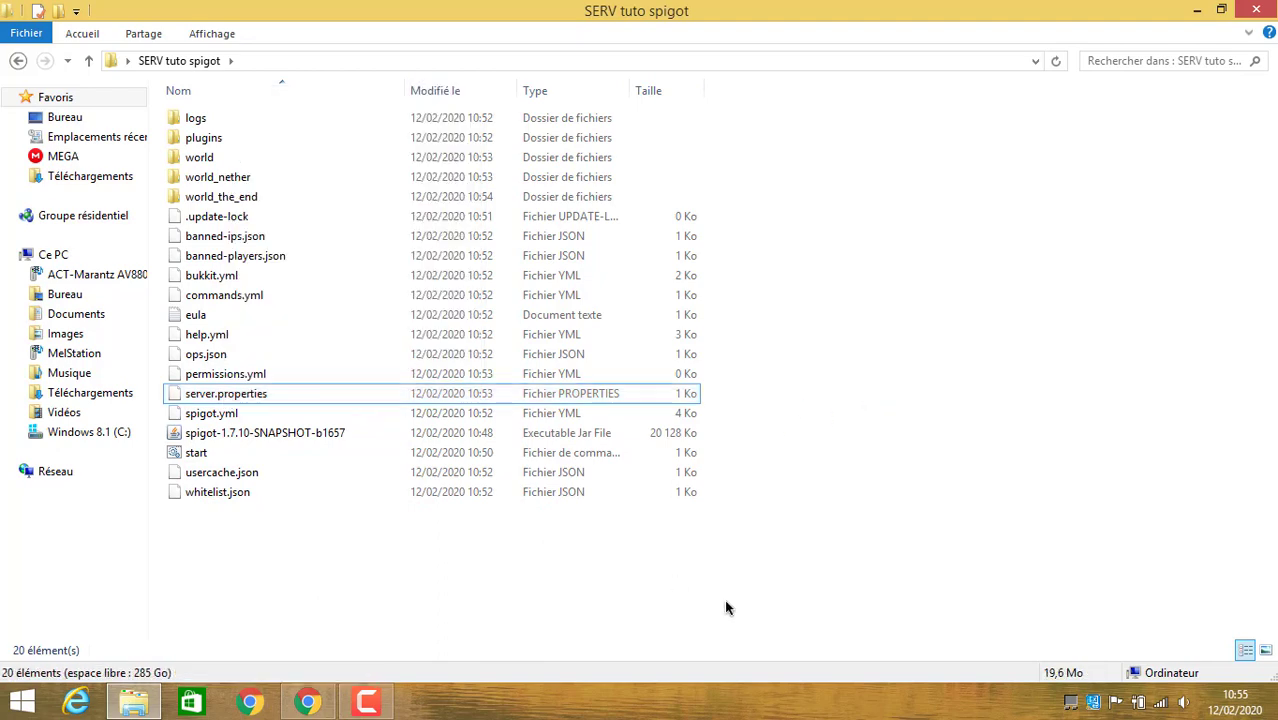
pyautogui.moveTo(731, 598); pyautogui.dragTo(243, 150)
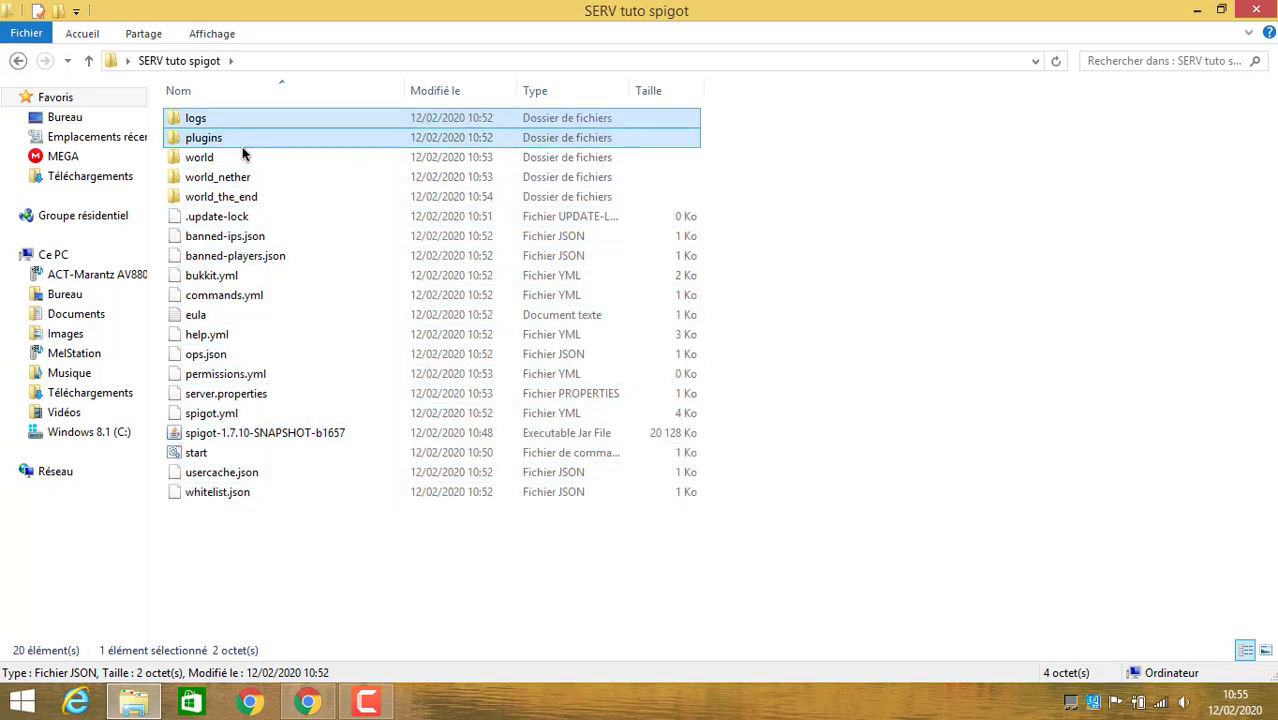
# Open server.properties in Bloc-notes, making it the default application for all .properties files, and maximize the text window.
pyautogui.click(807, 474)
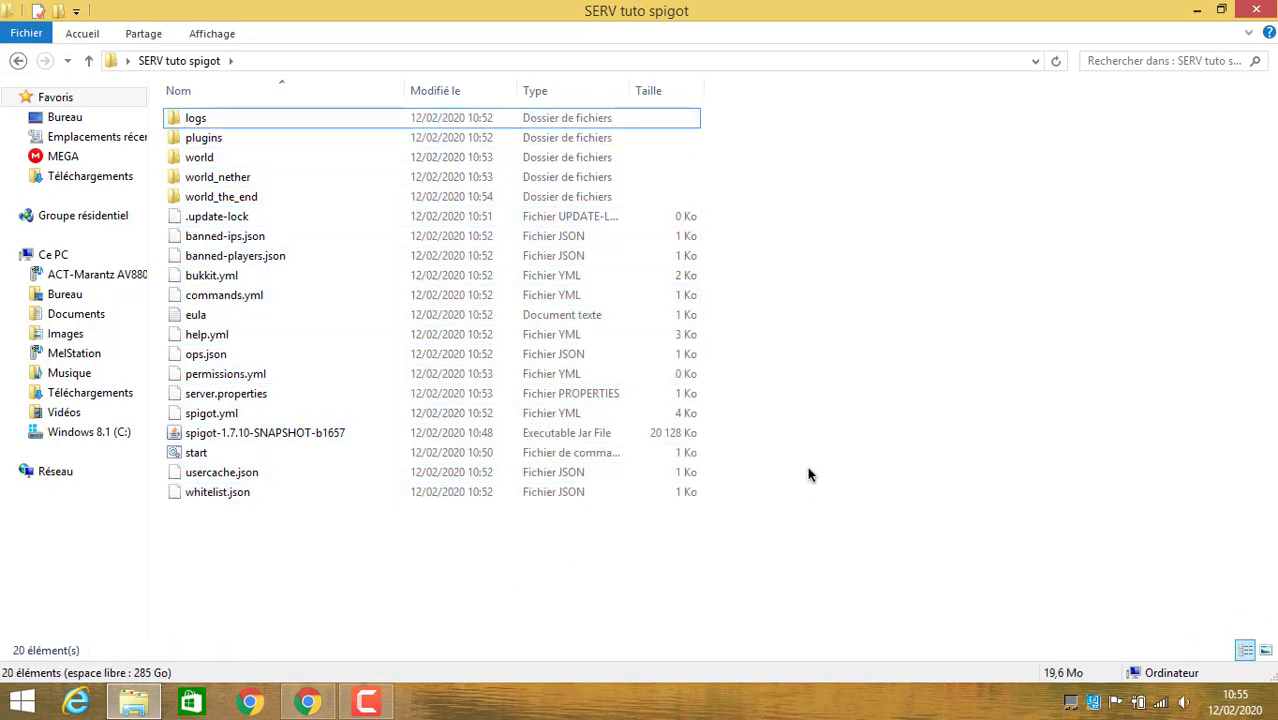
pyautogui.click(265, 396)
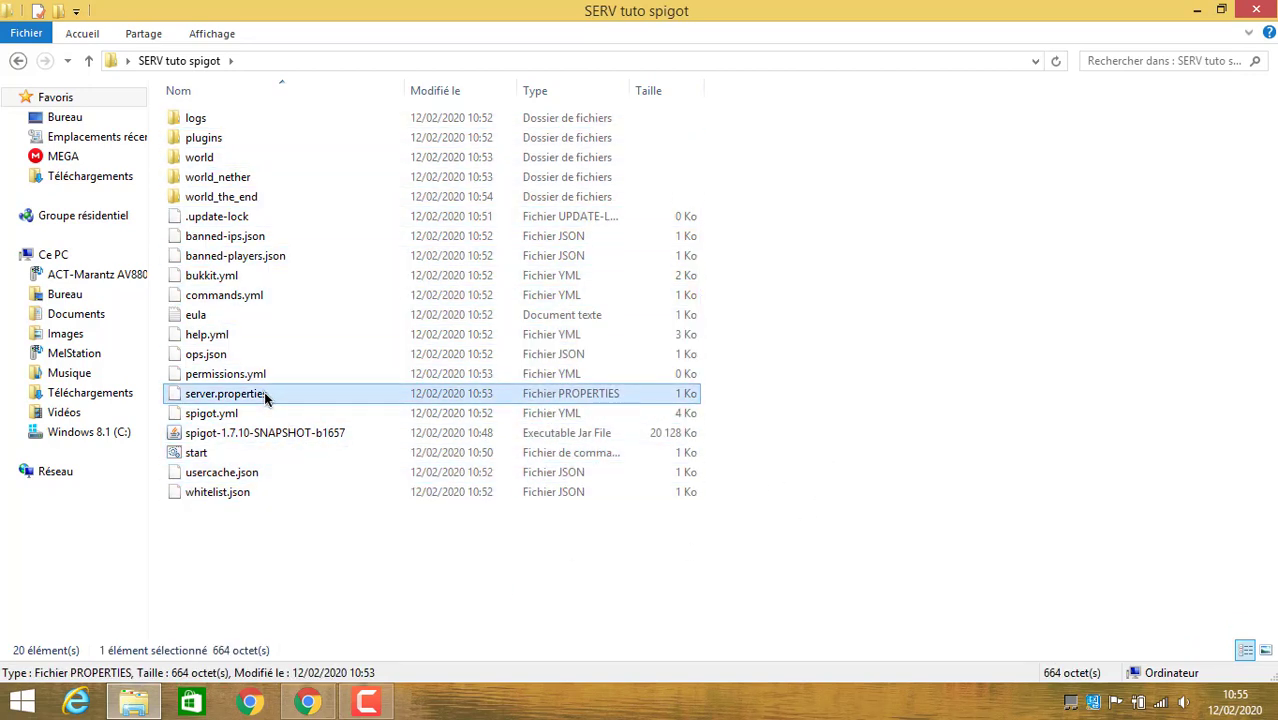
pyautogui.rightClick(264, 393)
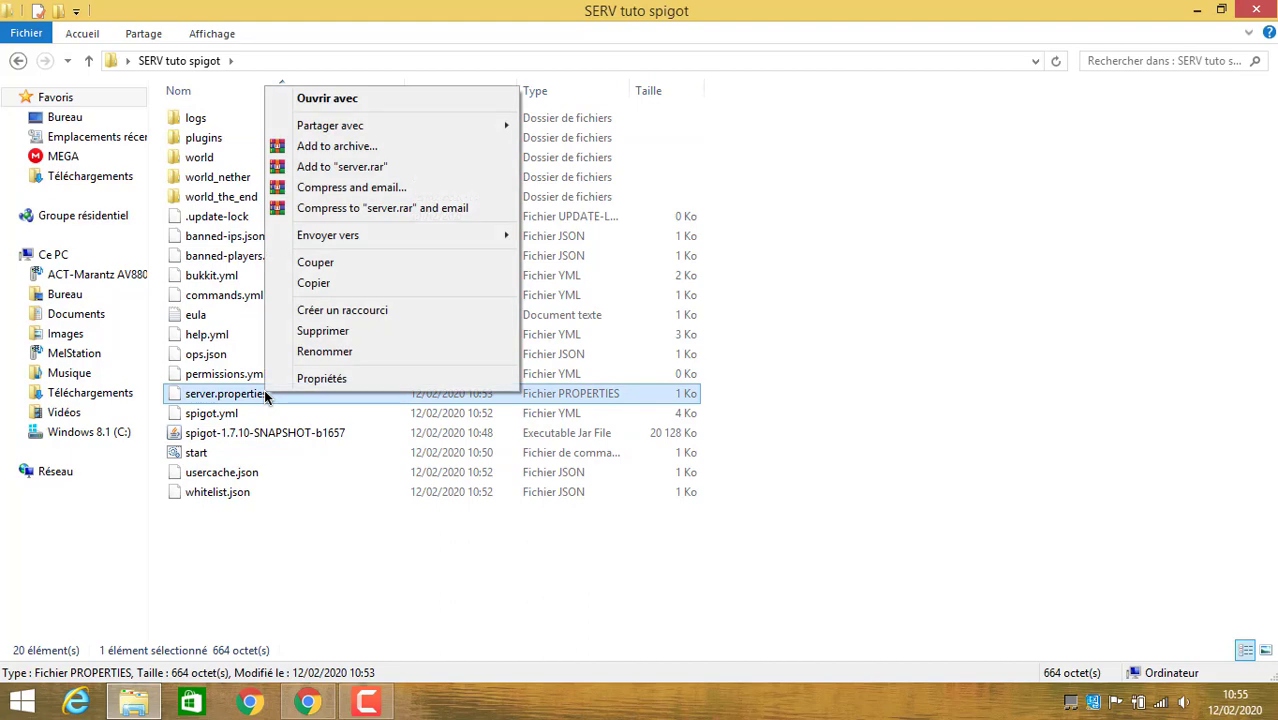
pyautogui.click(372, 99)
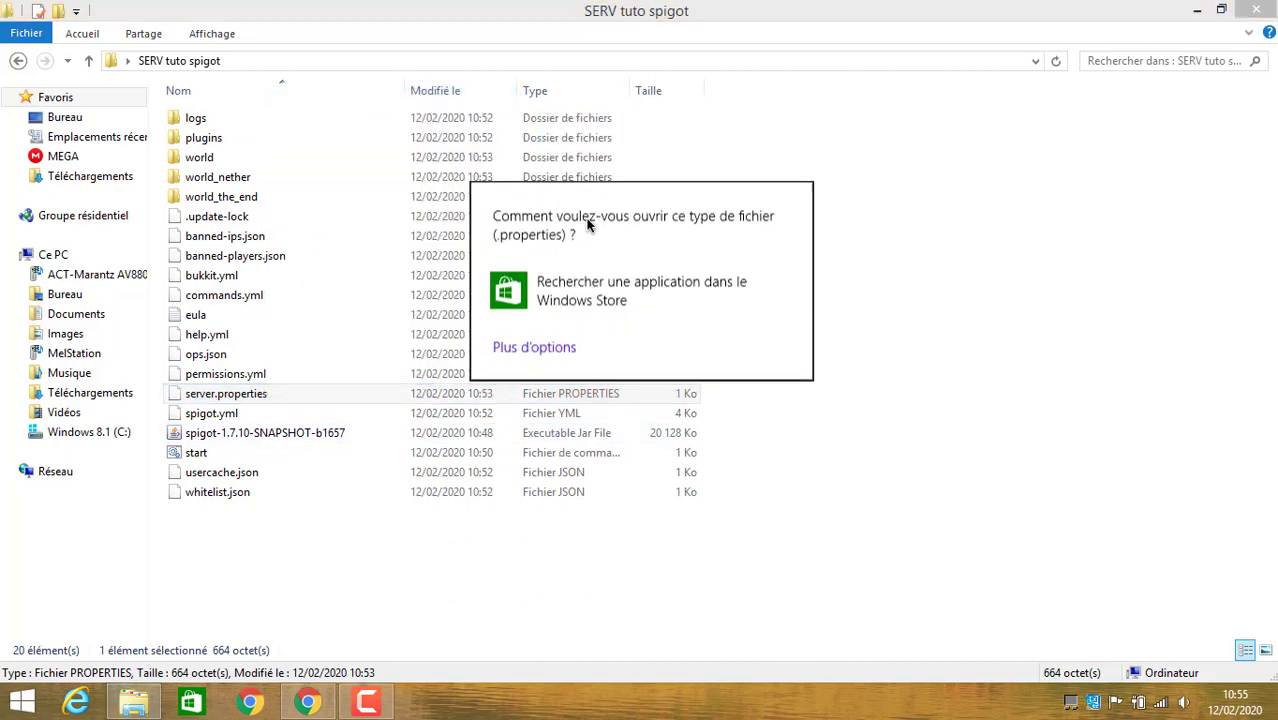
pyautogui.click(512, 348)
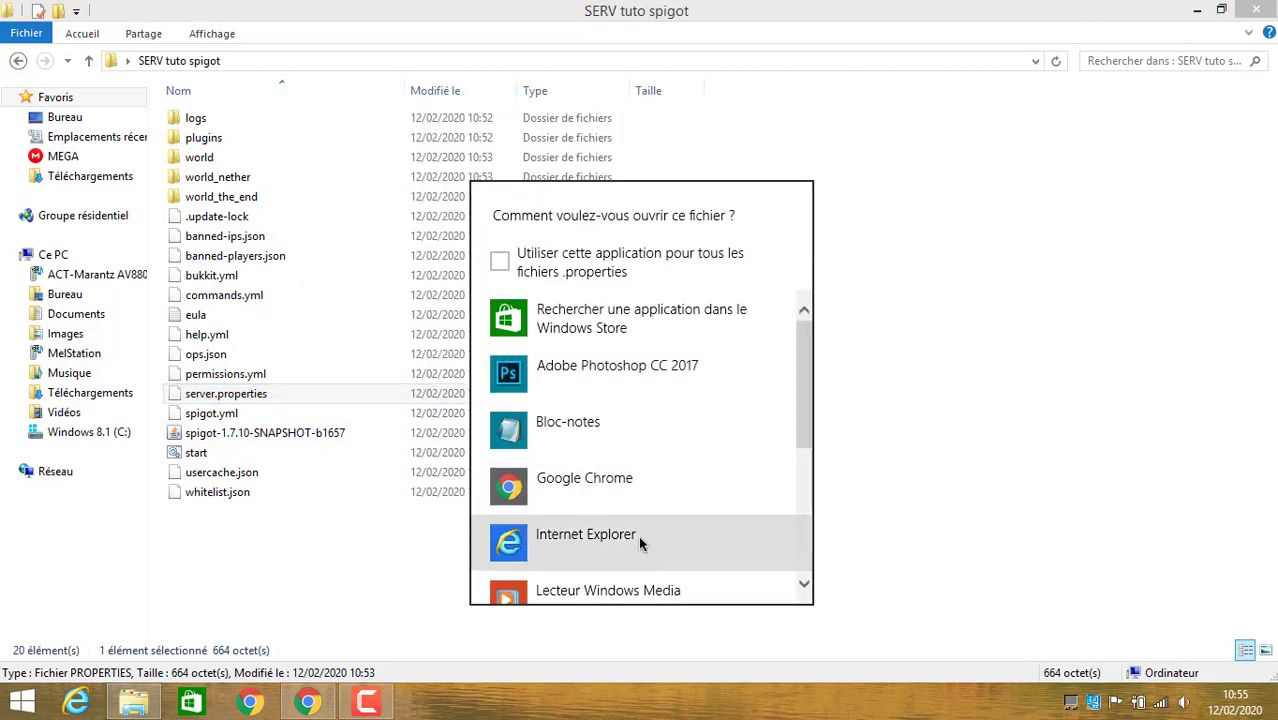
pyautogui.click(565, 265)
pyautogui.scroll(-1, 585, 517)
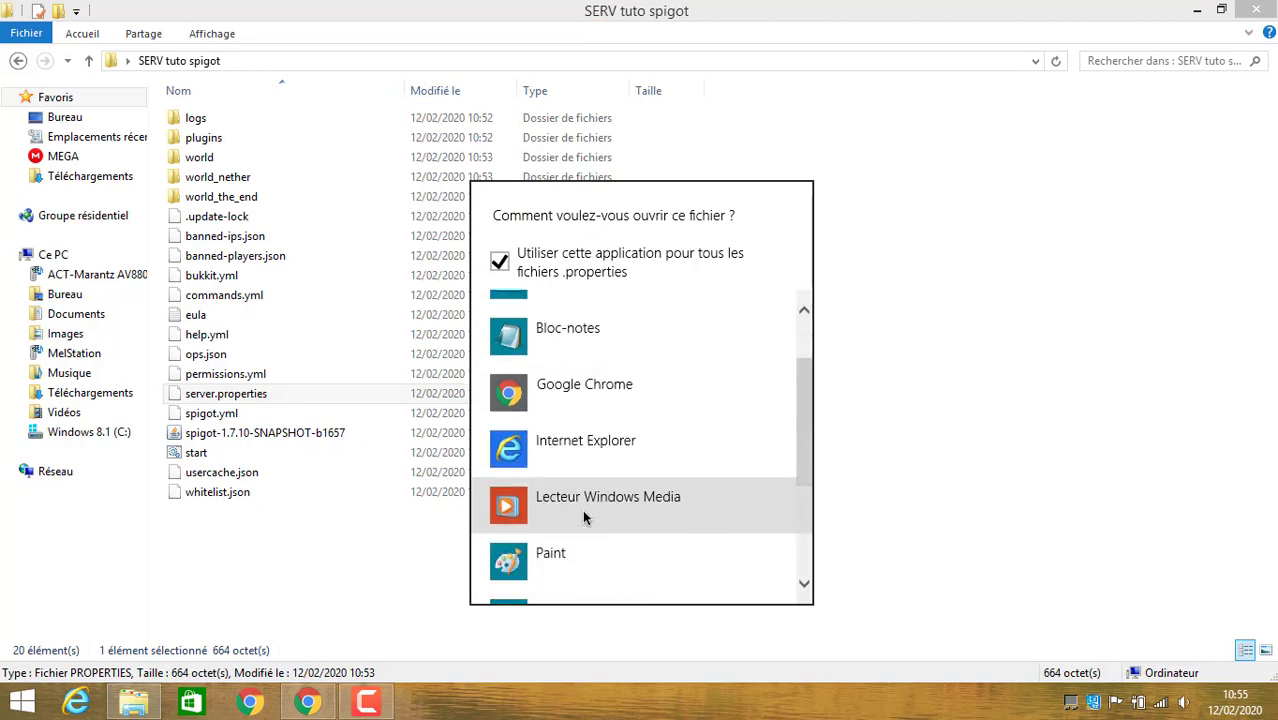
pyautogui.click(553, 330)
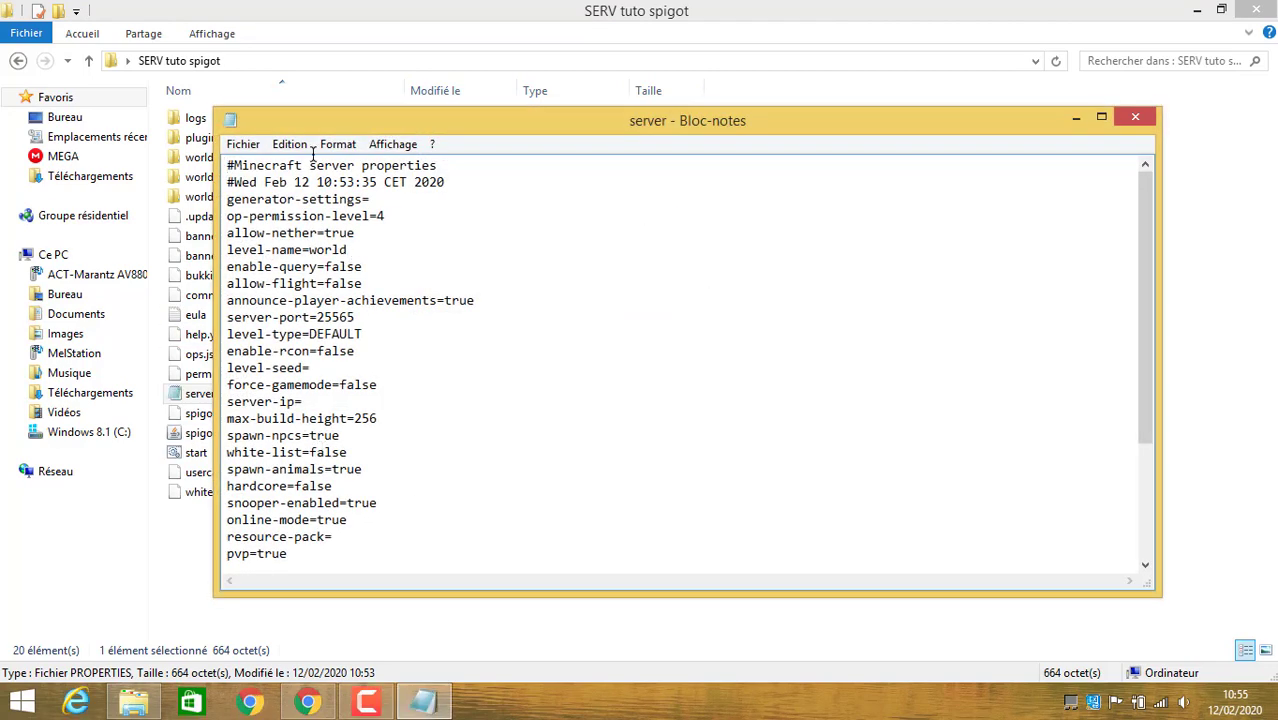
pyautogui.doubleClick(471, 133)
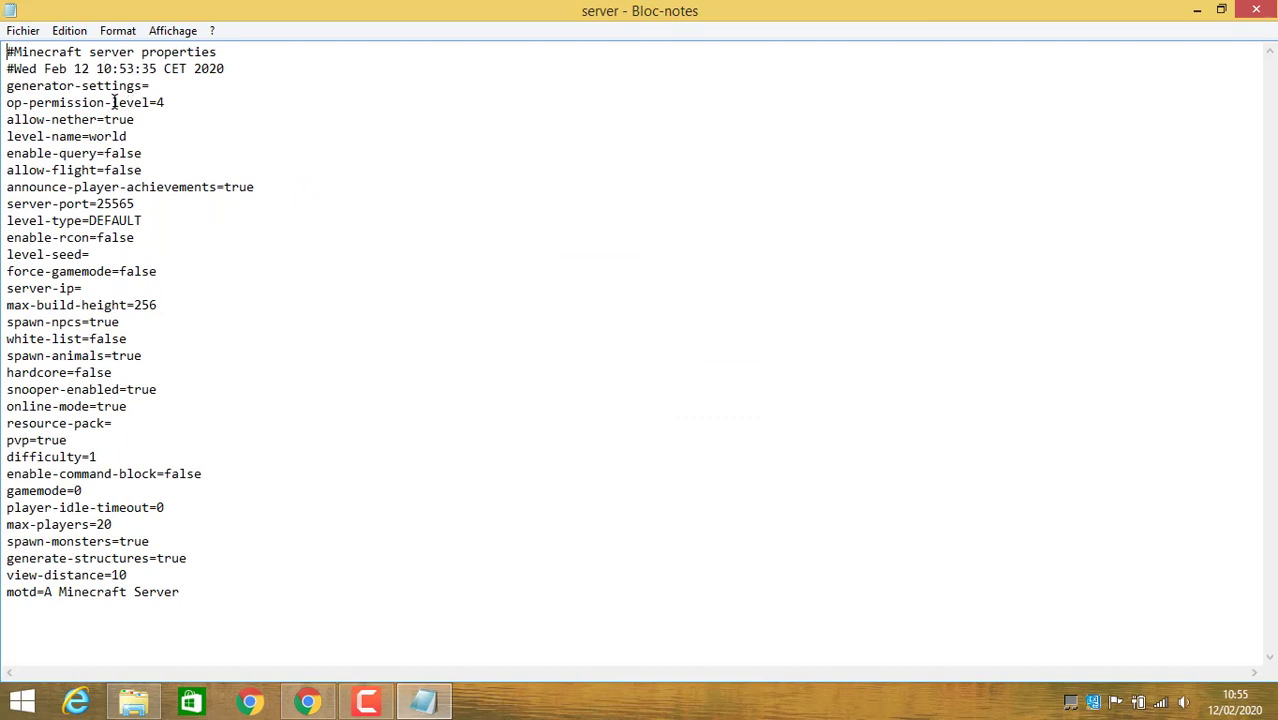
# Restore the text window to a smaller size and compare the level-name value with the world folder in the server directory.
pyautogui.click(103, 117)
pyautogui.moveTo(460, 8); pyautogui.dragTo(829, 94)
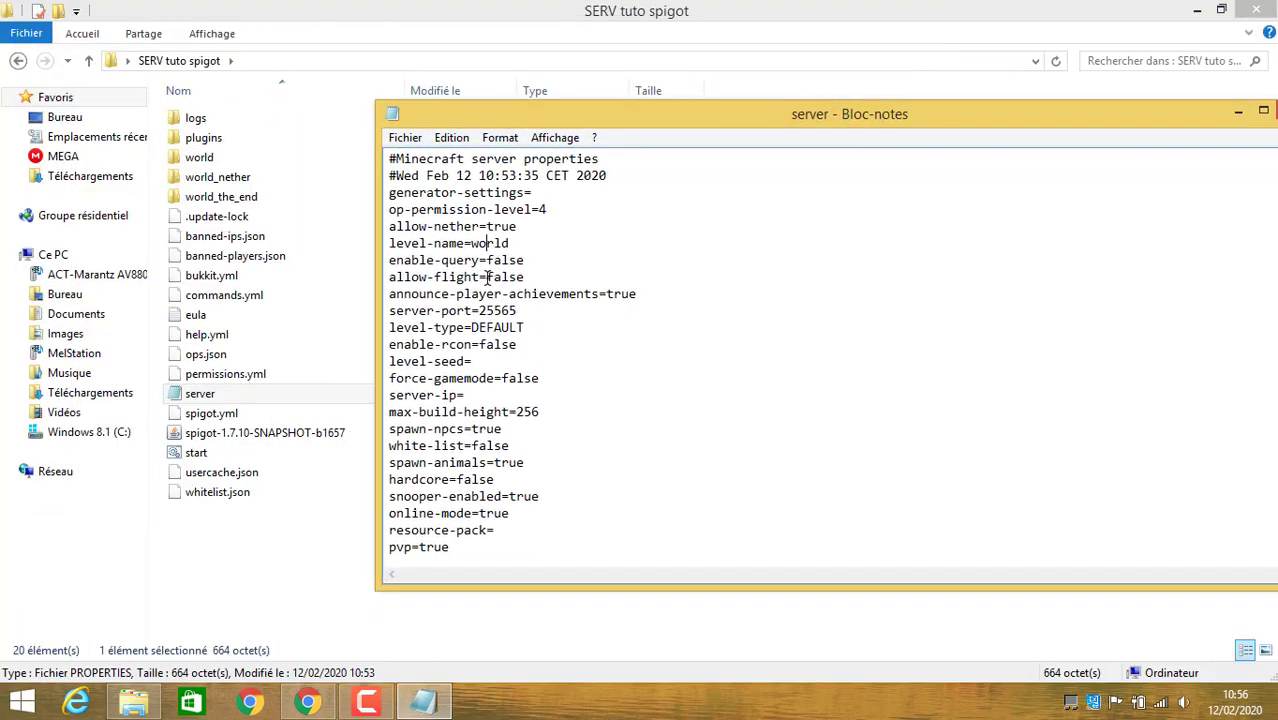
pyautogui.moveTo(470, 243); pyautogui.dragTo(510, 243)
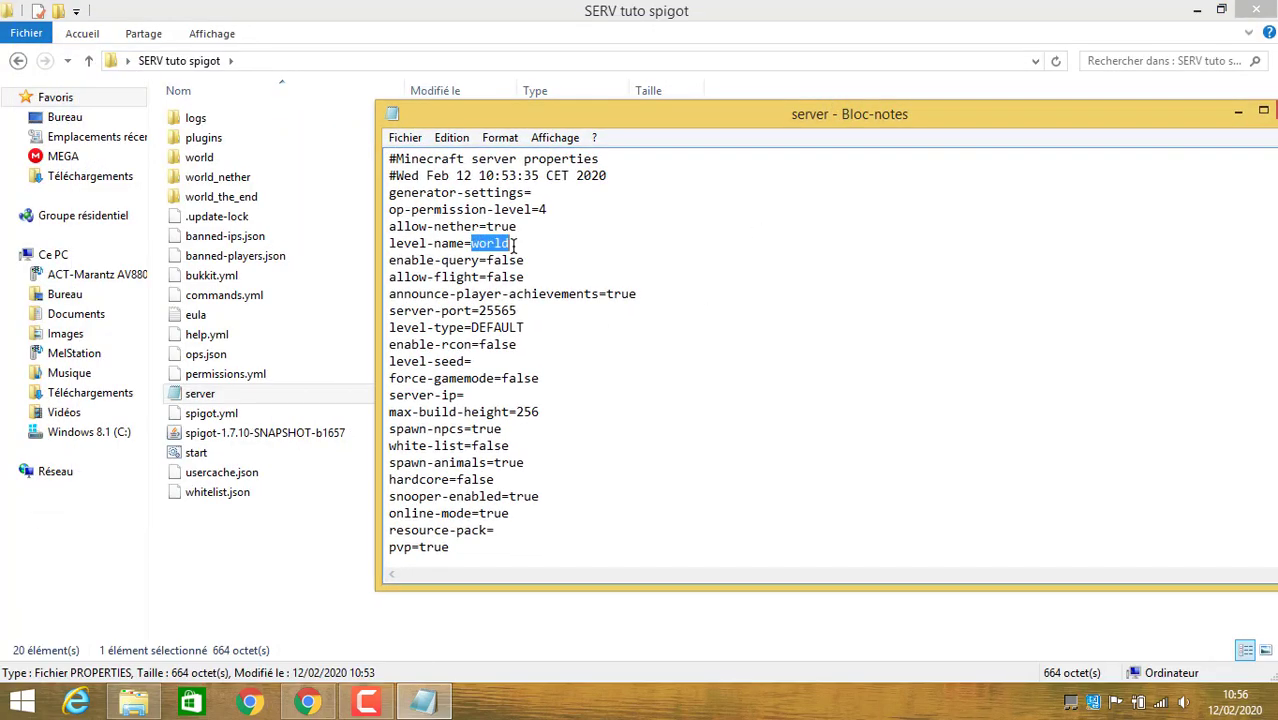
pyautogui.click(509, 8)
pyautogui.click(263, 610)
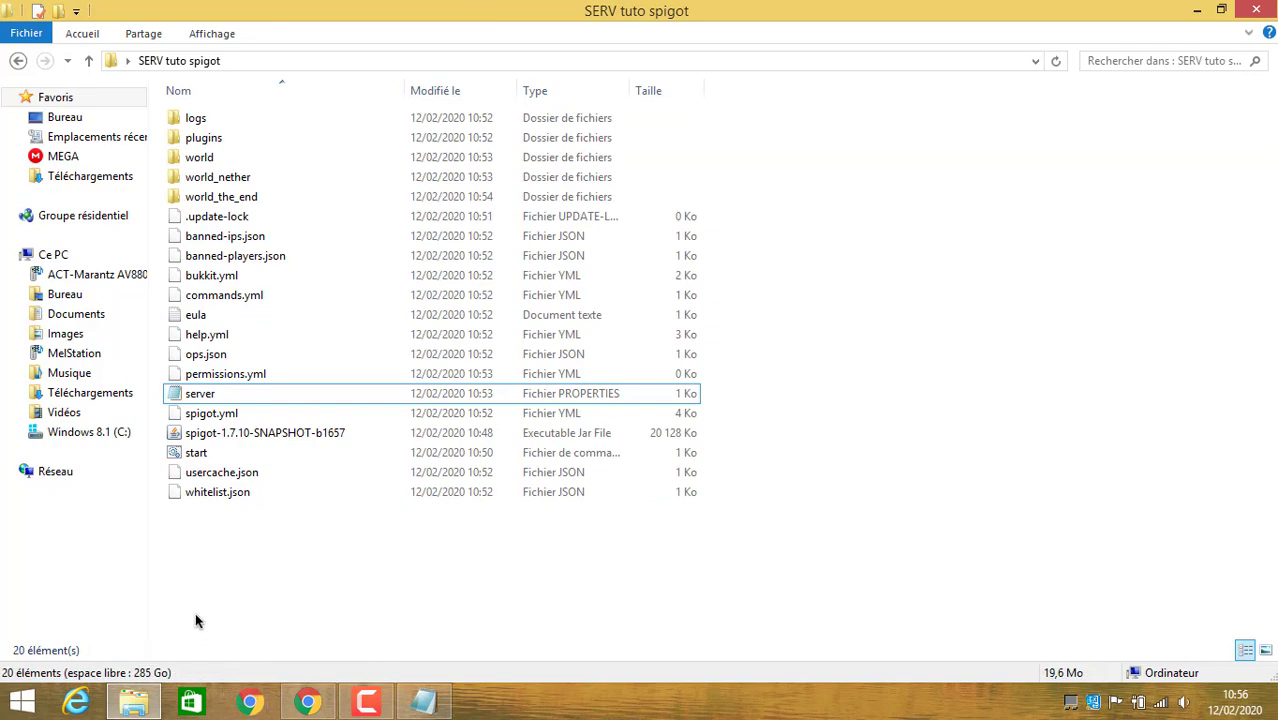
pyautogui.click(195, 160)
pyautogui.click(424, 700)
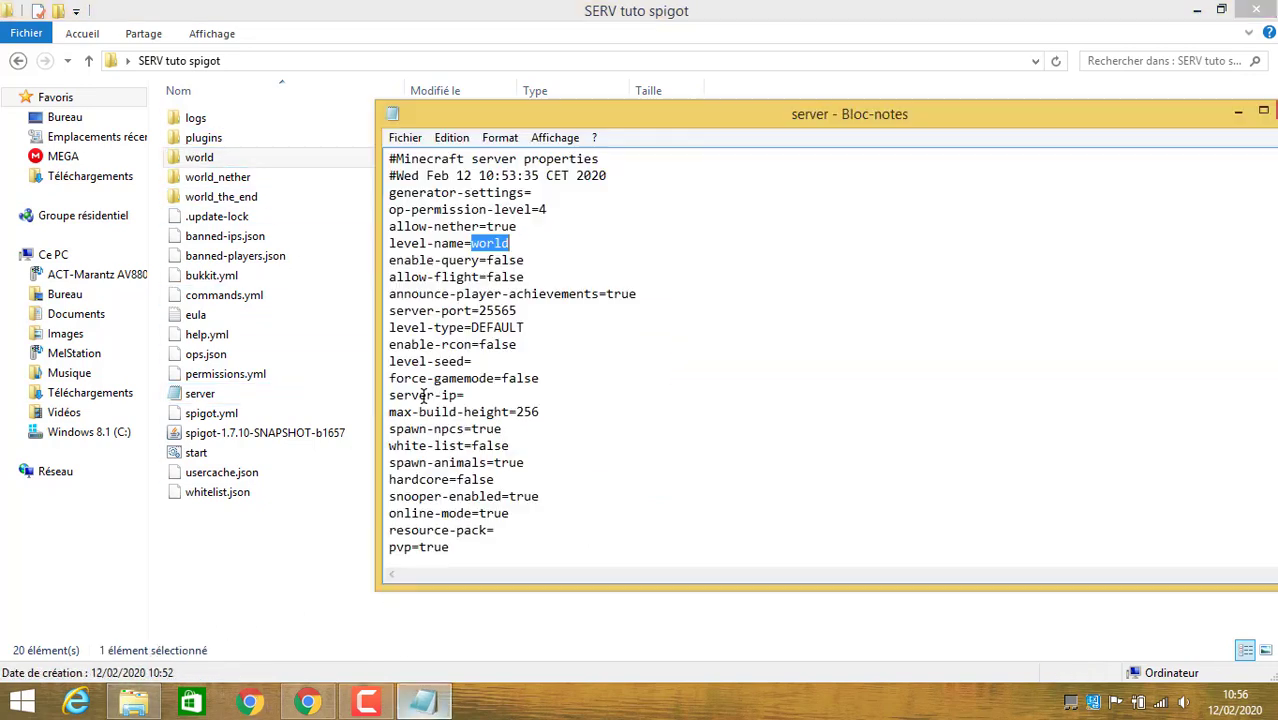
pyautogui.click(475, 245)
pyautogui.moveTo(471, 245); pyautogui.dragTo(509, 244)
pyautogui.click(473, 294)
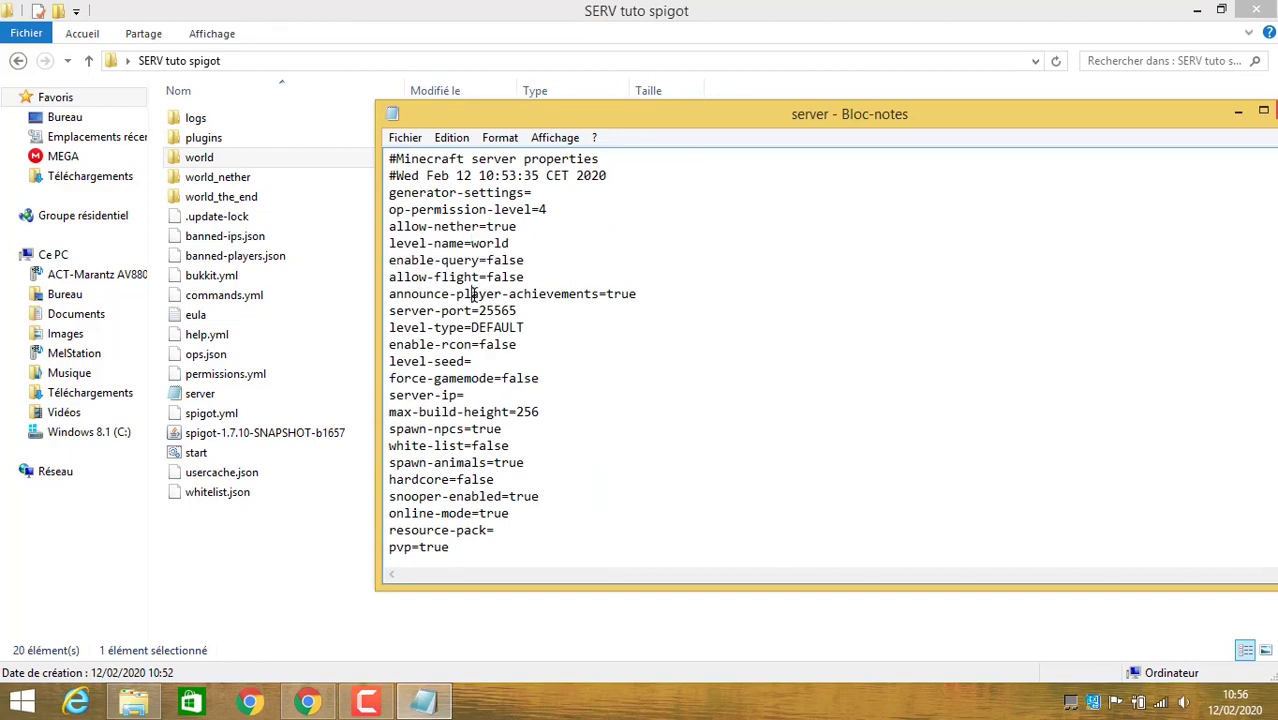
pyautogui.click(262, 160)
pyautogui.click(424, 702)
# Review the enable-query, allow-flight and announce-player-achievements settings in server.properties.
pyautogui.moveTo(389, 261); pyautogui.dragTo(530, 279)
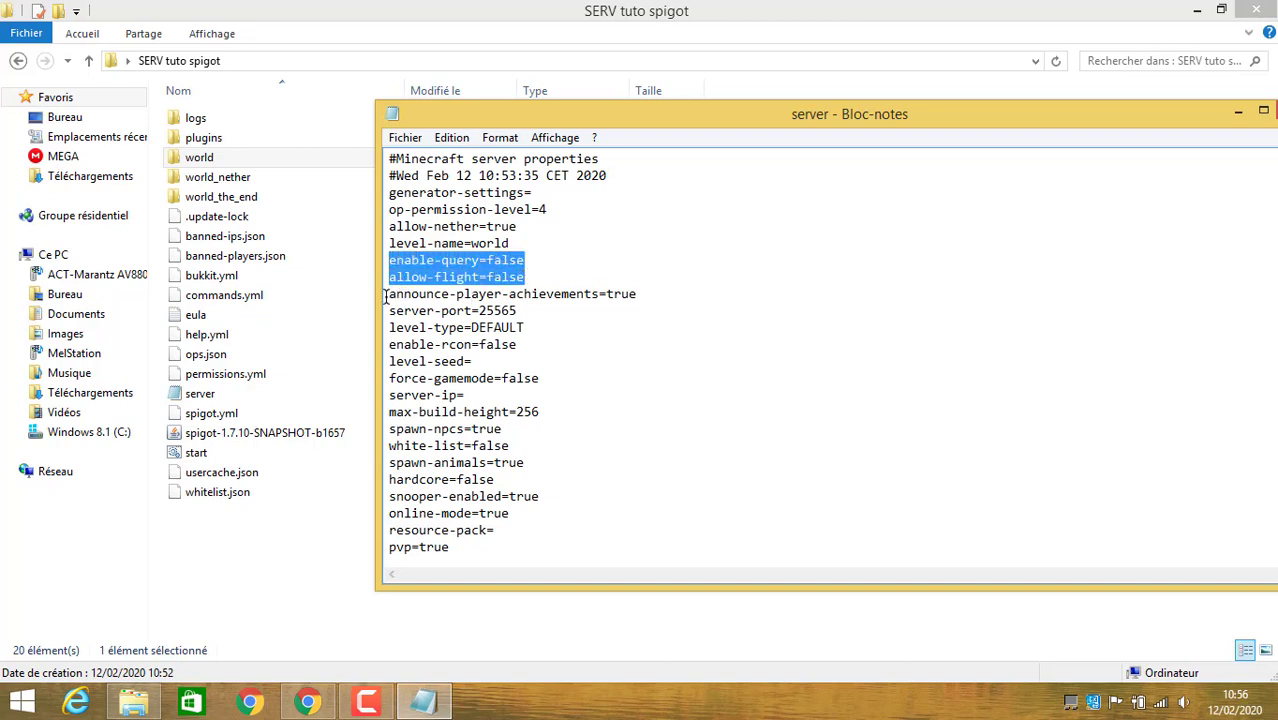
pyautogui.moveTo(389, 296)
pyautogui.mouseDown()
pyautogui.moveTo(551, 294)
pyautogui.moveTo(430, 311)
pyautogui.moveTo(412, 294)
pyautogui.mouseUp()
pyautogui.click(518, 294)
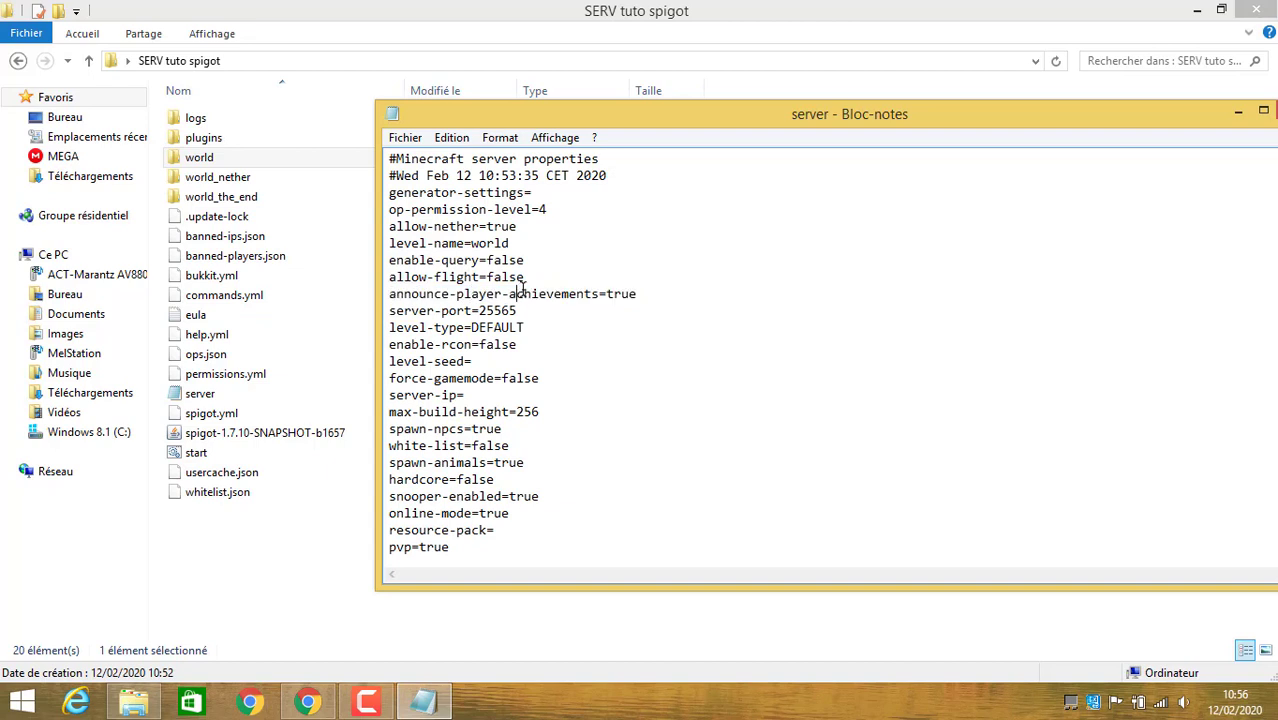
pyautogui.moveTo(389, 294); pyautogui.dragTo(600, 293)
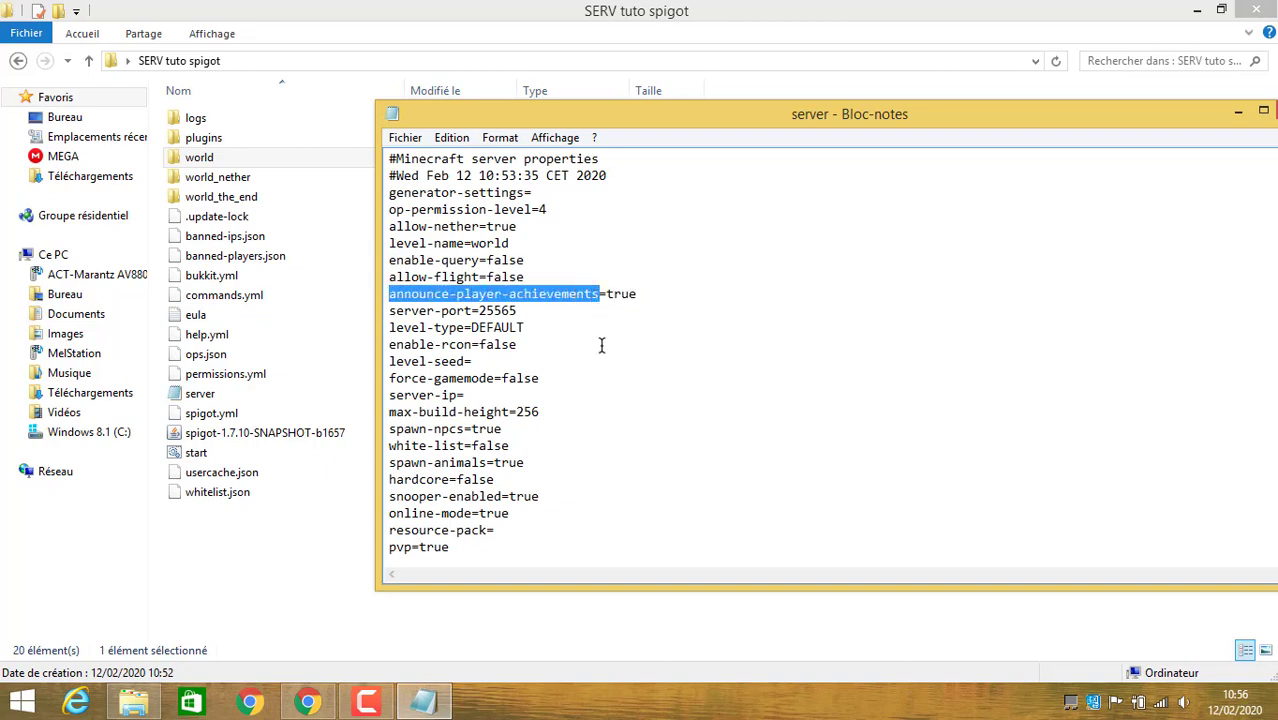
pyautogui.click(605, 343)
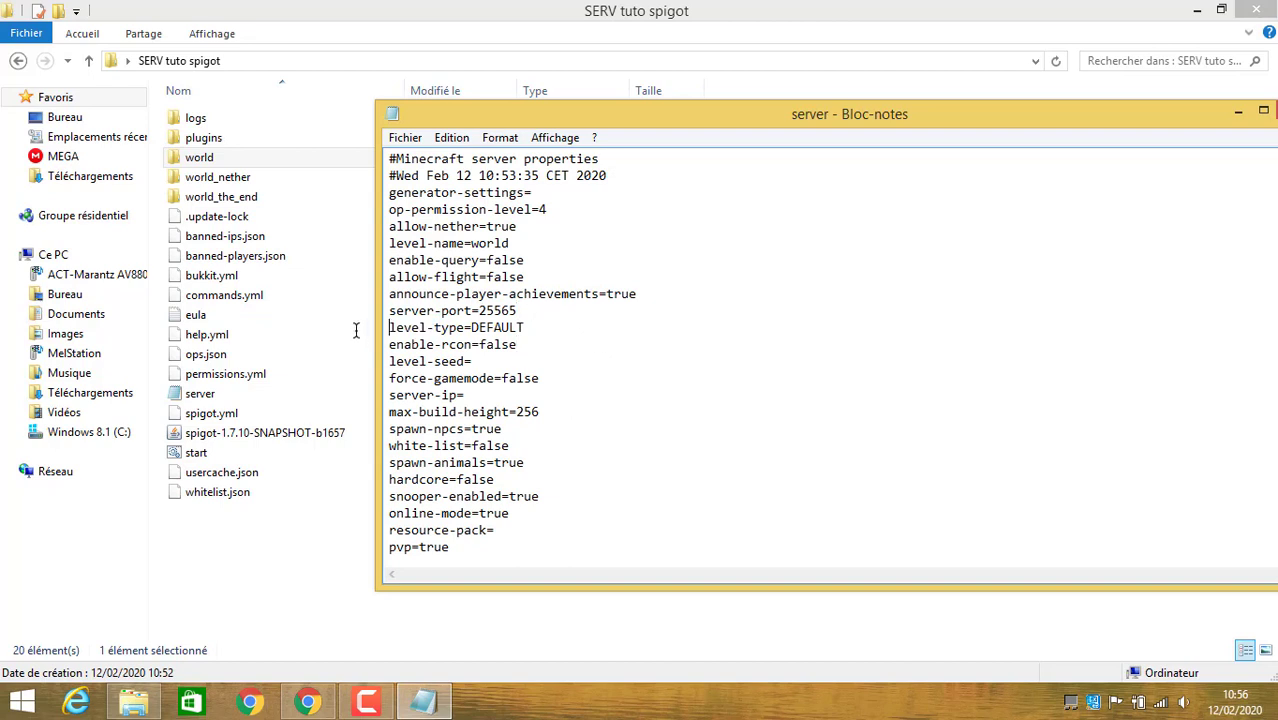
# Review the server-port, level-type, enable-rcon and level-seed settings in server.properties.
pyautogui.doubleClick(387, 311)
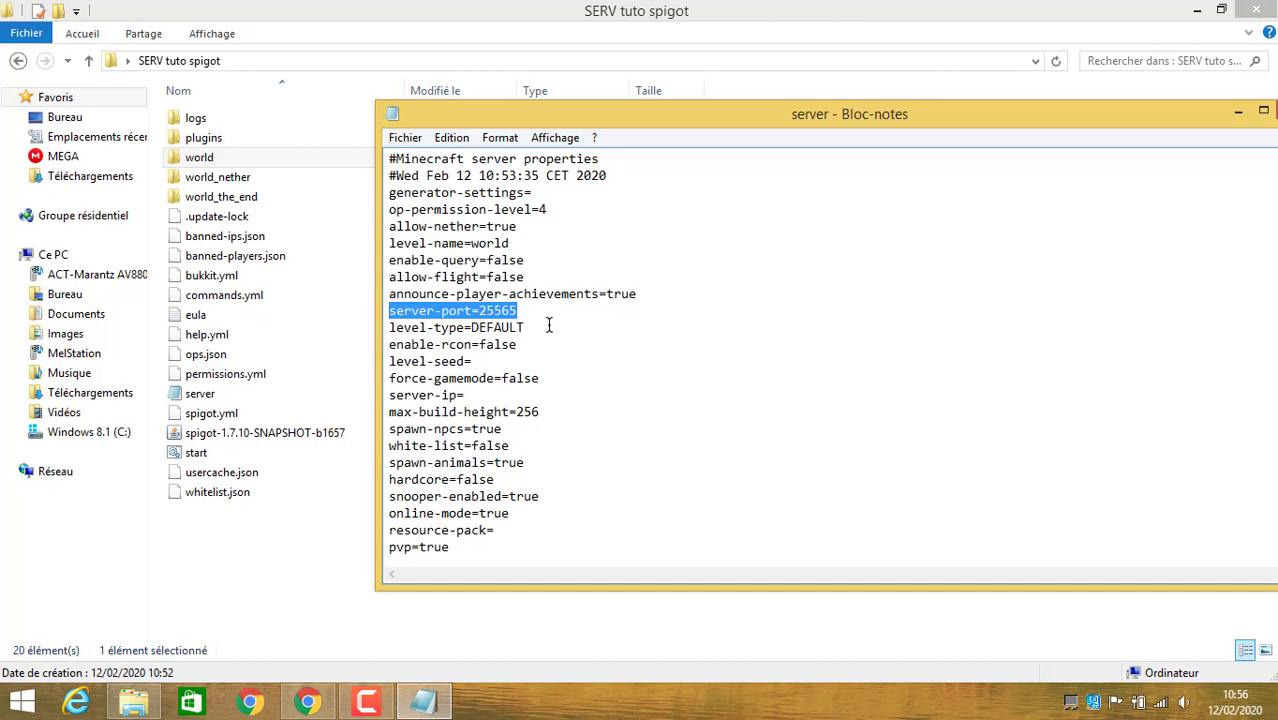
pyautogui.moveTo(526, 328); pyautogui.dragTo(473, 325)
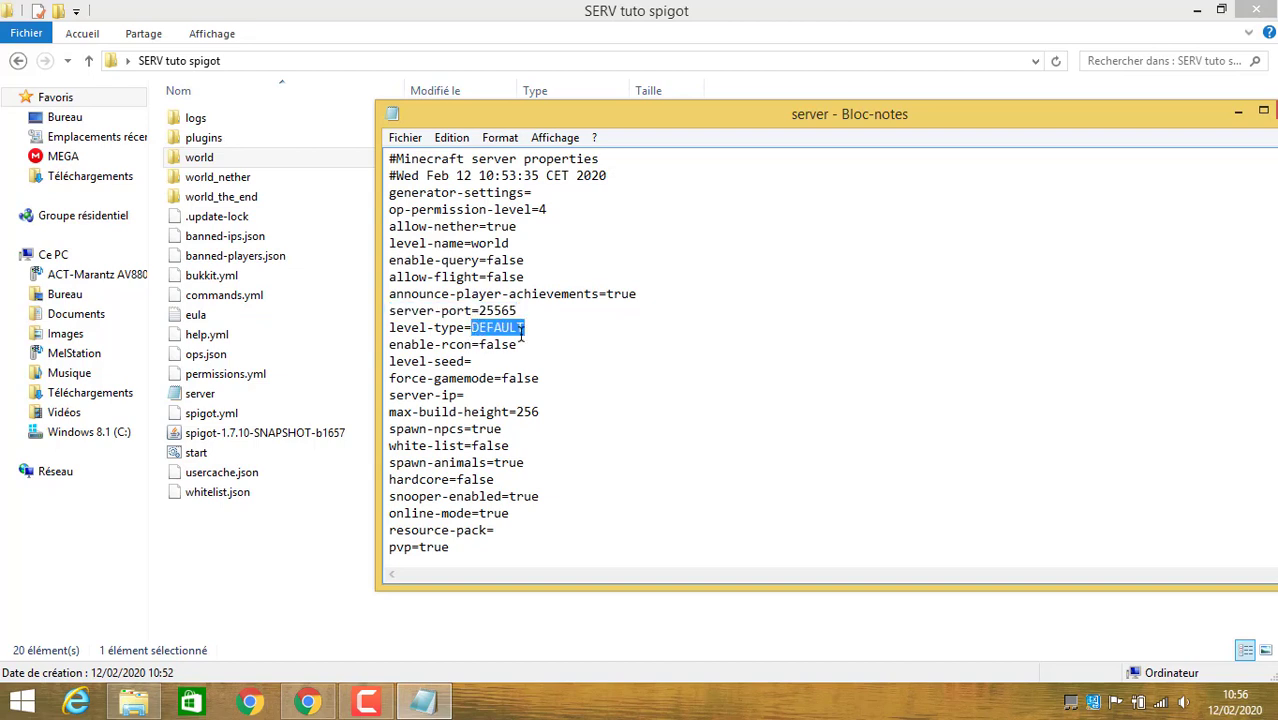
pyautogui.moveTo(526, 331); pyautogui.dragTo(473, 325)
pyautogui.click(472, 333)
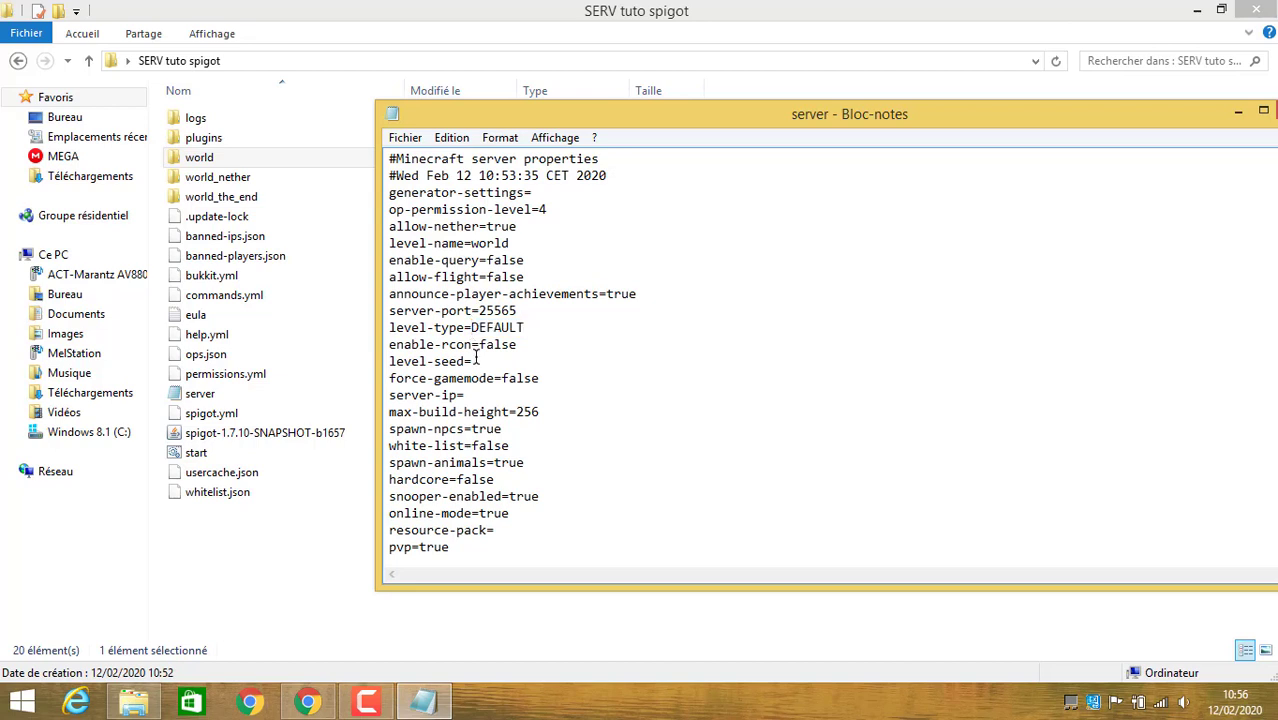
pyautogui.moveTo(521, 343); pyautogui.dragTo(480, 344)
pyautogui.moveTo(390, 344); pyautogui.dragTo(518, 344)
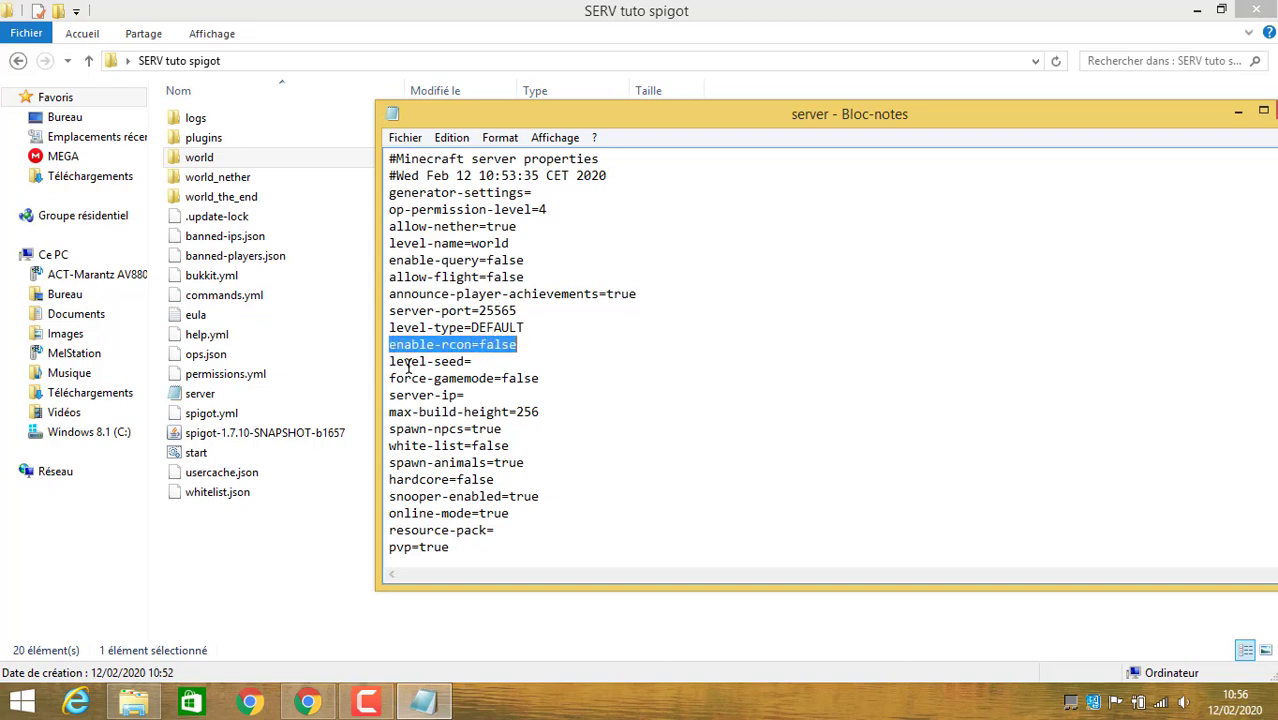
pyautogui.moveTo(390, 361); pyautogui.dragTo(476, 360)
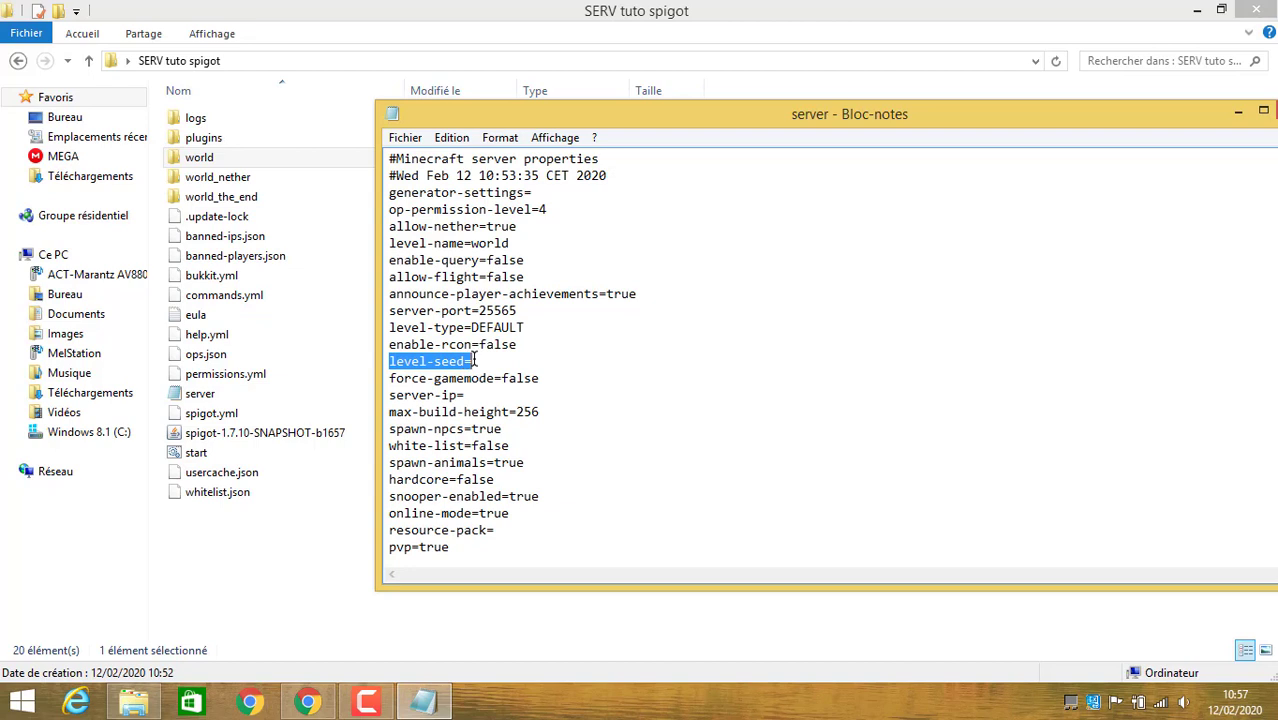
pyautogui.click(474, 360)
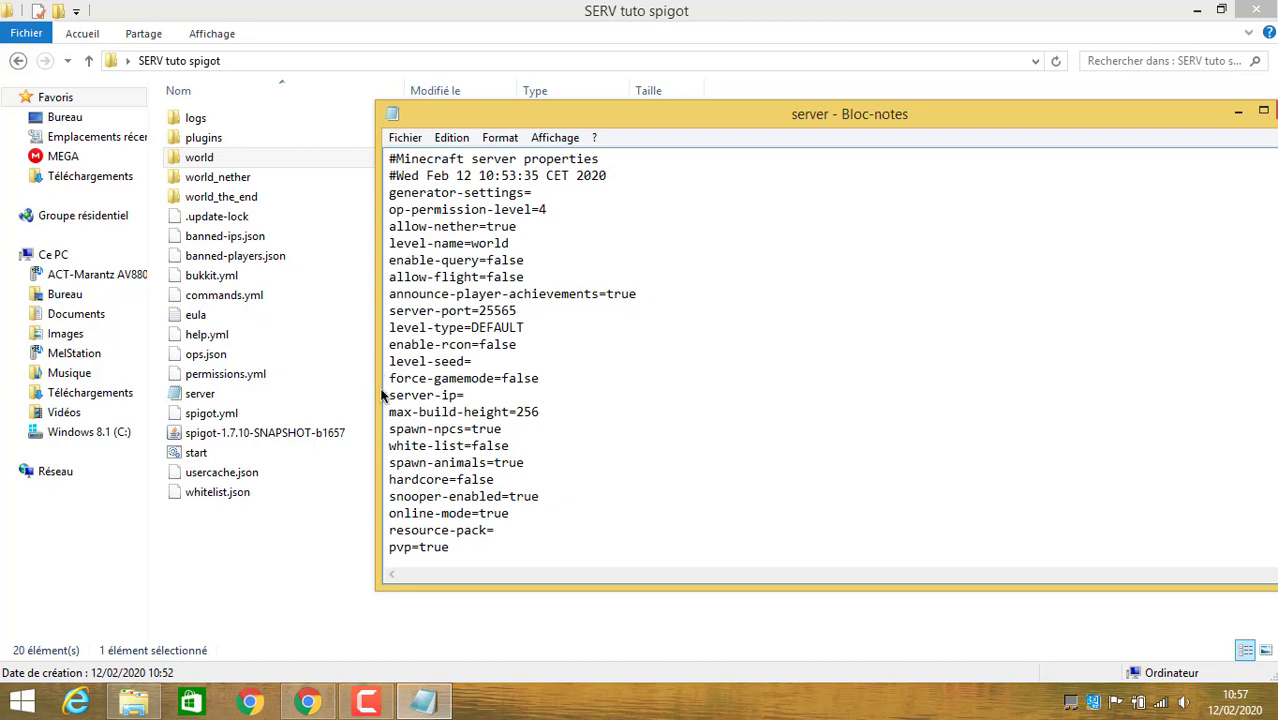
# Review the force-gamemode, server-ip and max-build-height settings in server.properties.
pyautogui.moveTo(390, 379); pyautogui.dragTo(468, 397)
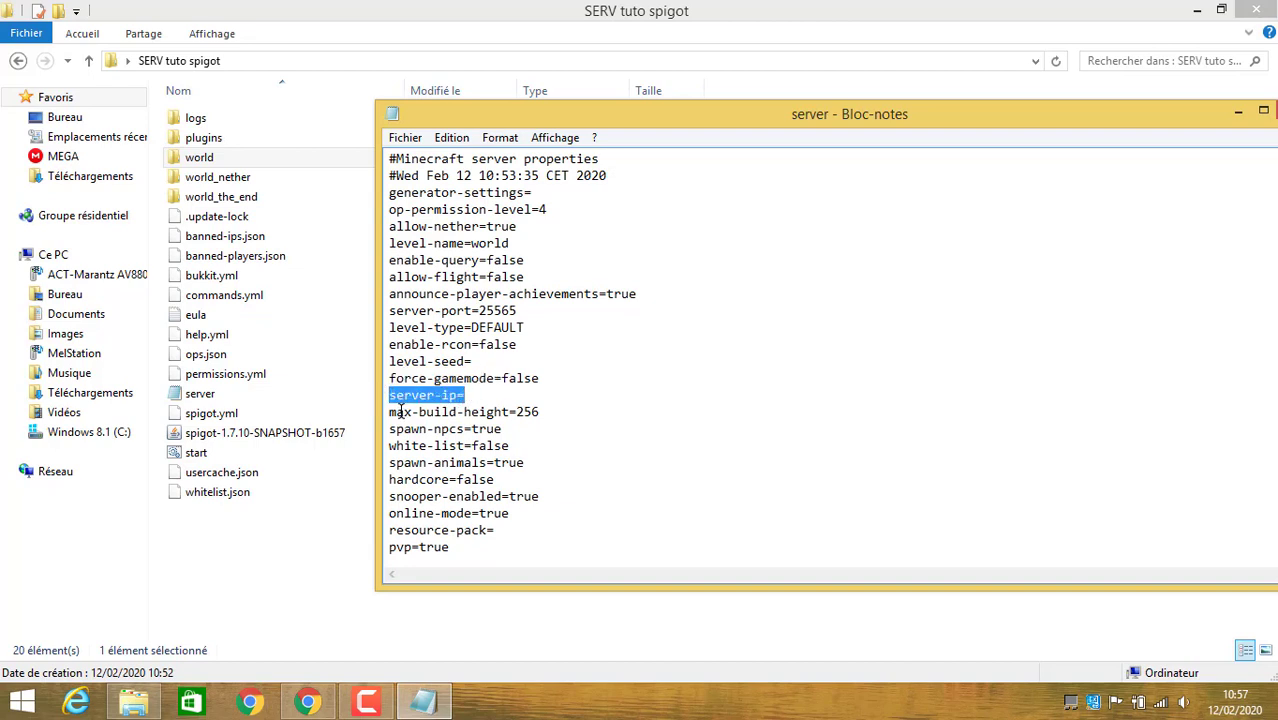
pyautogui.moveTo(390, 411); pyautogui.dragTo(558, 407)
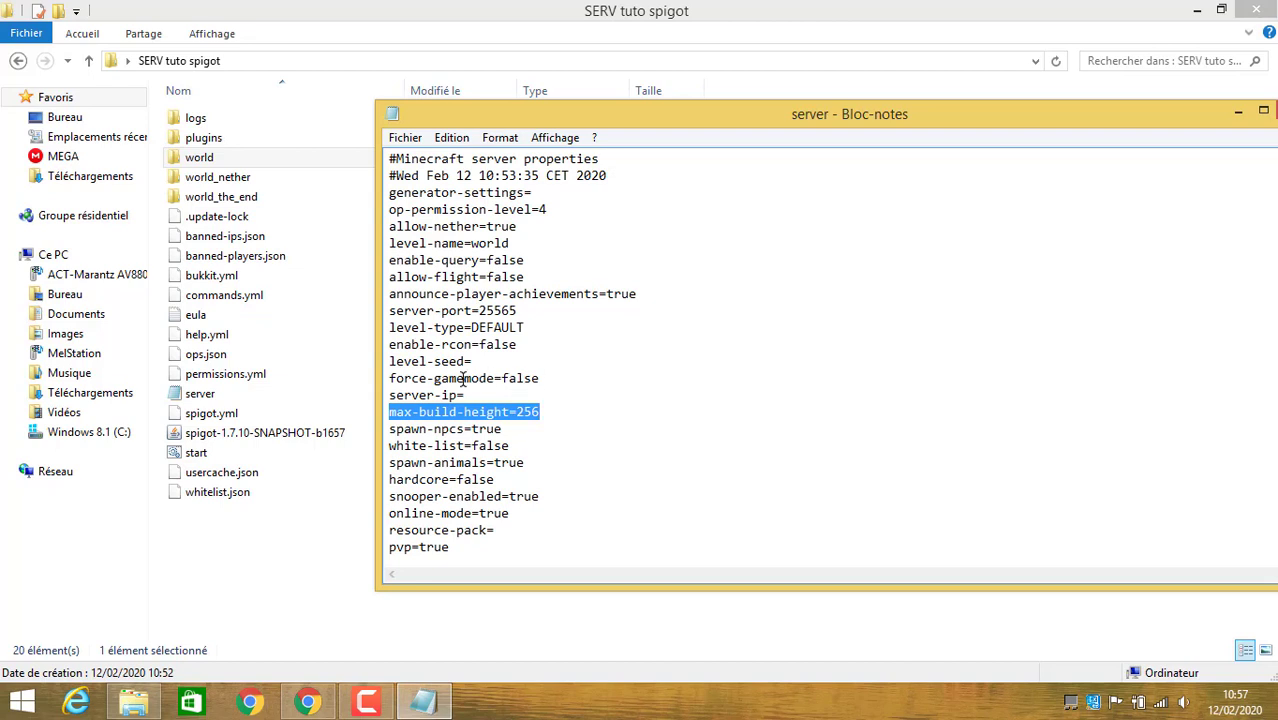
pyautogui.click(390, 411)
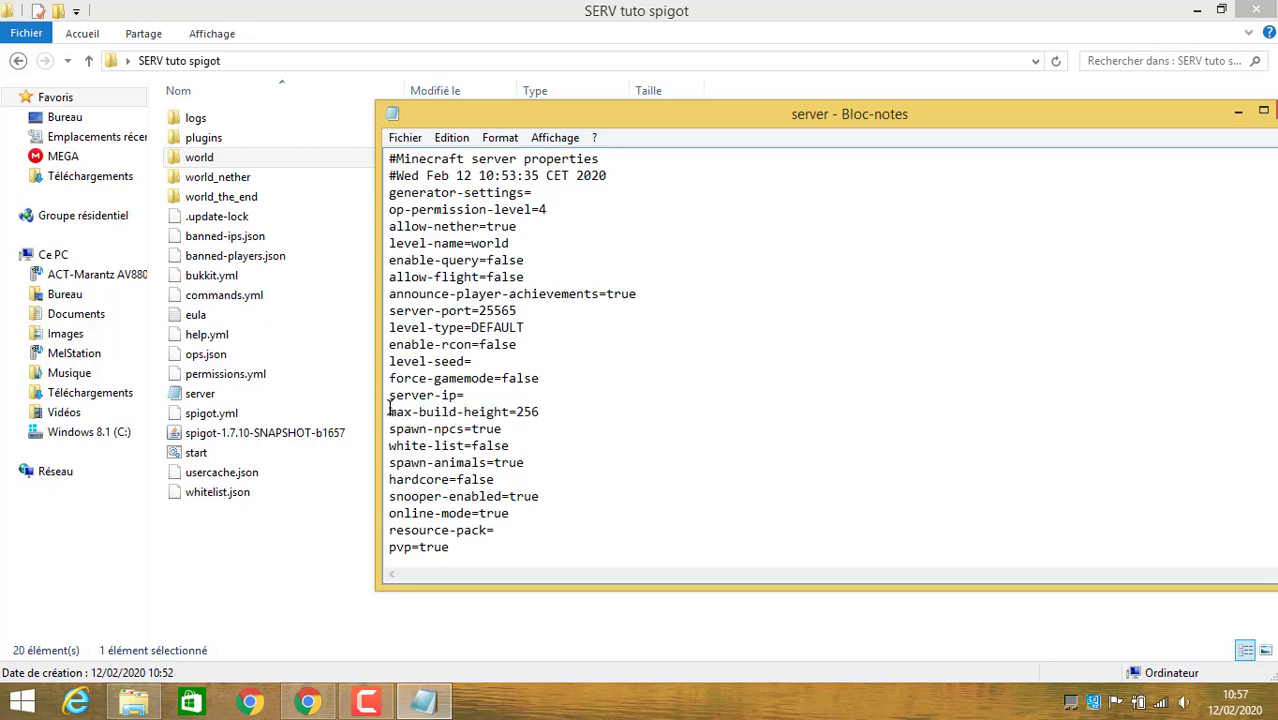
pyautogui.moveTo(390, 411); pyautogui.dragTo(497, 412)
pyautogui.click(470, 411)
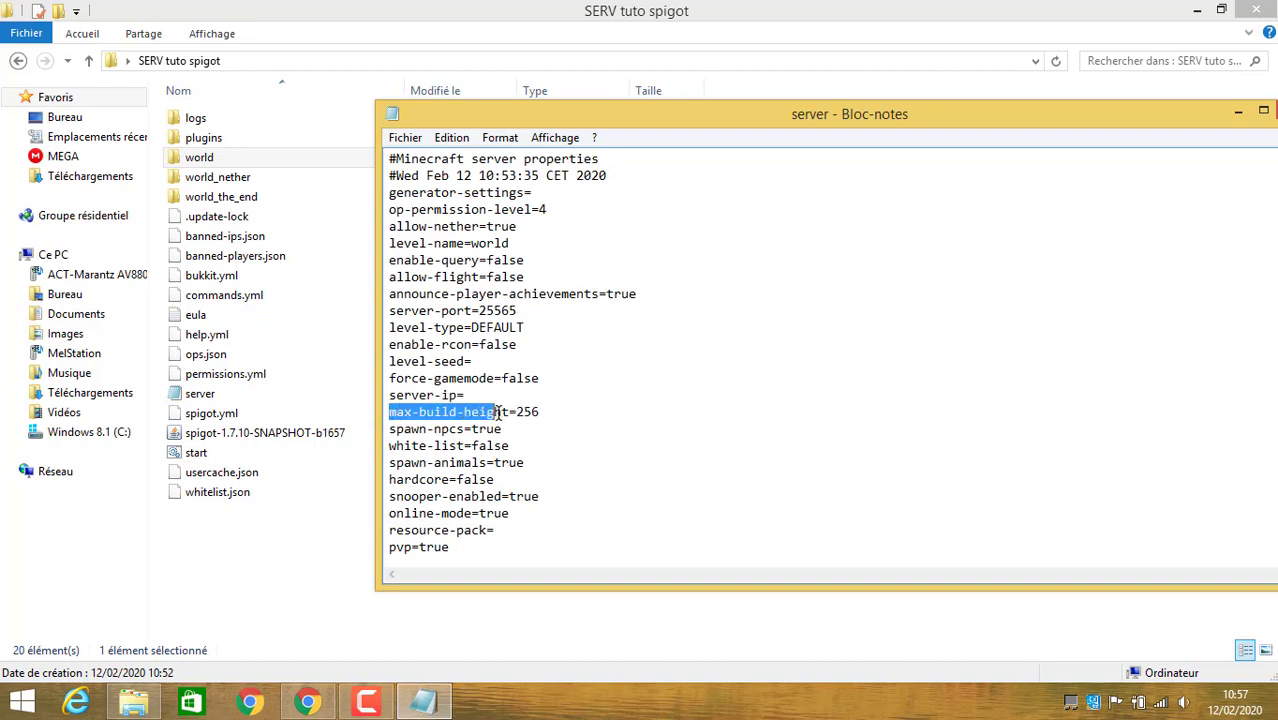
pyautogui.click(520, 411)
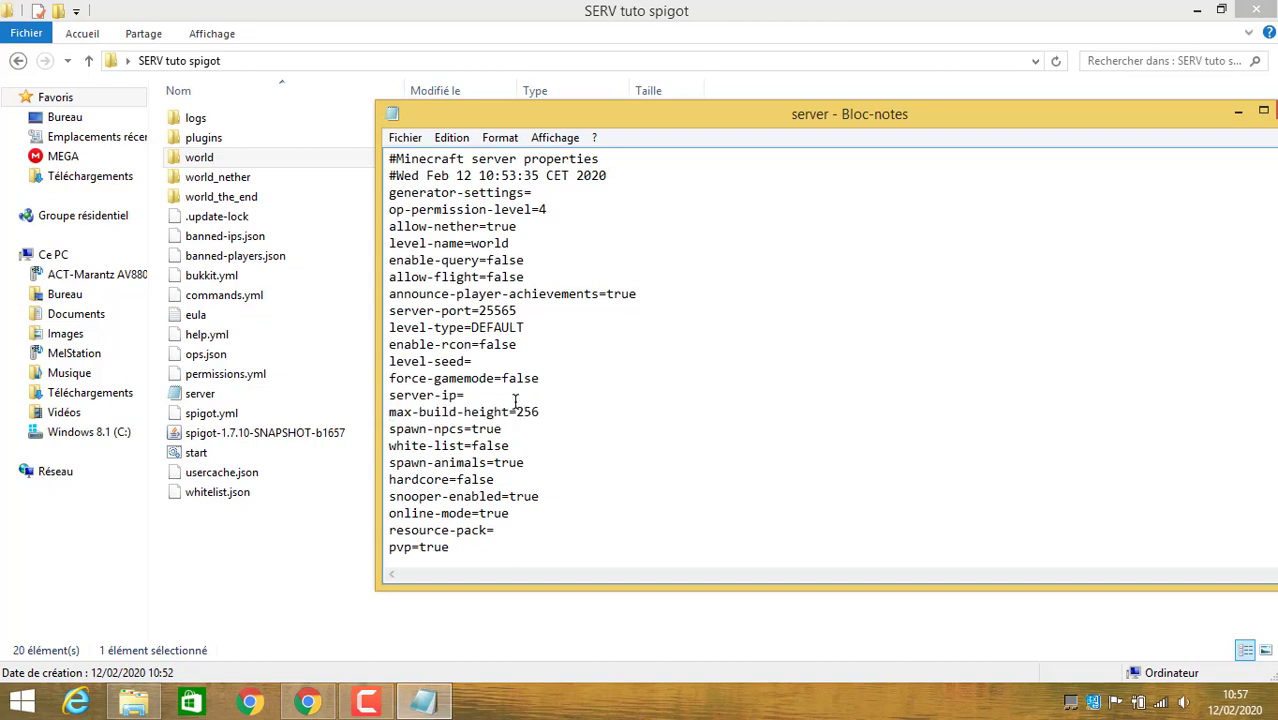
pyautogui.moveTo(517, 411); pyautogui.dragTo(542, 412)
# Review the spawn-npcs, white-list, spawn-animals, hardcore and snooper-enabled settings in server.properties.
pyautogui.click(389, 428)
pyautogui.moveTo(389, 428); pyautogui.dragTo(518, 430)
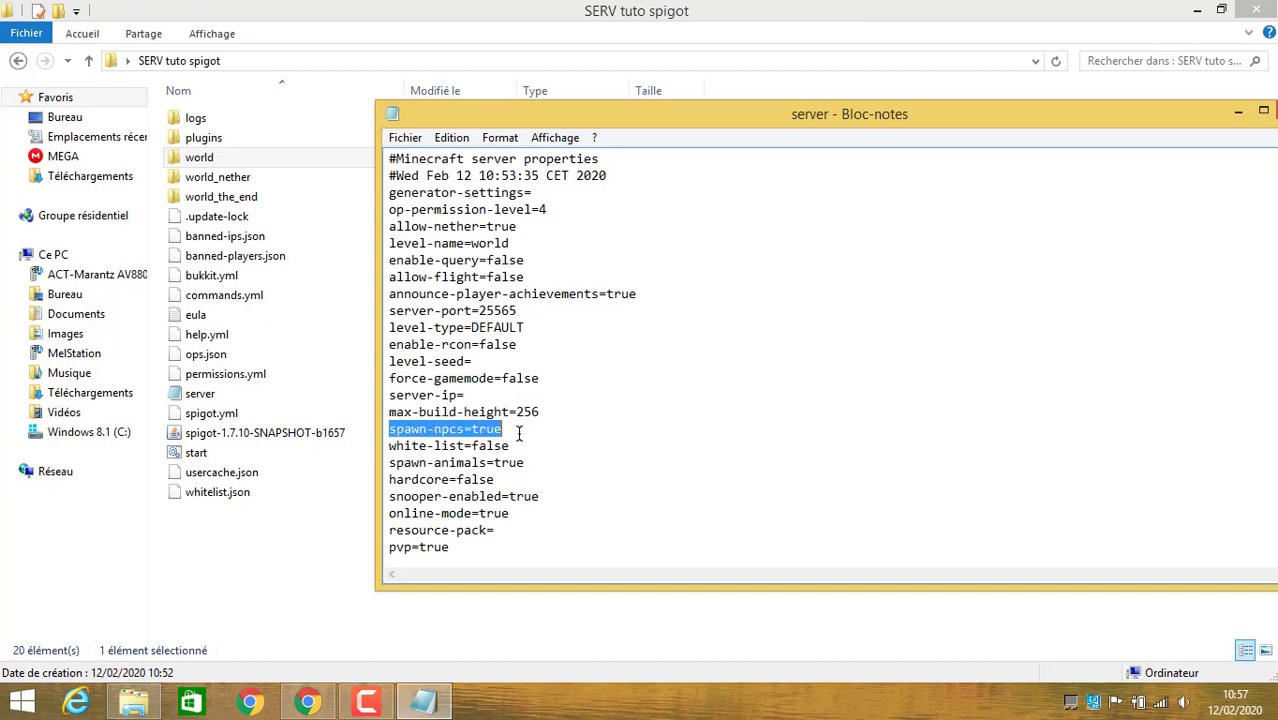
pyautogui.moveTo(389, 445); pyautogui.dragTo(522, 462)
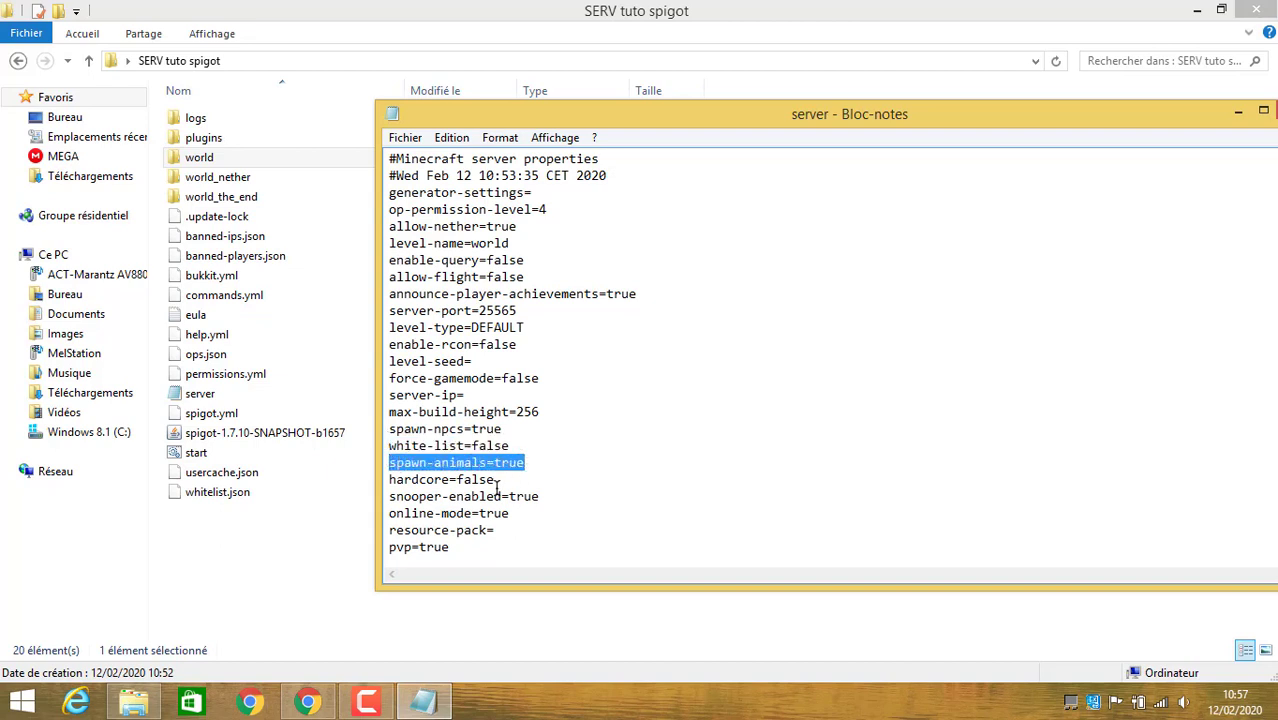
pyautogui.moveTo(496, 490)
pyautogui.mouseDown()
pyautogui.moveTo(388, 477)
pyautogui.moveTo(497, 490)
pyautogui.moveTo(498, 479)
pyautogui.mouseUp()
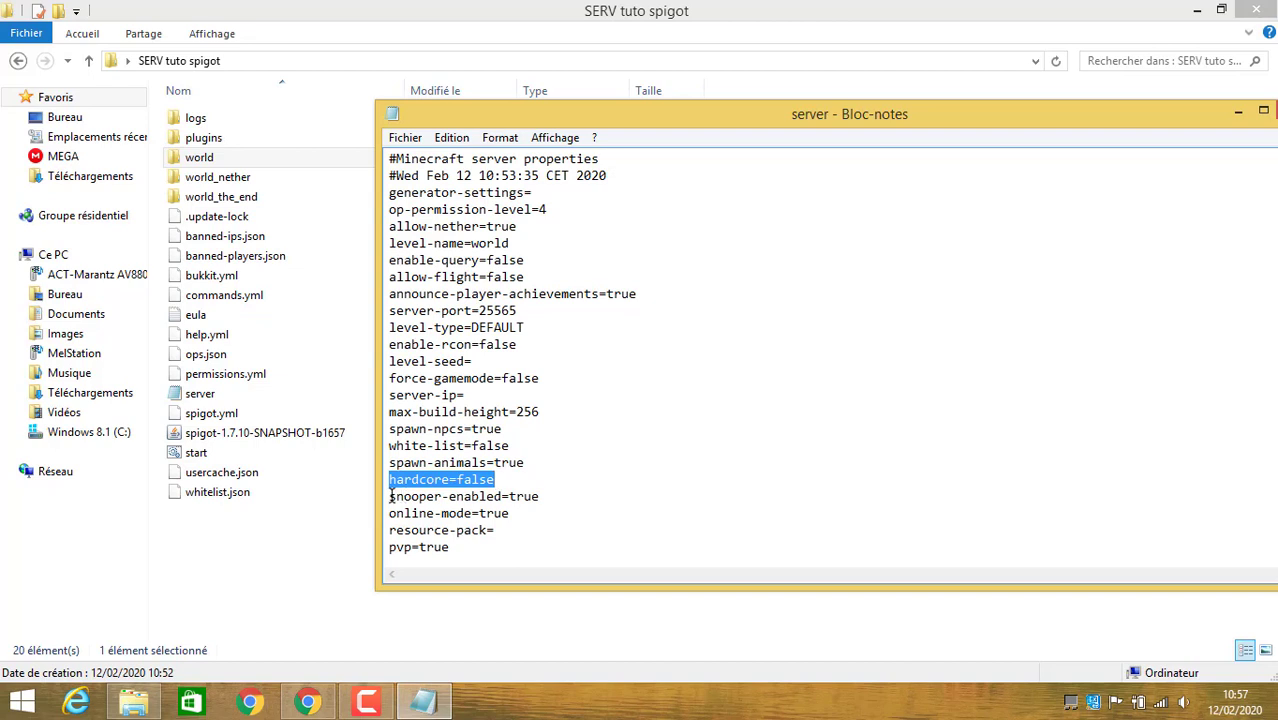
pyautogui.moveTo(385, 497); pyautogui.dragTo(550, 488)
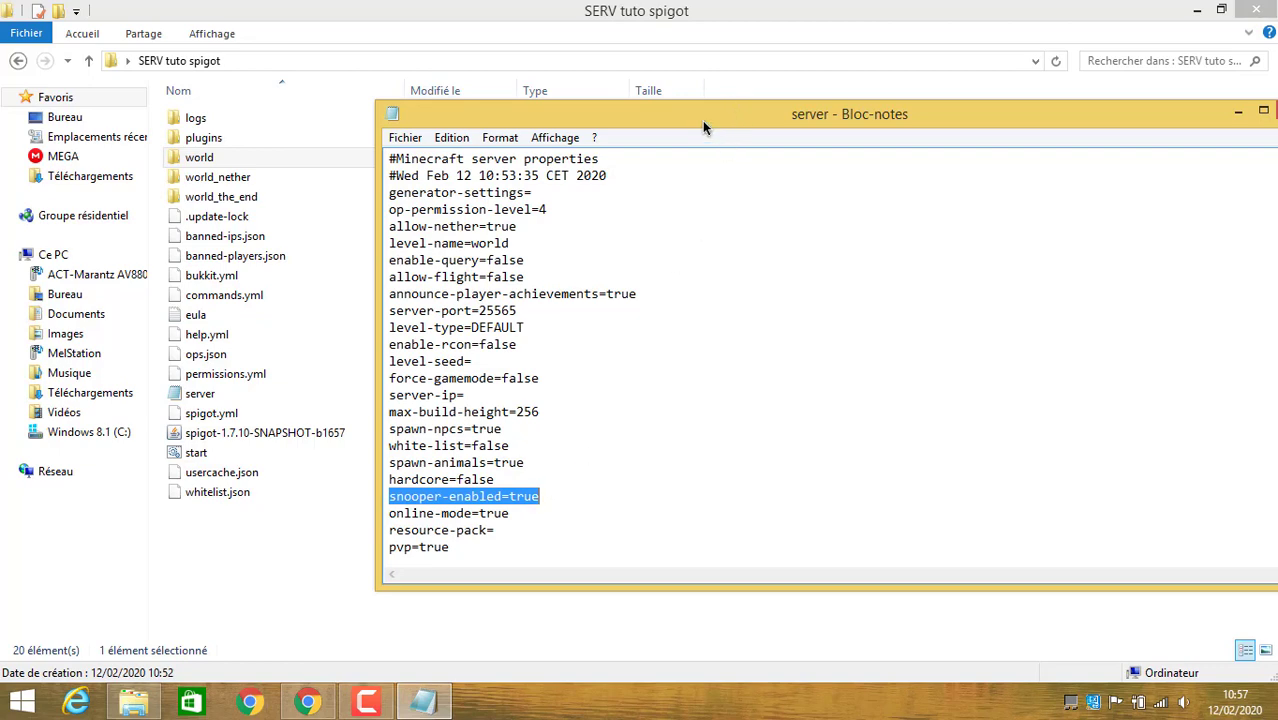
# Maximize the server.properties text window and examine the online-mode setting.
pyautogui.moveTo(702, 120); pyautogui.dragTo(636, 1)
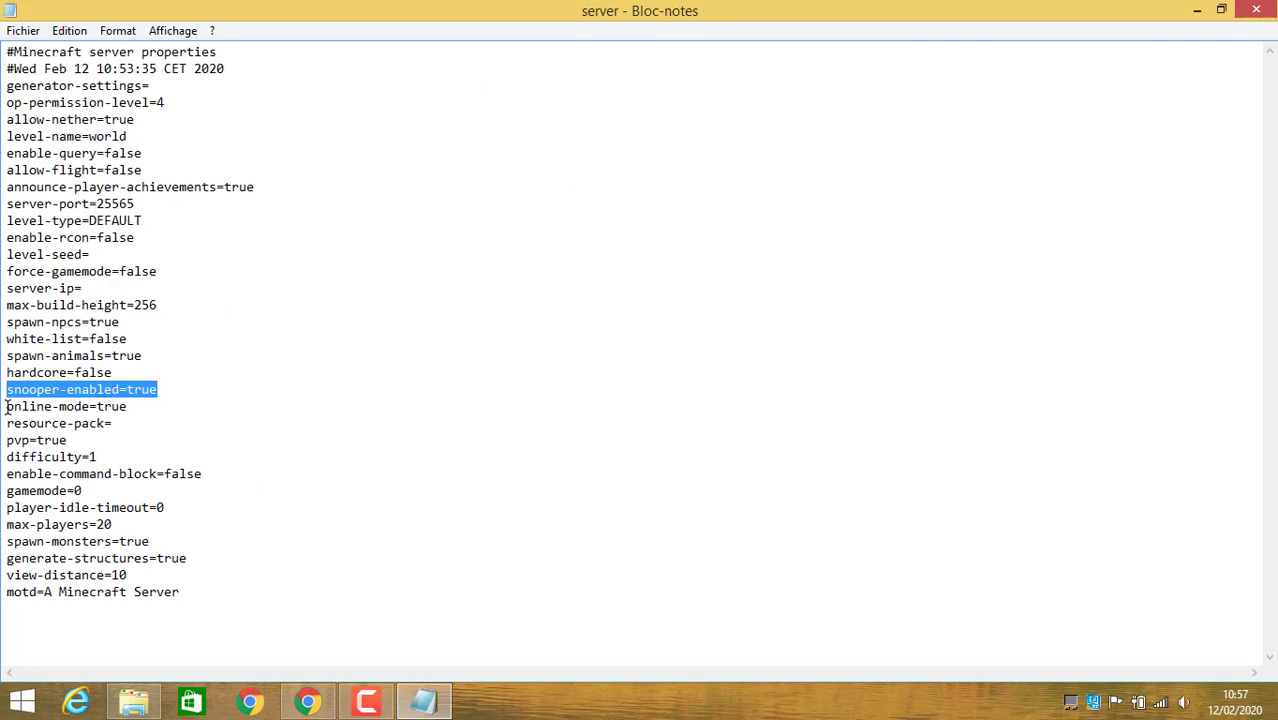
pyautogui.moveTo(5, 406); pyautogui.dragTo(148, 402)
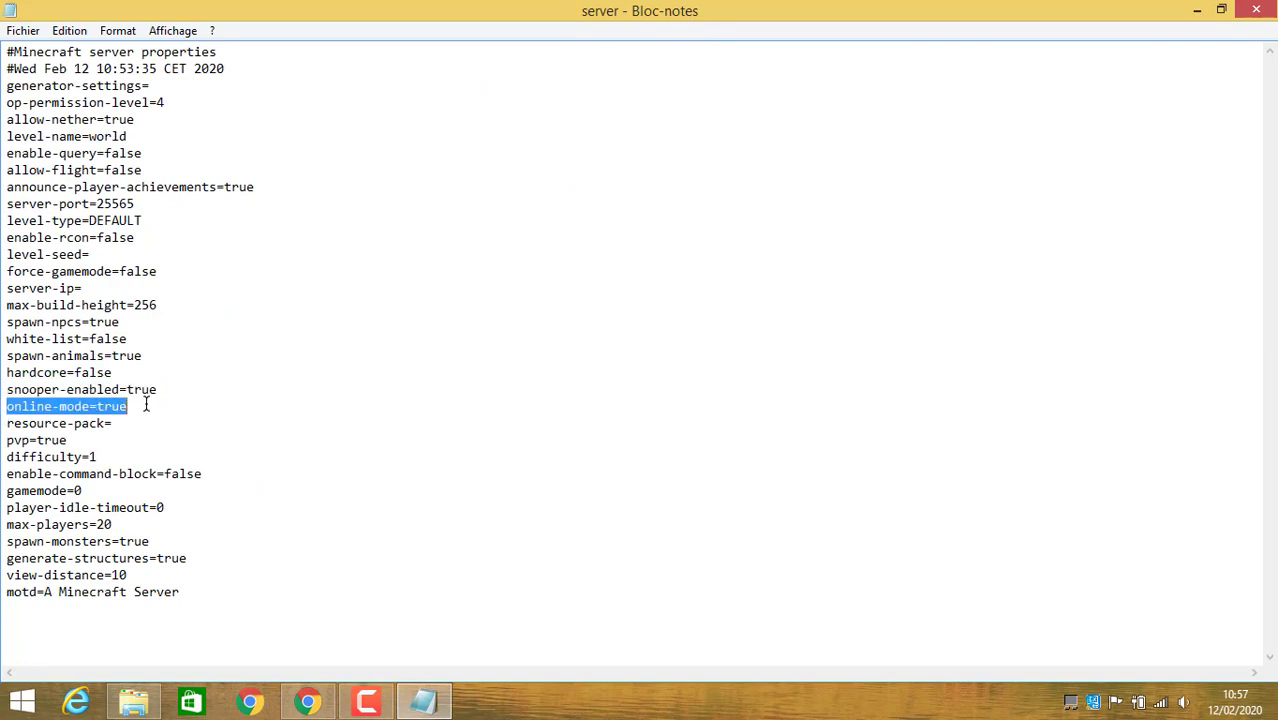
pyautogui.click(144, 406)
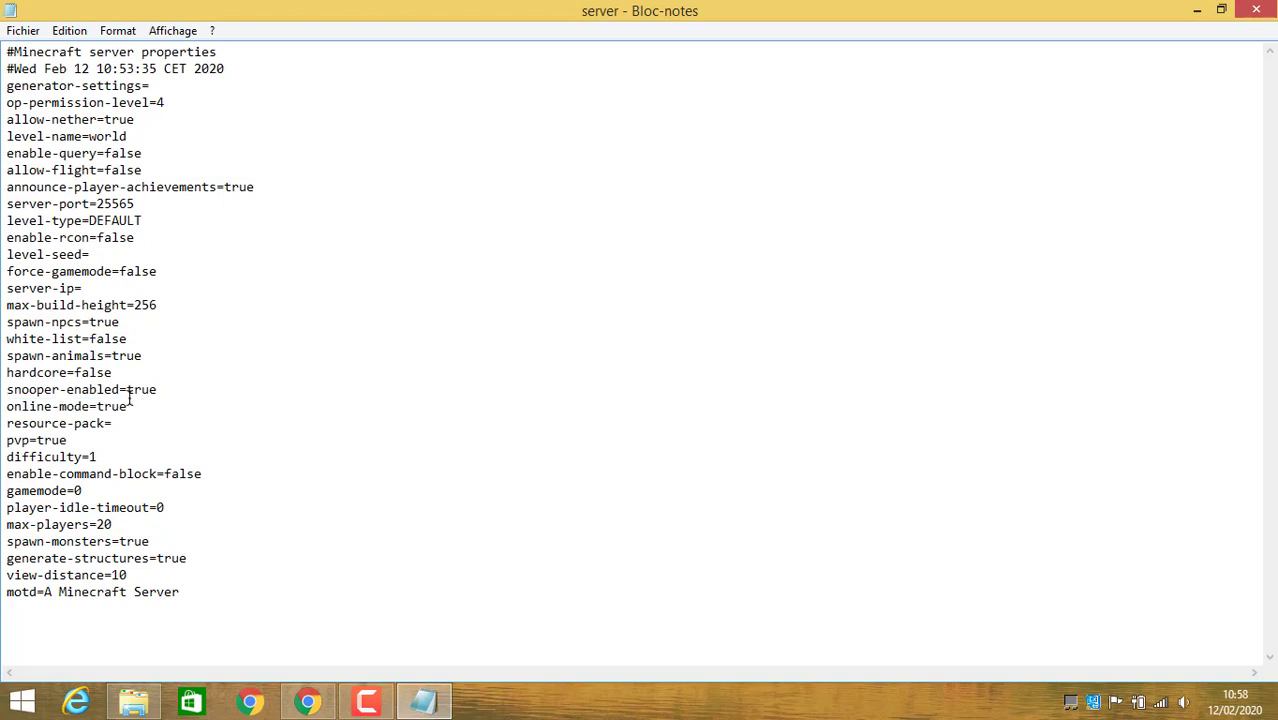
pyautogui.moveTo(128, 407); pyautogui.dragTo(99, 397)
pyautogui.press('BackSpace')
pyautogui.write('fa')
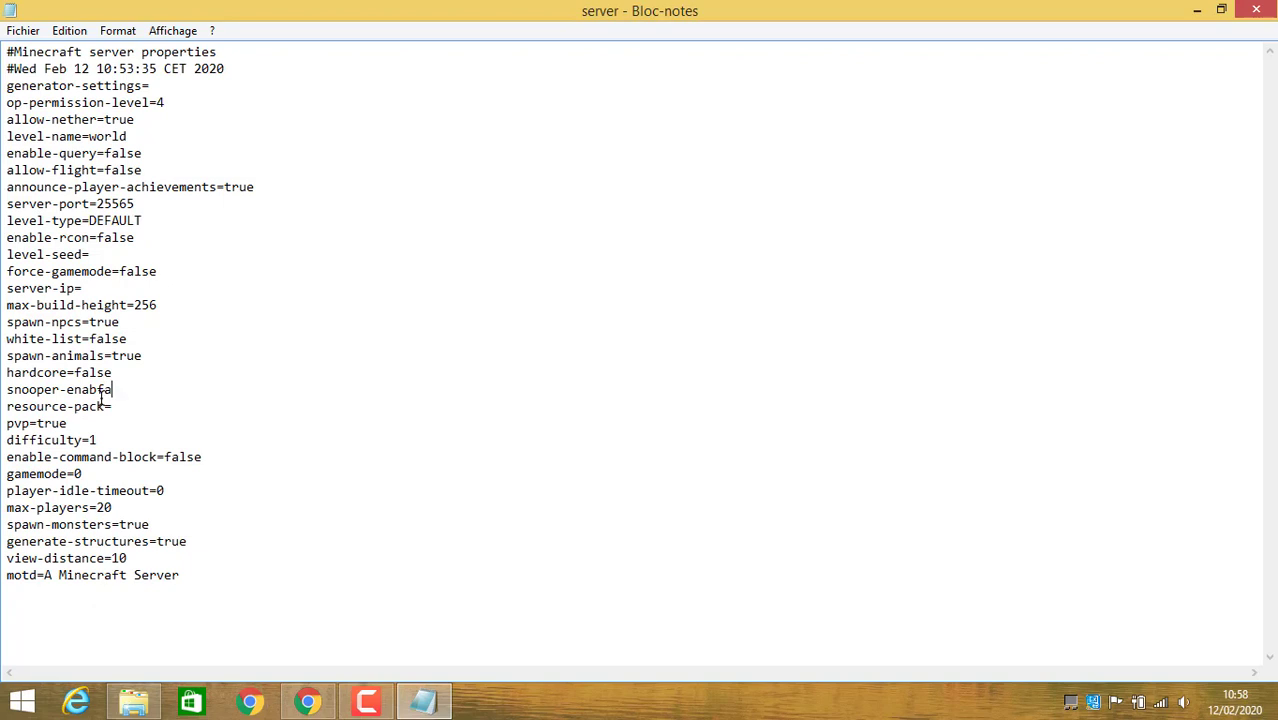
pyautogui.write('led=true')
pyautogui.hotkey('ctrl', 'z')
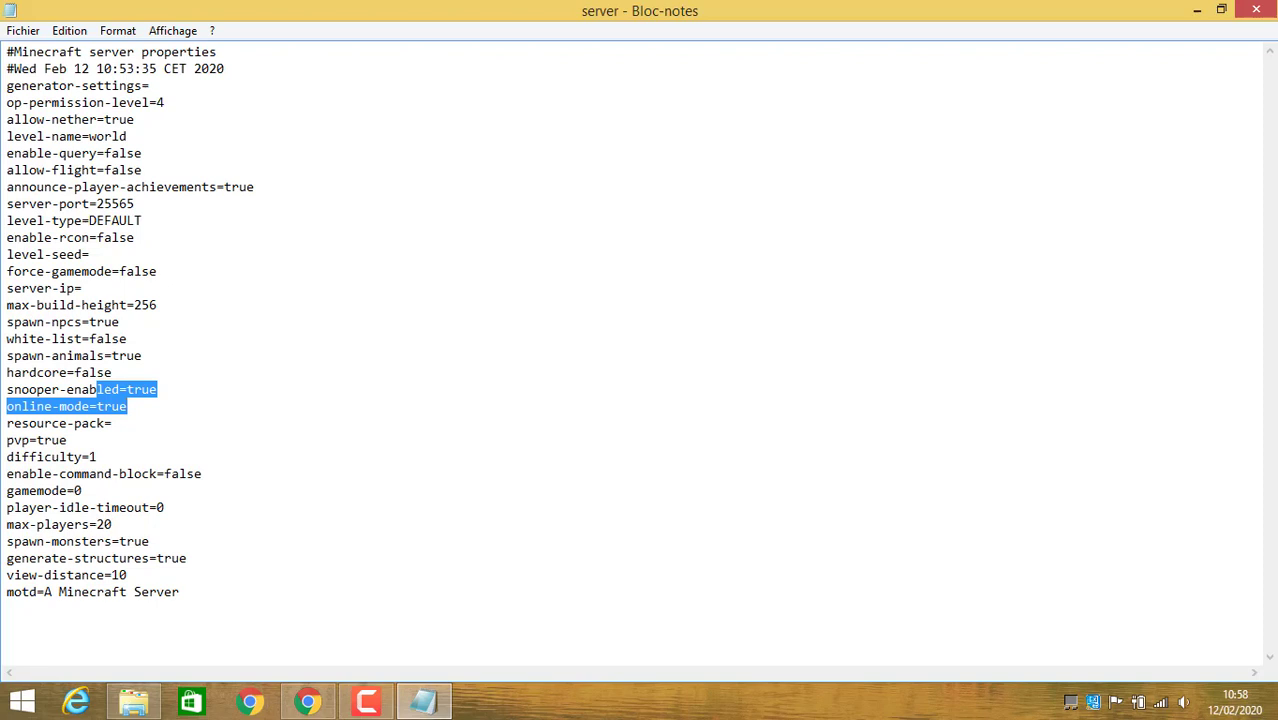
# Set online-mode to false in server.properties and restore the text window to its smaller size.
pyautogui.click(142, 412)
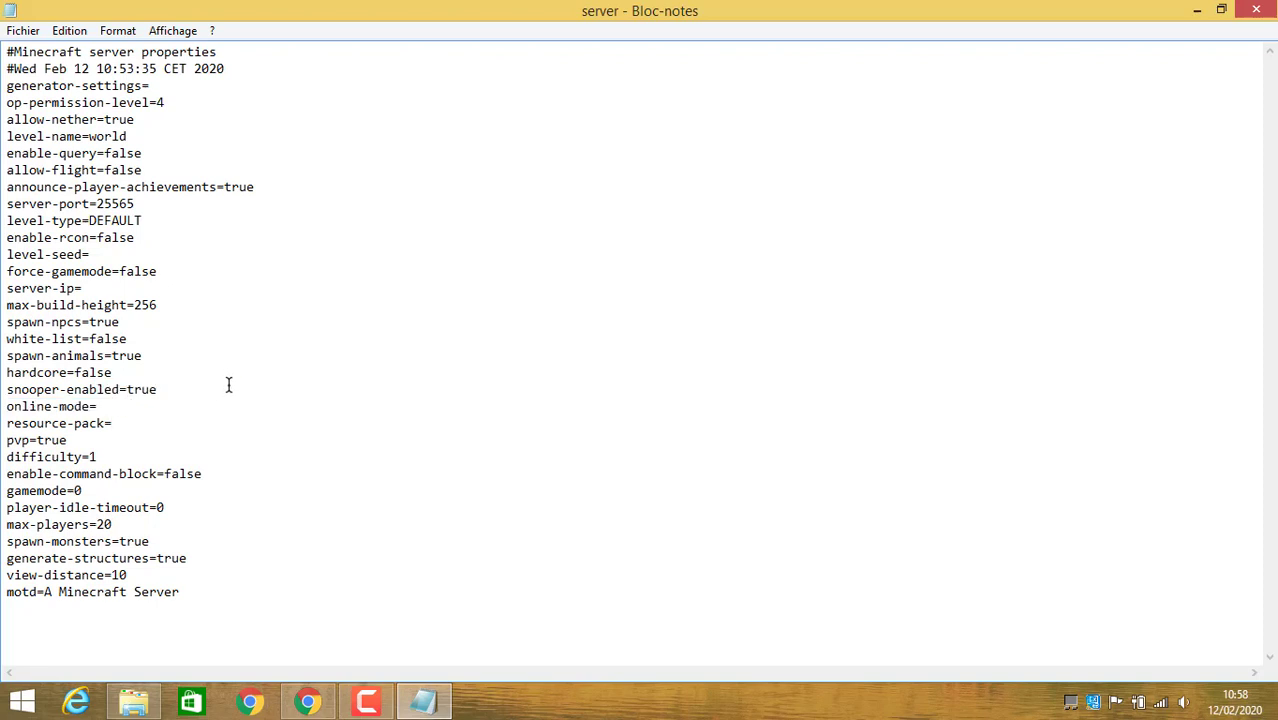
pyautogui.write('false')
pyautogui.doubleClick(410, 6)
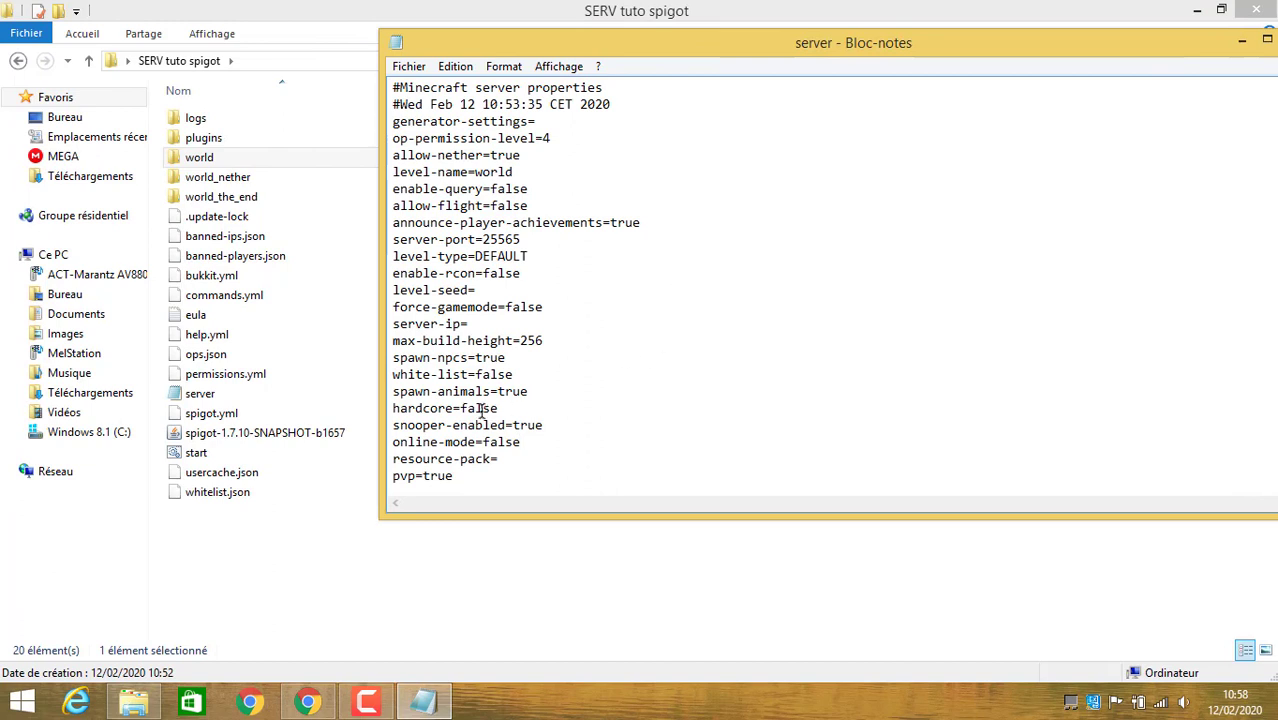
# Review the resource-pack, pvp and difficulty settings in server.properties.
pyautogui.click(500, 459)
pyautogui.moveTo(541, 455); pyautogui.dragTo(505, 459)
pyautogui.moveTo(206, 534); pyautogui.dragTo(298, 585)
pyautogui.moveTo(388, 610); pyautogui.dragTo(266, 556)
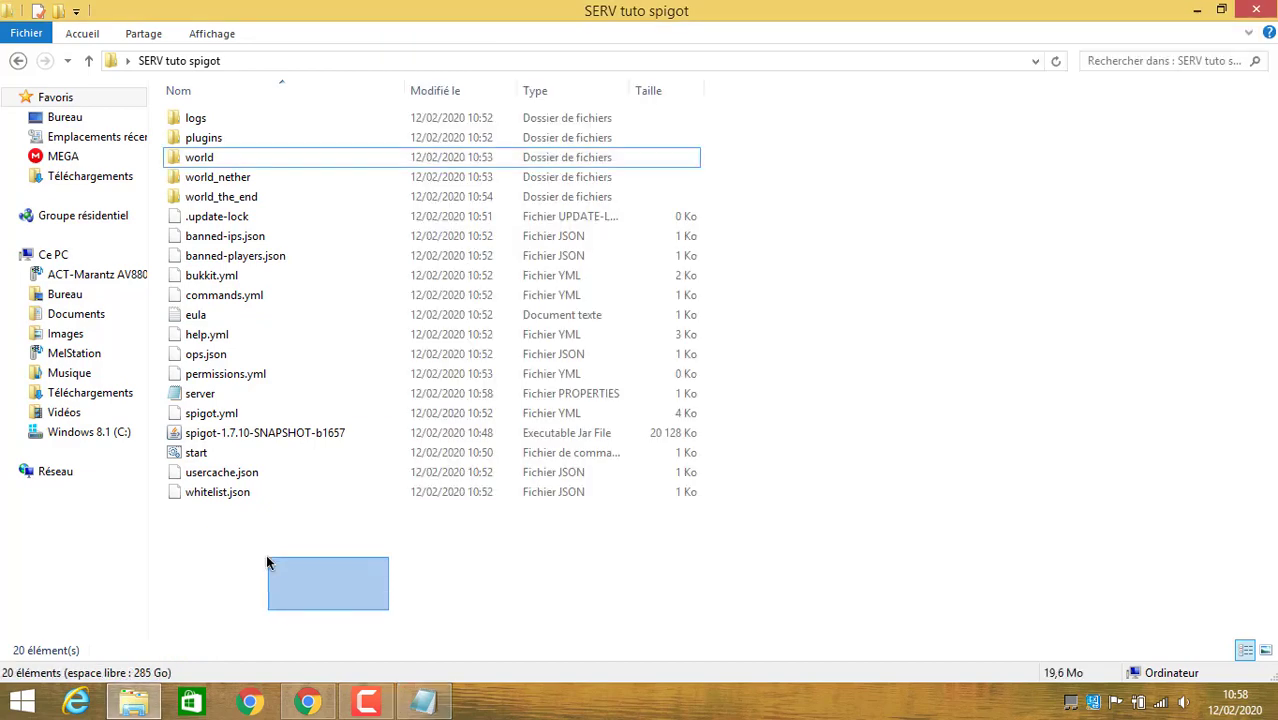
pyautogui.click(418, 705)
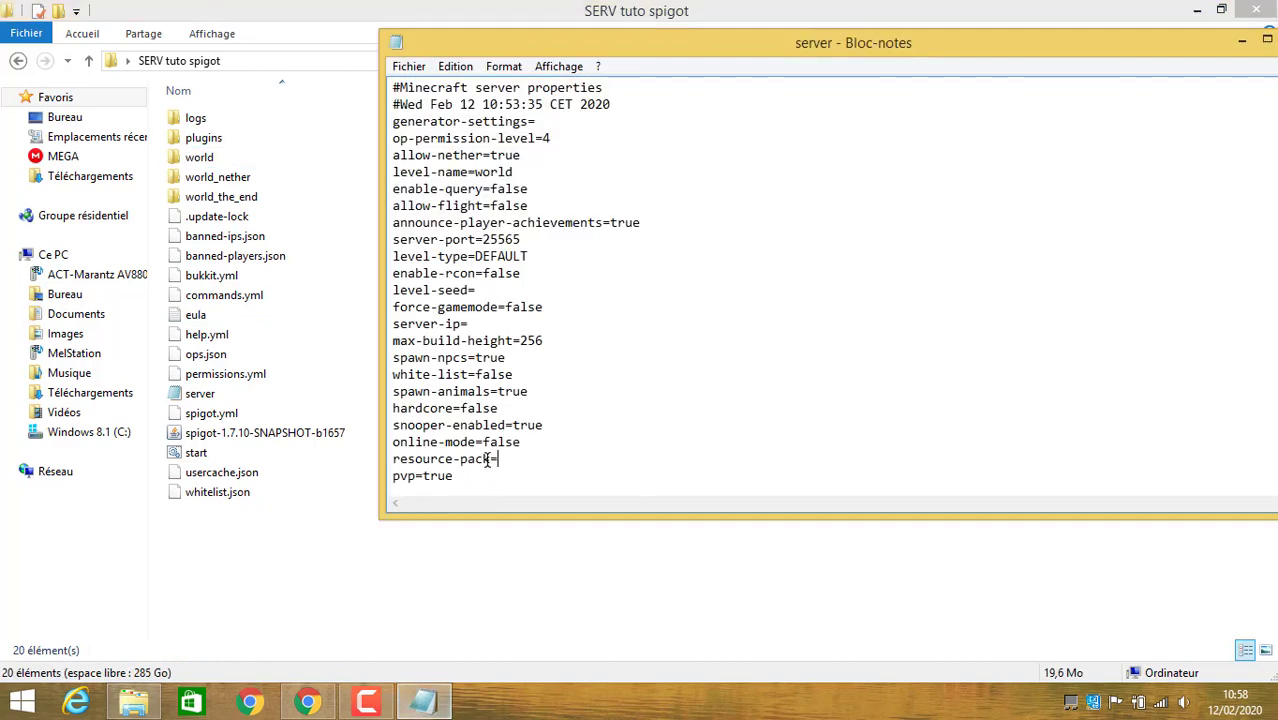
pyautogui.scroll(-4, 472, 486)
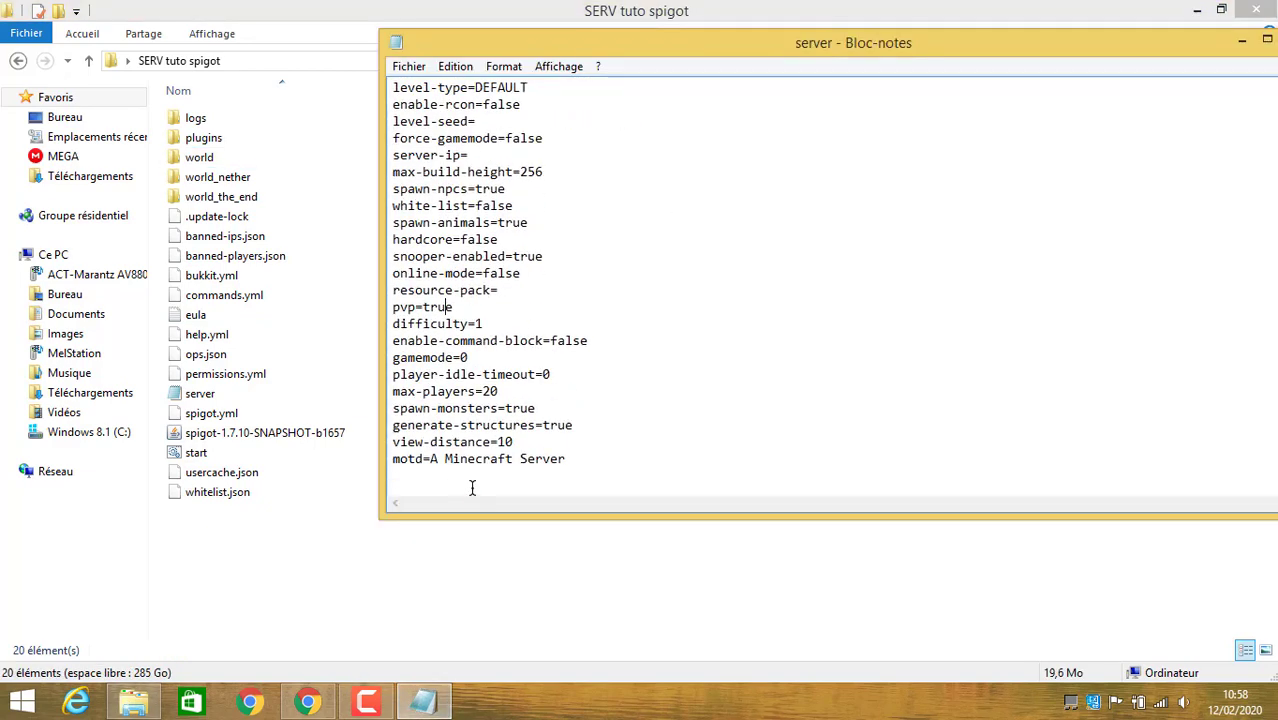
pyautogui.moveTo(483, 324)
pyautogui.mouseDown()
pyautogui.moveTo(393, 327)
pyautogui.moveTo(484, 324)
pyautogui.mouseUp()
pyautogui.click(393, 324)
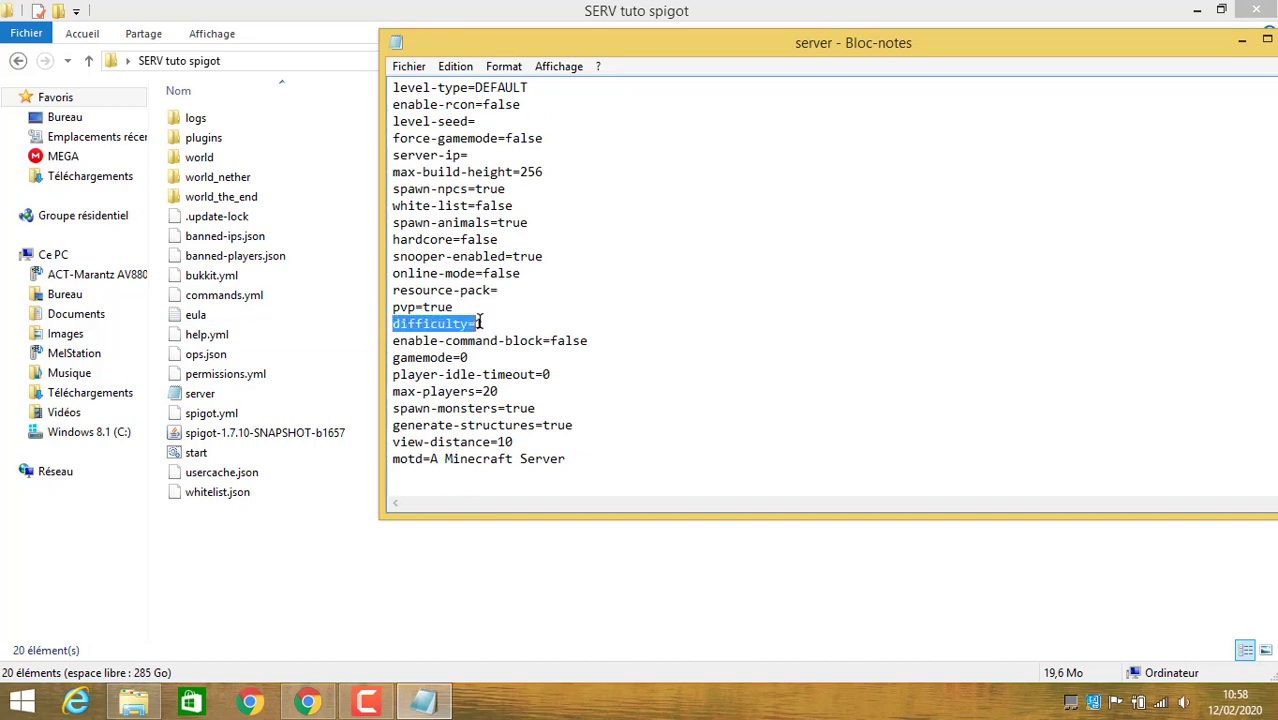
pyautogui.click(489, 322)
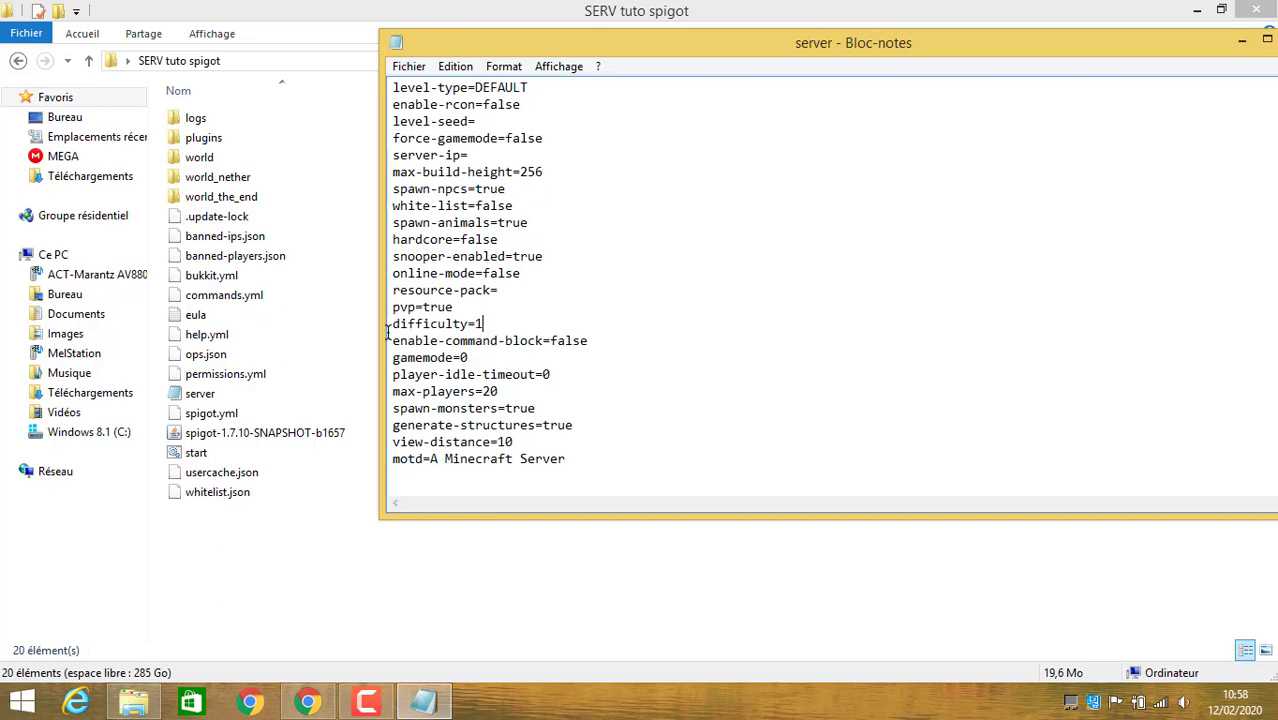
# Set enable-command-block to true and examine the player-idle-timeout setting.
pyautogui.moveTo(587, 340); pyautogui.dragTo(552, 334)
pyautogui.write('tru')
pyautogui.moveTo(559, 374); pyautogui.dragTo(376, 376)
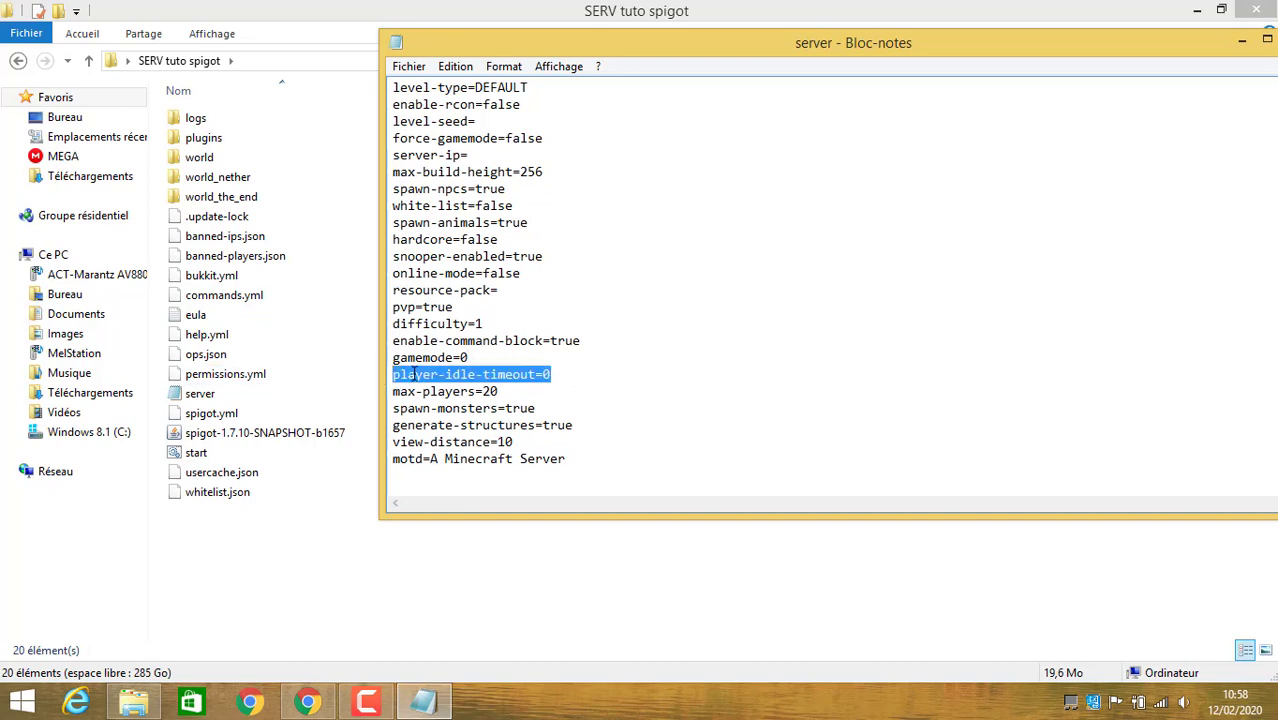
pyautogui.click(415, 374)
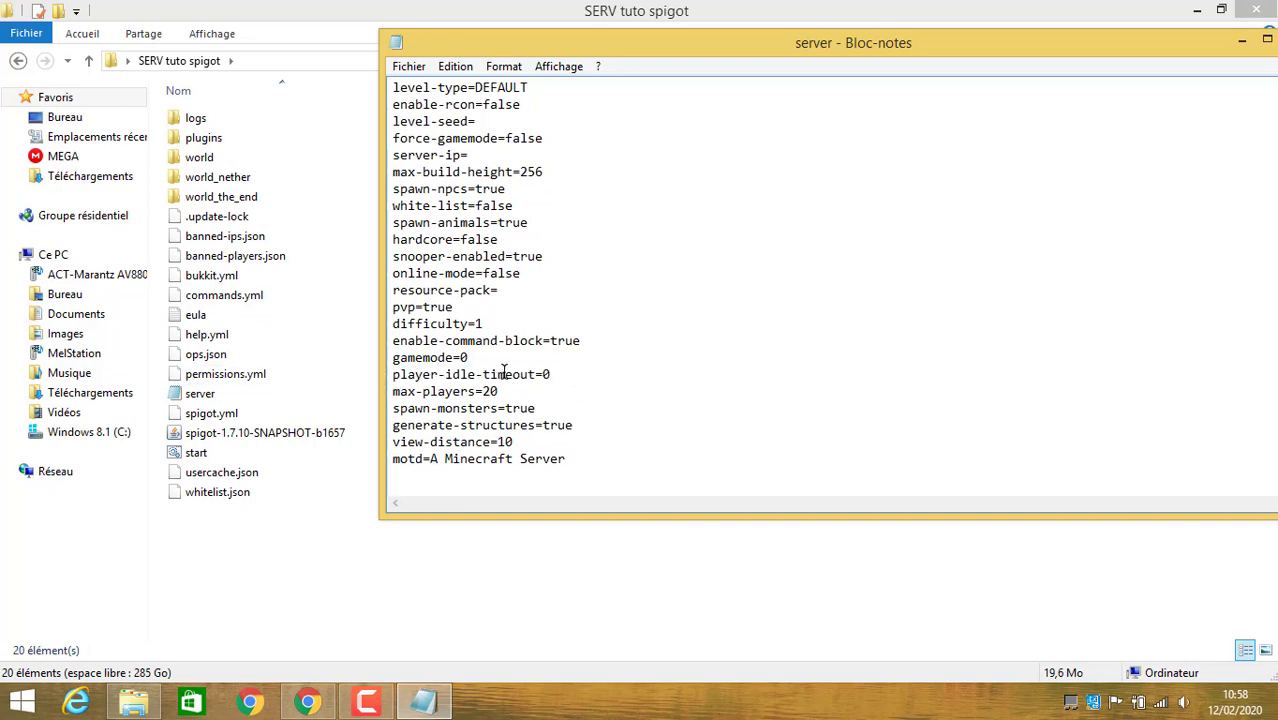
# Set max-players to 5 in server.properties.
pyautogui.moveTo(519, 390); pyautogui.dragTo(469, 397)
pyautogui.click(490, 391)
pyautogui.moveTo(500, 390); pyautogui.dragTo(366, 394)
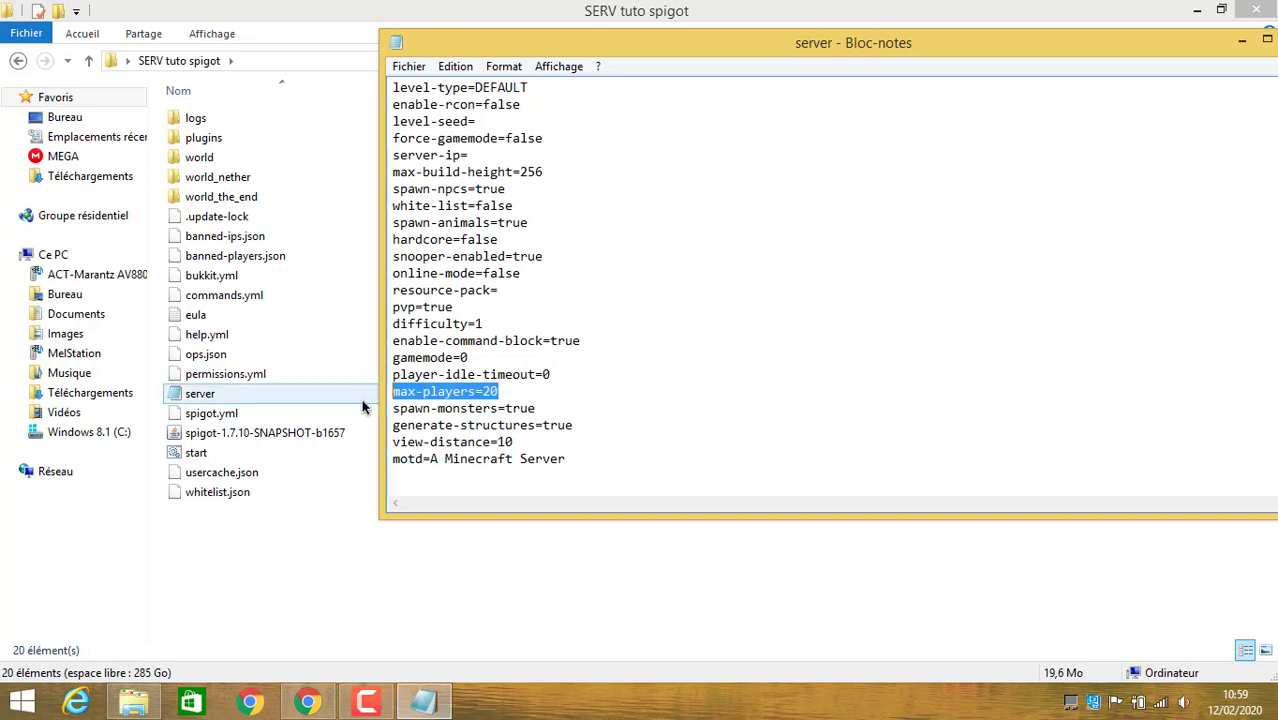
pyautogui.click(498, 391)
pyautogui.doubleClick(491, 391)
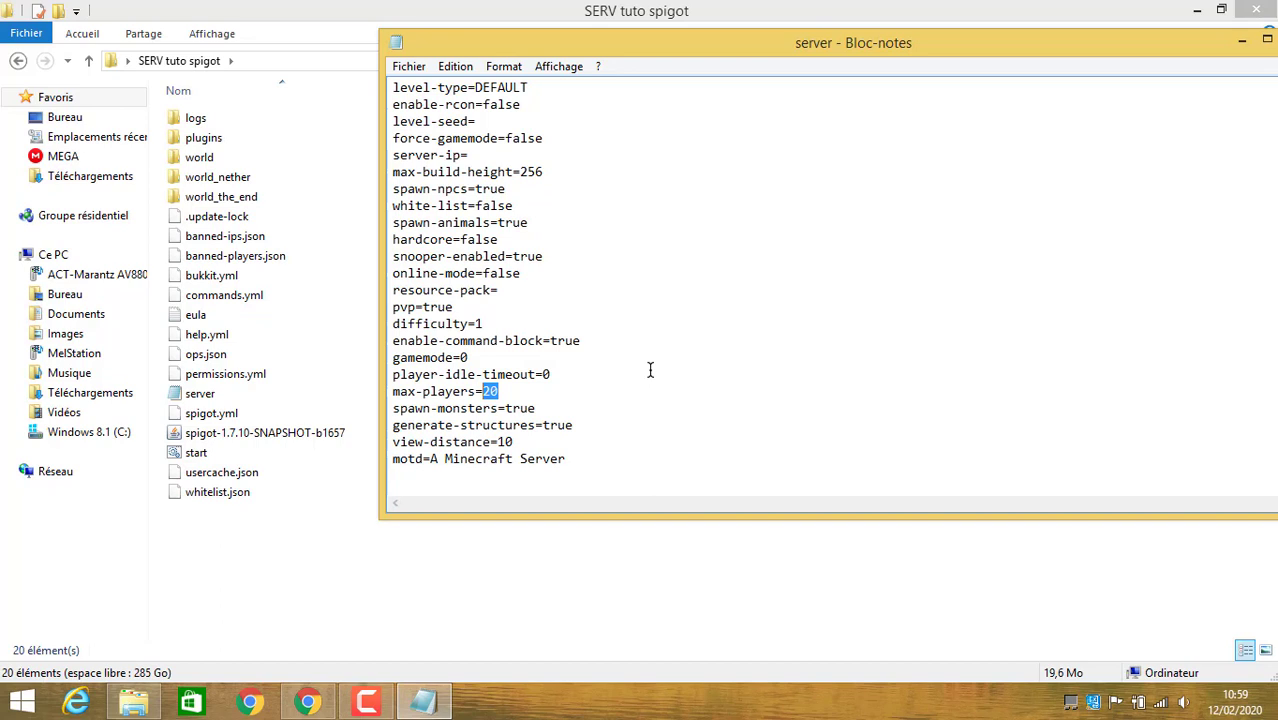
pyautogui.write('5')
# Review the spawn-monsters and generate-structures settings in server.properties.
pyautogui.moveTo(550, 402)
pyautogui.mouseDown()
pyautogui.moveTo(398, 386)
pyautogui.moveTo(392, 408)
pyautogui.moveTo(540, 403)
pyautogui.mouseUp()
pyautogui.click(538, 404)
pyautogui.moveTo(398, 408); pyautogui.dragTo(535, 404)
pyautogui.click(538, 404)
pyautogui.moveTo(393, 425); pyautogui.dragTo(497, 441)
pyautogui.click(575, 427)
pyautogui.click(582, 407)
# Replace the motd text in server.properties with "Serveur tuto".
pyautogui.click(566, 458)
pyautogui.moveTo(566, 458); pyautogui.dragTo(430, 458)
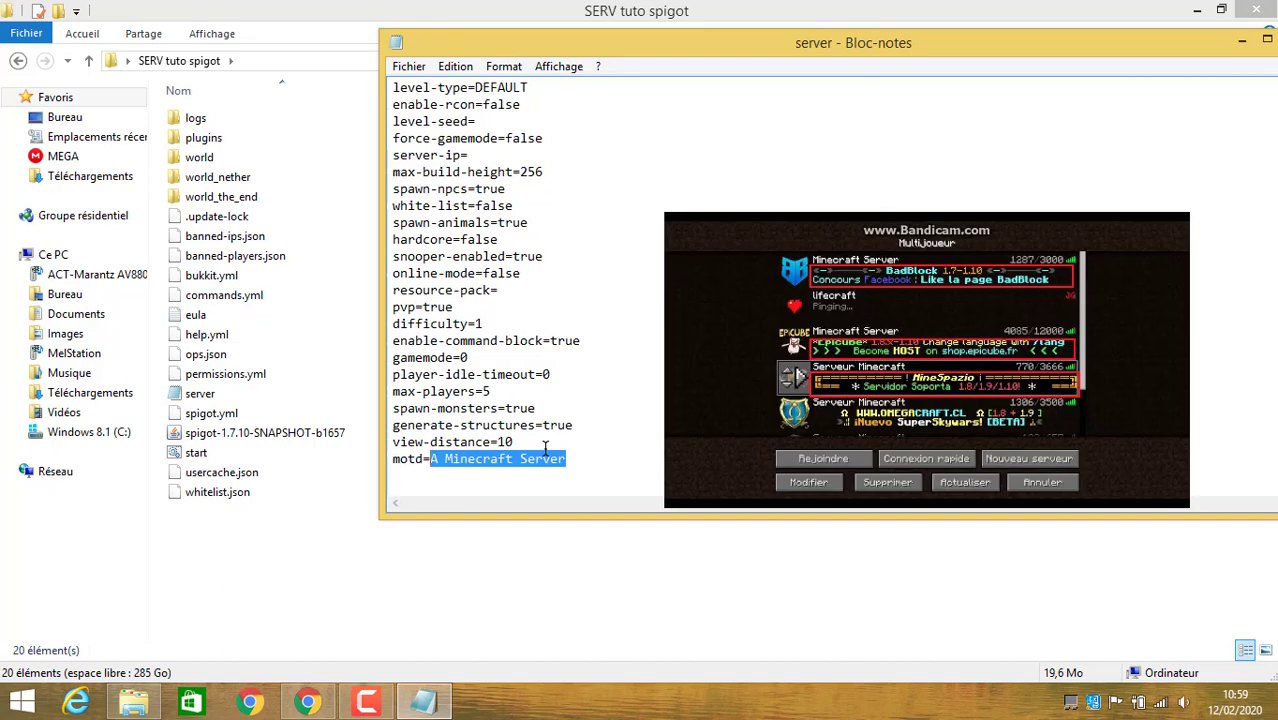
pyautogui.write('Serveur')
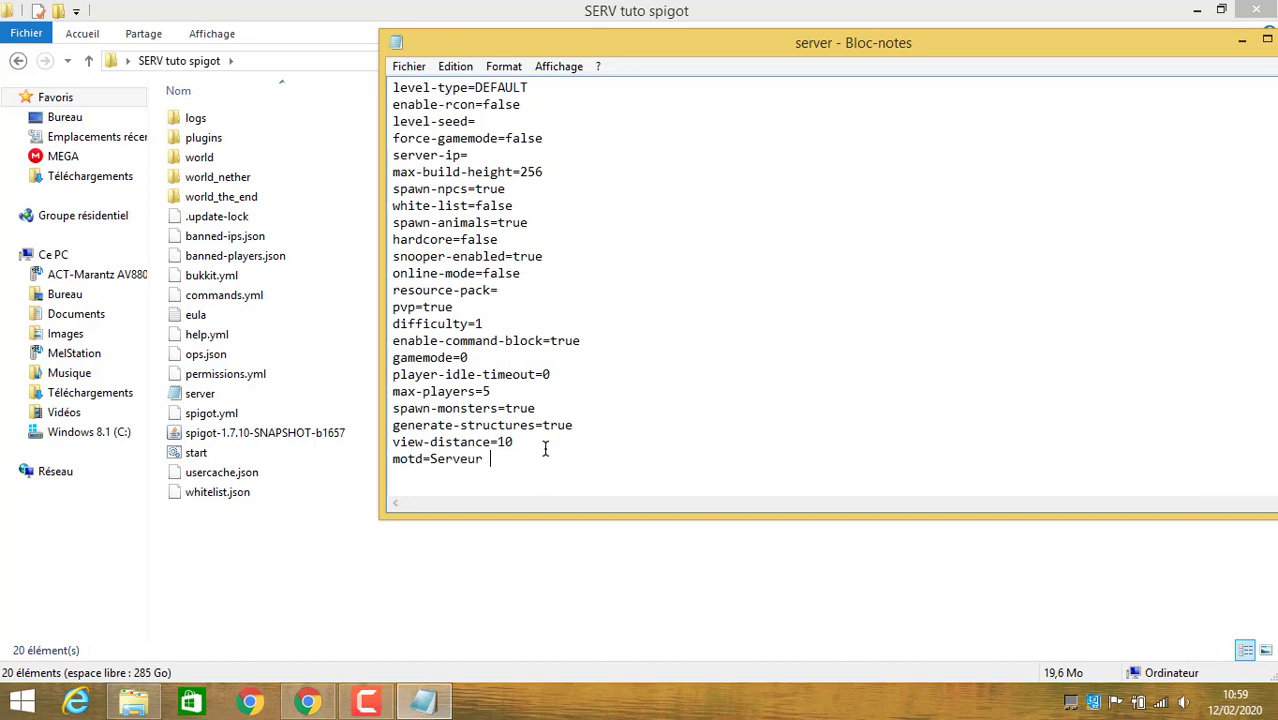
pyautogui.write(' tut')
pyautogui.press('BackSpace')
pyautogui.press('BackSpace')
pyautogui.write('to')
# Save the edited server.properties file and close its text window.
pyautogui.click(408, 66)
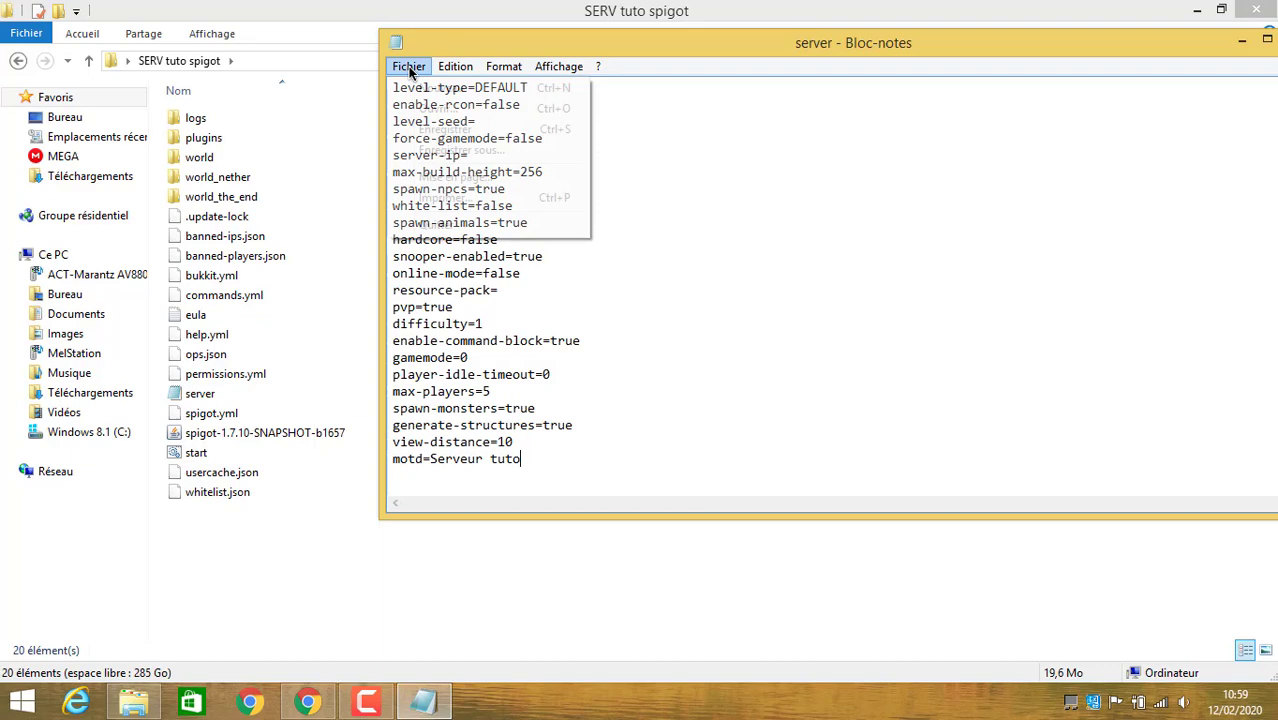
pyautogui.click(477, 135)
pyautogui.moveTo(1193, 45); pyautogui.dragTo(1027, 64)
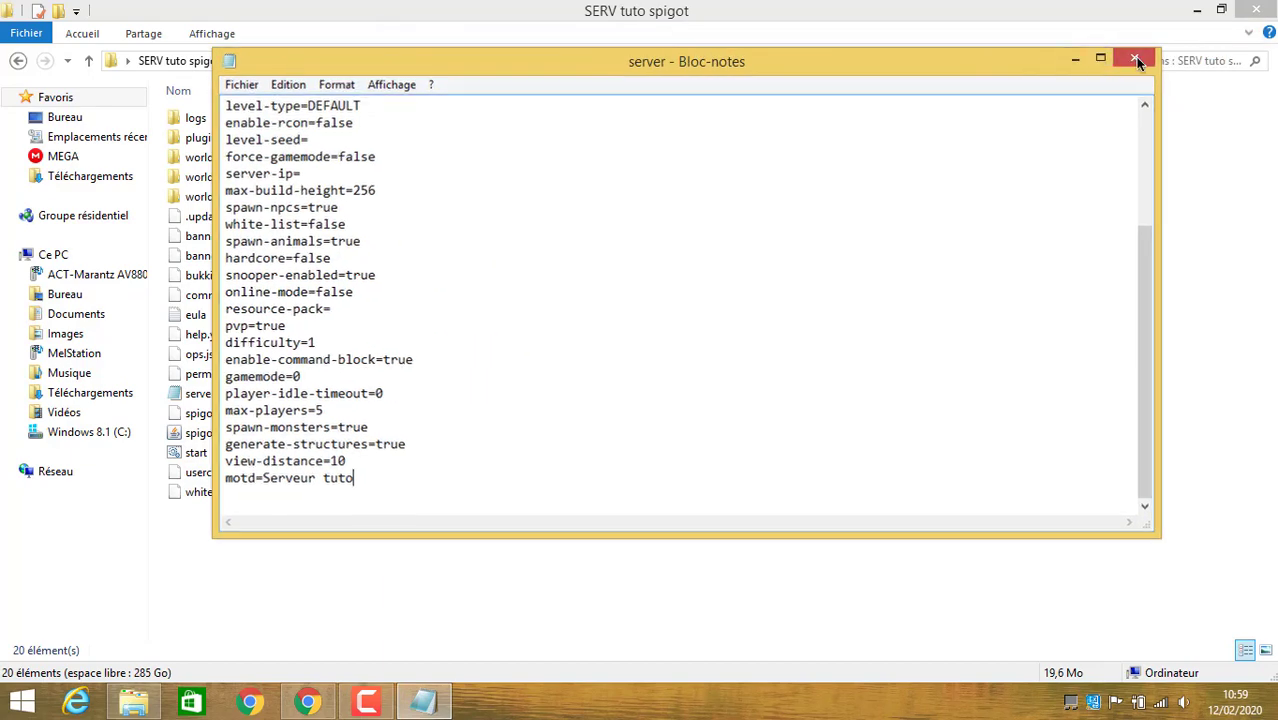
pyautogui.click(1135, 57)
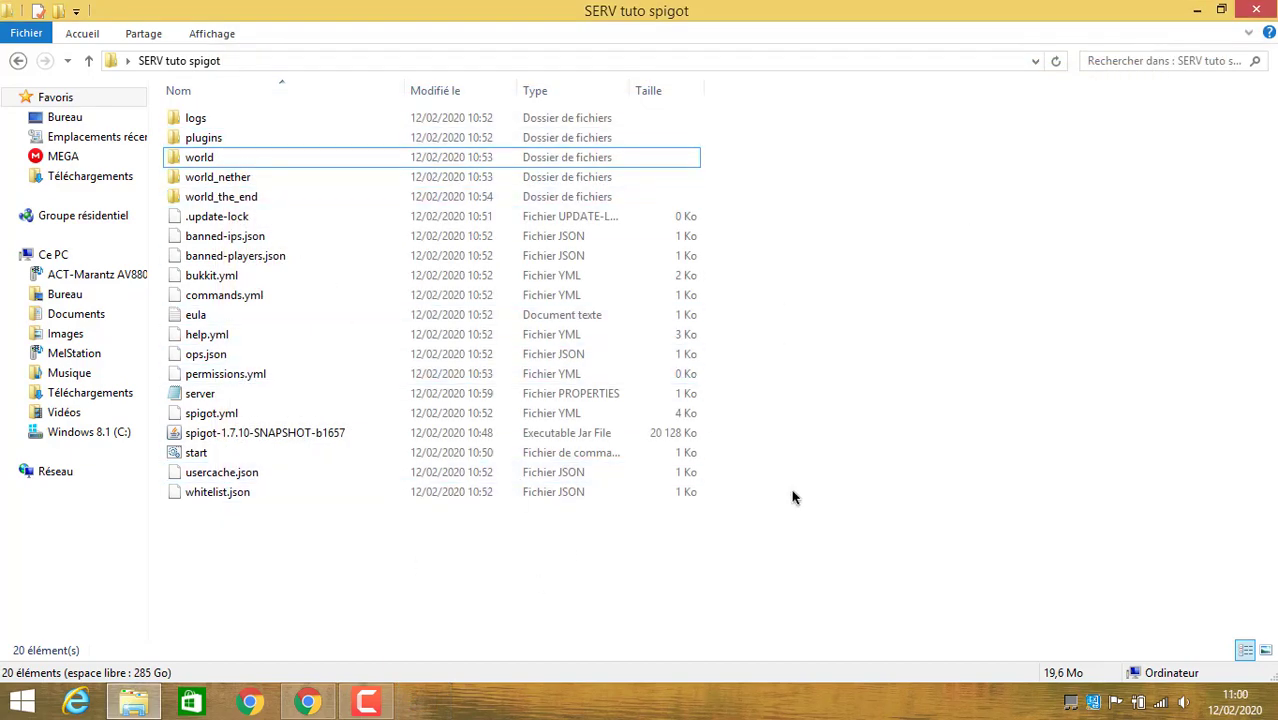
pyautogui.click(369, 708)
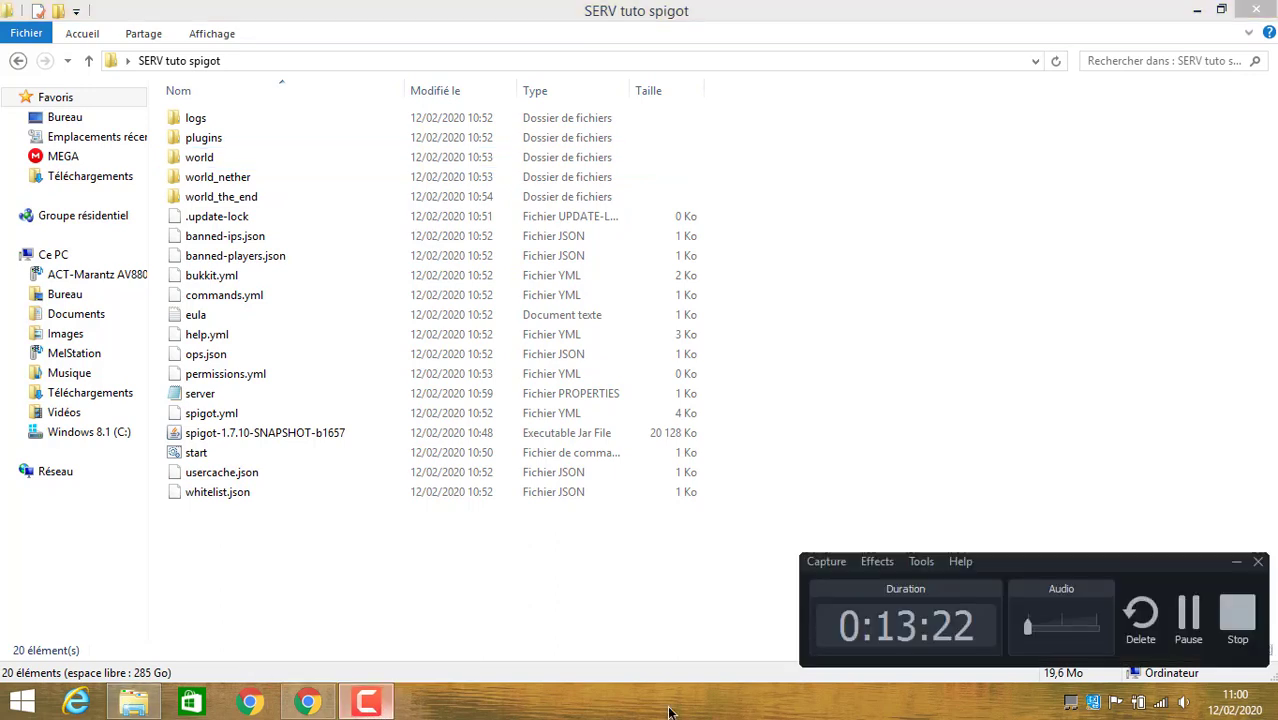
pyautogui.click(1189, 620)
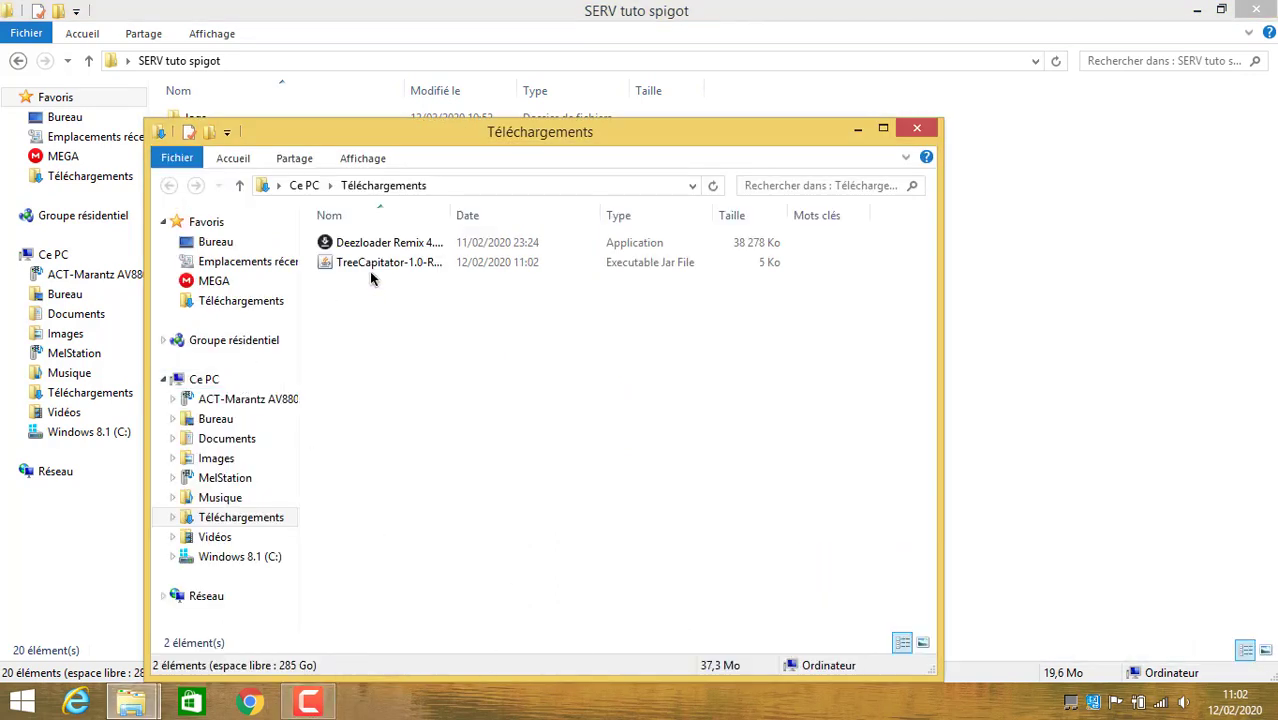
# Delete the Deezloader Remix application from the downloads folder and move the TreeCapitator jar into the server's plugins folder.
pyautogui.click(430, 246)
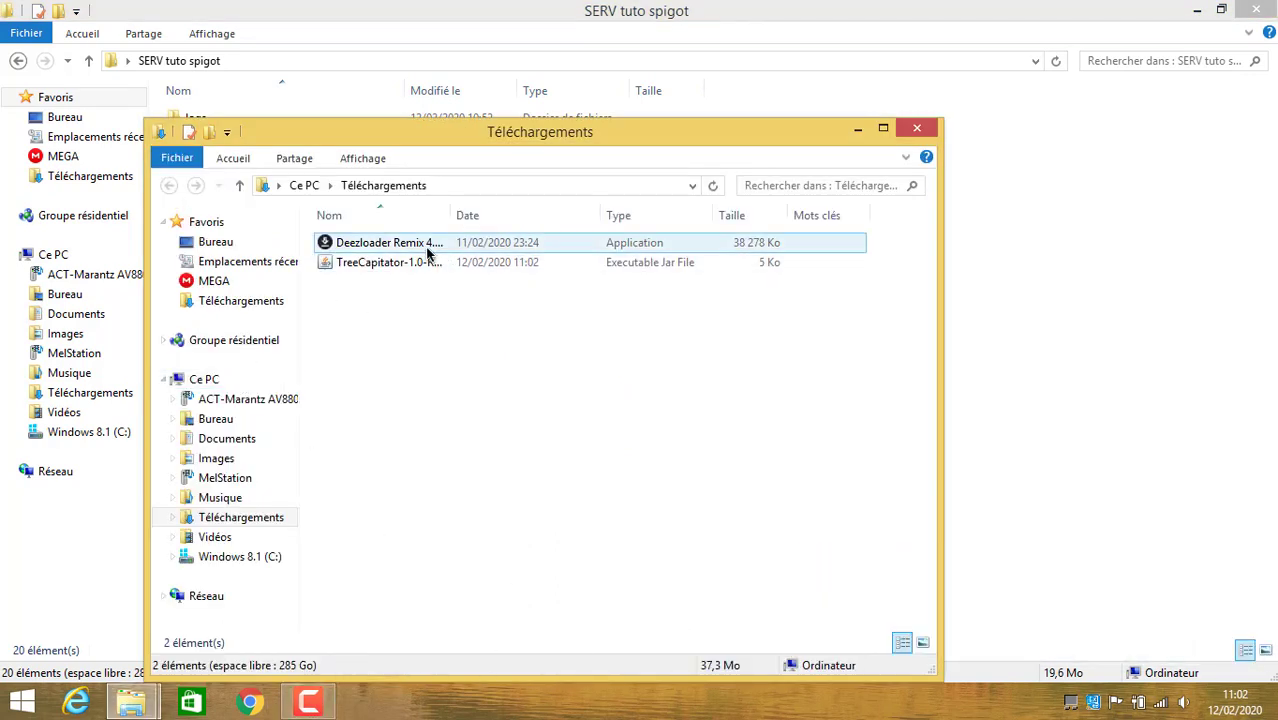
pyautogui.press('Delete')
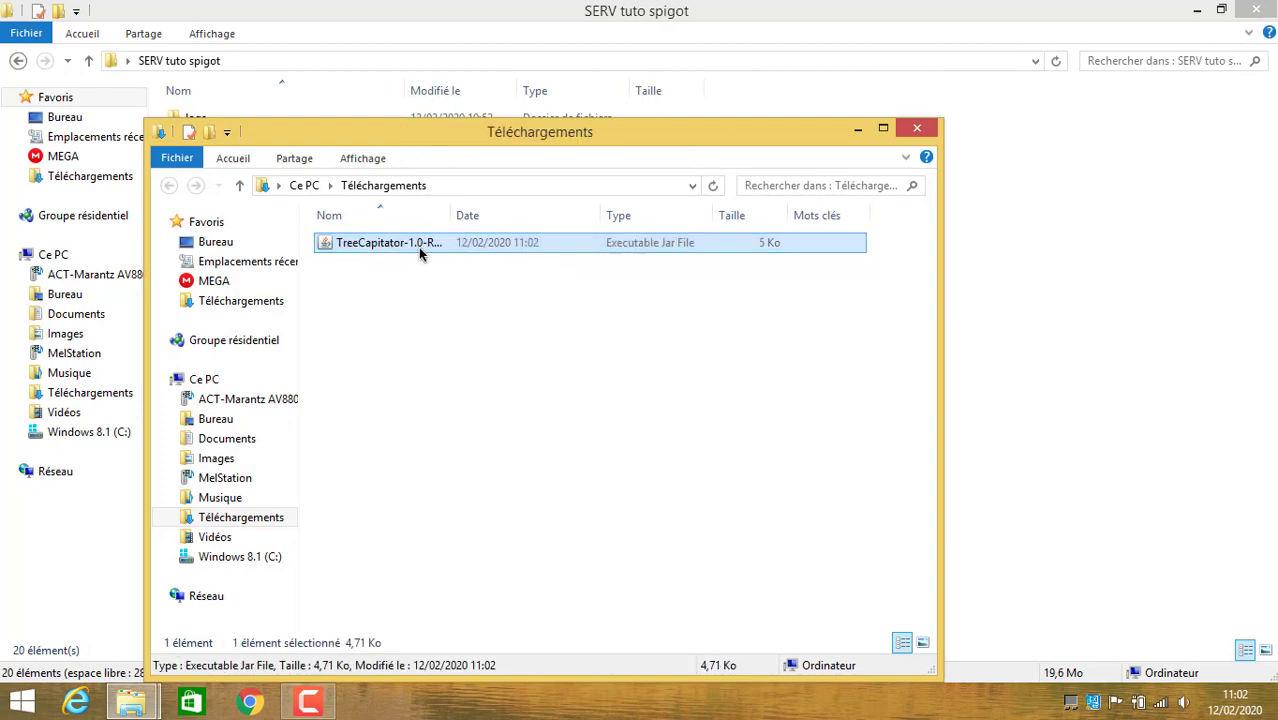
pyautogui.moveTo(420, 128); pyautogui.dragTo(833, 119)
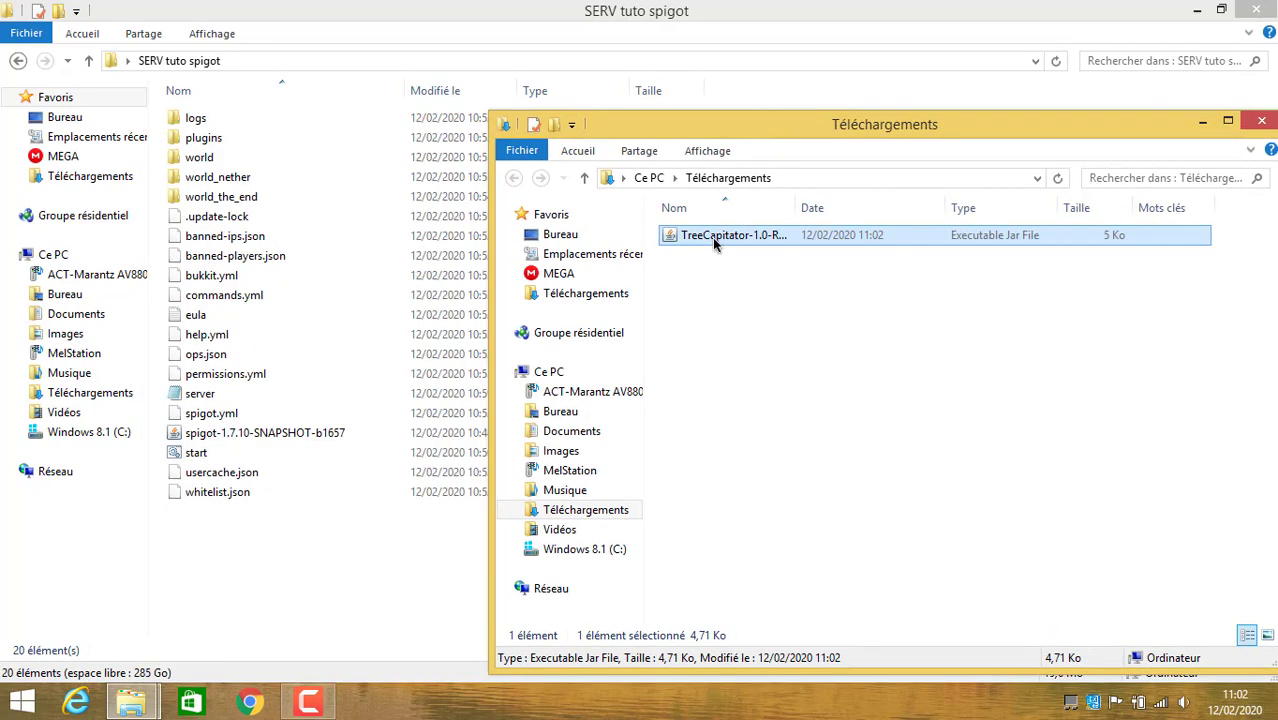
pyautogui.moveTo(712, 237); pyautogui.dragTo(243, 136)
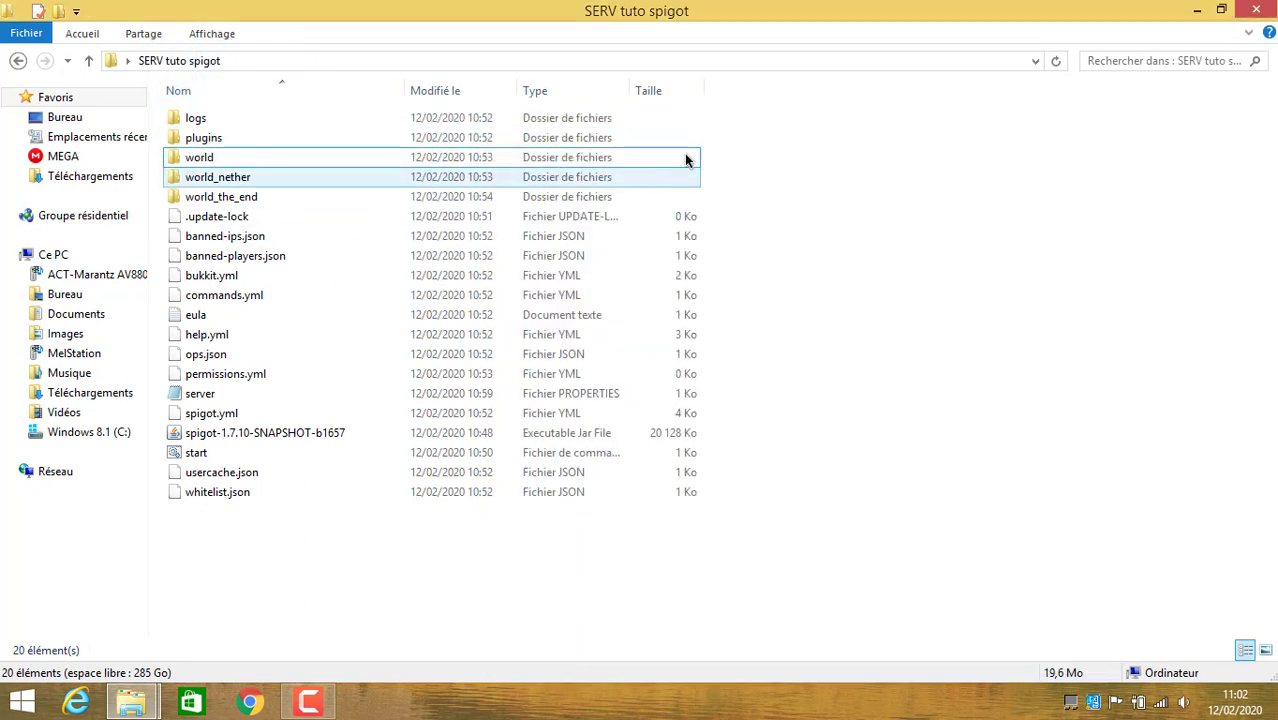
pyautogui.doubleClick(362, 133)
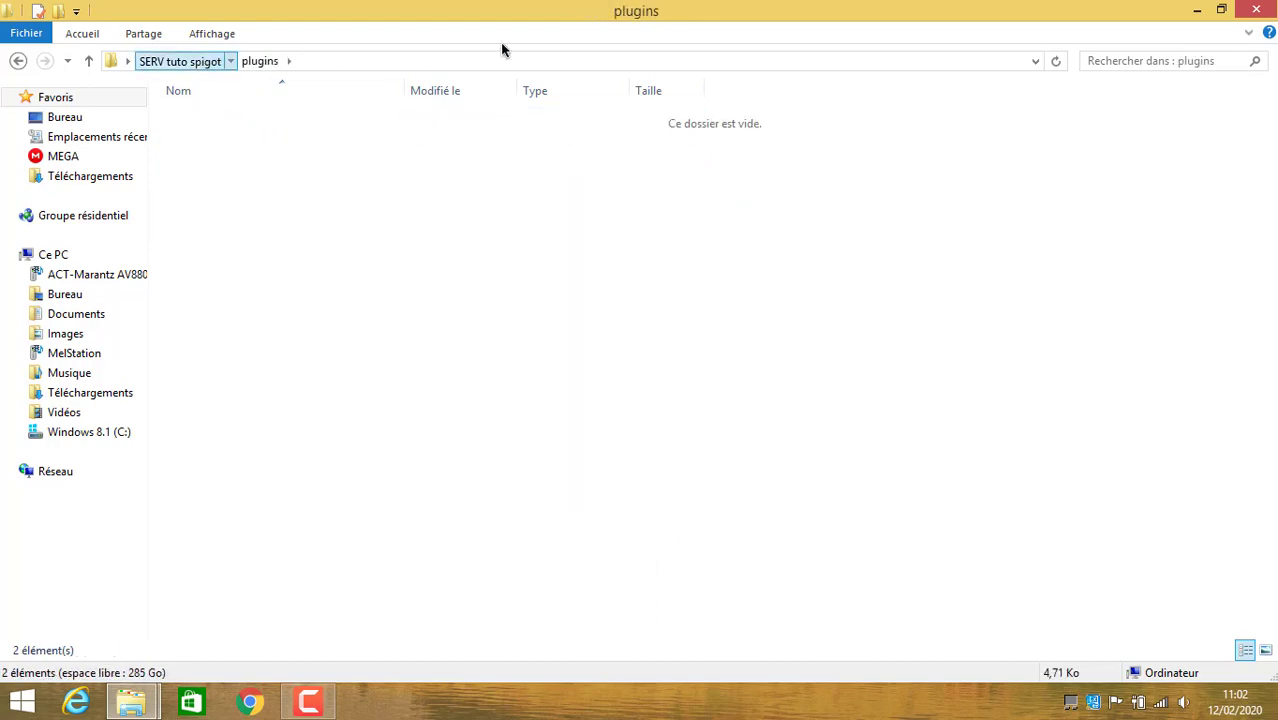
pyautogui.press('BackSpace')
# Launch the server with the start script and close the downloads folder window.
pyautogui.doubleClick(190, 452)
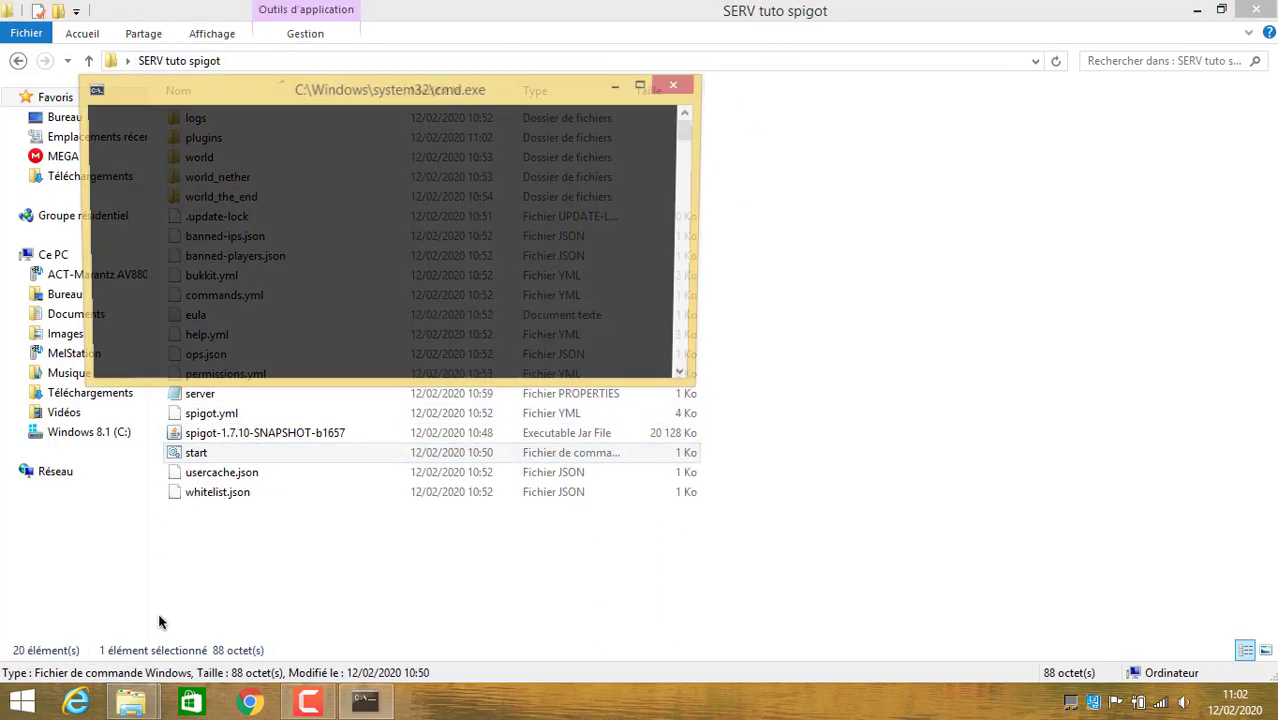
pyautogui.moveTo(131, 702)
pyautogui.click(299, 574)
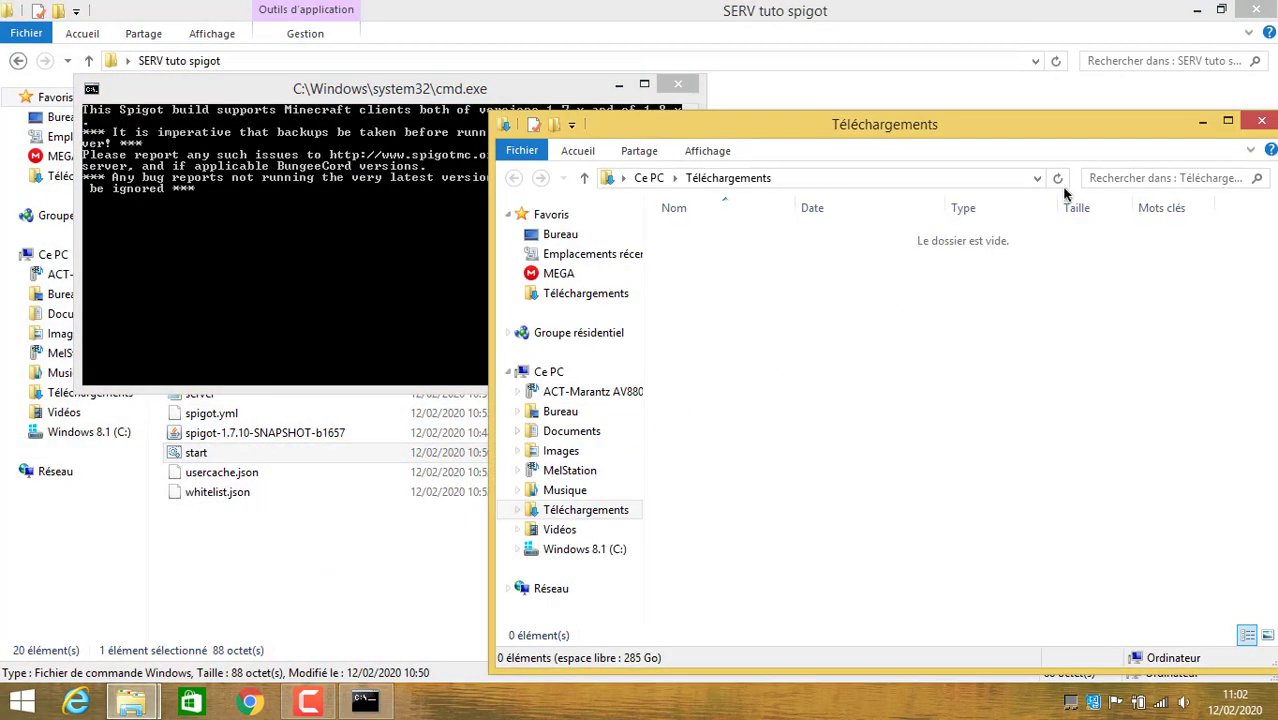
pyautogui.click(1263, 122)
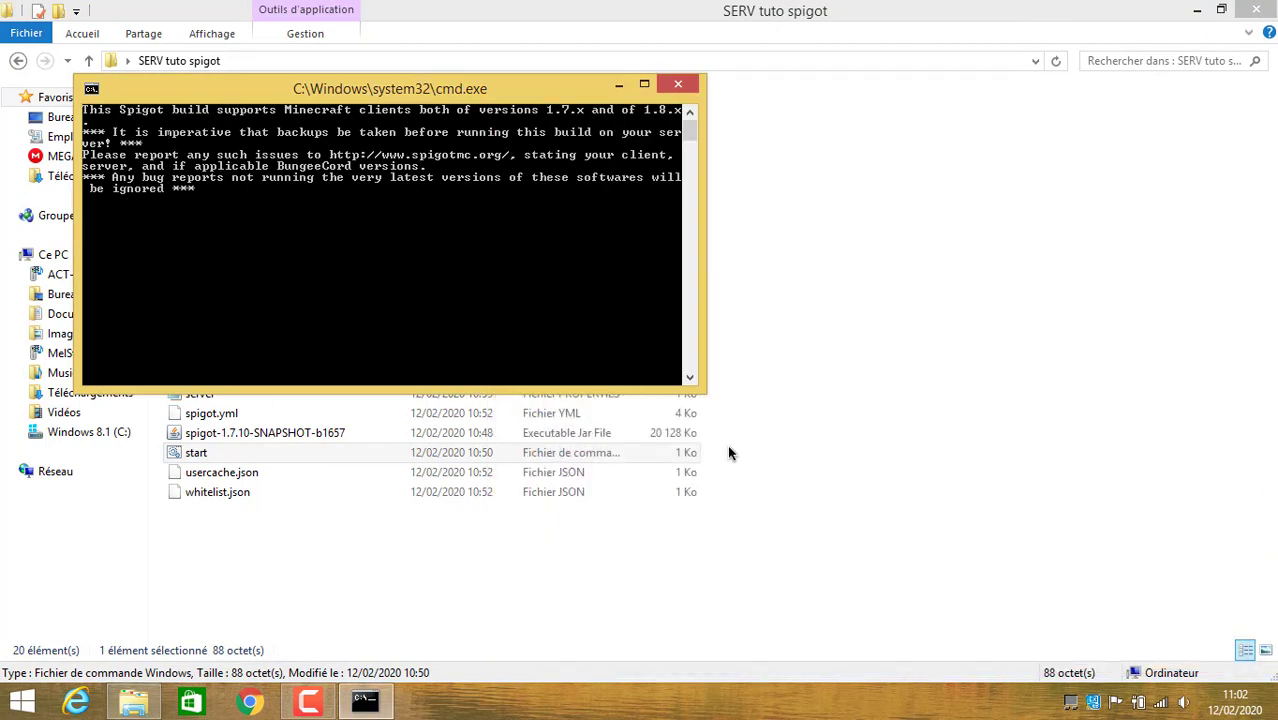
# Minimize the server folder, open the Minecraft Launcher from the desktop and minimize the server console.
pyautogui.click(1197, 10)
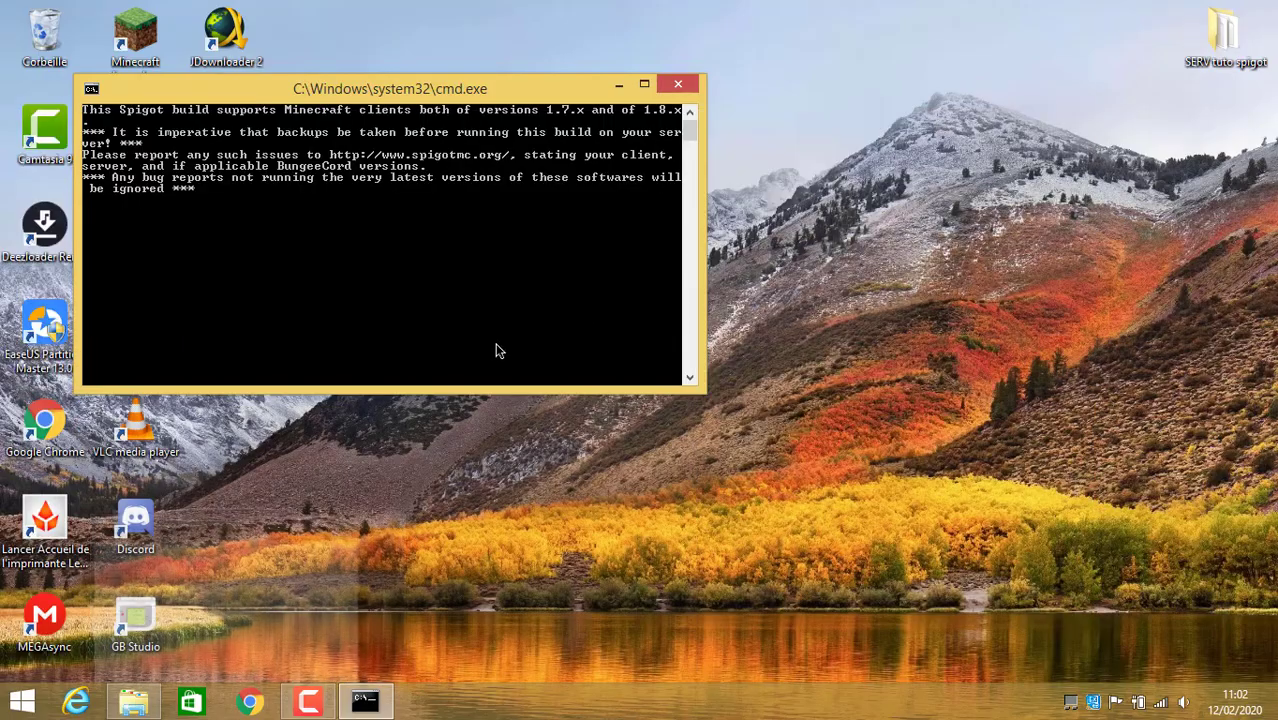
pyautogui.doubleClick(141, 60)
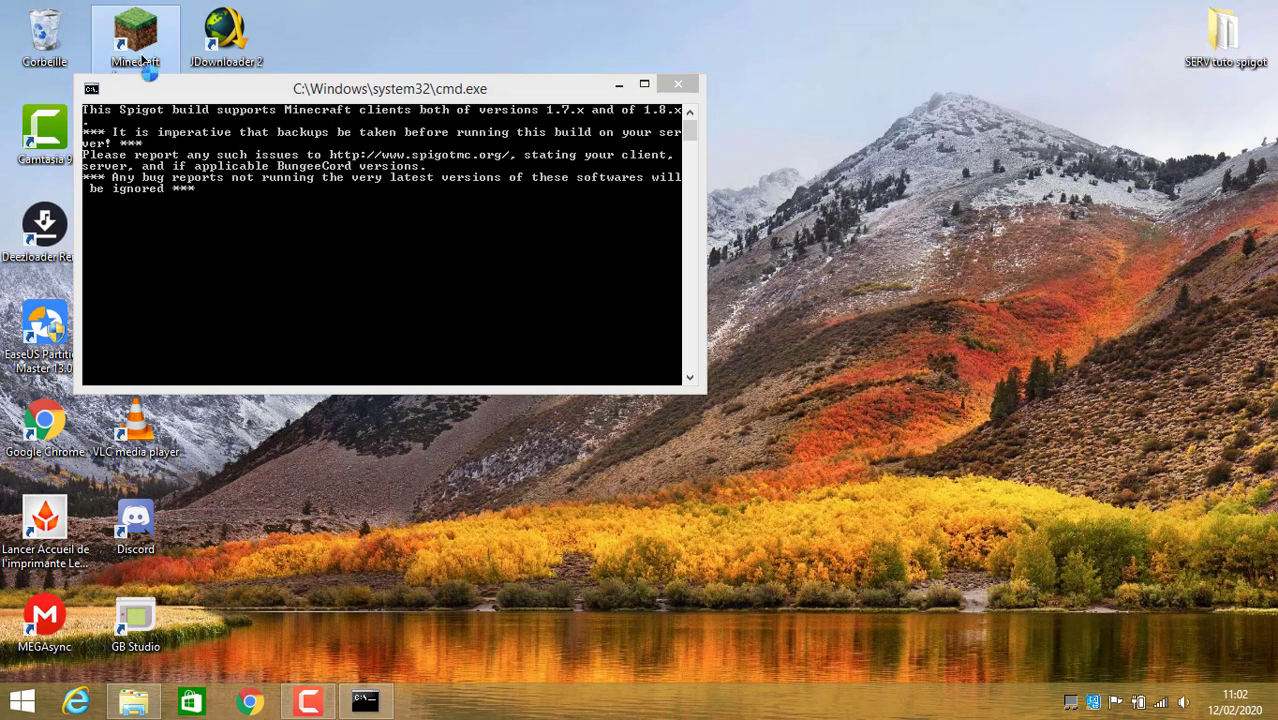
pyautogui.click(284, 272)
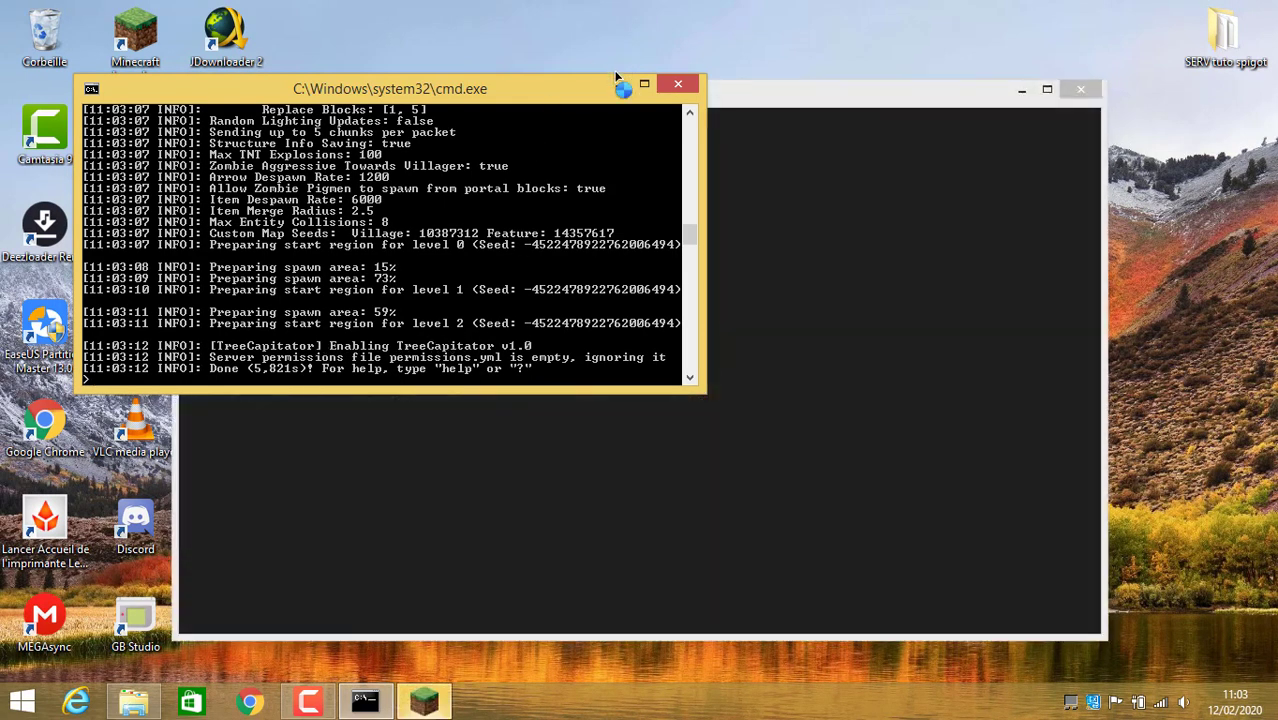
pyautogui.click(617, 84)
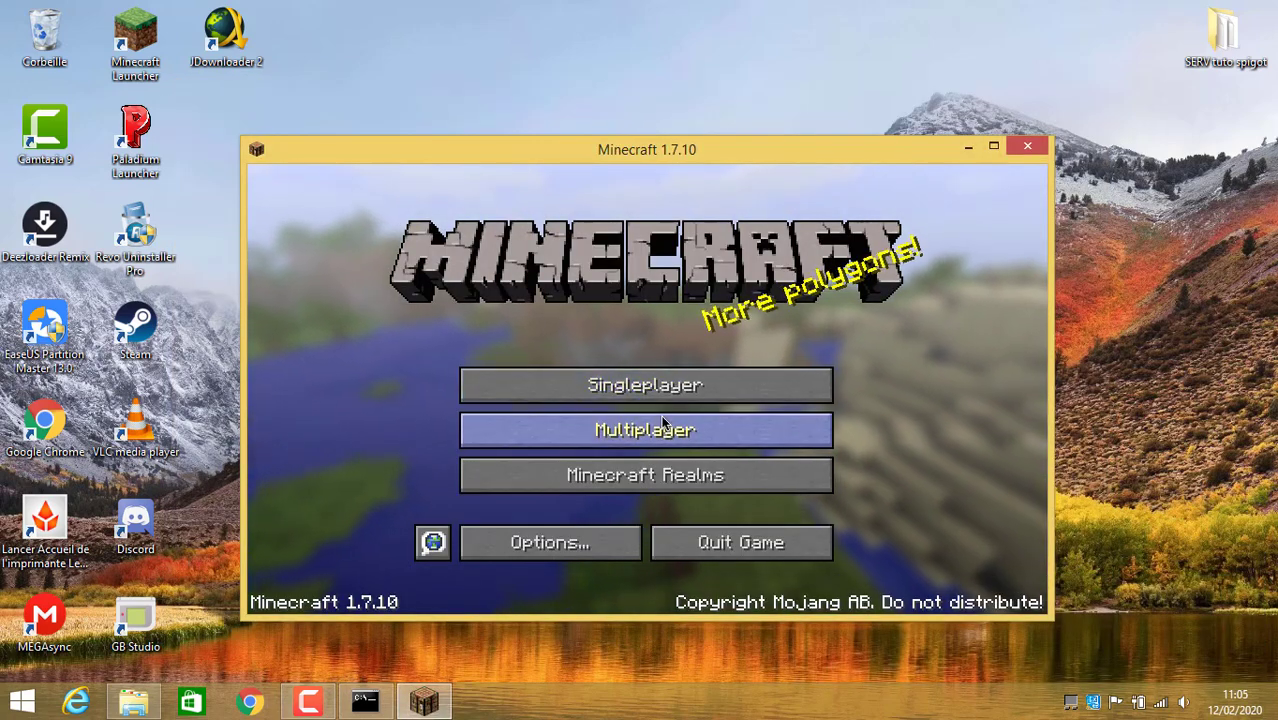
# Add a multiplayer server named Minecraft Server with the address localhost and join it.
pyautogui.click(638, 432)
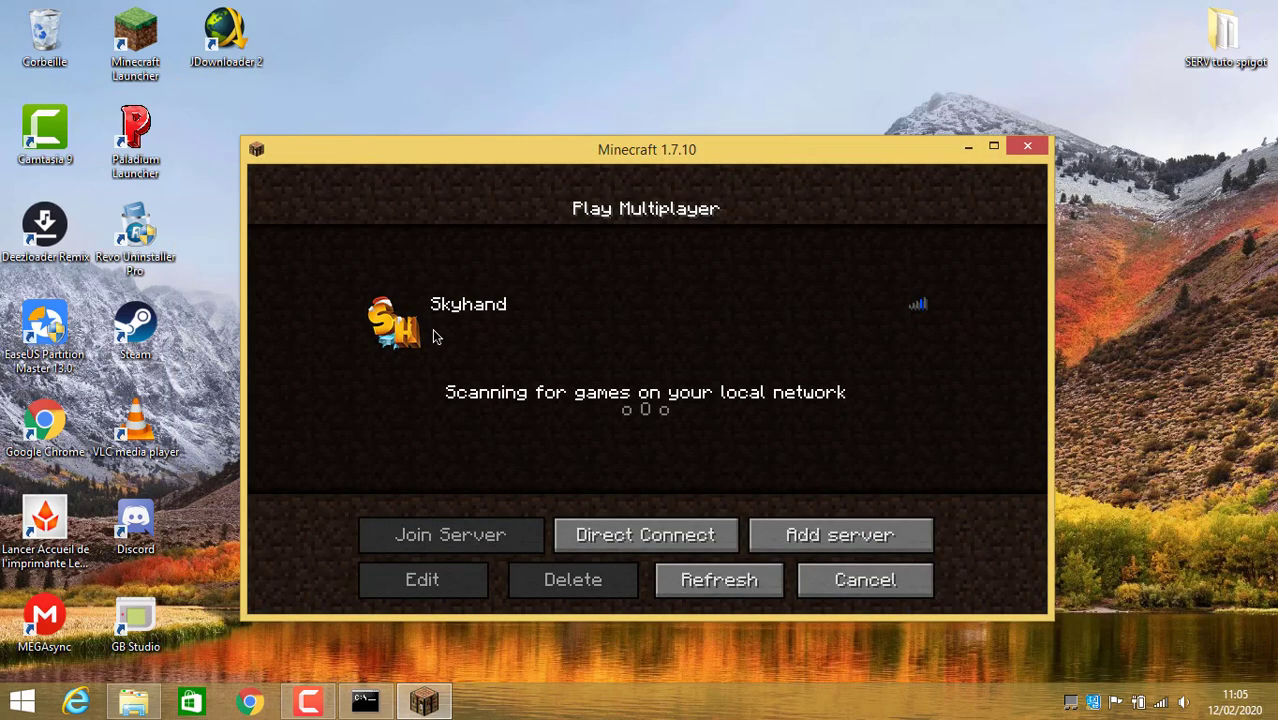
pyautogui.click(768, 540)
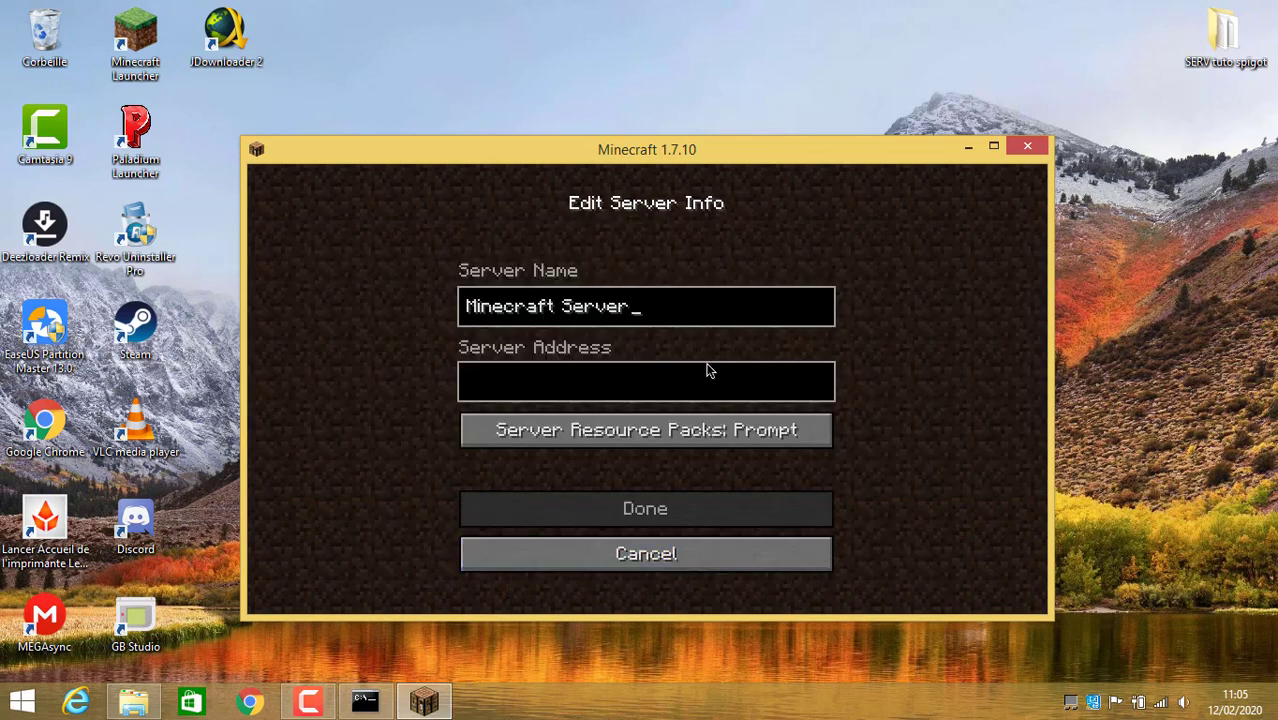
pyautogui.click(653, 379)
pyautogui.write('lol')
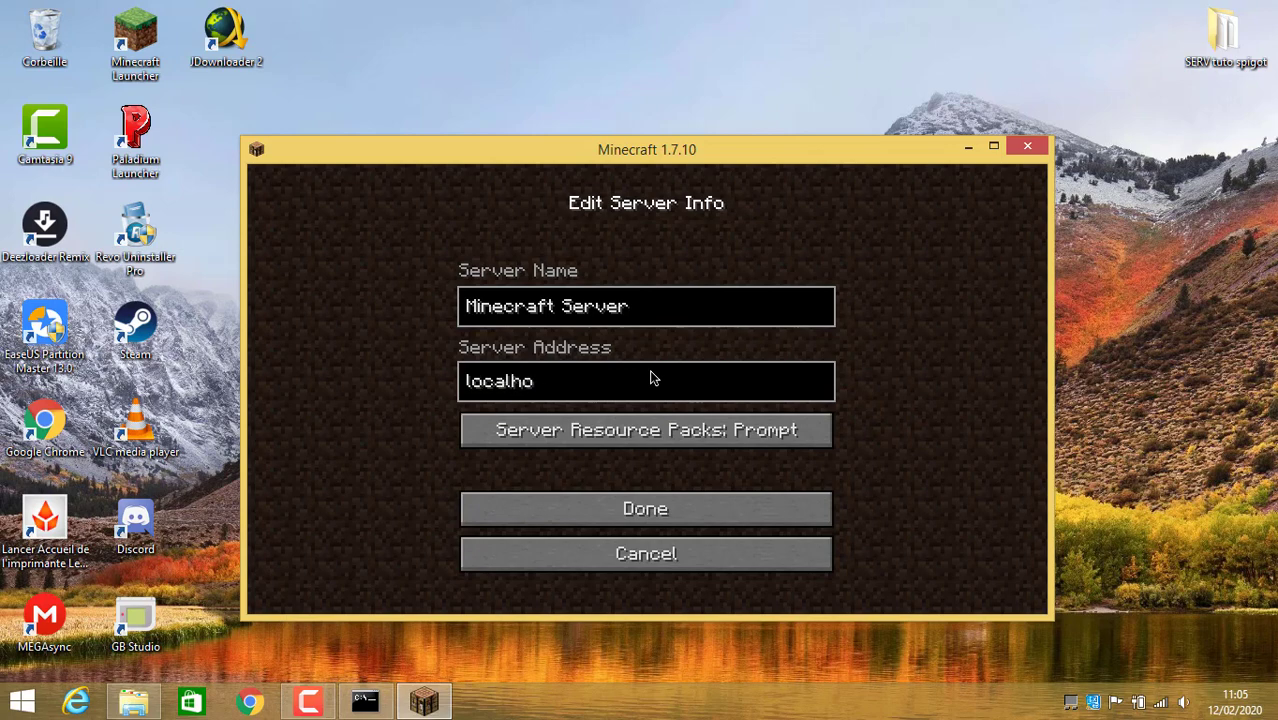
pyautogui.click(658, 524)
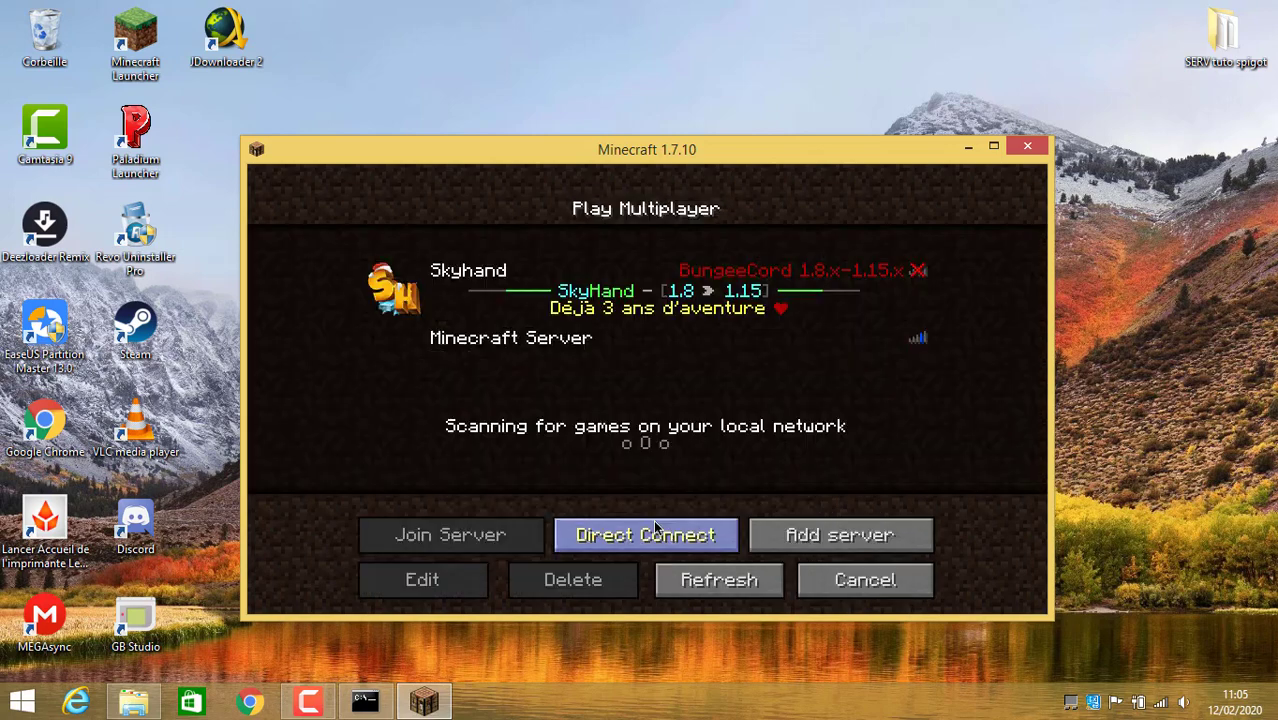
pyautogui.click(446, 378)
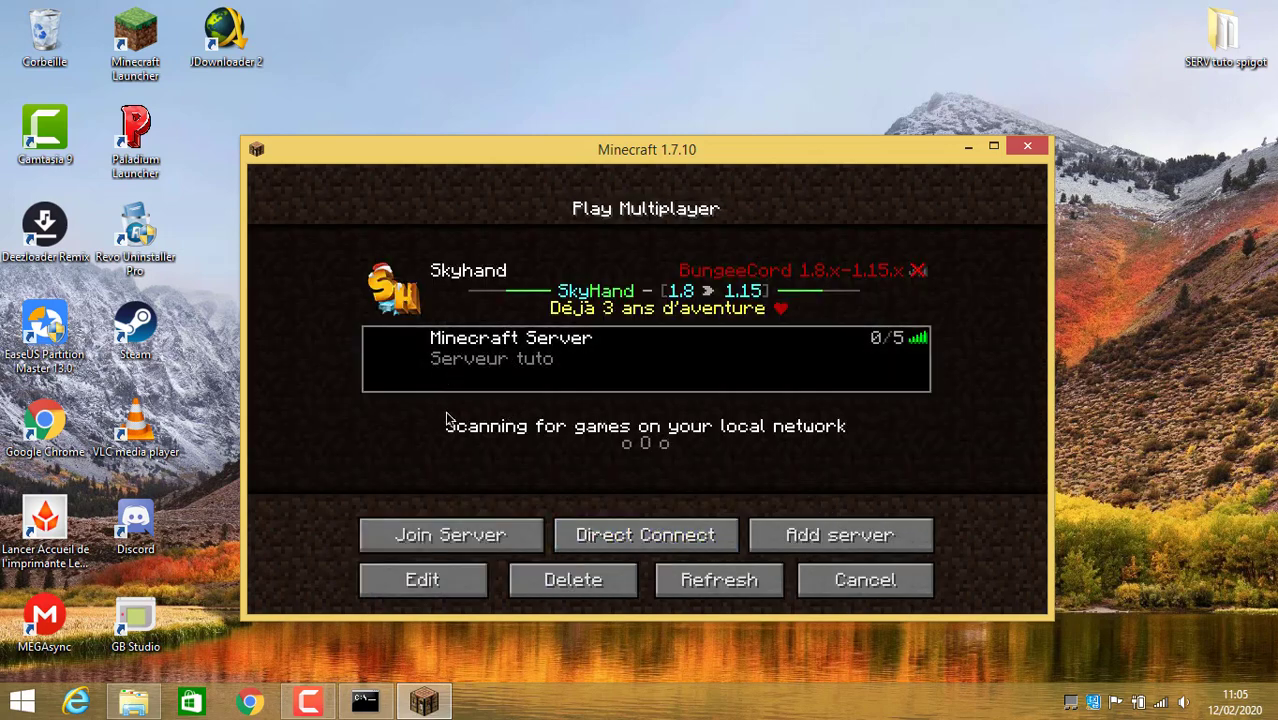
pyautogui.doubleClick(501, 360)
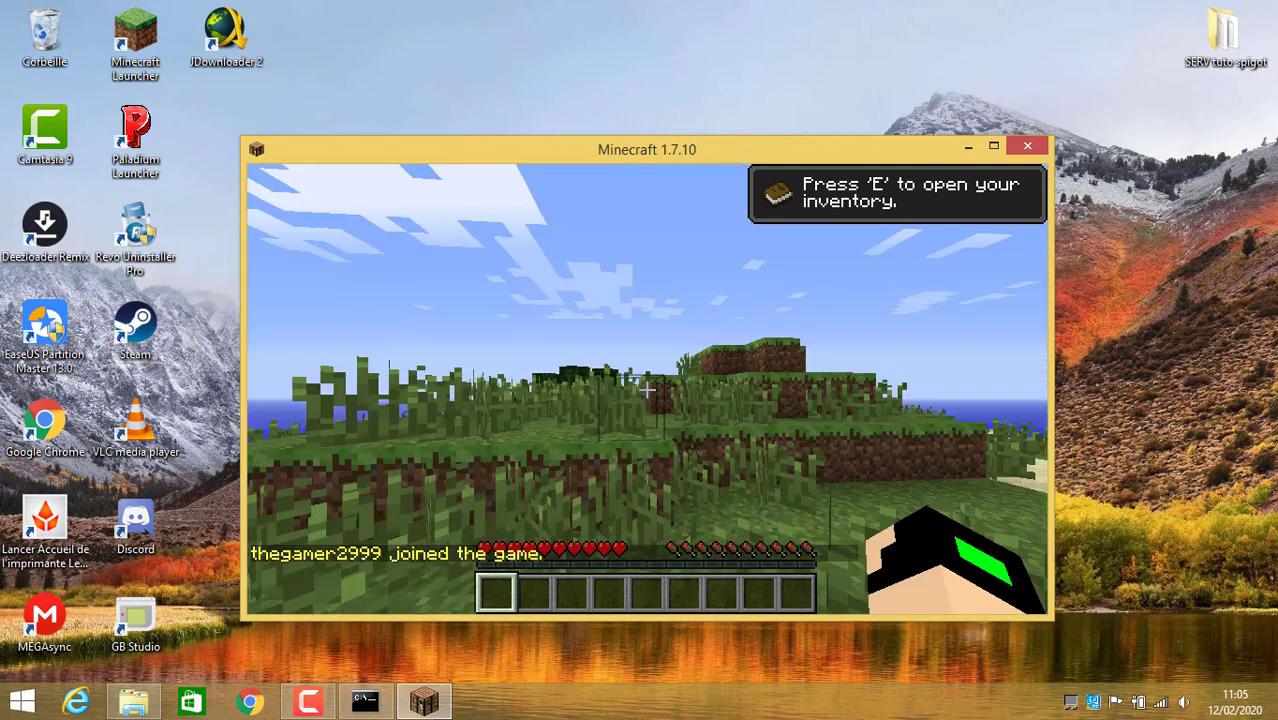
# Pause the game, grant the player operator rights with the op command in the server console, and resume playing.
pyautogui.press('Escape')
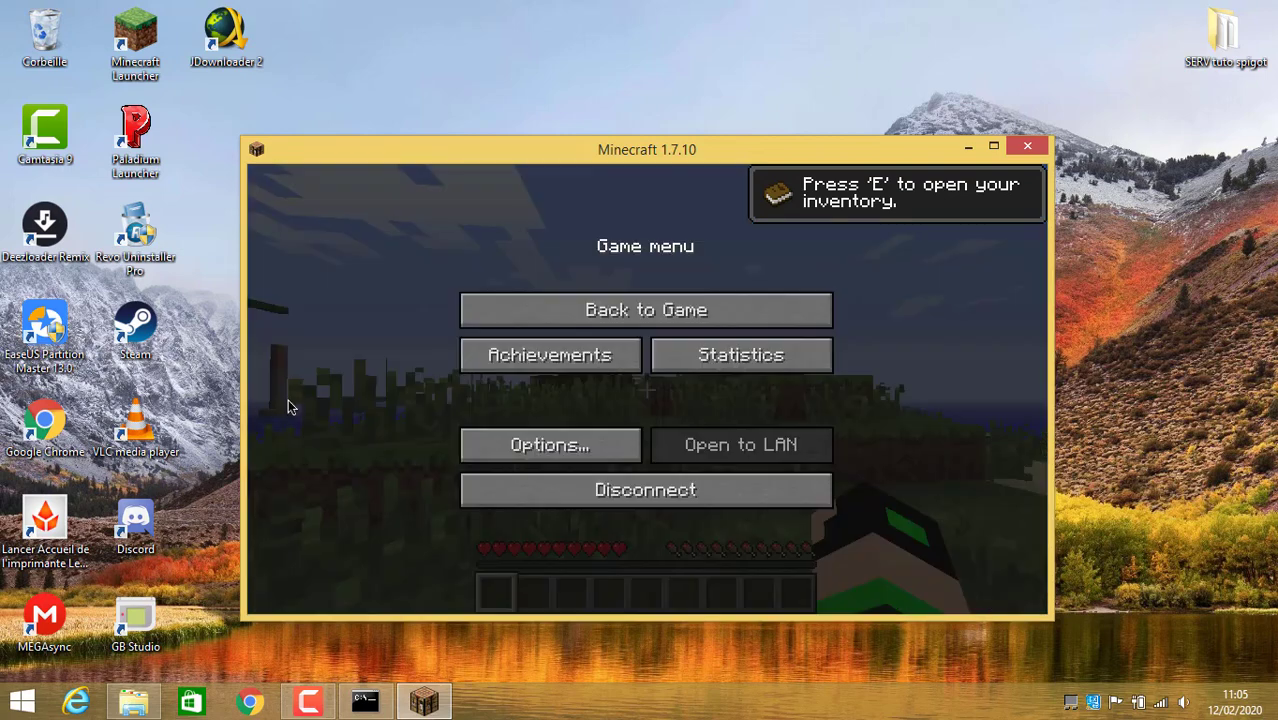
pyautogui.click(368, 700)
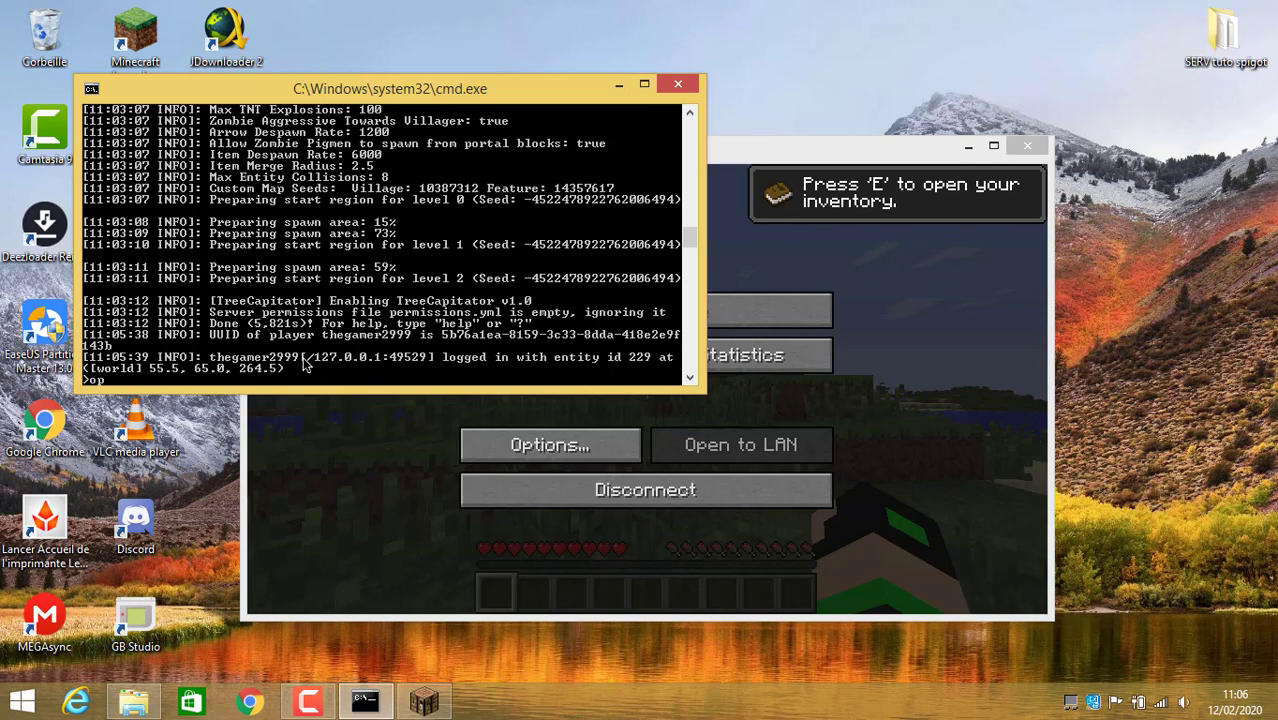
pyautogui.write('thegamer2999')
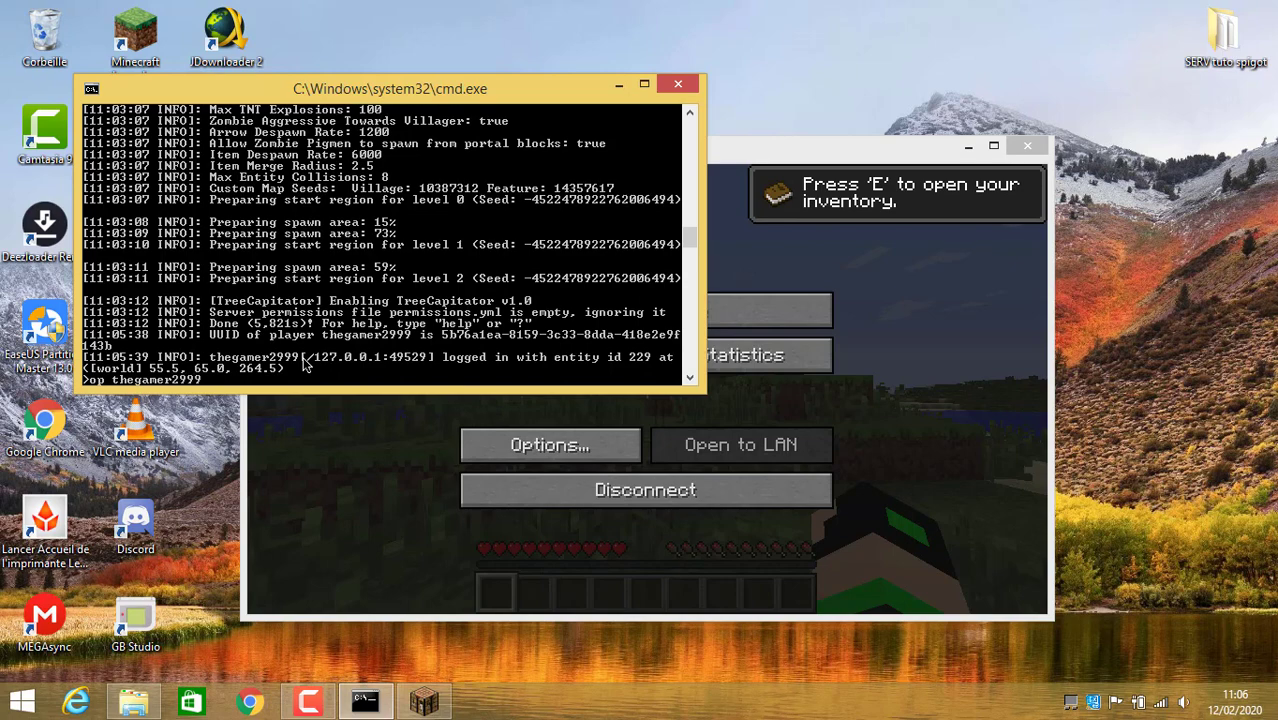
pyautogui.press('Return')
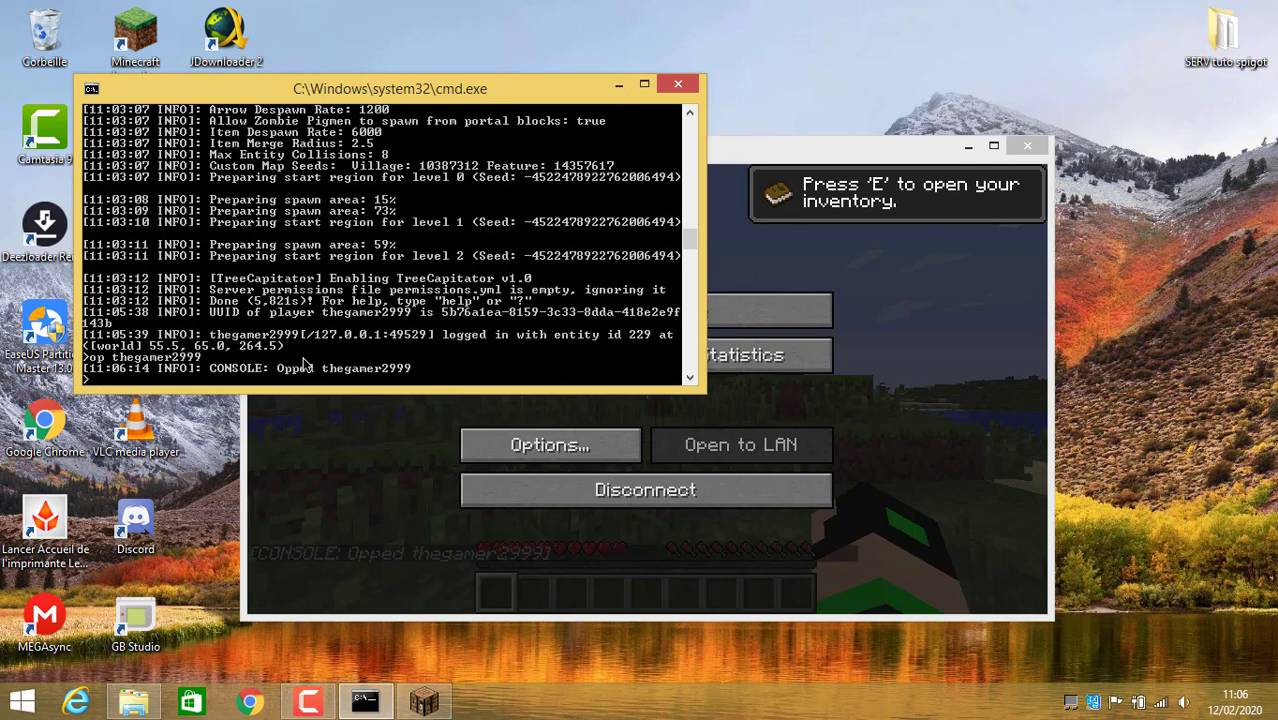
pyautogui.click(978, 236)
pyautogui.click(776, 305)
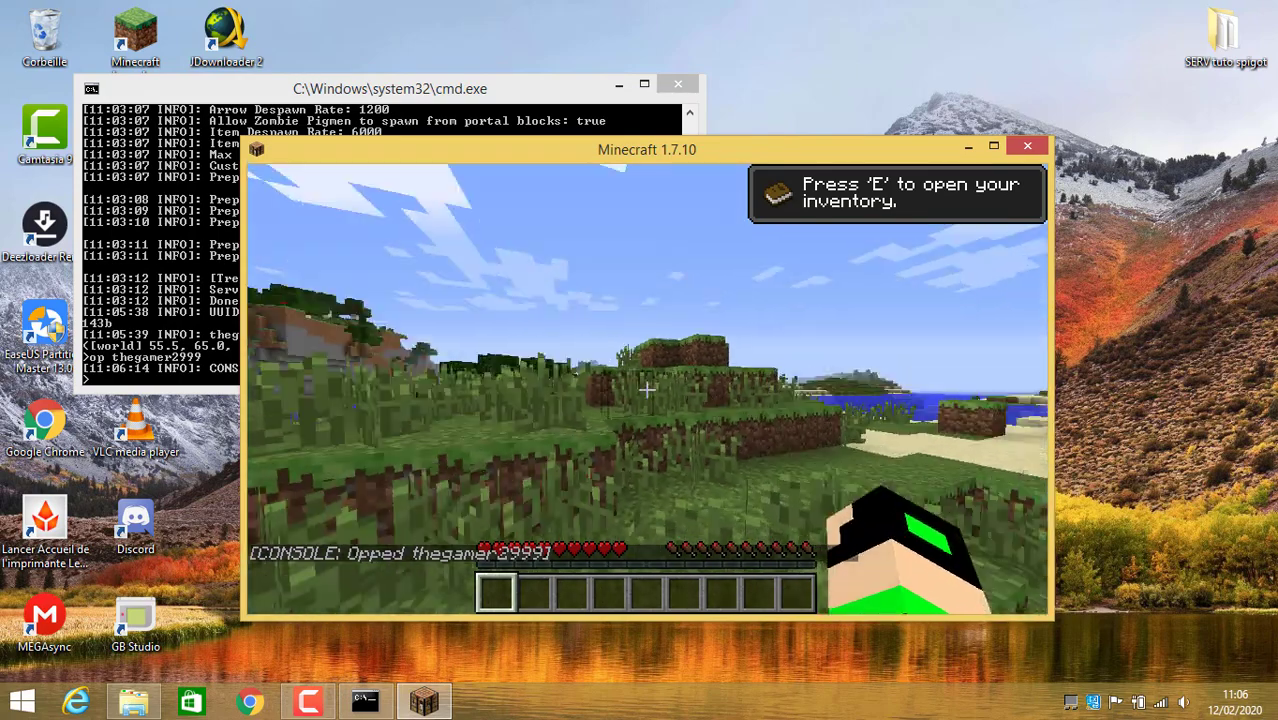
# Walk the character over the grassy hill and strike a grass block.
pyautogui.press('w')
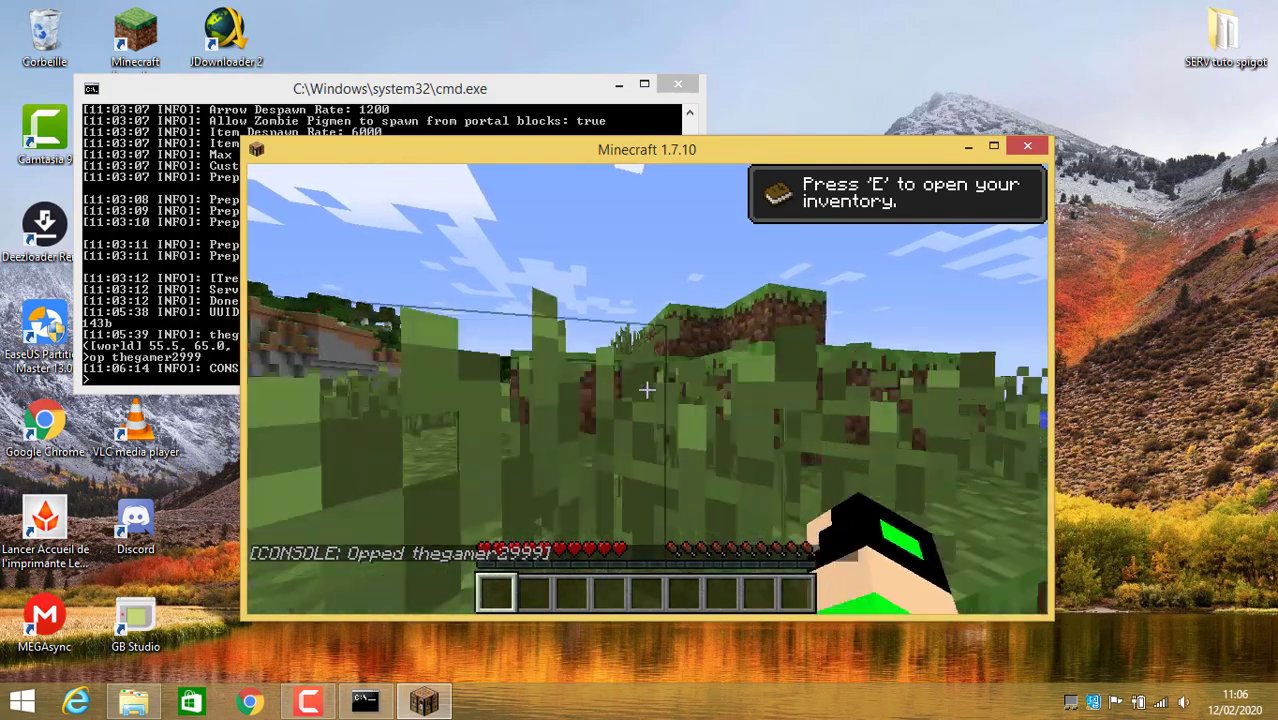
pyautogui.press('w')
pyautogui.press('space')
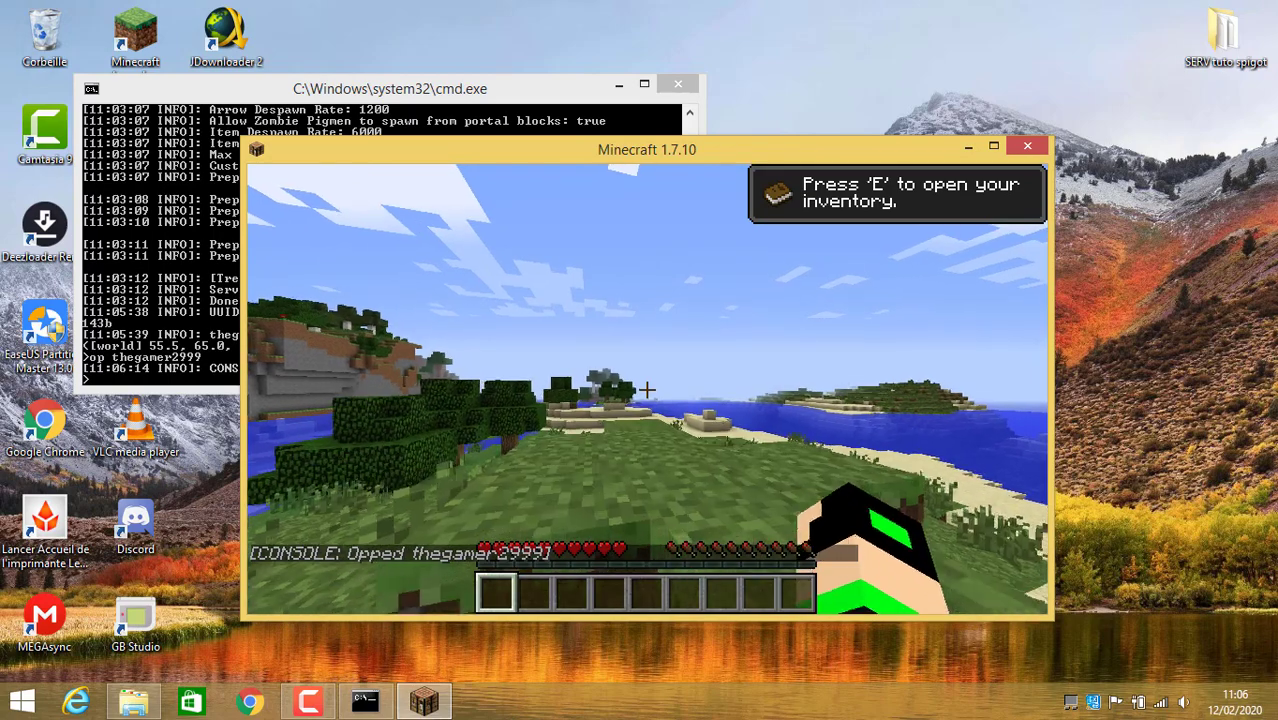
pyautogui.press('w')
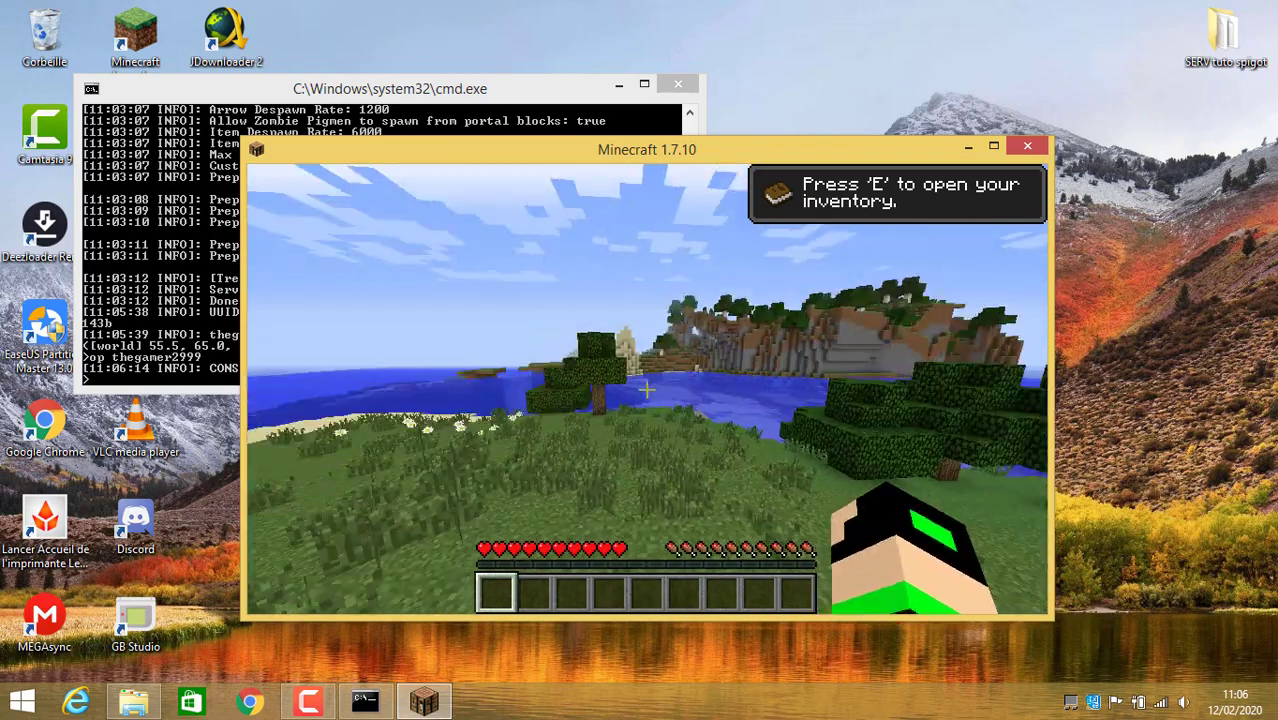
pyautogui.click(647, 390)
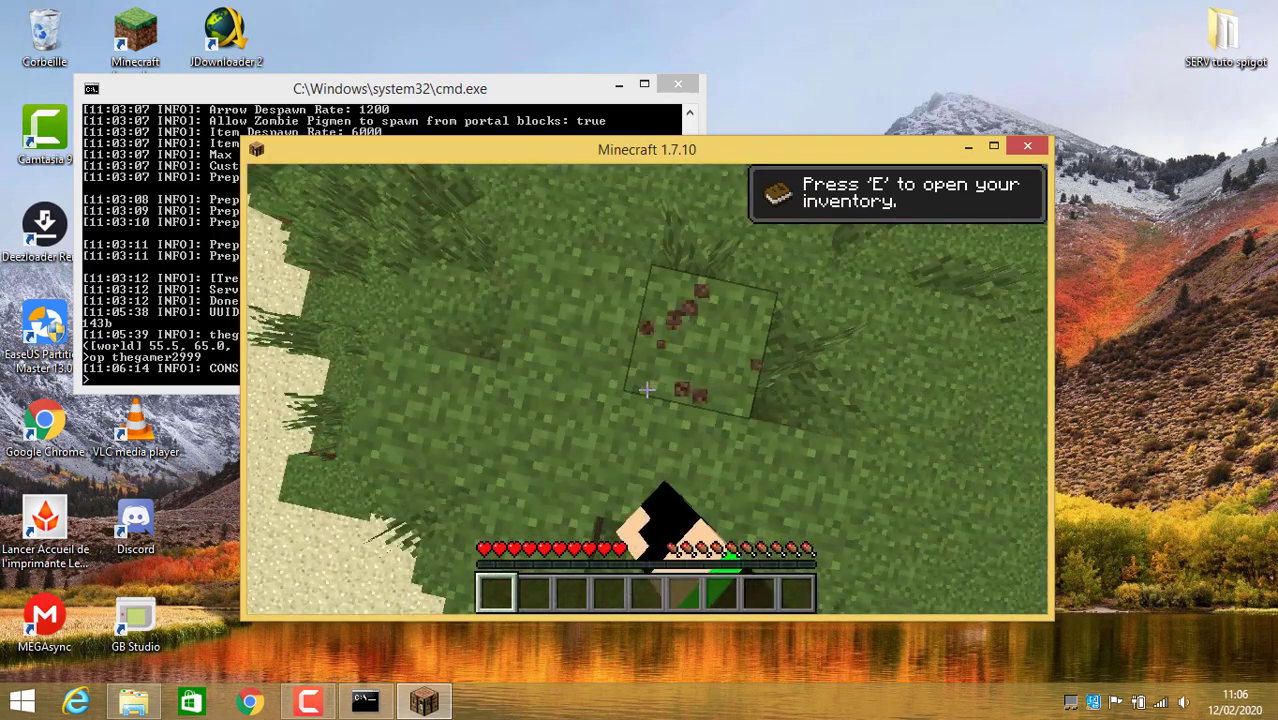
# Set the master volume to OFF in the Music & Sound options and return to the game.
pyautogui.press('Escape')
pyautogui.click(598, 444)
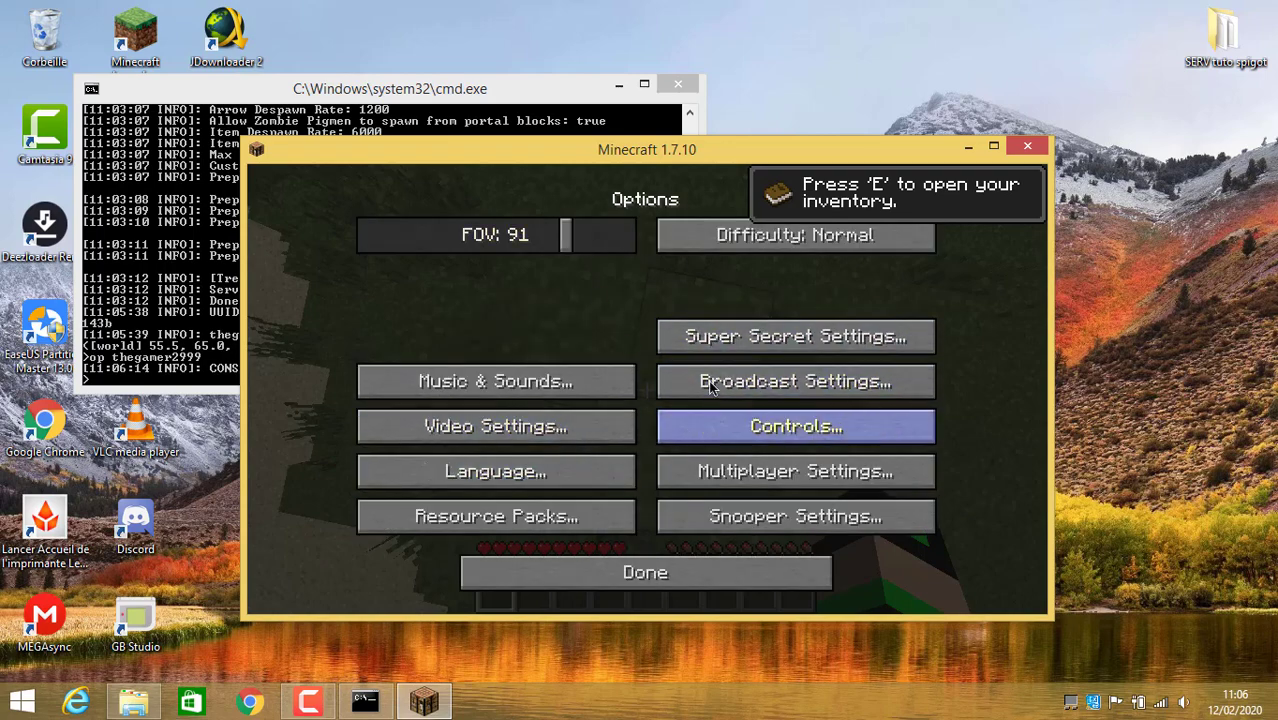
pyautogui.click(534, 380)
pyautogui.moveTo(520, 236); pyautogui.dragTo(316, 244)
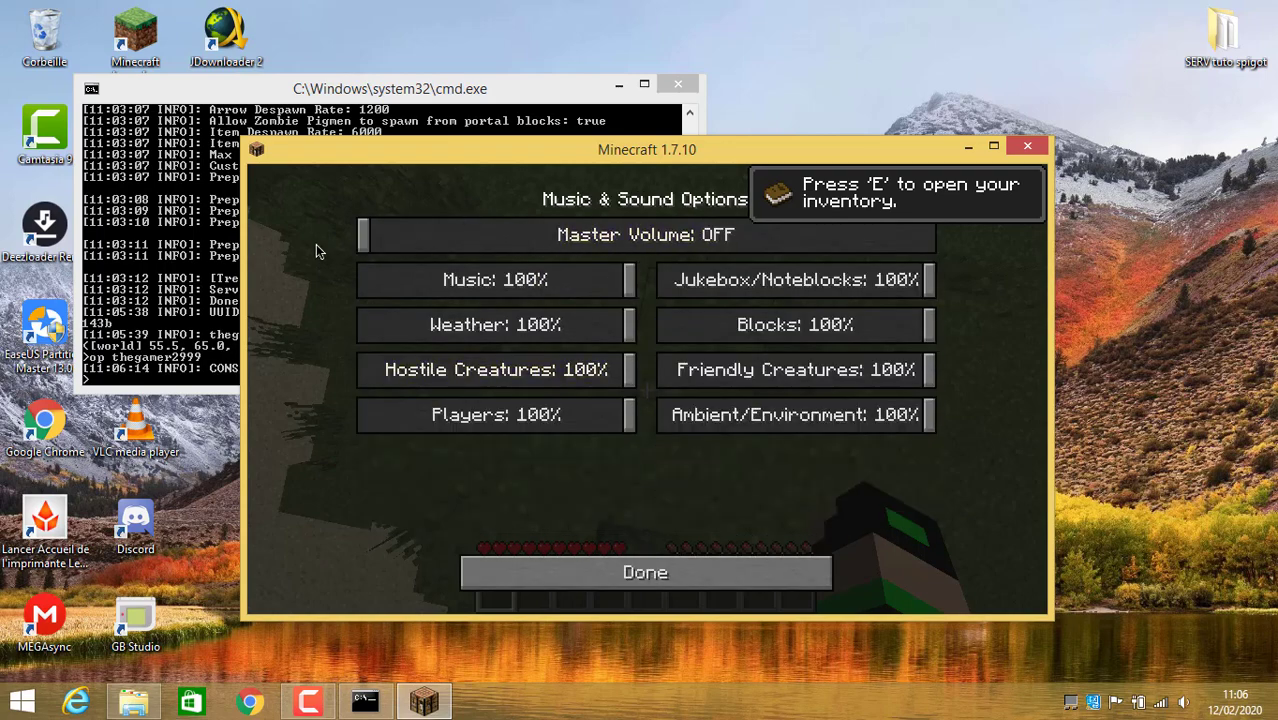
pyautogui.click(556, 571)
pyautogui.click(590, 575)
pyautogui.click(669, 319)
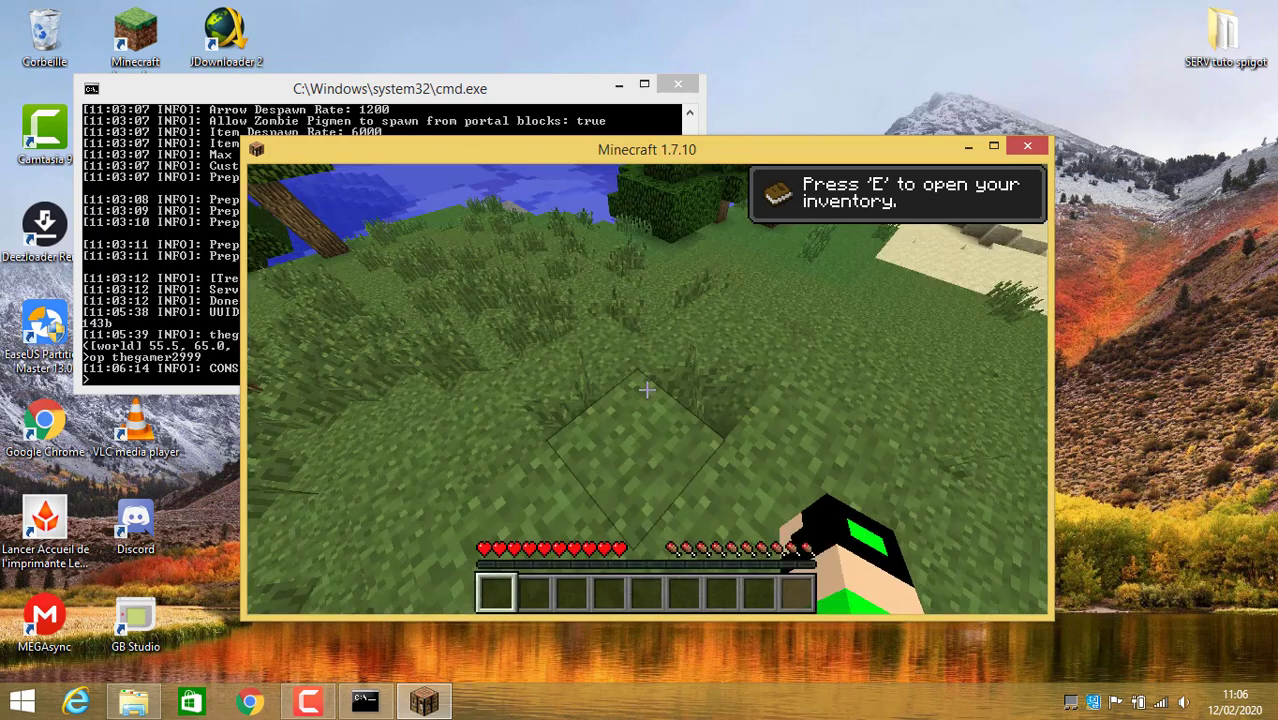
# Check the inventory and walk down the grass to an oak trunk near the water.
pyautogui.press('e')
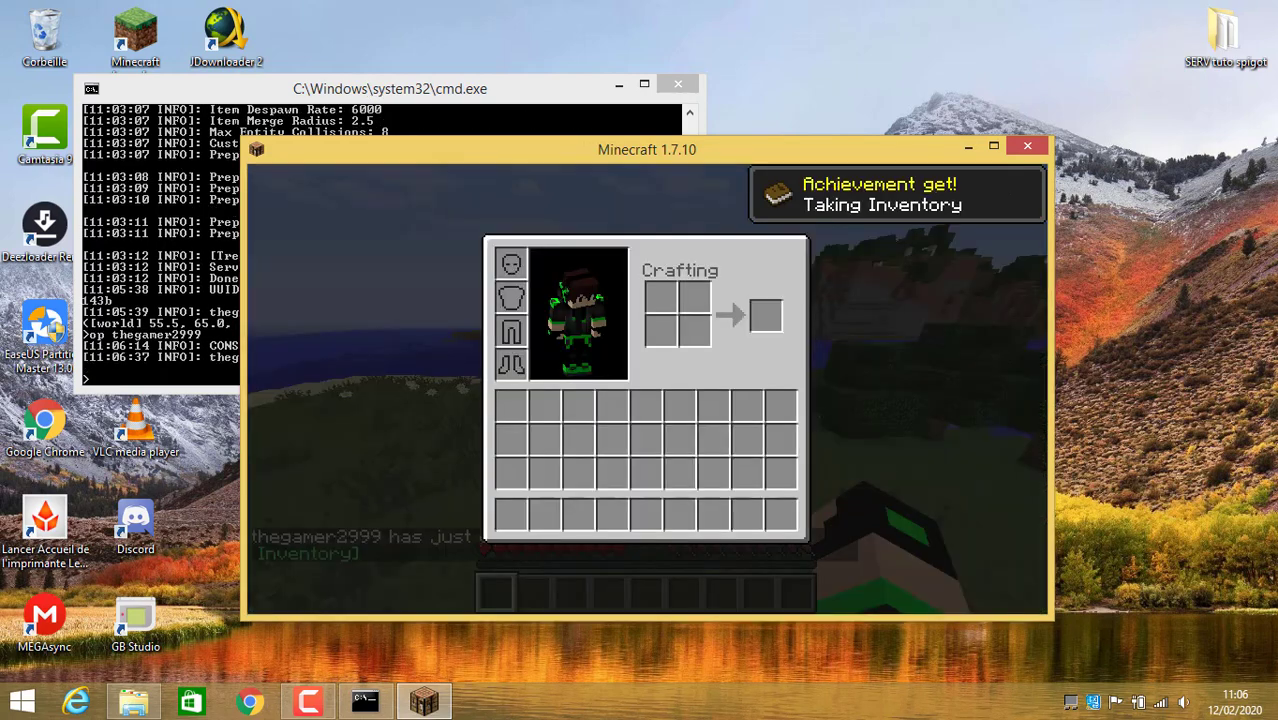
pyautogui.press('e')
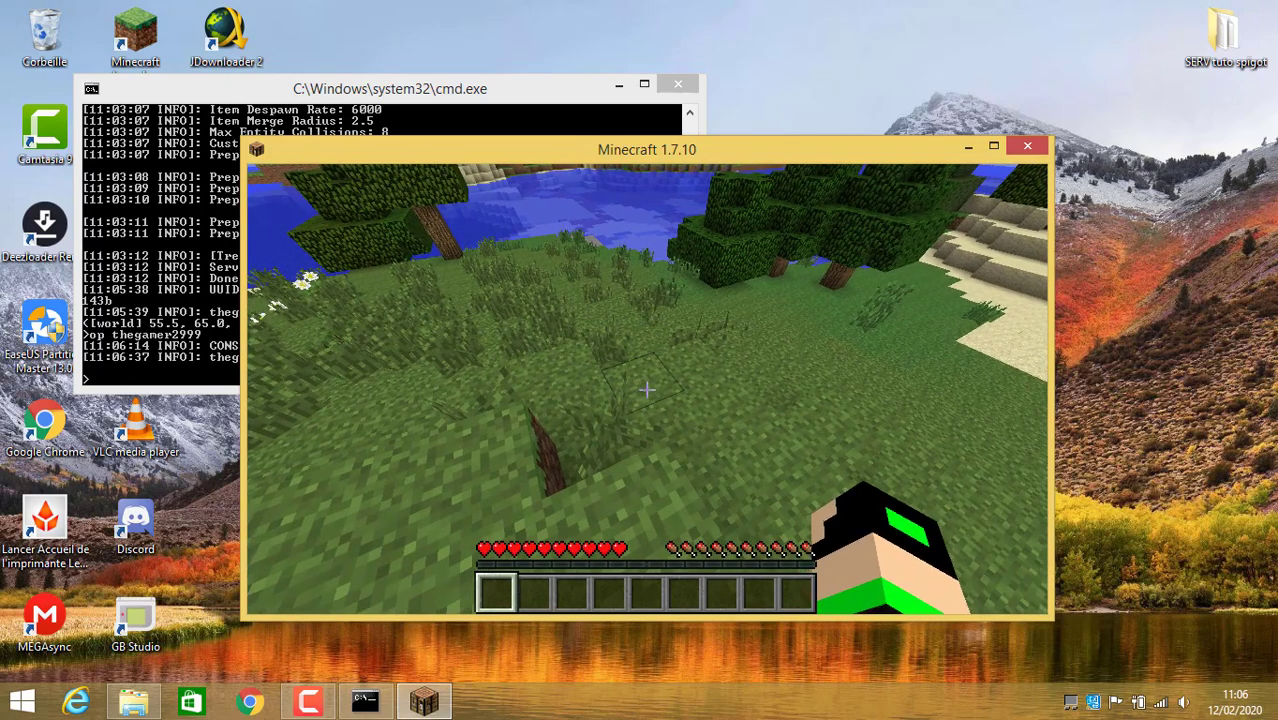
pyautogui.press('w')
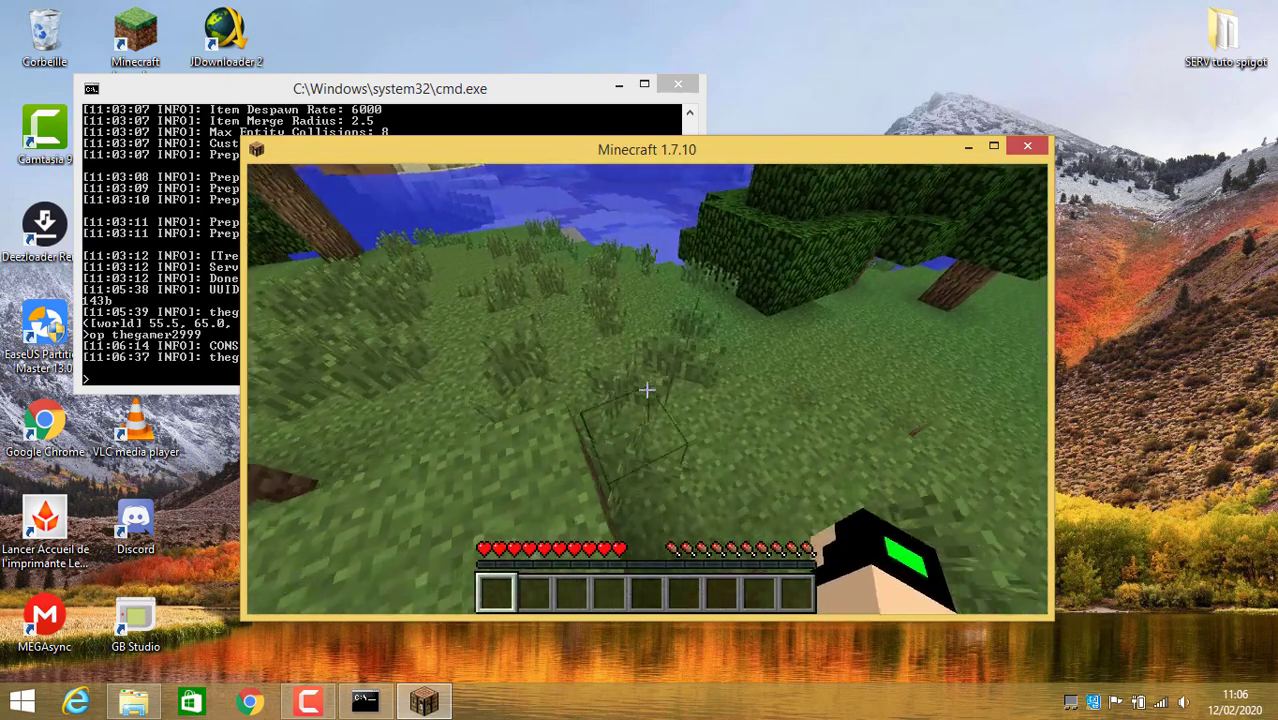
pyautogui.press('w')
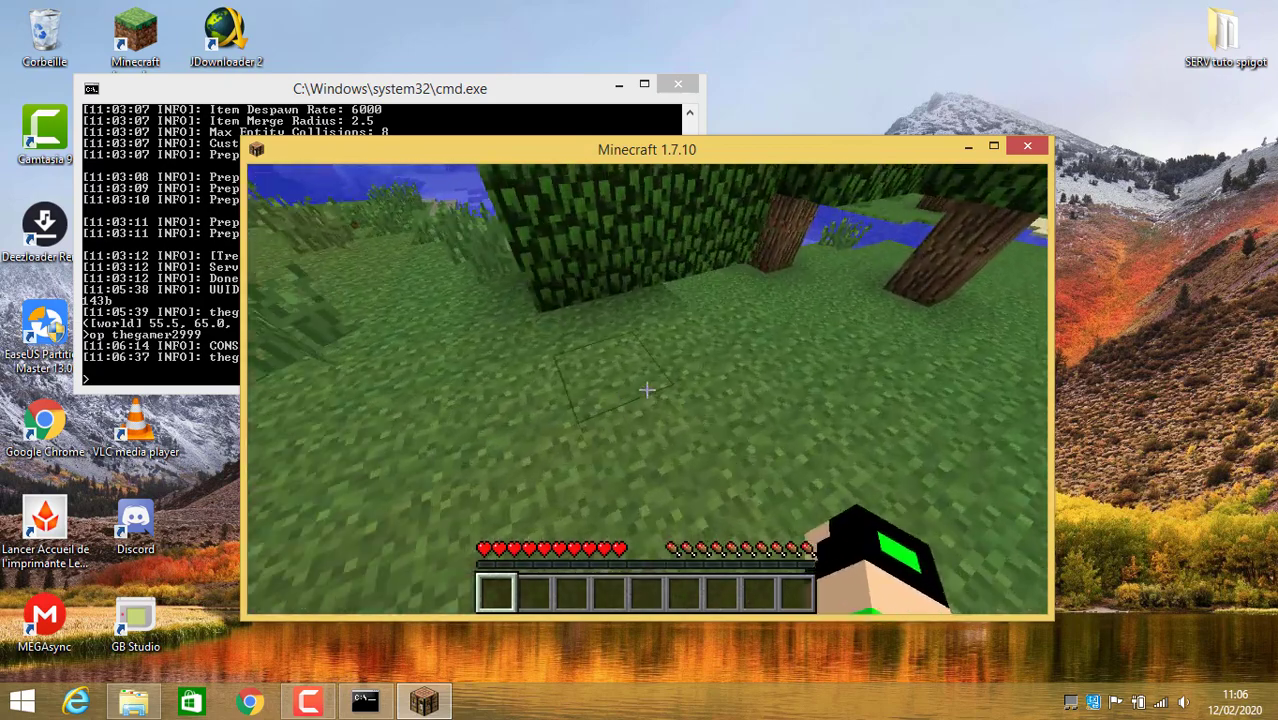
pyautogui.press('w')
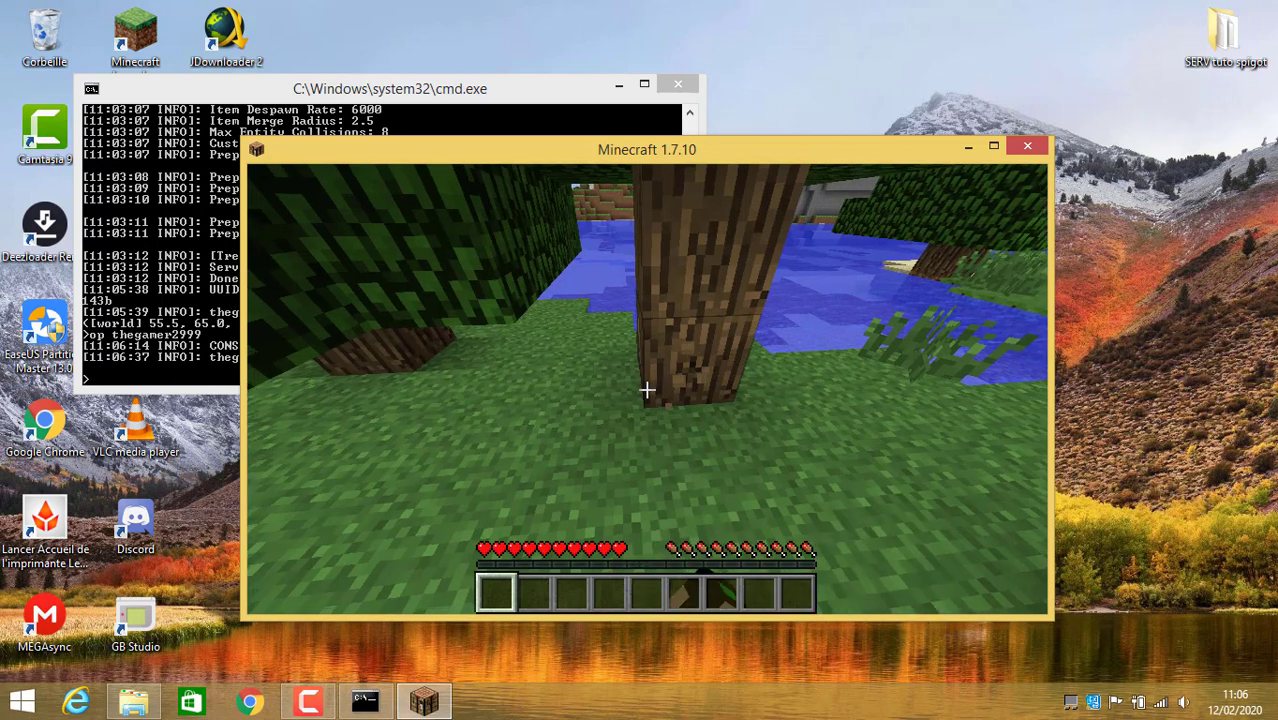
# Chop the oak trunk by hand and collect the wood, switching to the second hotbar slot.
pyautogui.click(647, 390)
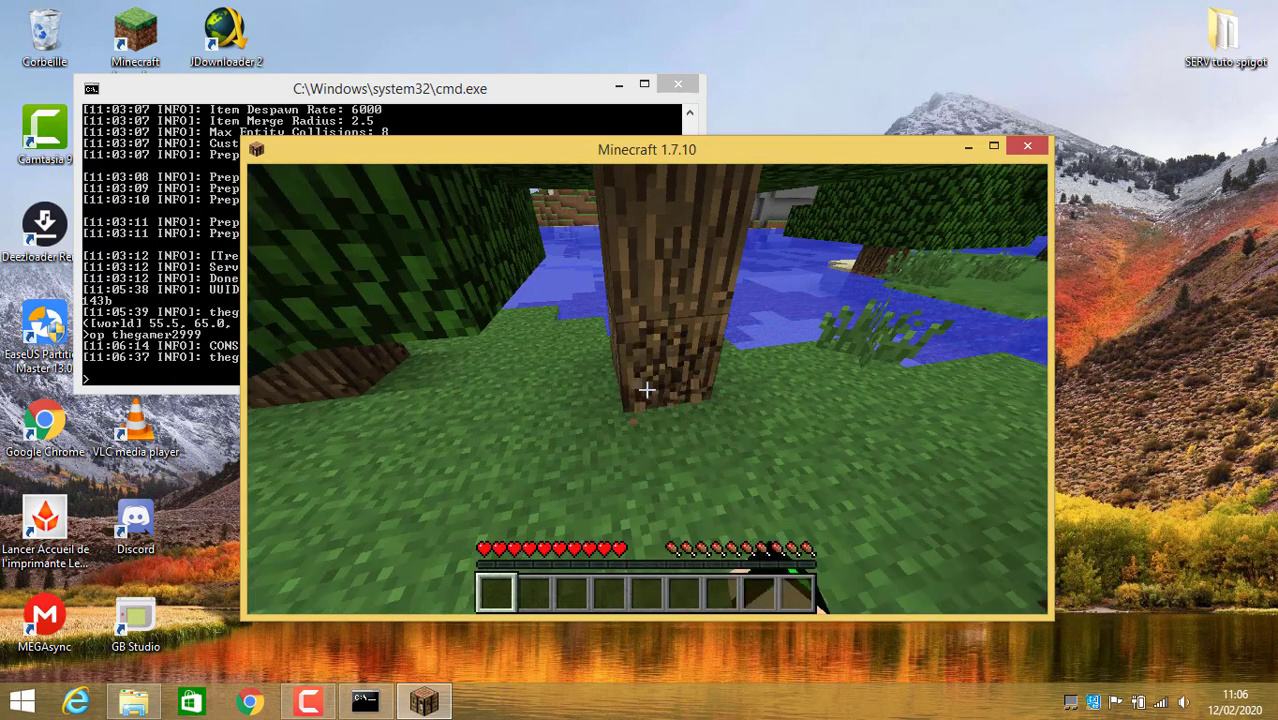
pyautogui.click(647, 390)
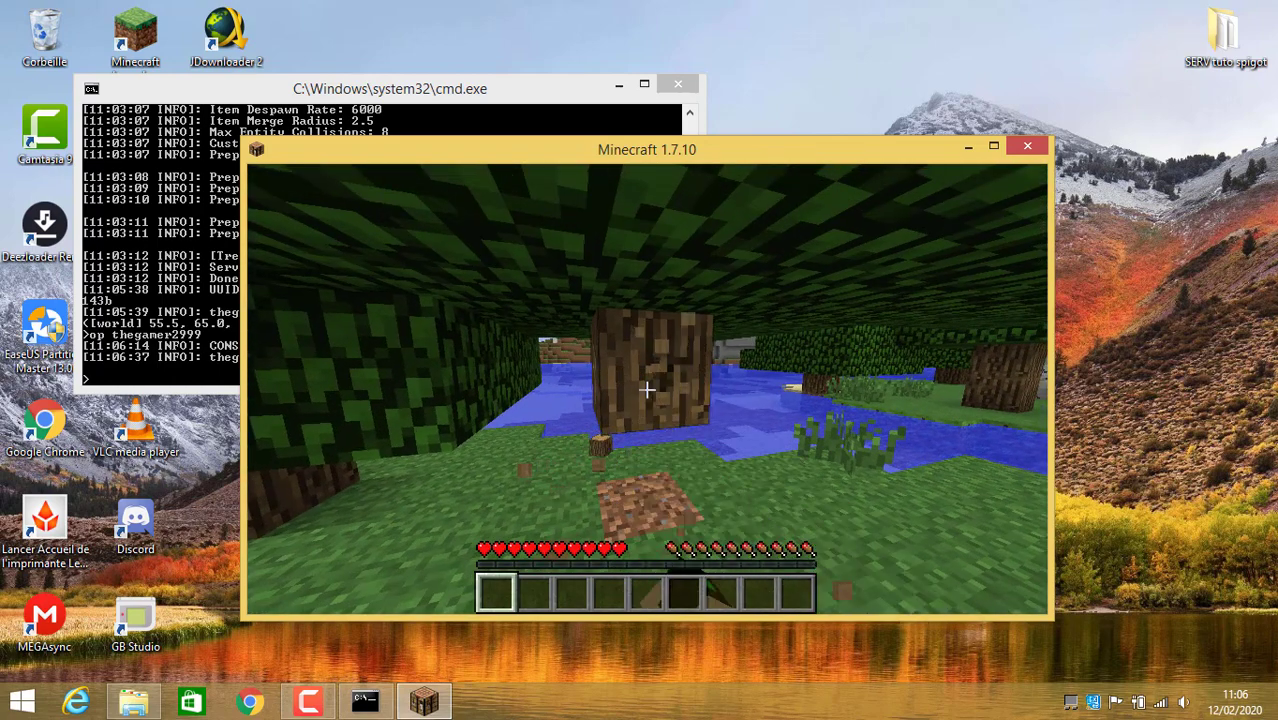
pyautogui.click(647, 390)
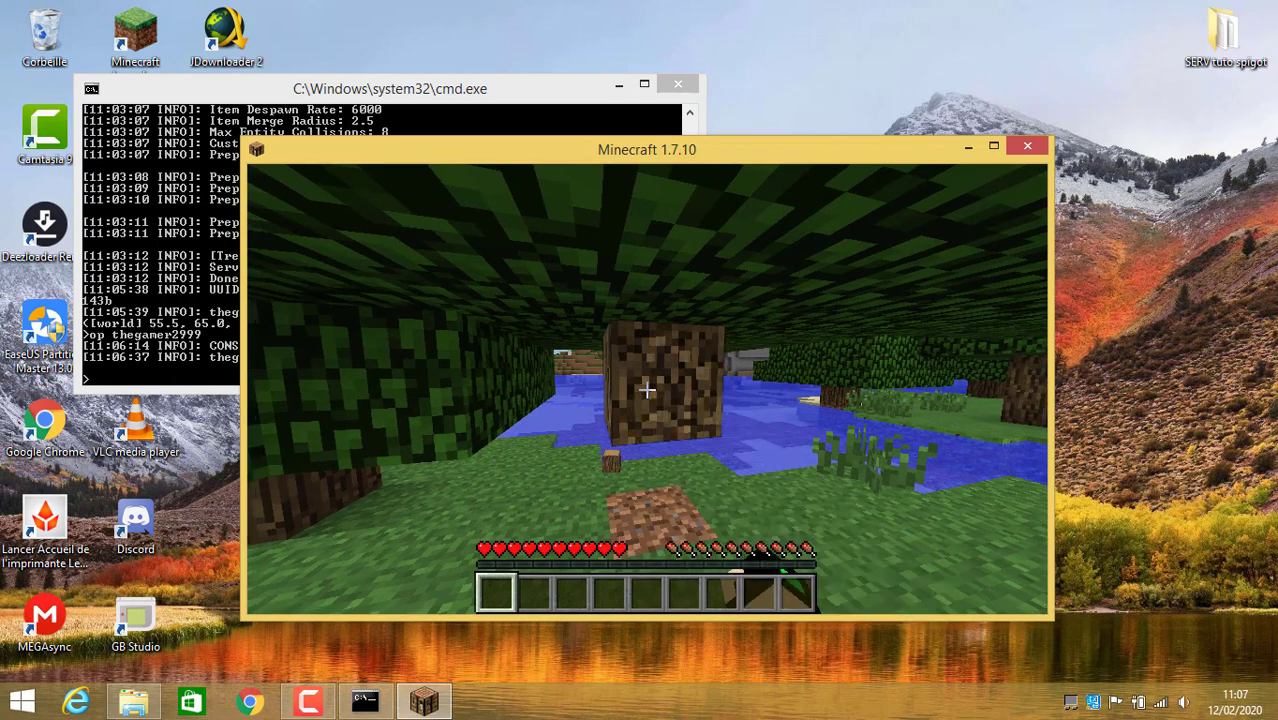
pyautogui.press('w')
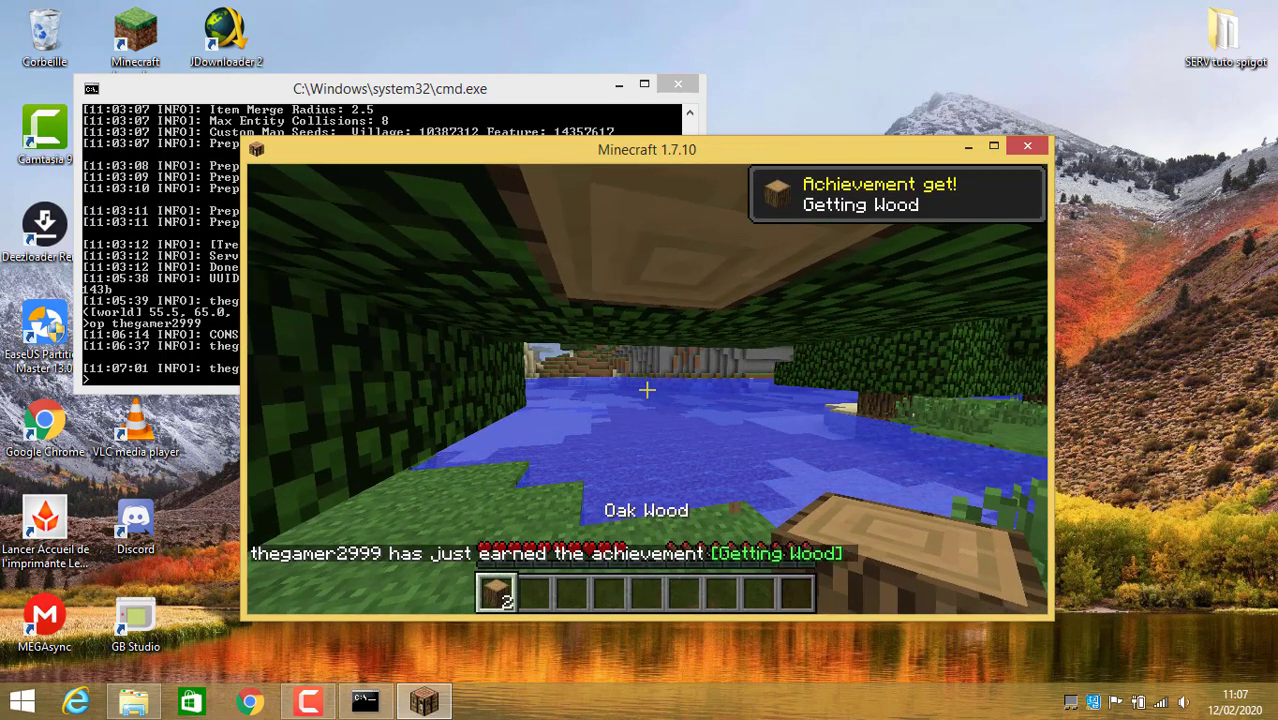
pyautogui.scroll(-1, 647, 390)
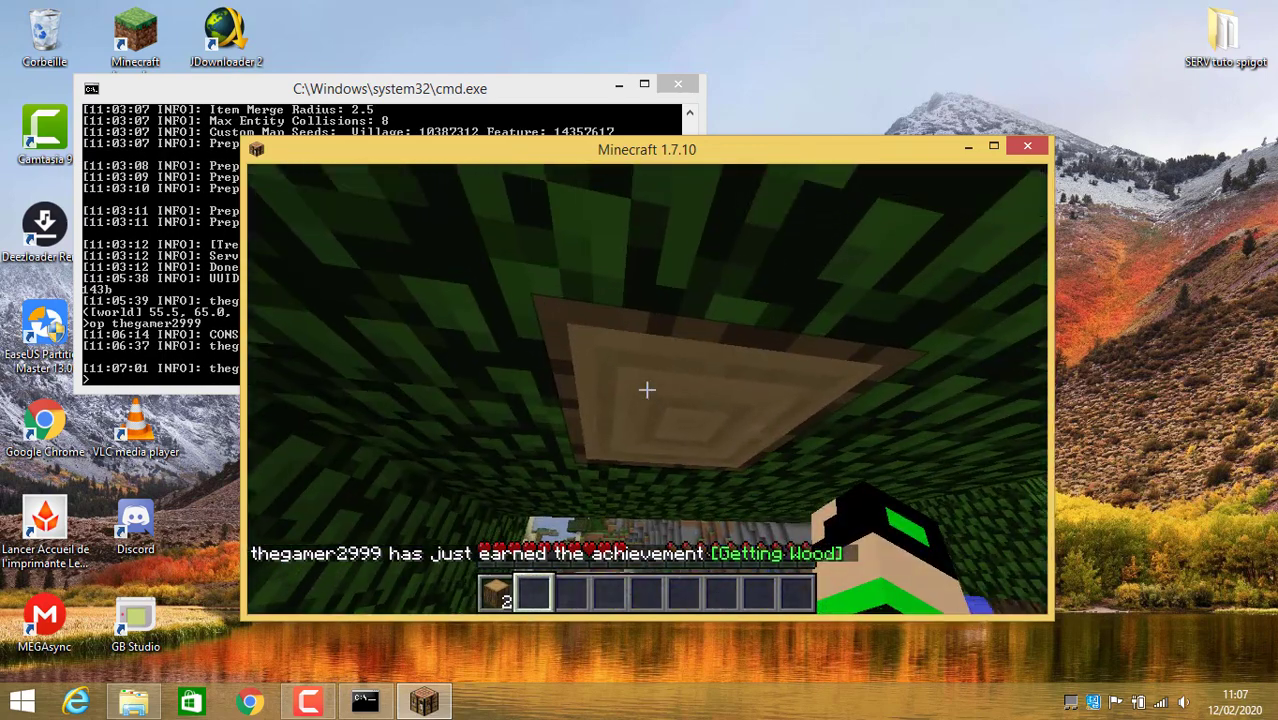
pyautogui.click(647, 390)
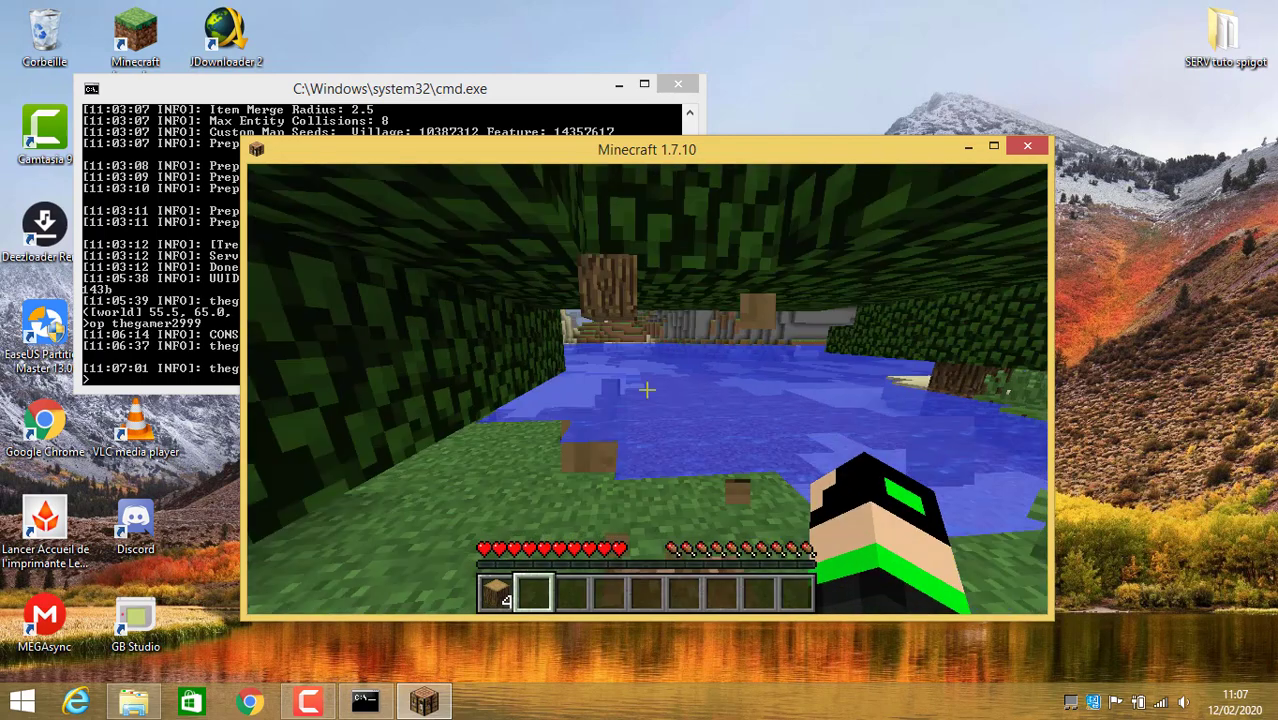
# Place all the oak wood in the inventory's crafting grid and craft it into planks.
pyautogui.press('e')
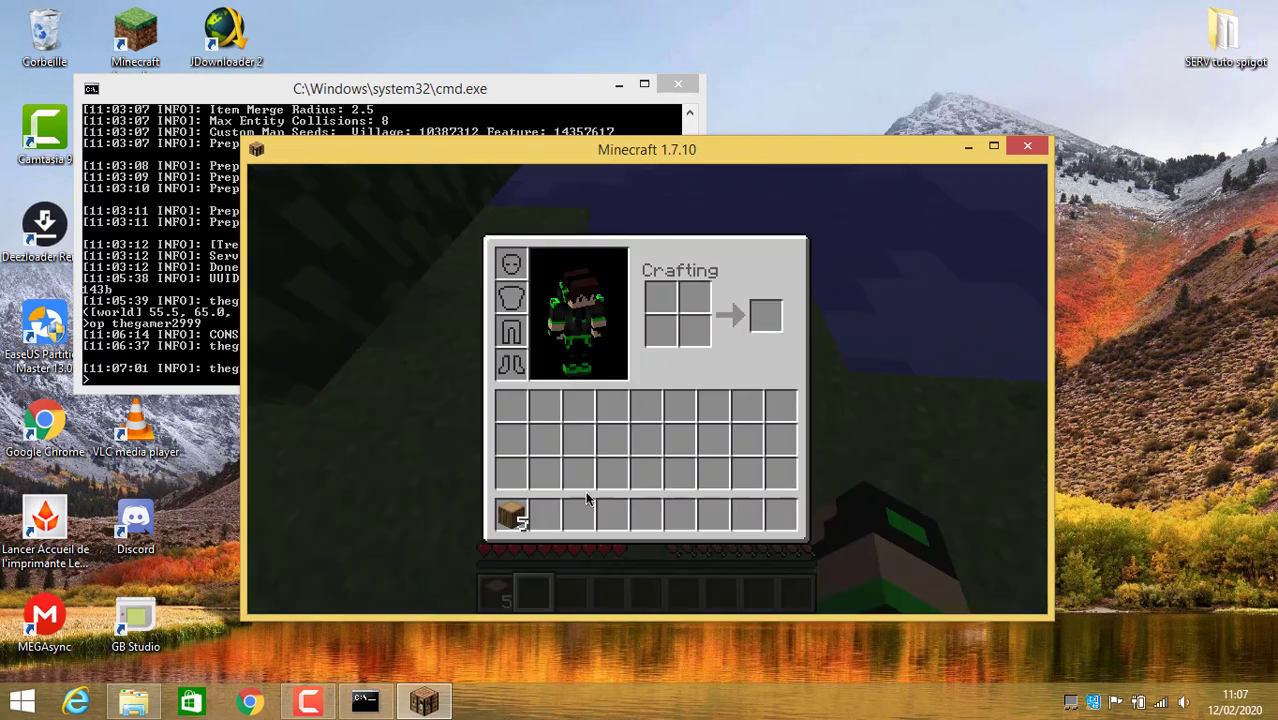
pyautogui.click(511, 515)
pyautogui.click(696, 300)
pyautogui.click(768, 316)
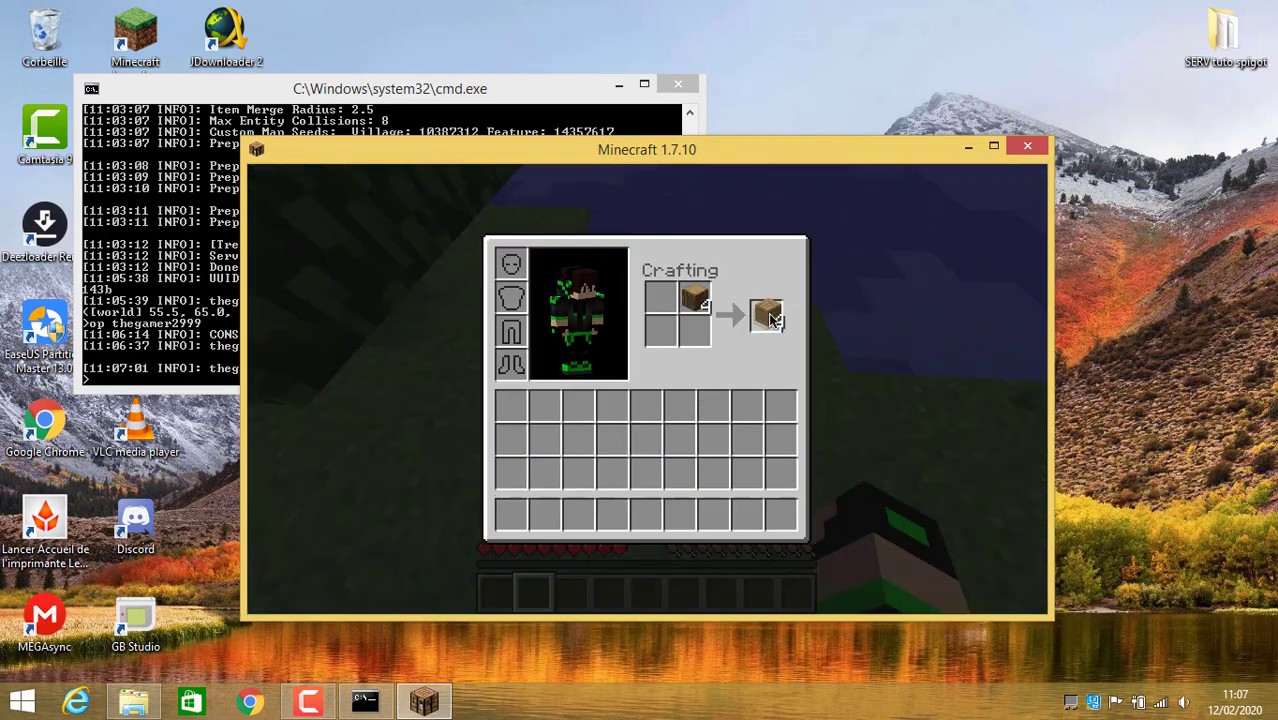
pyautogui.click(771, 318)
pyautogui.click(771, 318)
pyautogui.click(771, 318)
pyautogui.click(771, 318)
# Craft four sticks from two planks and store the sticks and remaining planks in the inventory.
pyautogui.rightClick(696, 332)
pyautogui.rightClick(696, 302)
pyautogui.click(713, 437)
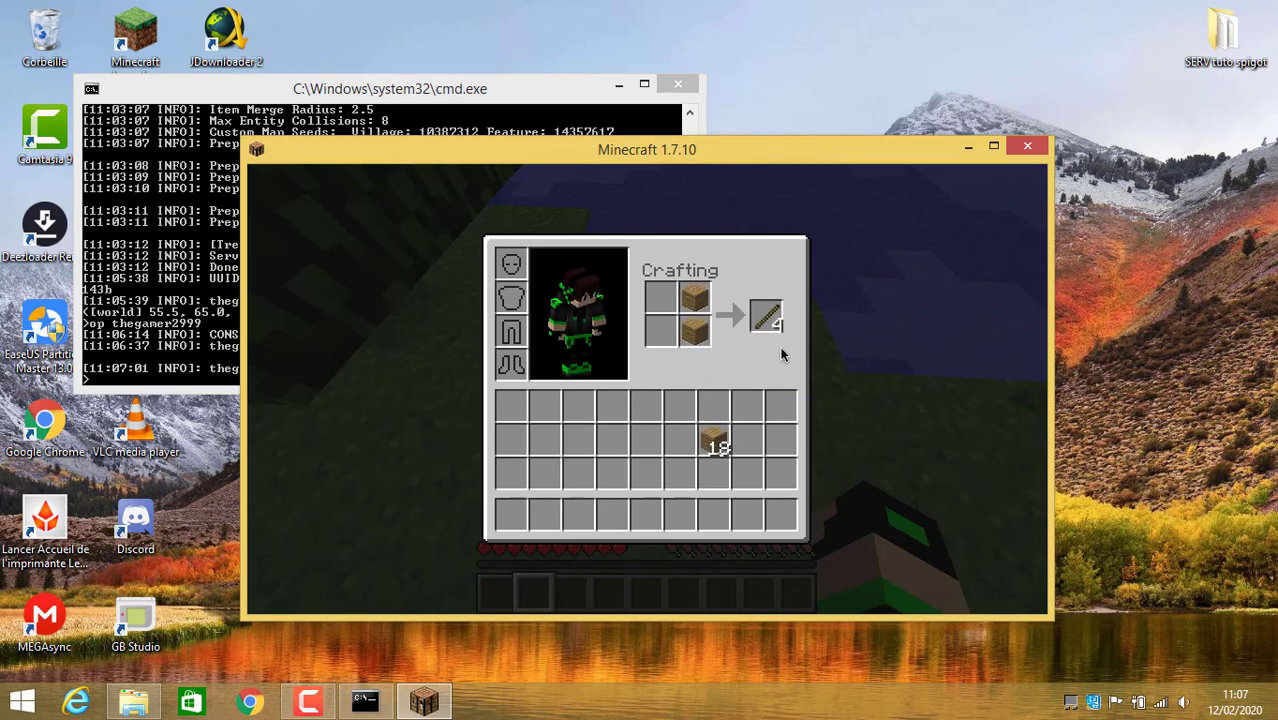
pyautogui.click(768, 316)
pyautogui.click(781, 442)
# Craft a crafting table from four planks, put it in the eighth hotbar slot and hold it in hand.
pyautogui.click(713, 440)
pyautogui.rightClick(660, 330)
pyautogui.rightClick(660, 297)
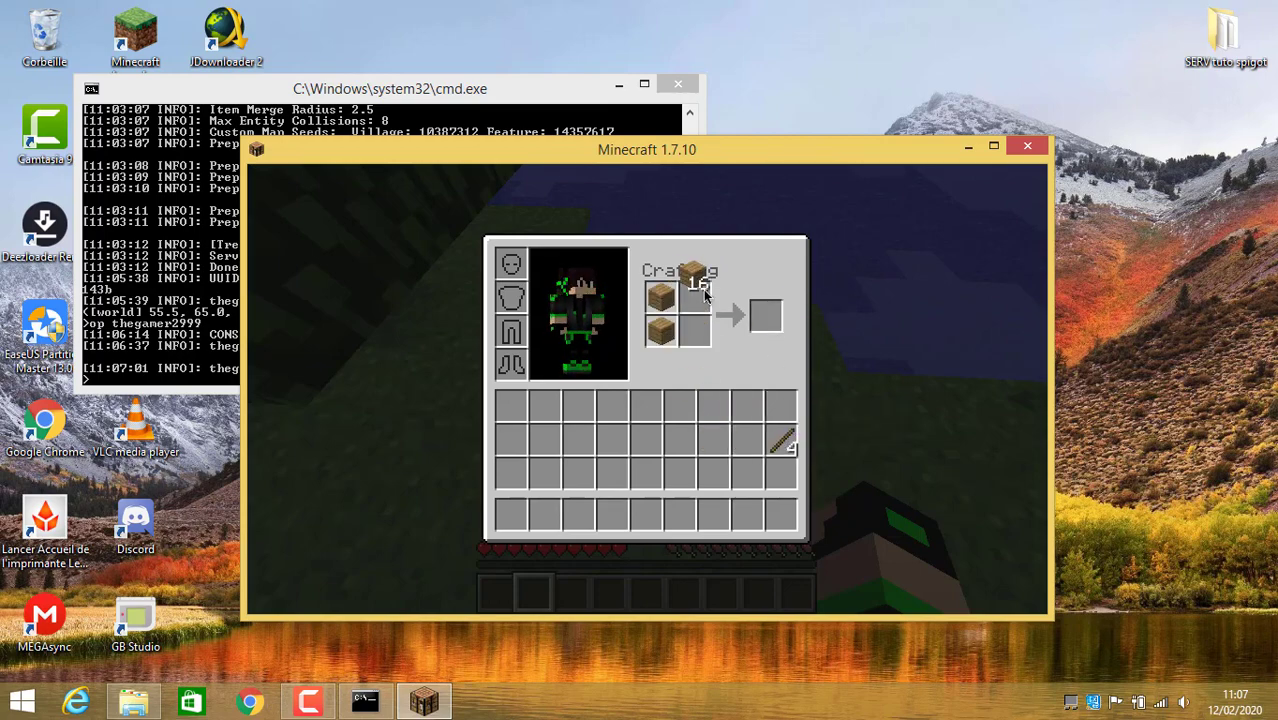
pyautogui.rightClick(696, 300)
pyautogui.rightClick(696, 332)
pyautogui.click(713, 440)
pyautogui.click(766, 316)
pyautogui.click(752, 515)
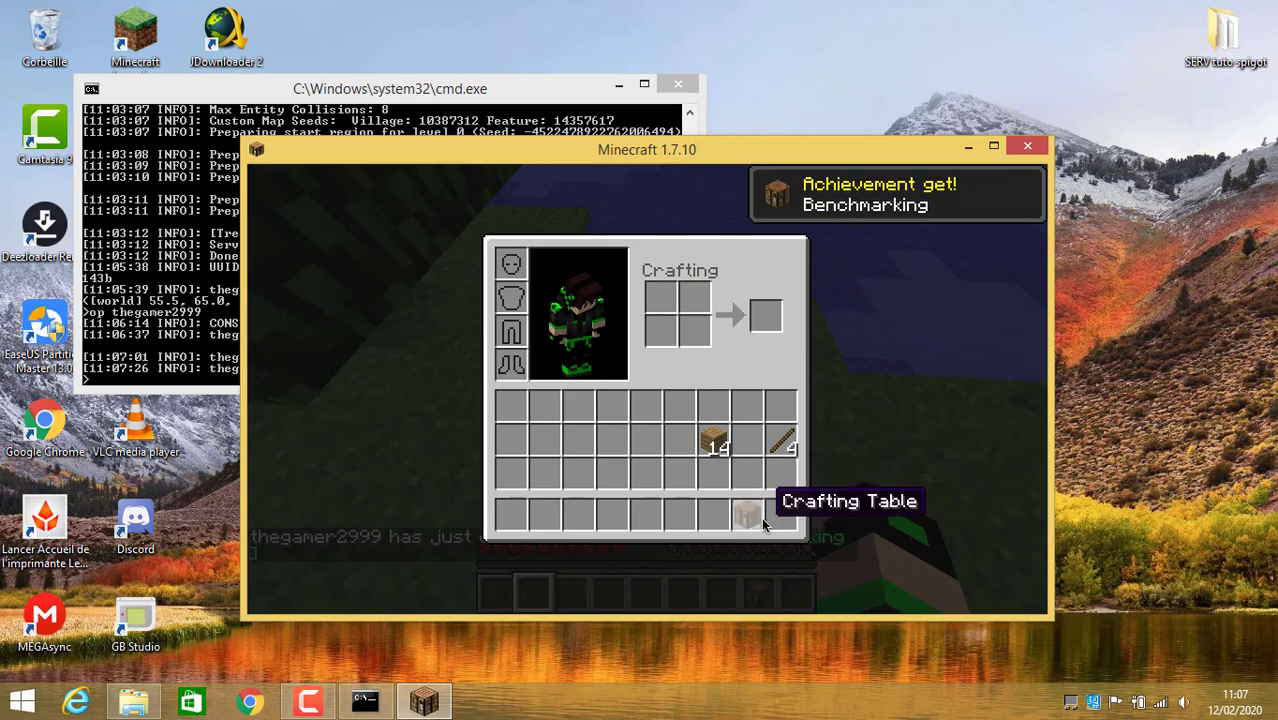
pyautogui.press('e')
pyautogui.press('8')
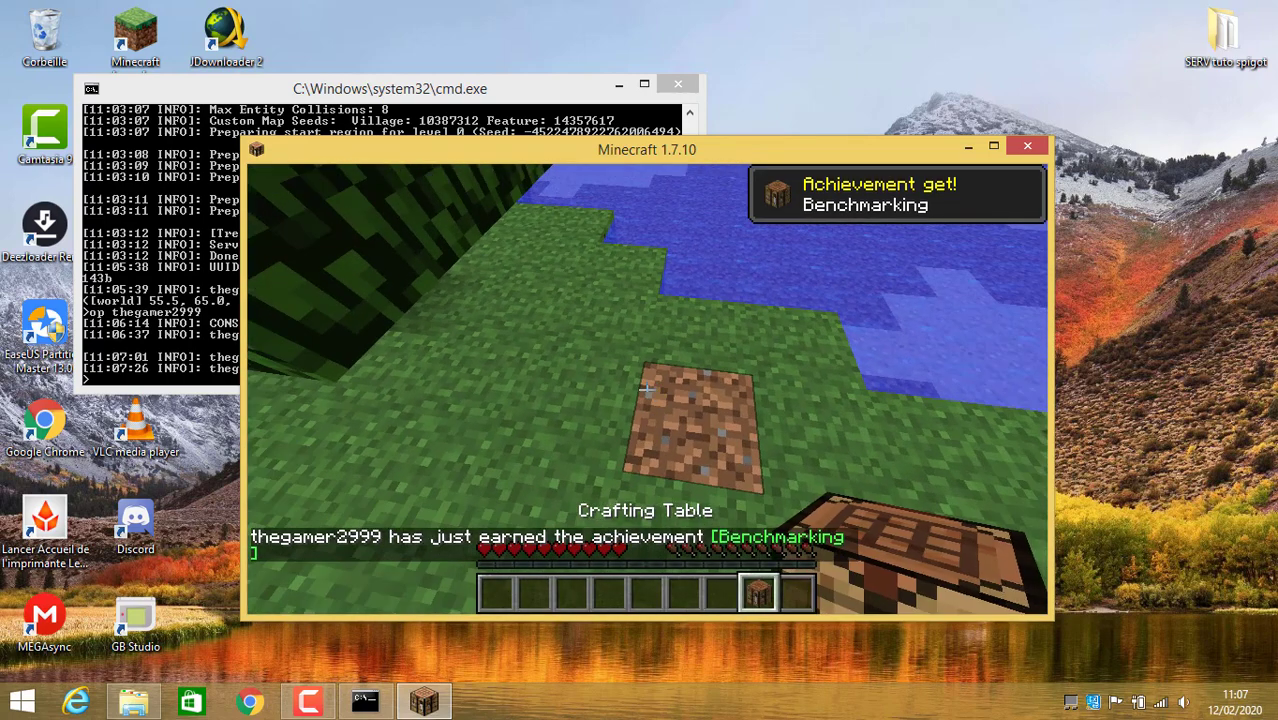
# Place the crafting table on the ground, open it and lay two sticks in the middle column's lower two cells.
pyautogui.rightClick(647, 390)
pyautogui.rightClick(647, 390)
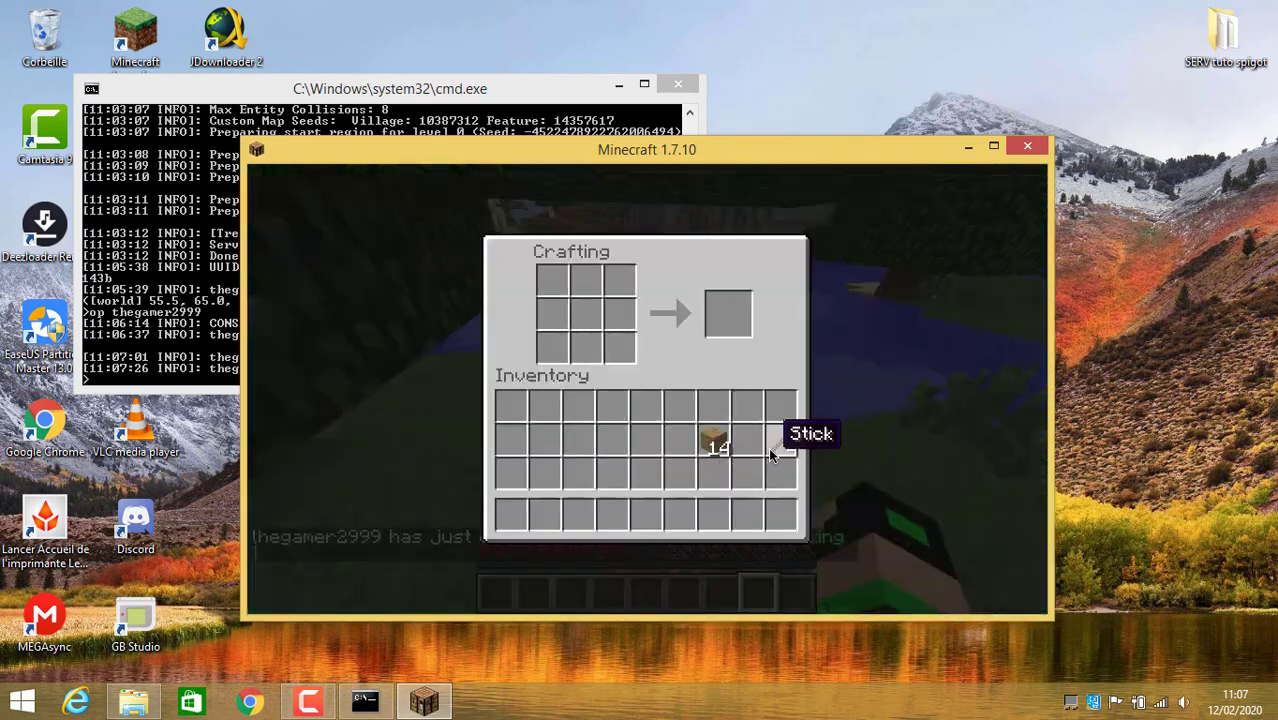
pyautogui.click(772, 450)
pyautogui.moveTo(586, 352); pyautogui.dragTo(588, 282)
pyautogui.click(613, 474)
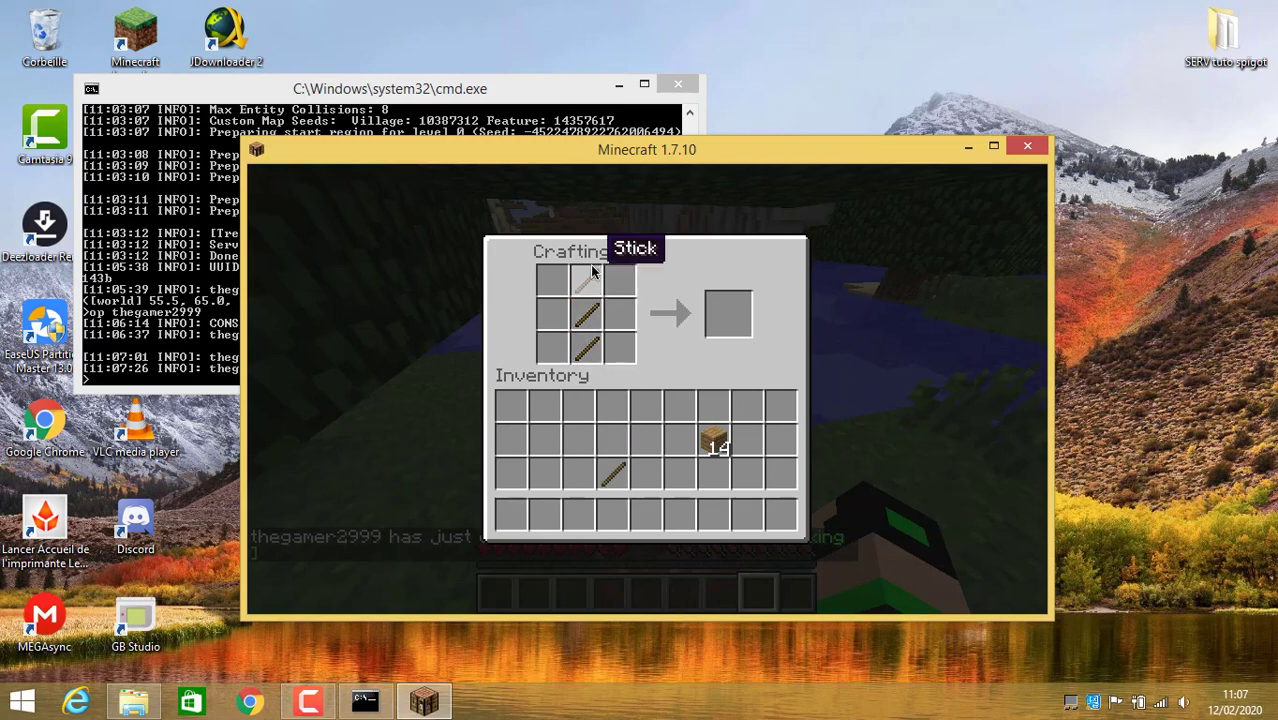
pyautogui.click(592, 272)
pyautogui.click(646, 405)
# Craft a wooden axe by adding three planks to the two sticks, and put it in the sixth hotbar slot.
pyautogui.click(714, 440)
pyautogui.rightClick(588, 284)
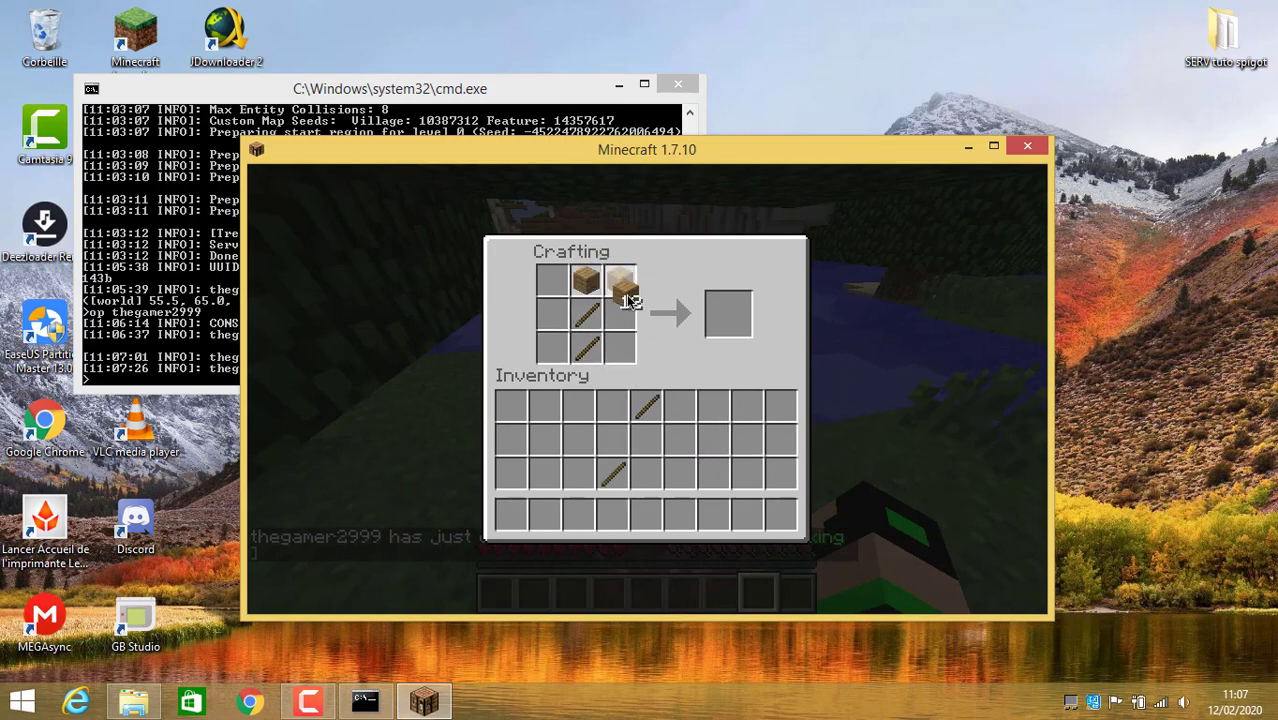
pyautogui.rightClick(620, 282)
pyautogui.rightClick(620, 316)
pyautogui.click(714, 440)
pyautogui.click(728, 314)
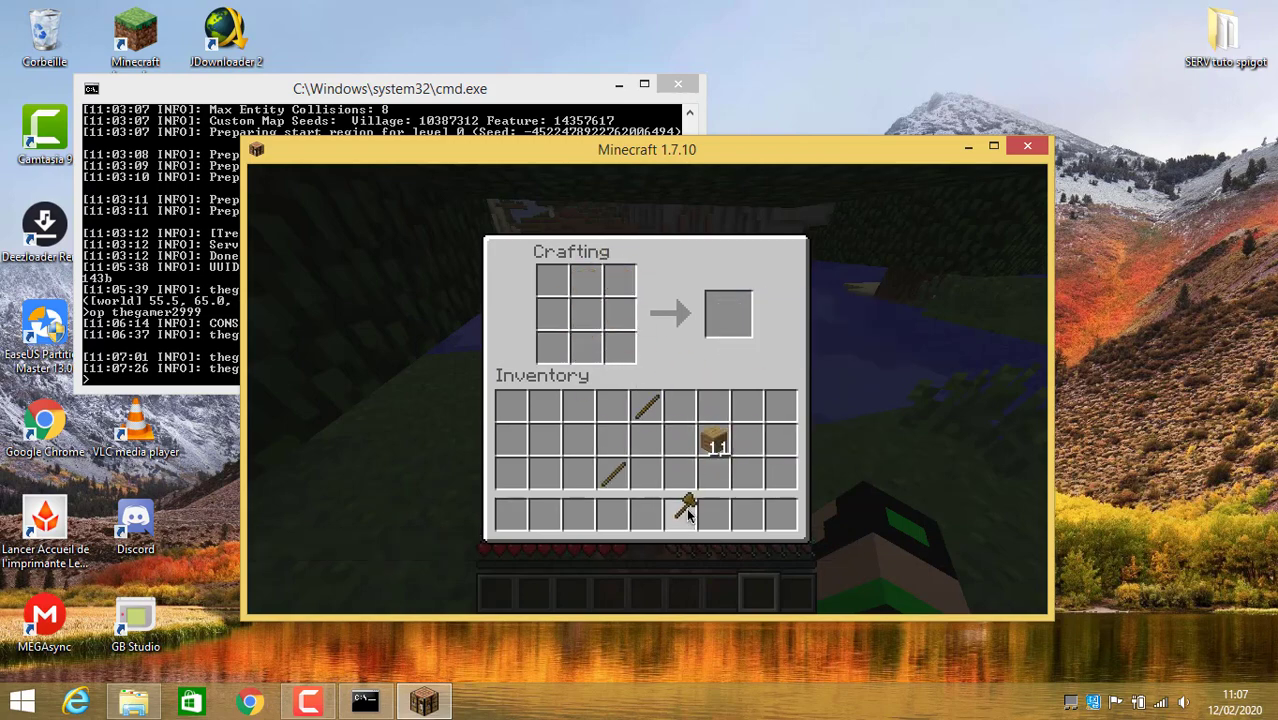
pyautogui.click(684, 513)
# Leave the crafting table, hold the wooden axe and chop the trunk of the nearby oak tree.
pyautogui.press('e')
pyautogui.press('2')
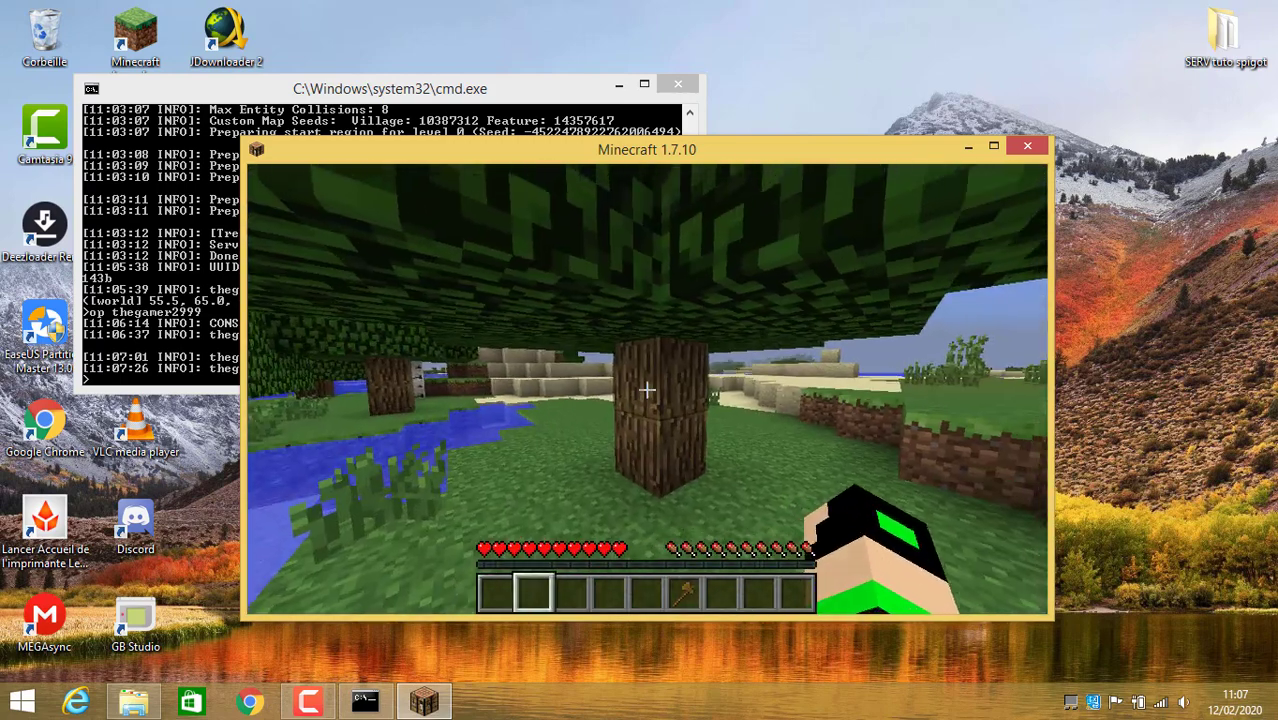
pyautogui.scroll(-4, 647, 390)
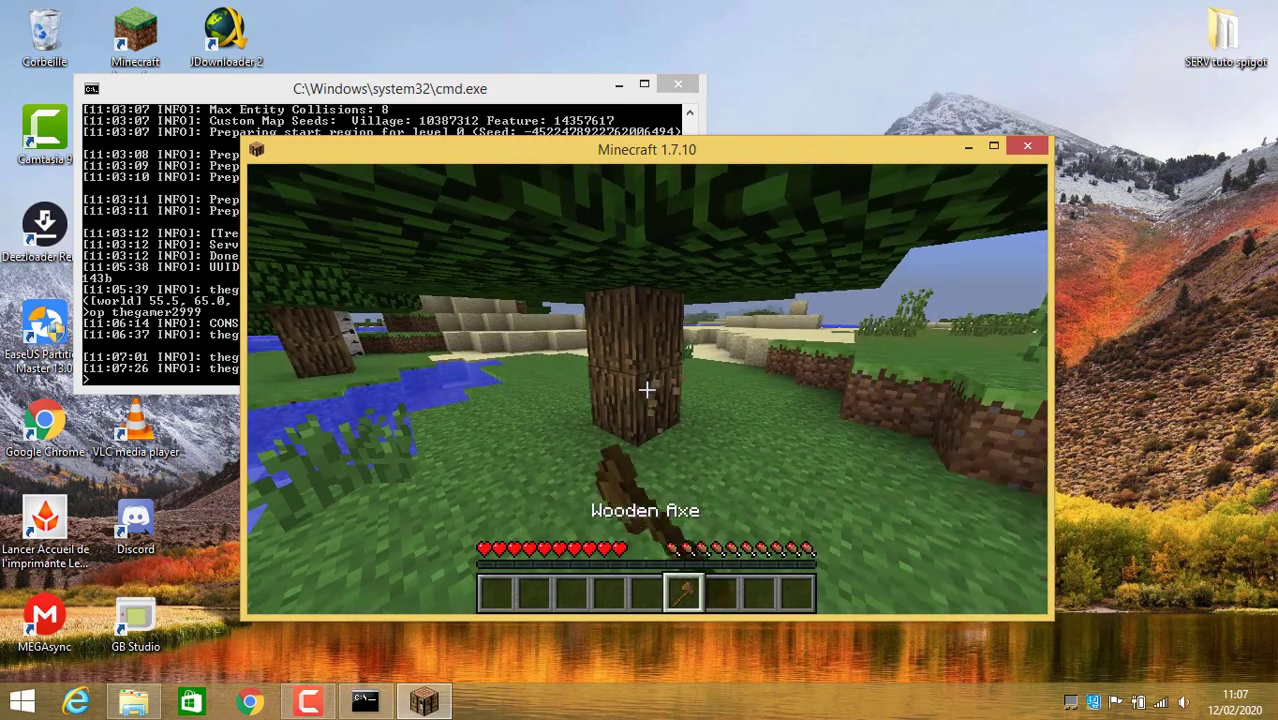
pyautogui.moveTo(647, 390); pyautogui.dragTo(647, 390)
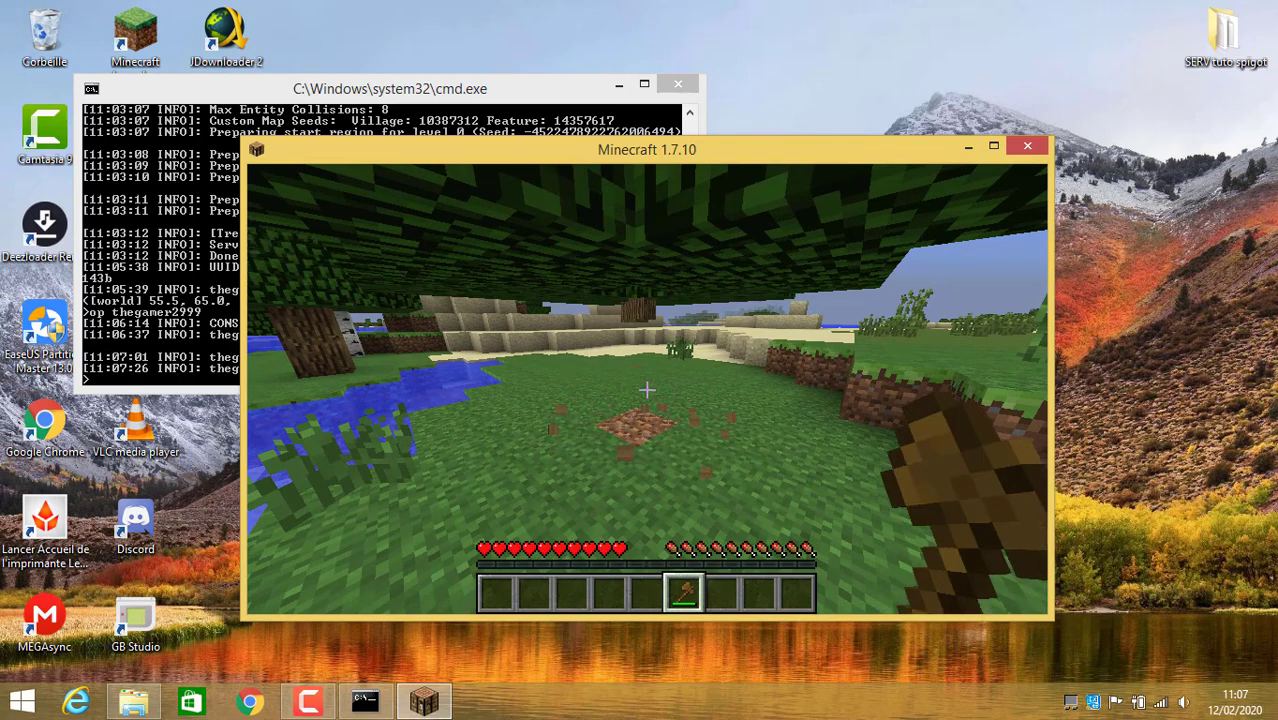
# Walk around the felled tree's spot and collect the dropped oak wood.
pyautogui.press('w')
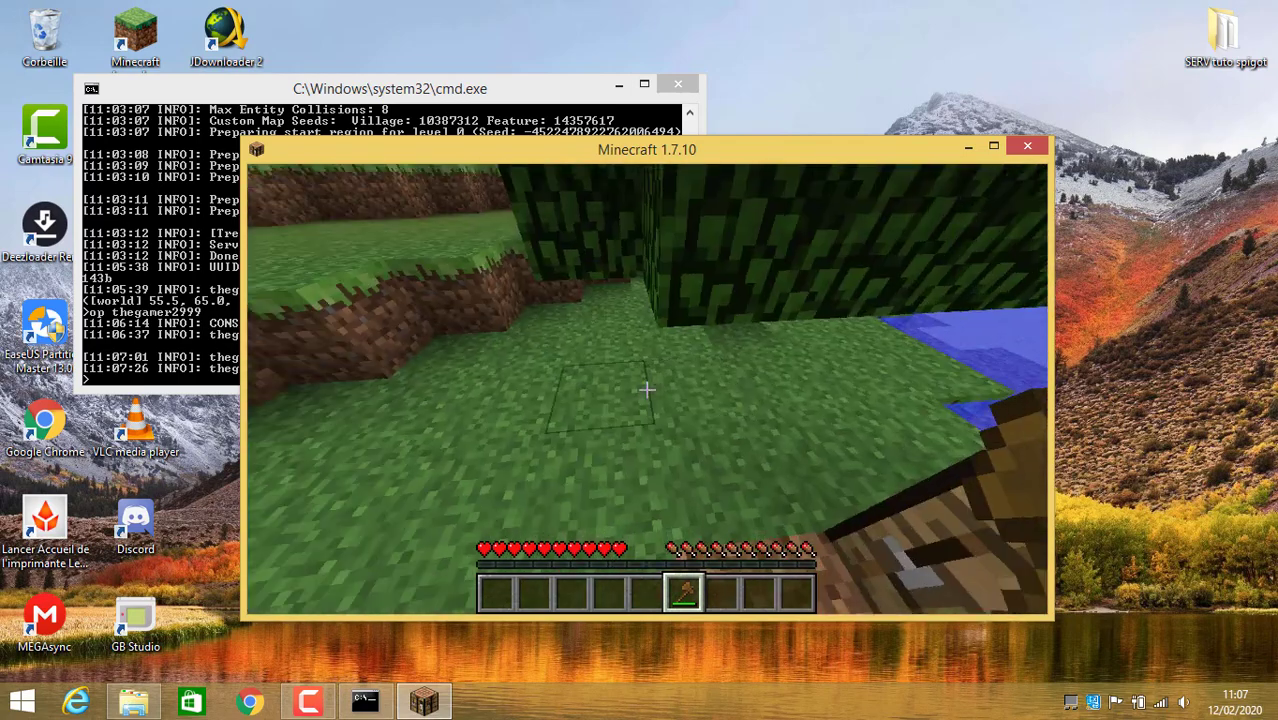
pyautogui.moveTo(647, 390); pyautogui.dragTo(647, 390)
pyautogui.press('w')
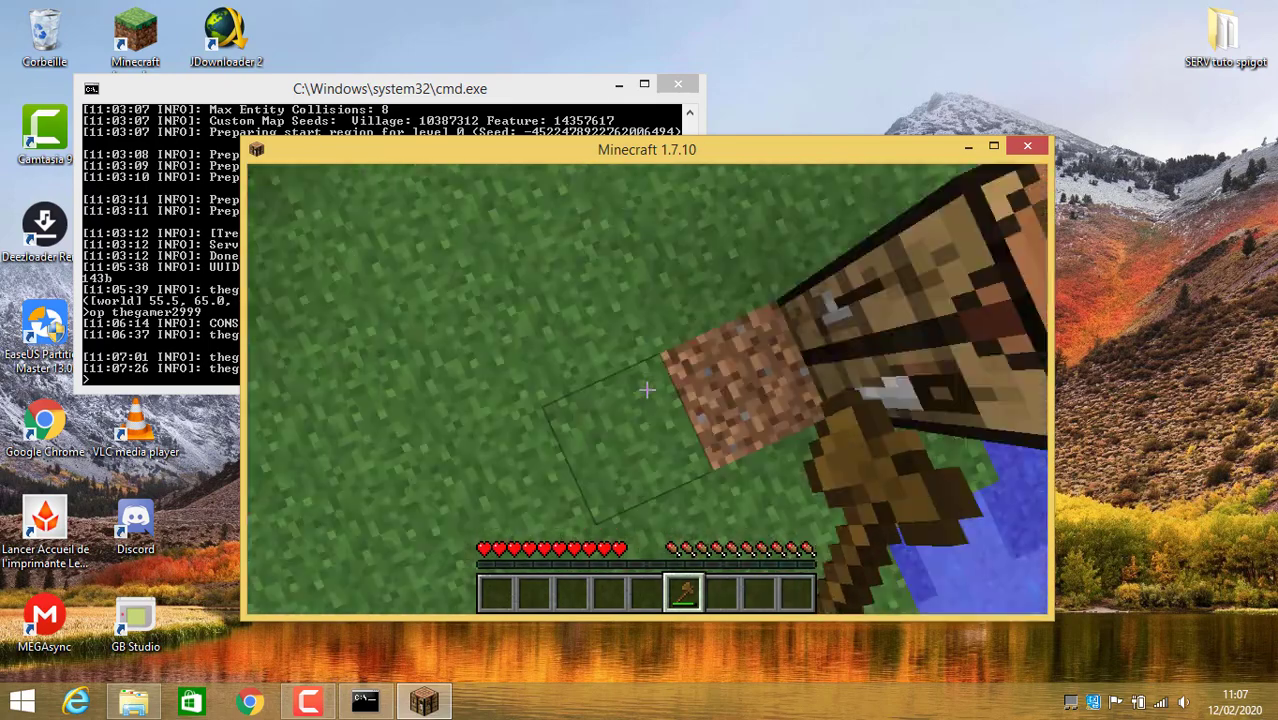
pyautogui.press('w')
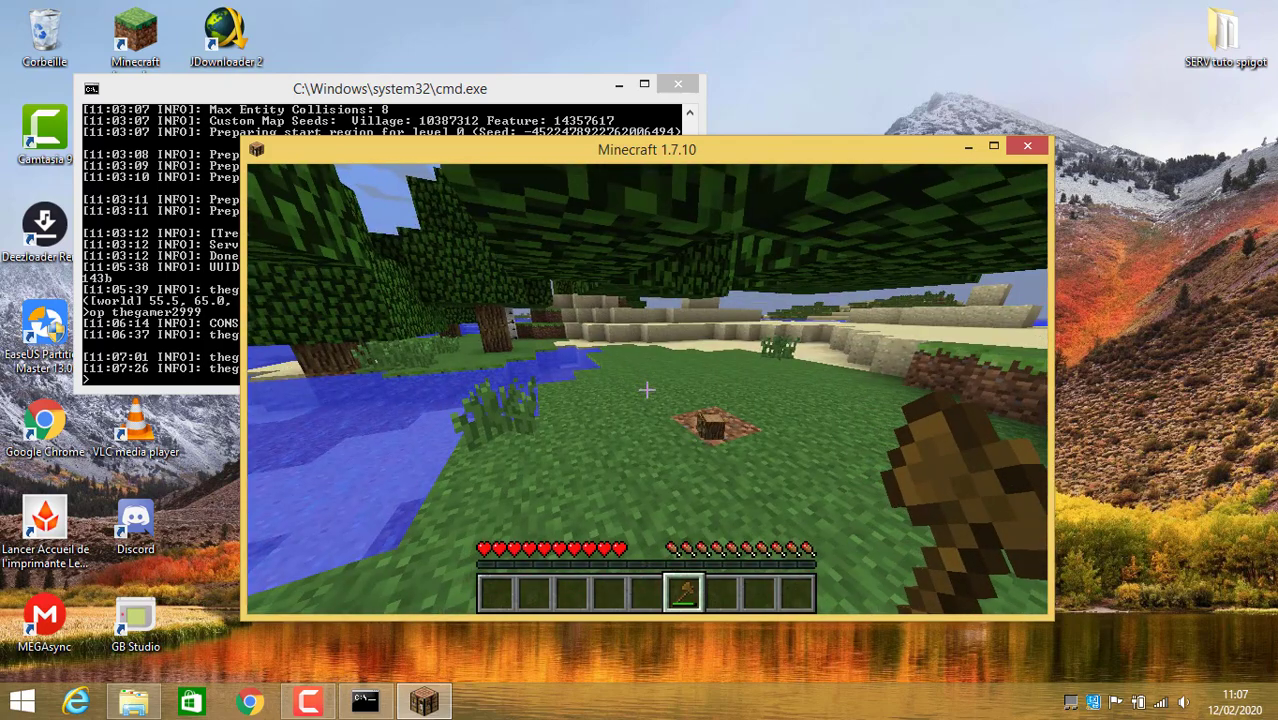
pyautogui.press('w')
# Throw the wooden axe on the ground, pick it back up and hold it from the second hotbar slot.
pyautogui.press('q')
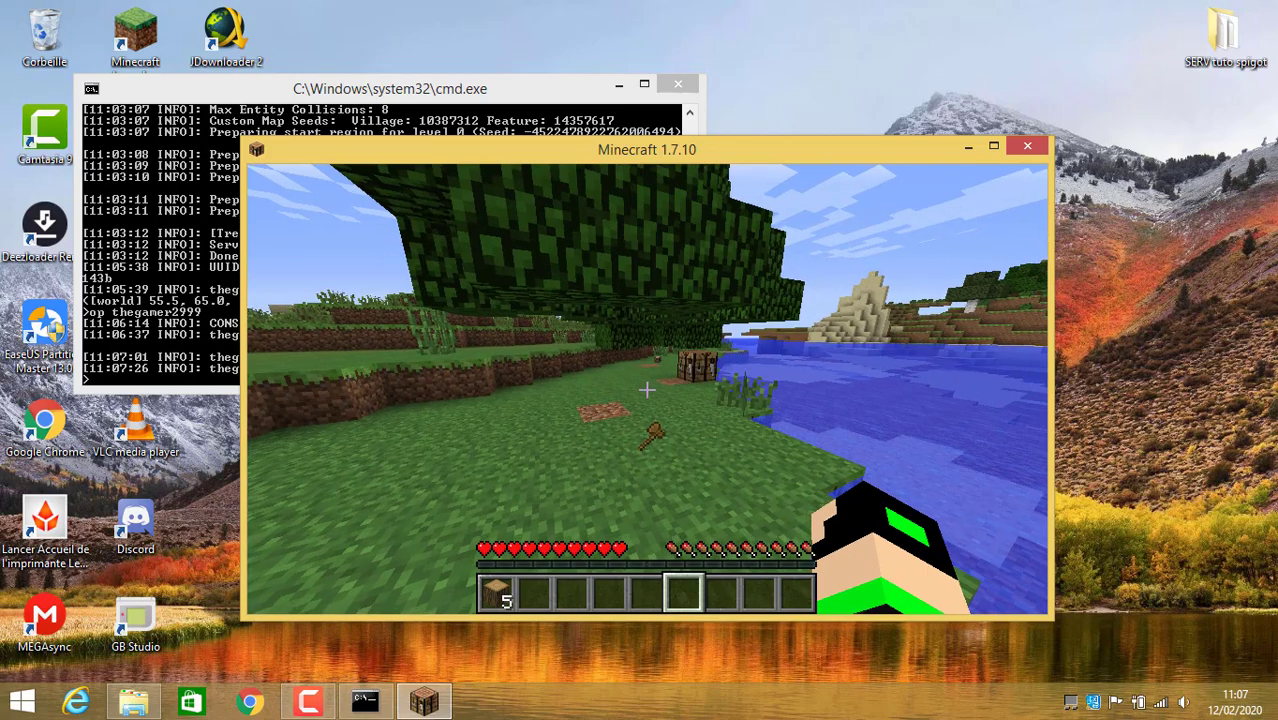
pyautogui.press('w')
pyautogui.press('2')
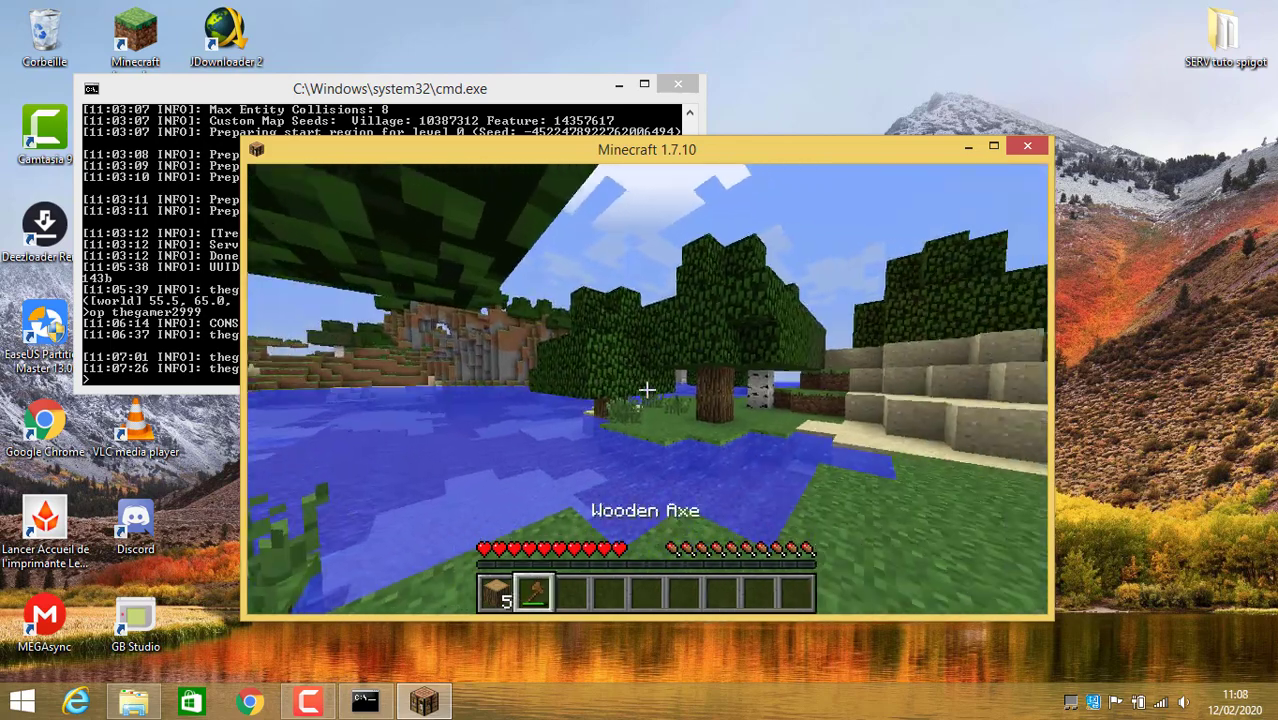
pyautogui.click(647, 390)
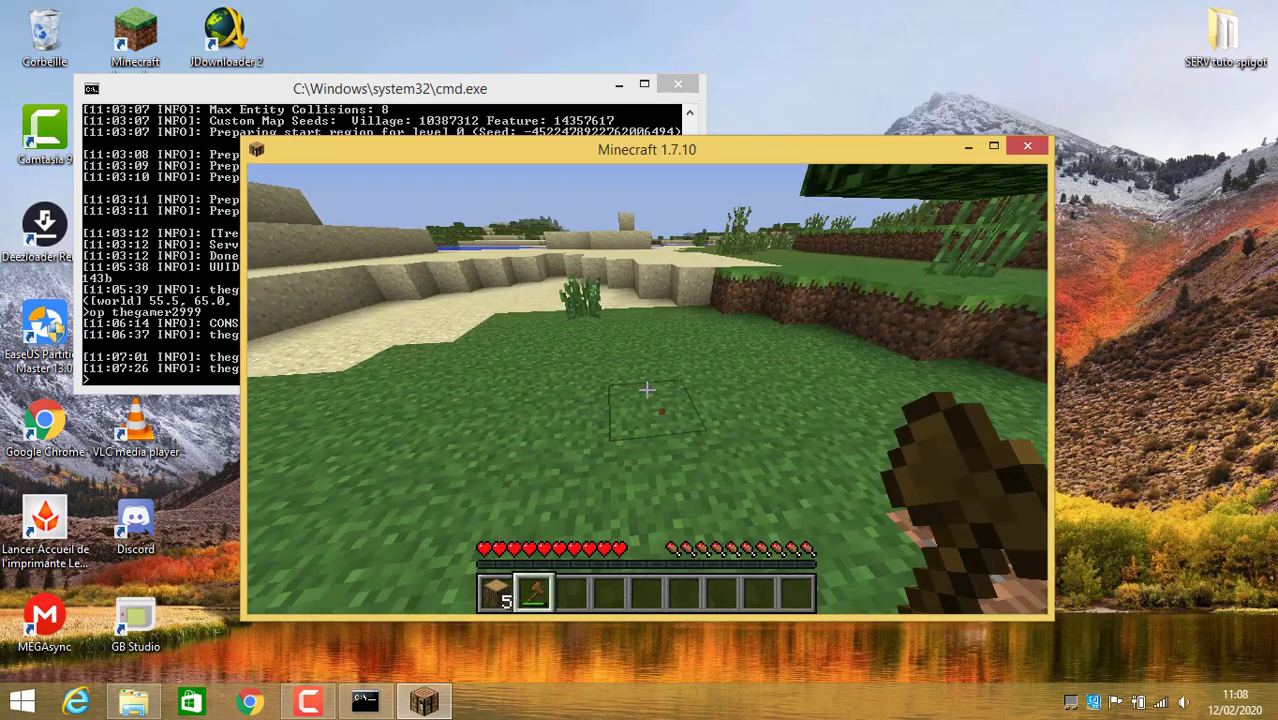
# Disconnect from the server and quit Minecraft.
pyautogui.press('Escape')
pyautogui.click(684, 484)
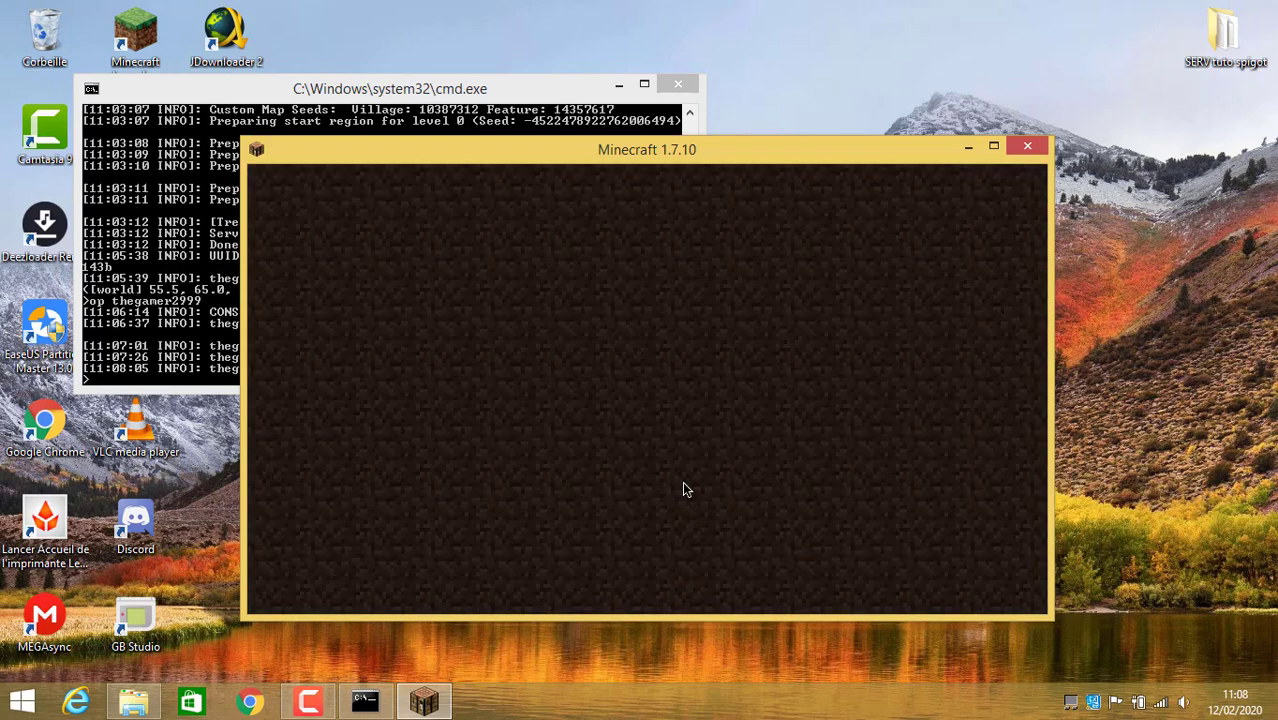
pyautogui.click(726, 547)
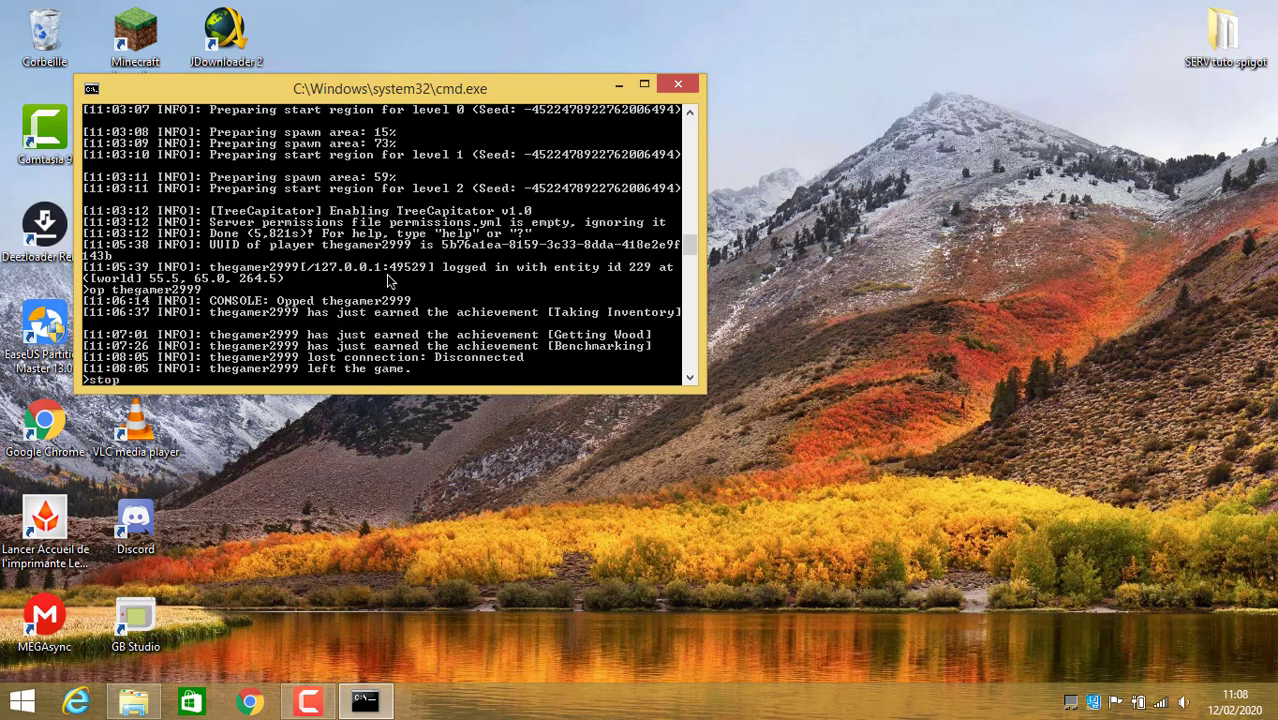
# Shut down the server with the stop command, minimize the SERV tuto spigot folder and close the server console.
pyautogui.press('Return')
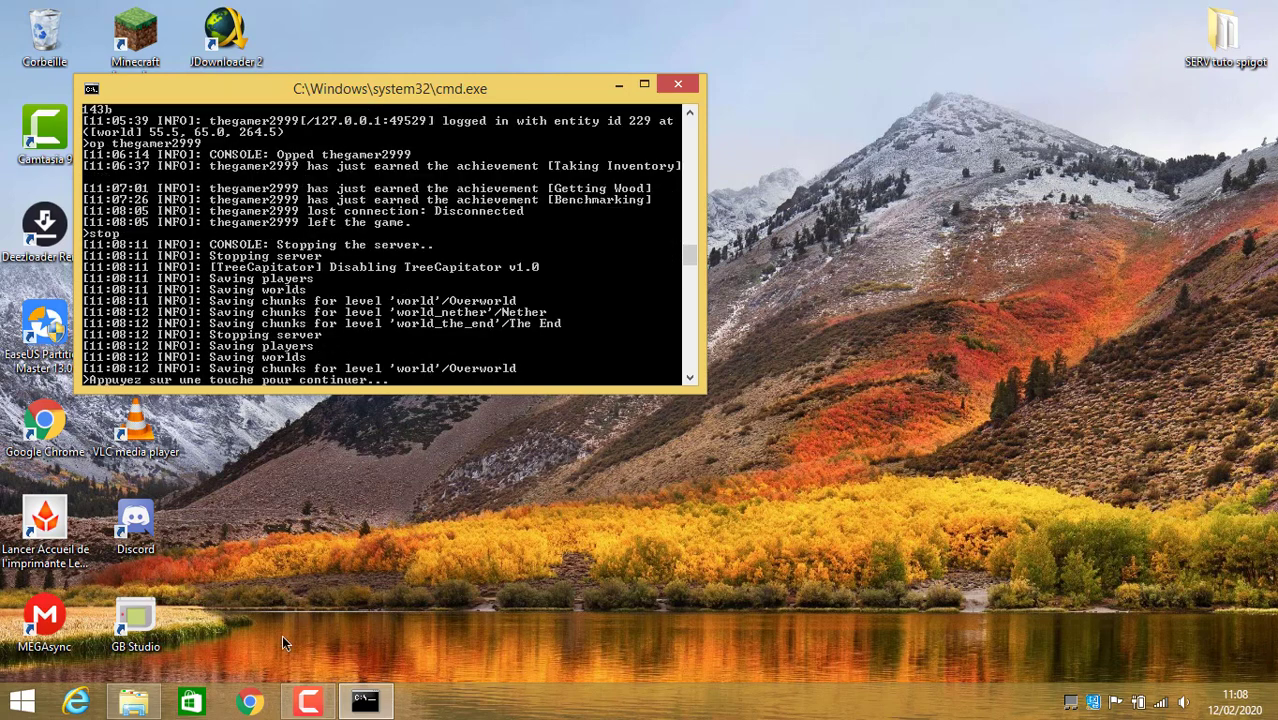
pyautogui.click(133, 701)
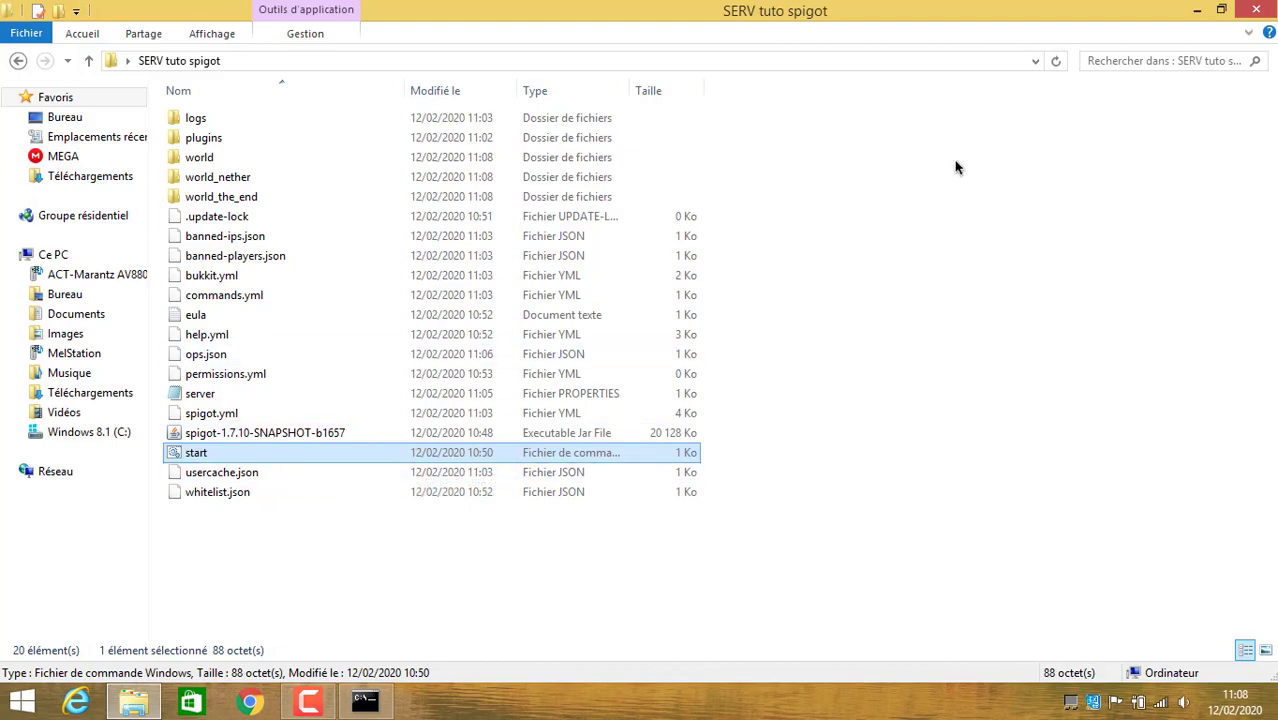
pyautogui.click(1190, 9)
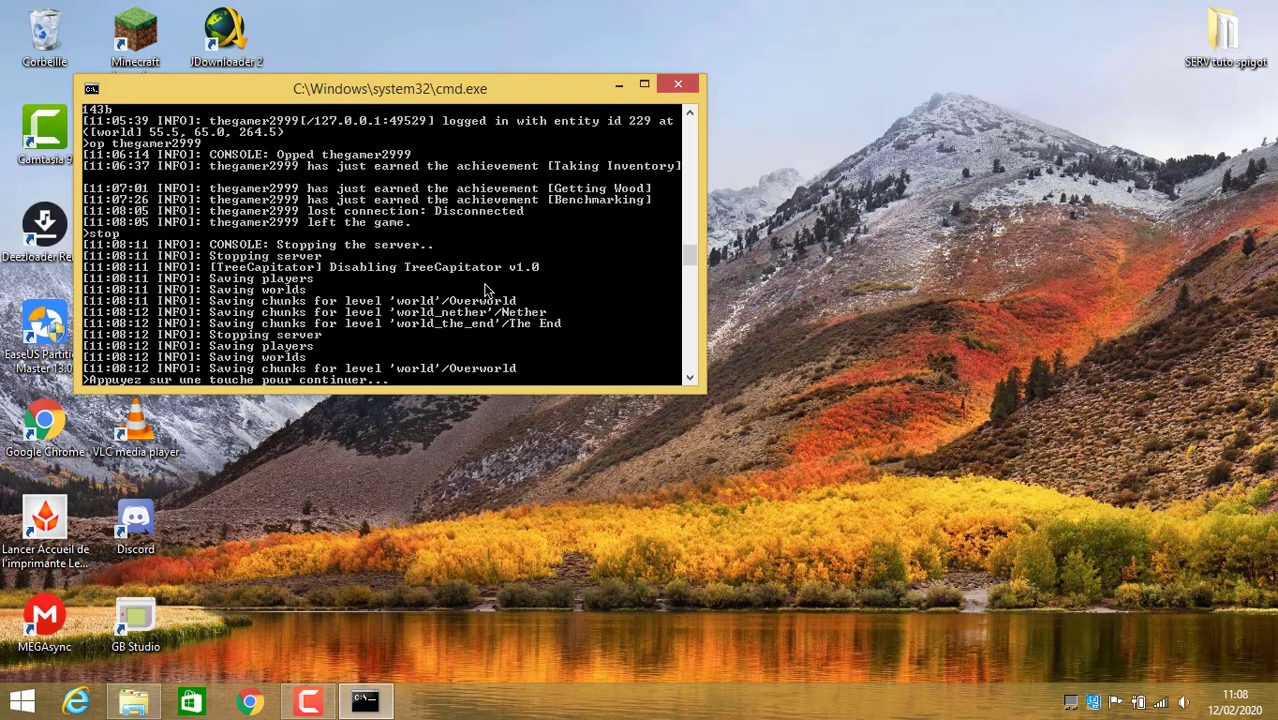
pyautogui.press('Return')
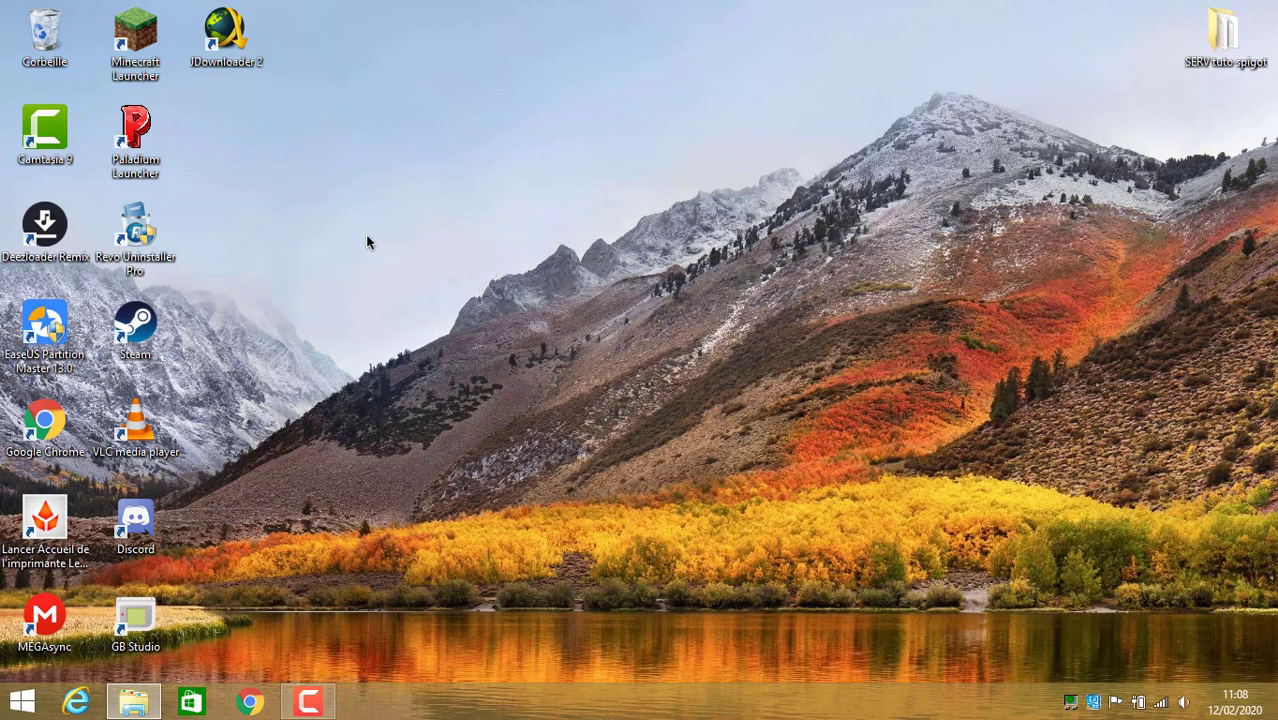
pyautogui.moveTo(830, 230); pyautogui.dragTo(405, 487)
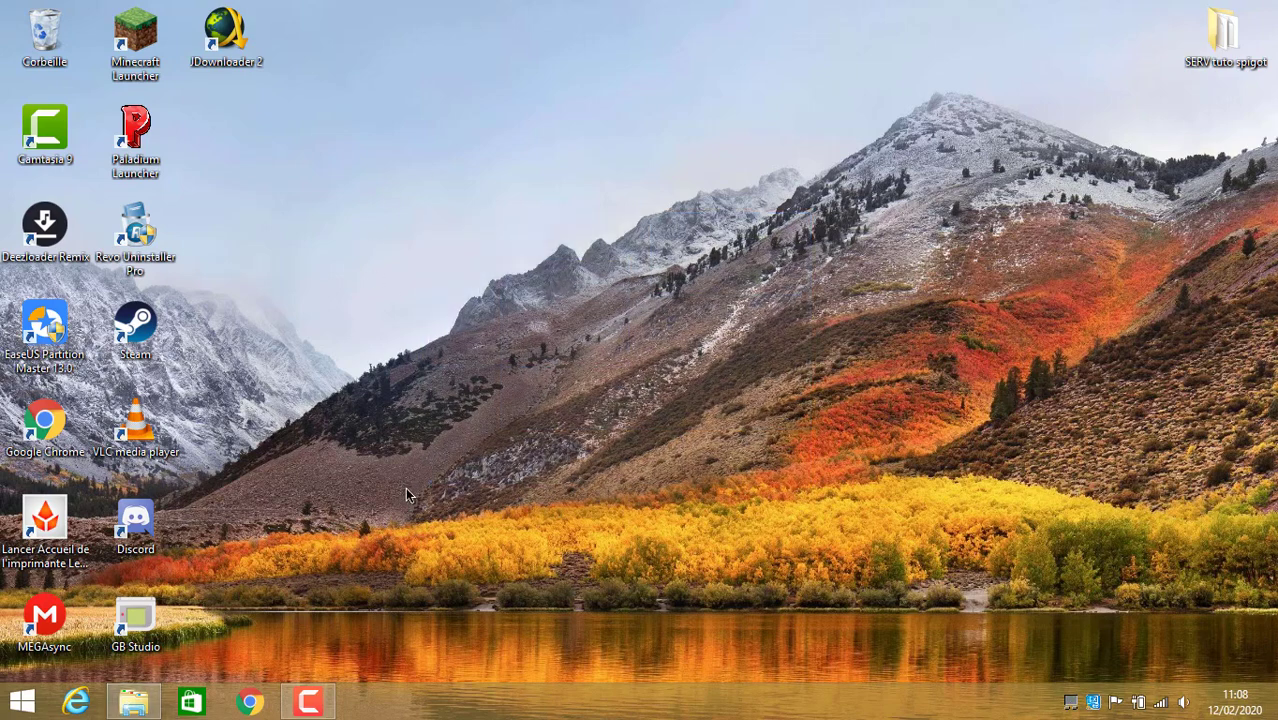
pyautogui.moveTo(858, 216); pyautogui.dragTo(697, 317)
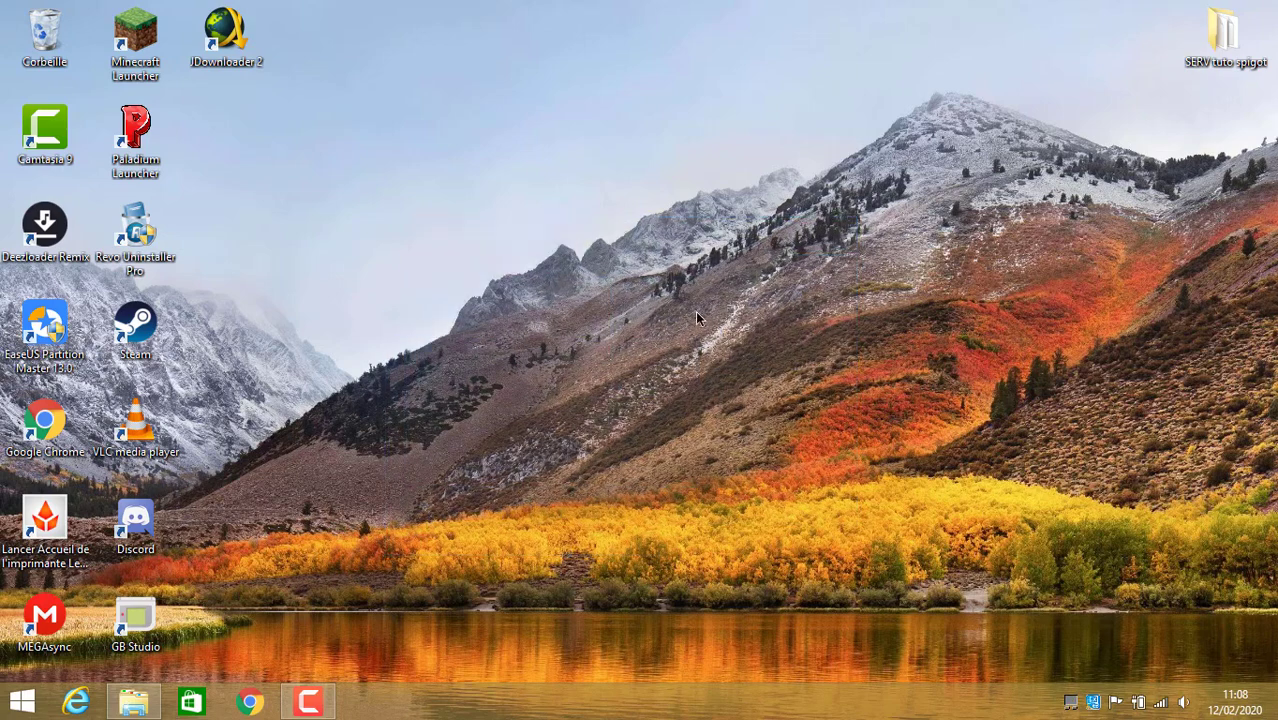